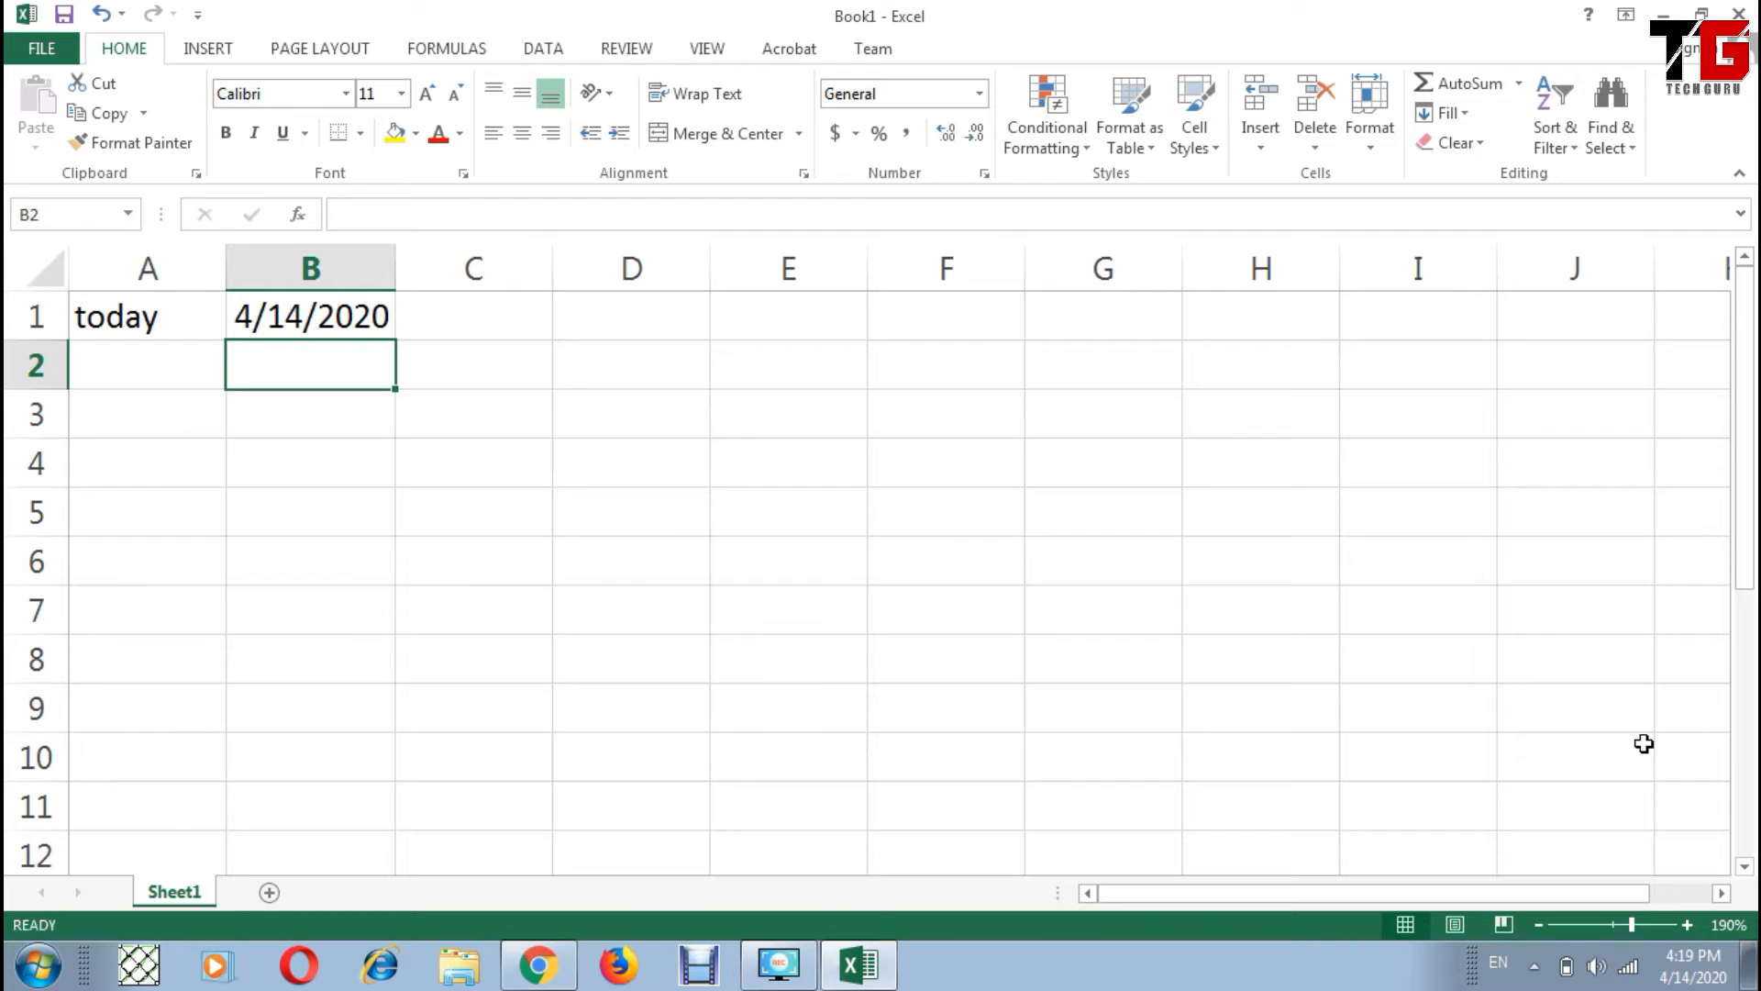
# Step: Widen column B and check the formula behind today's date in cell B1
pyautogui.moveTo(397, 267); pyautogui.dragTo(457, 266)
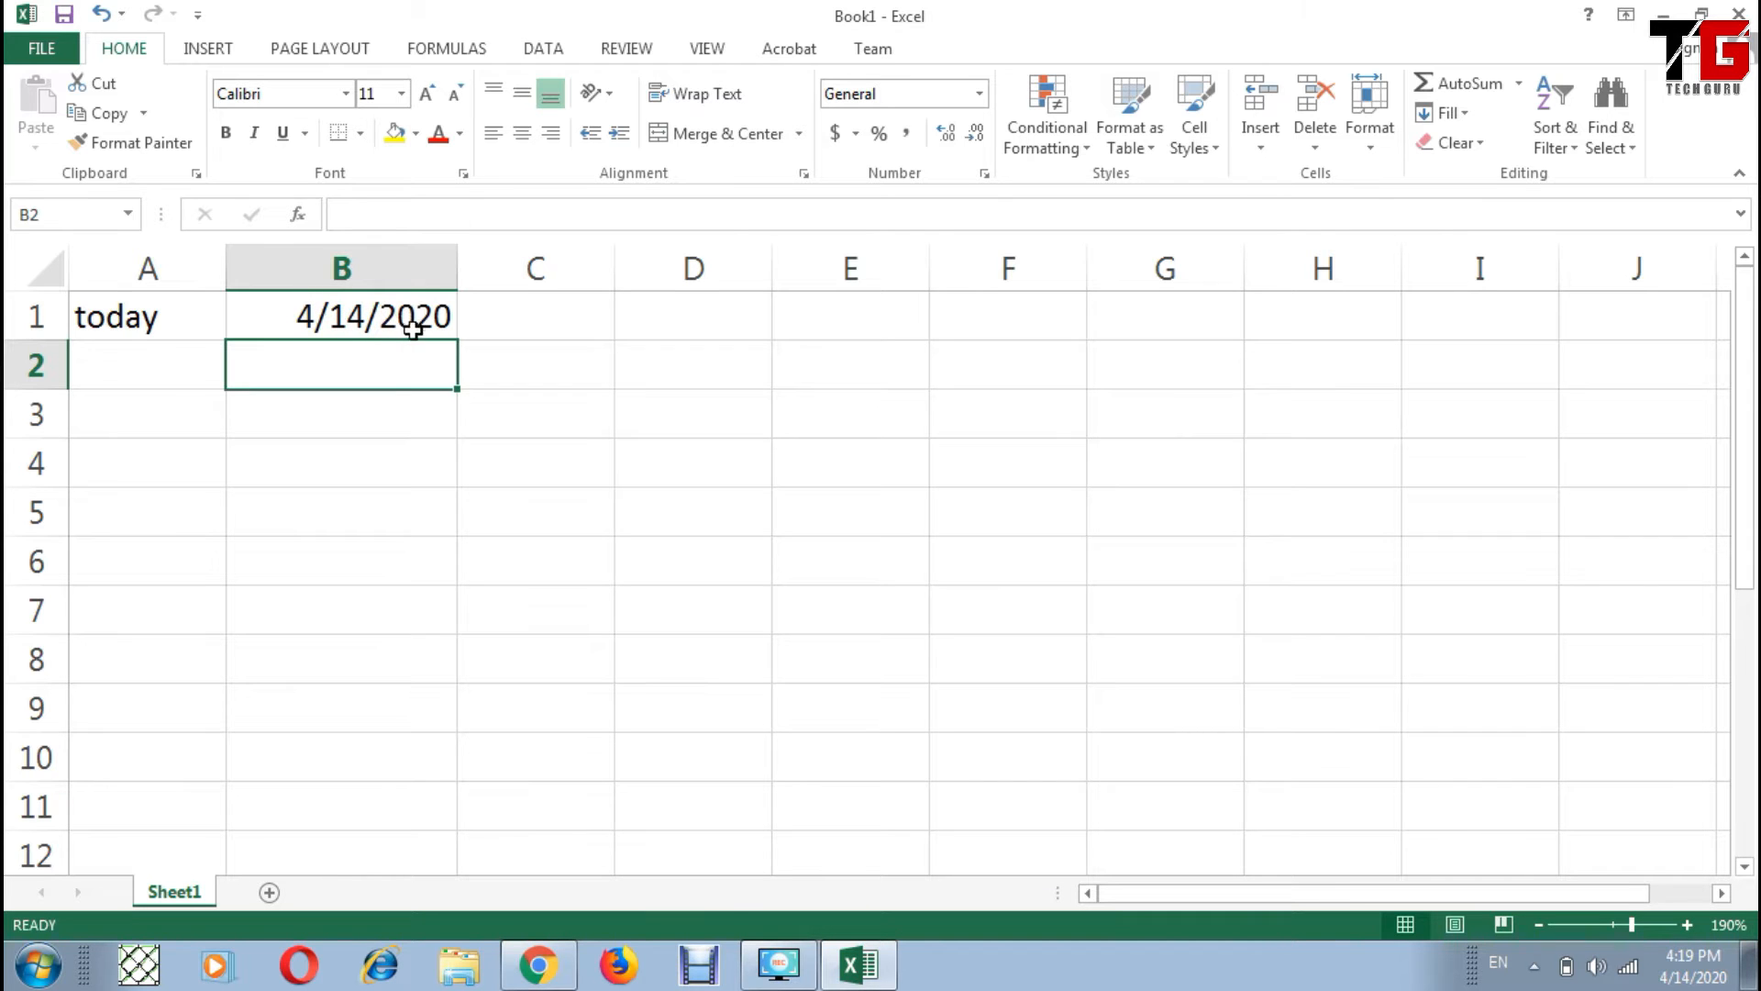
pyautogui.click(290, 326)
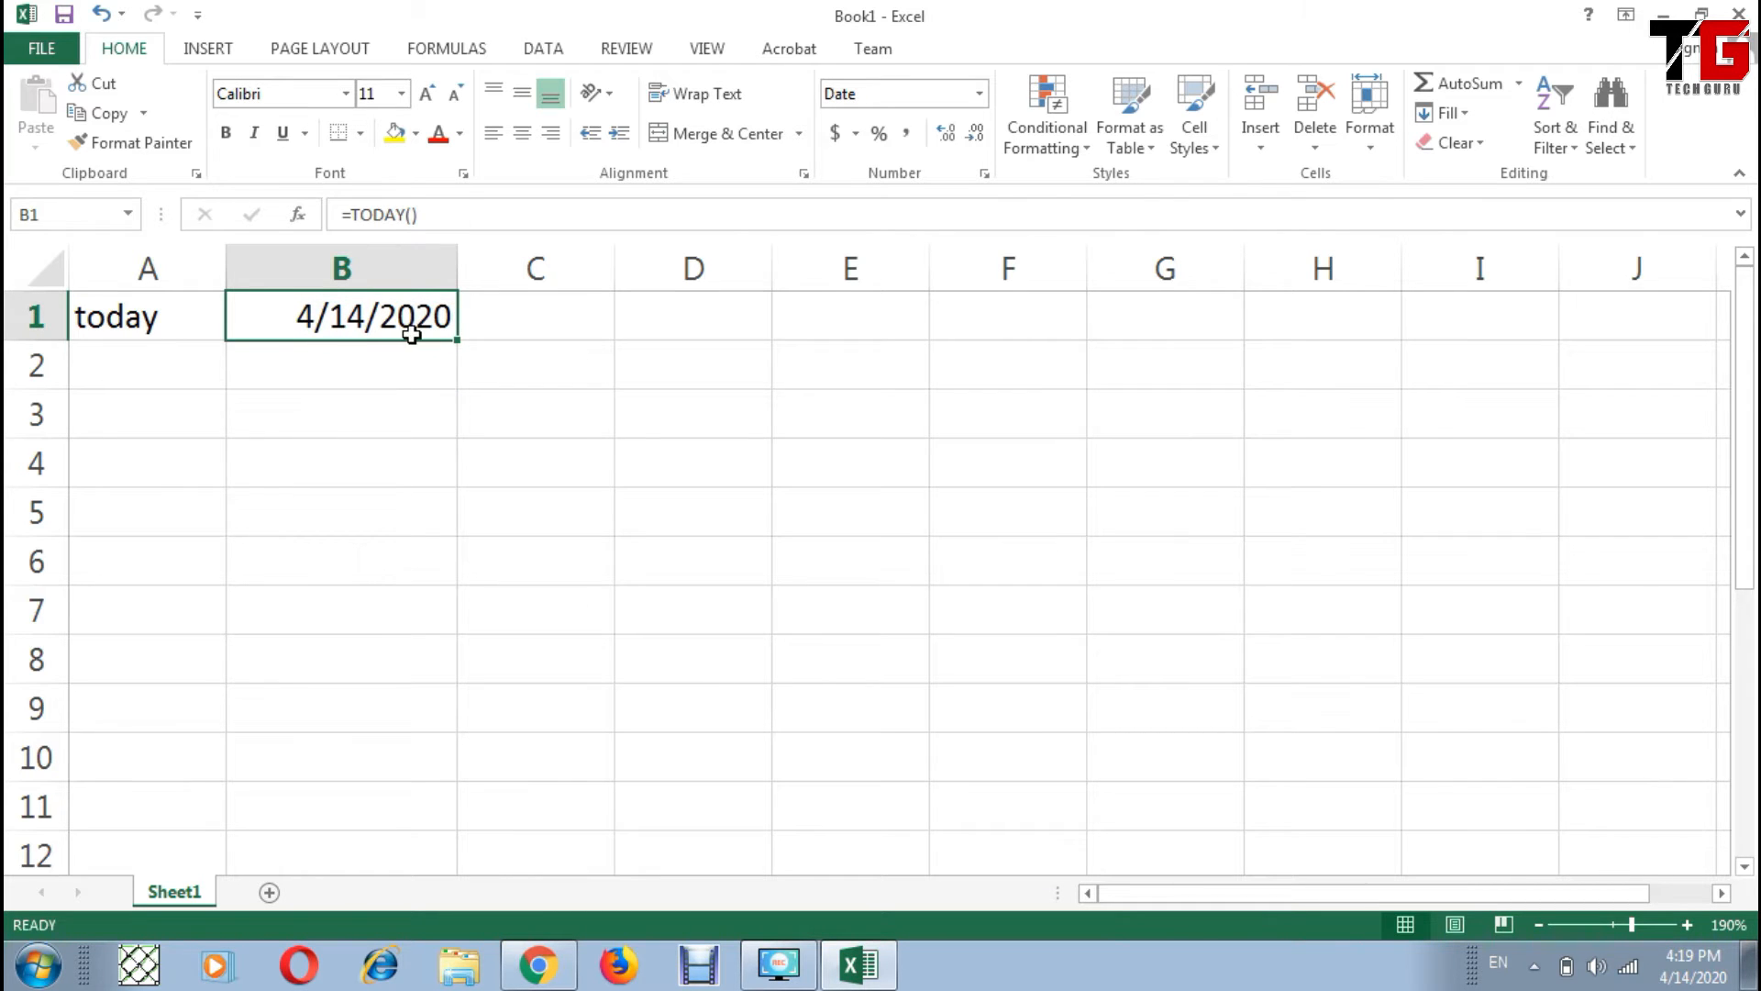
pyautogui.click(127, 366)
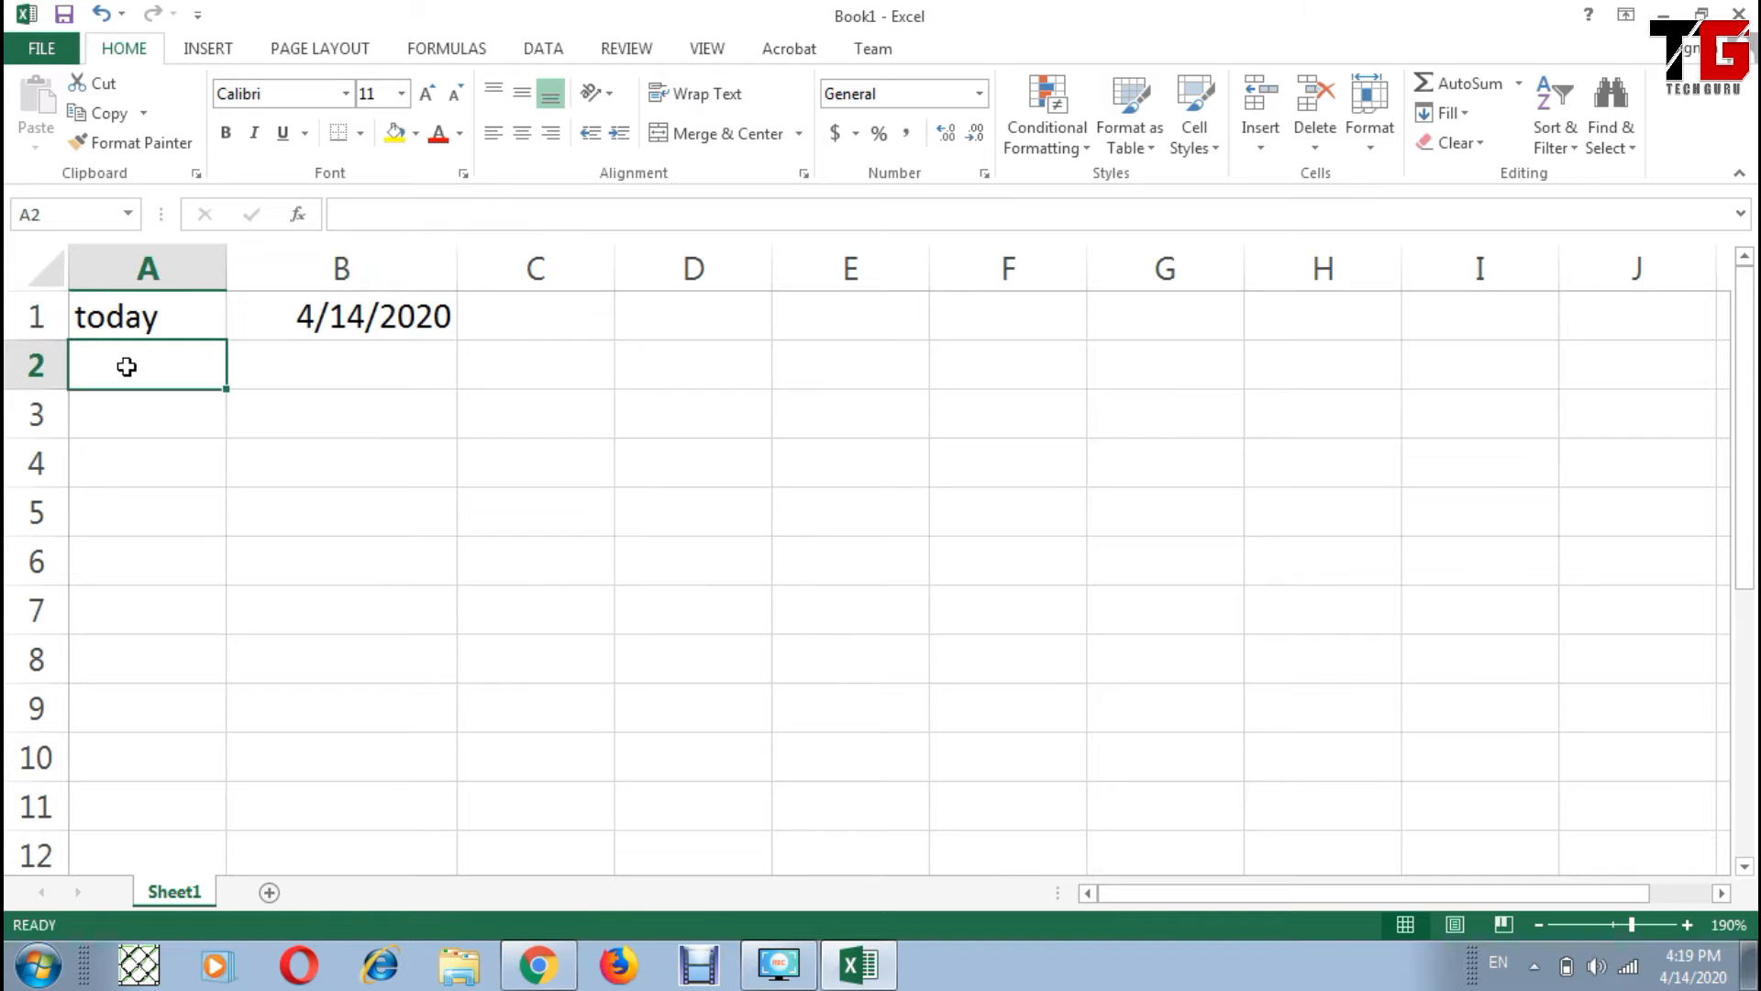
pyautogui.click(366, 329)
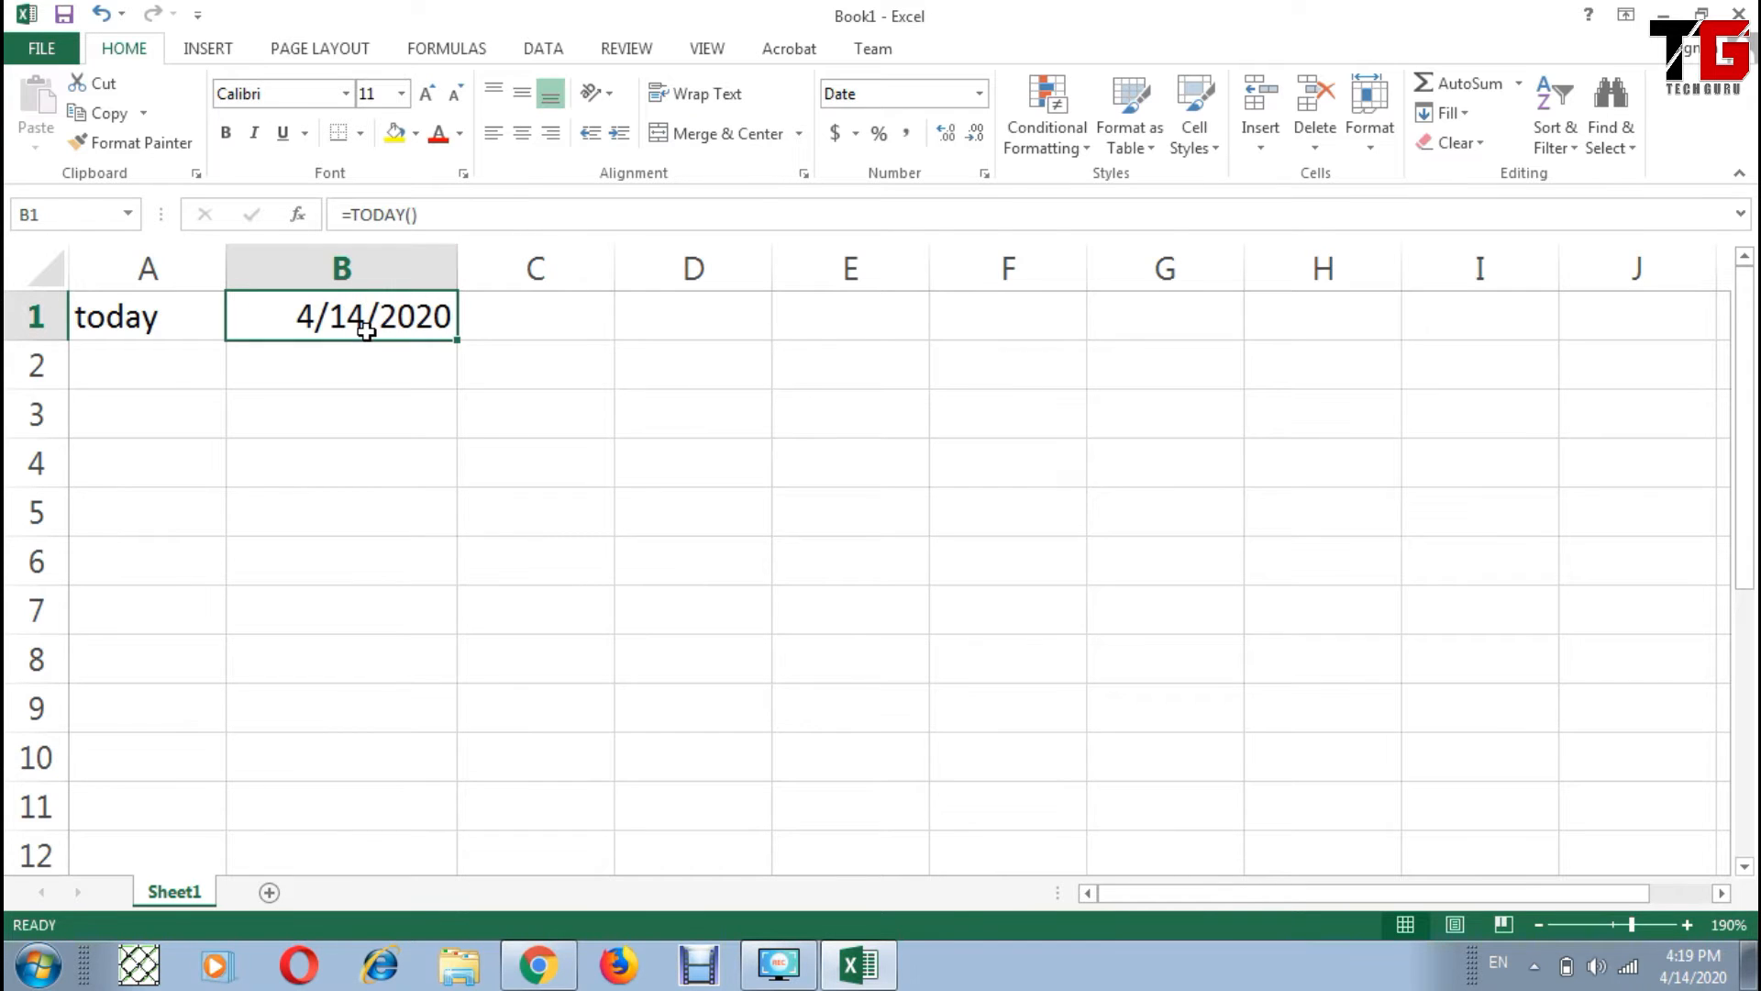
# Step: Label cell A2 "date" and enter 4, 10 and 2000 in cells C2, D2 and E2
pyautogui.click(101, 367)
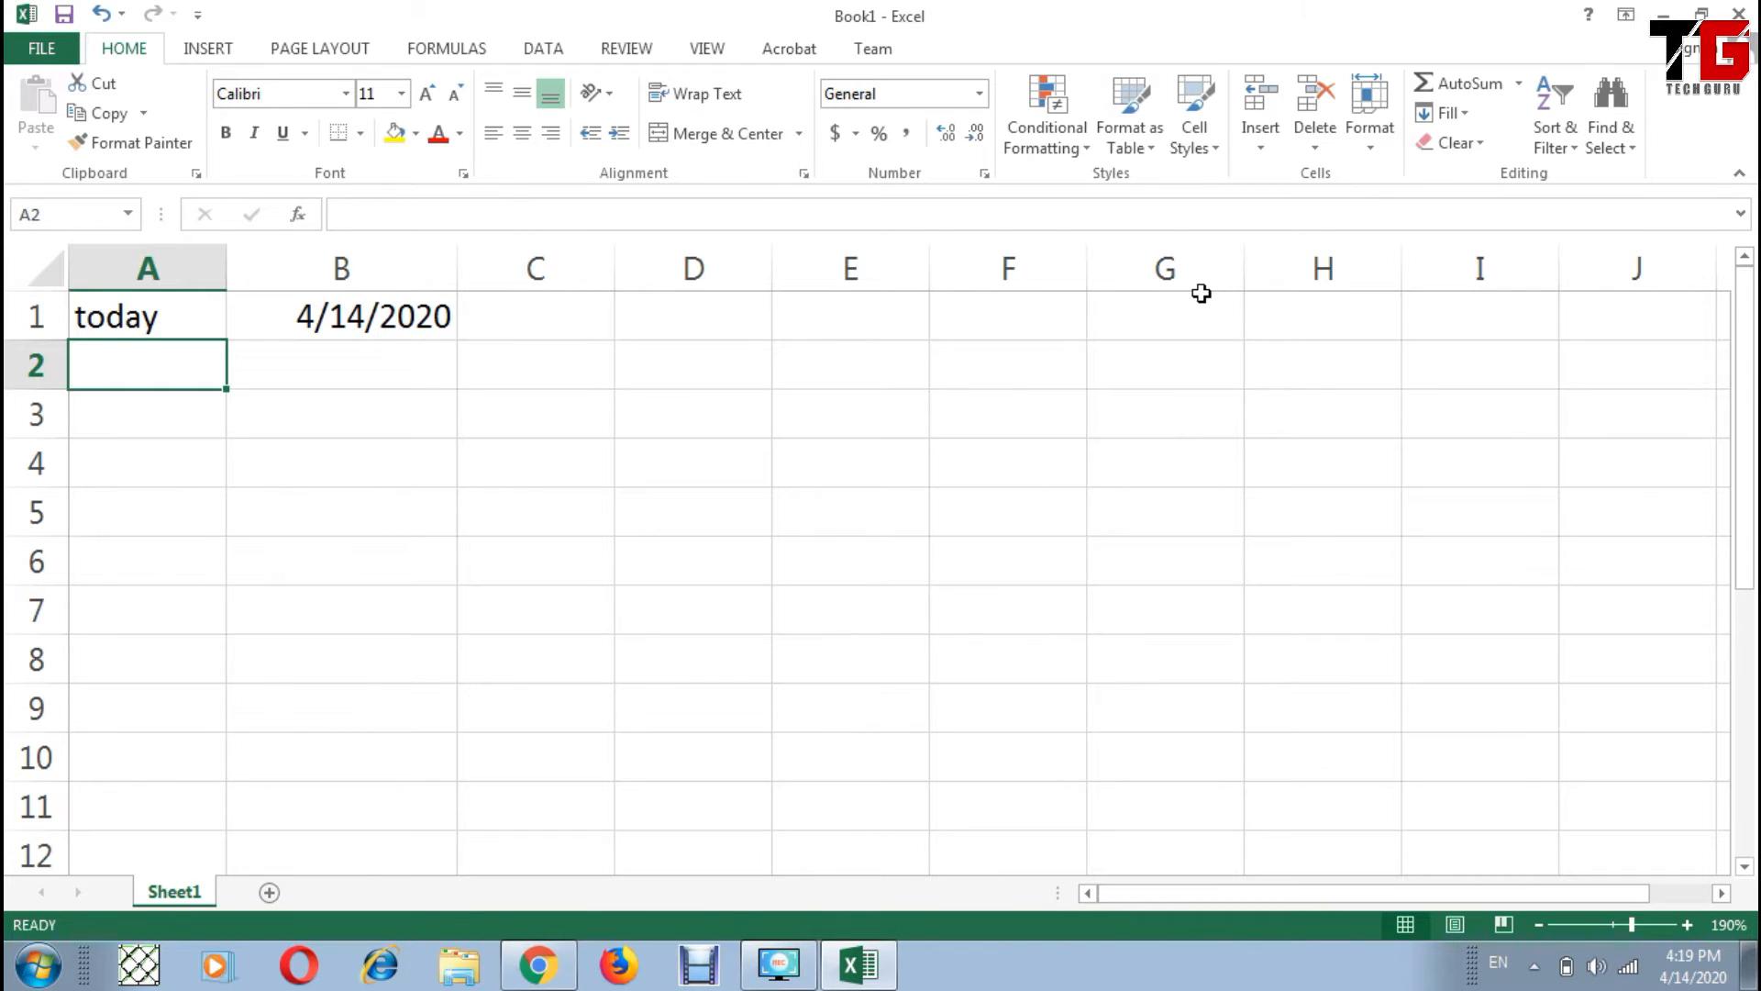
pyautogui.write('date')
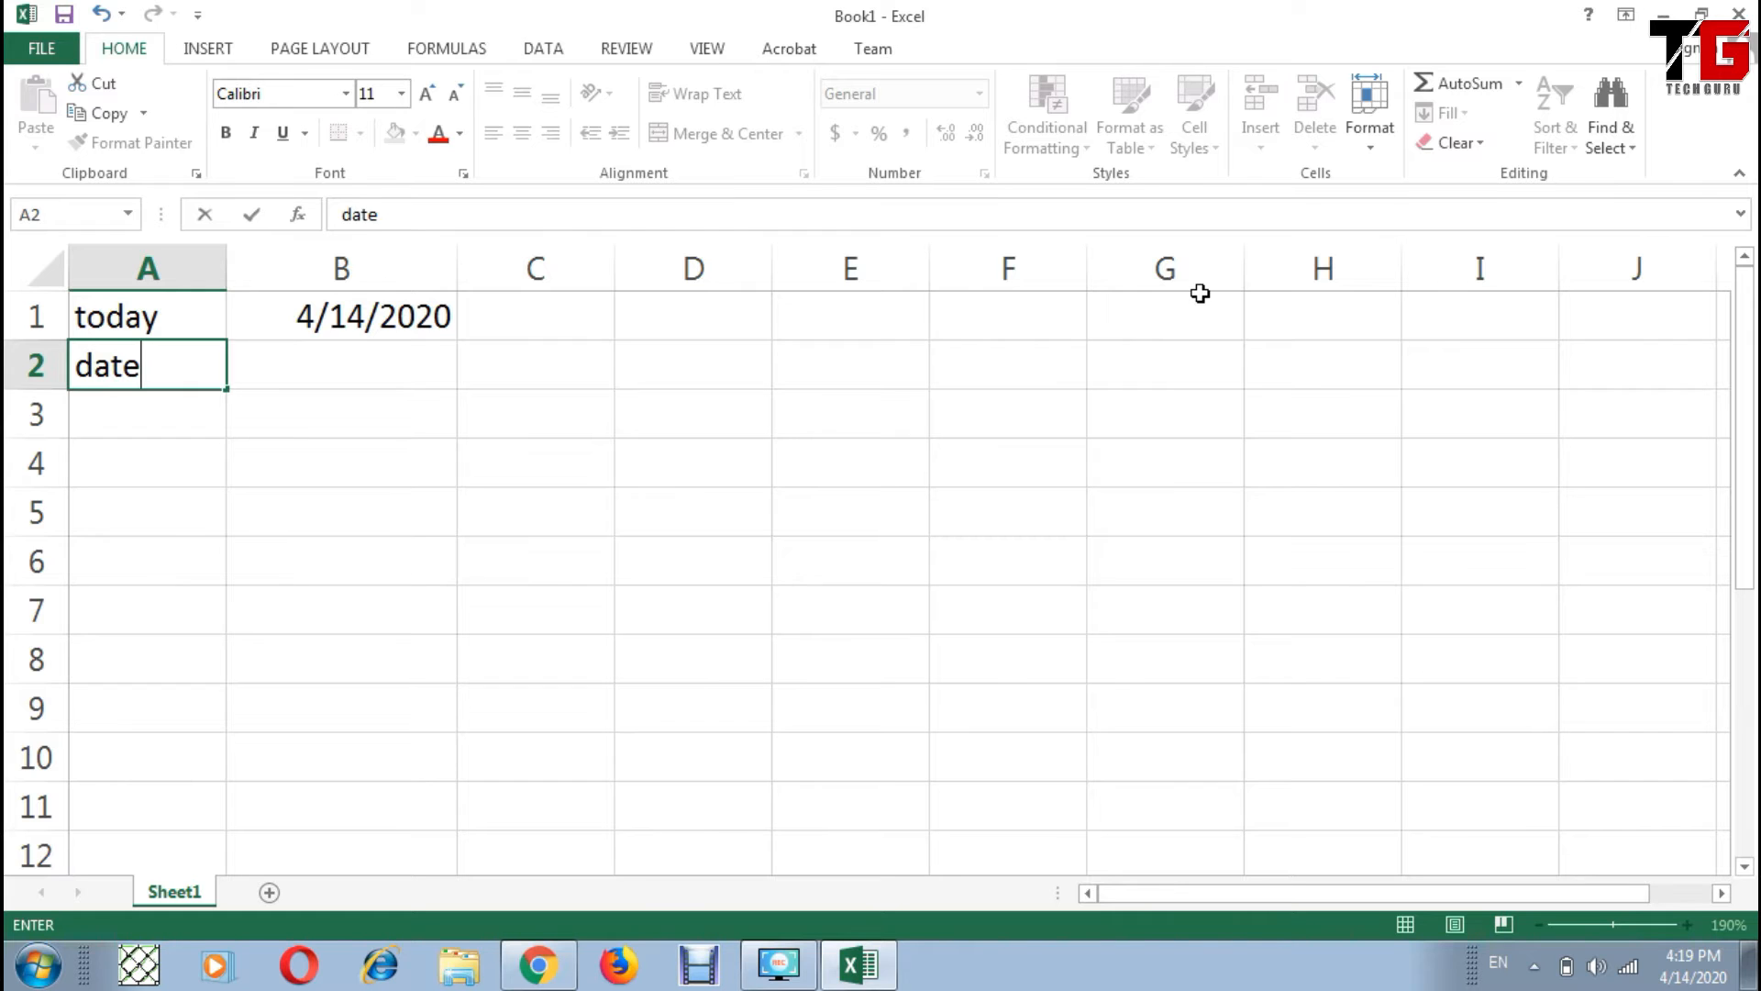
pyautogui.press('Tab')
pyautogui.press('Tab')
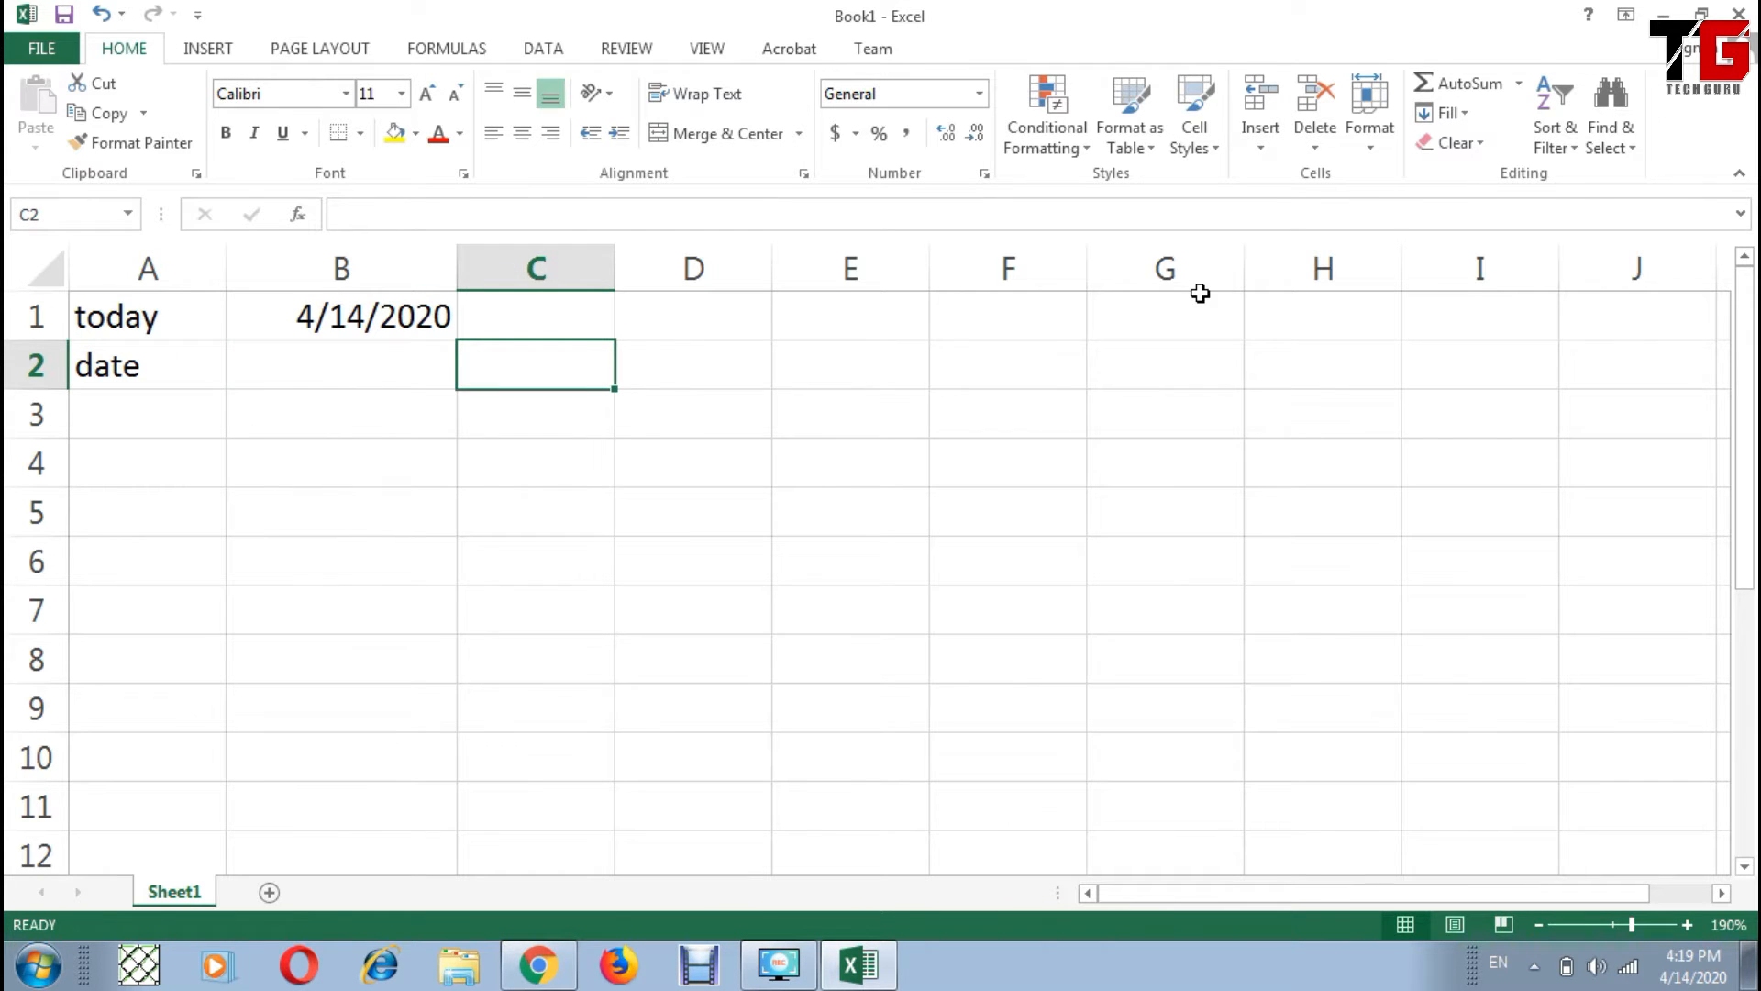
pyautogui.write('4')
pyautogui.press('Tab')
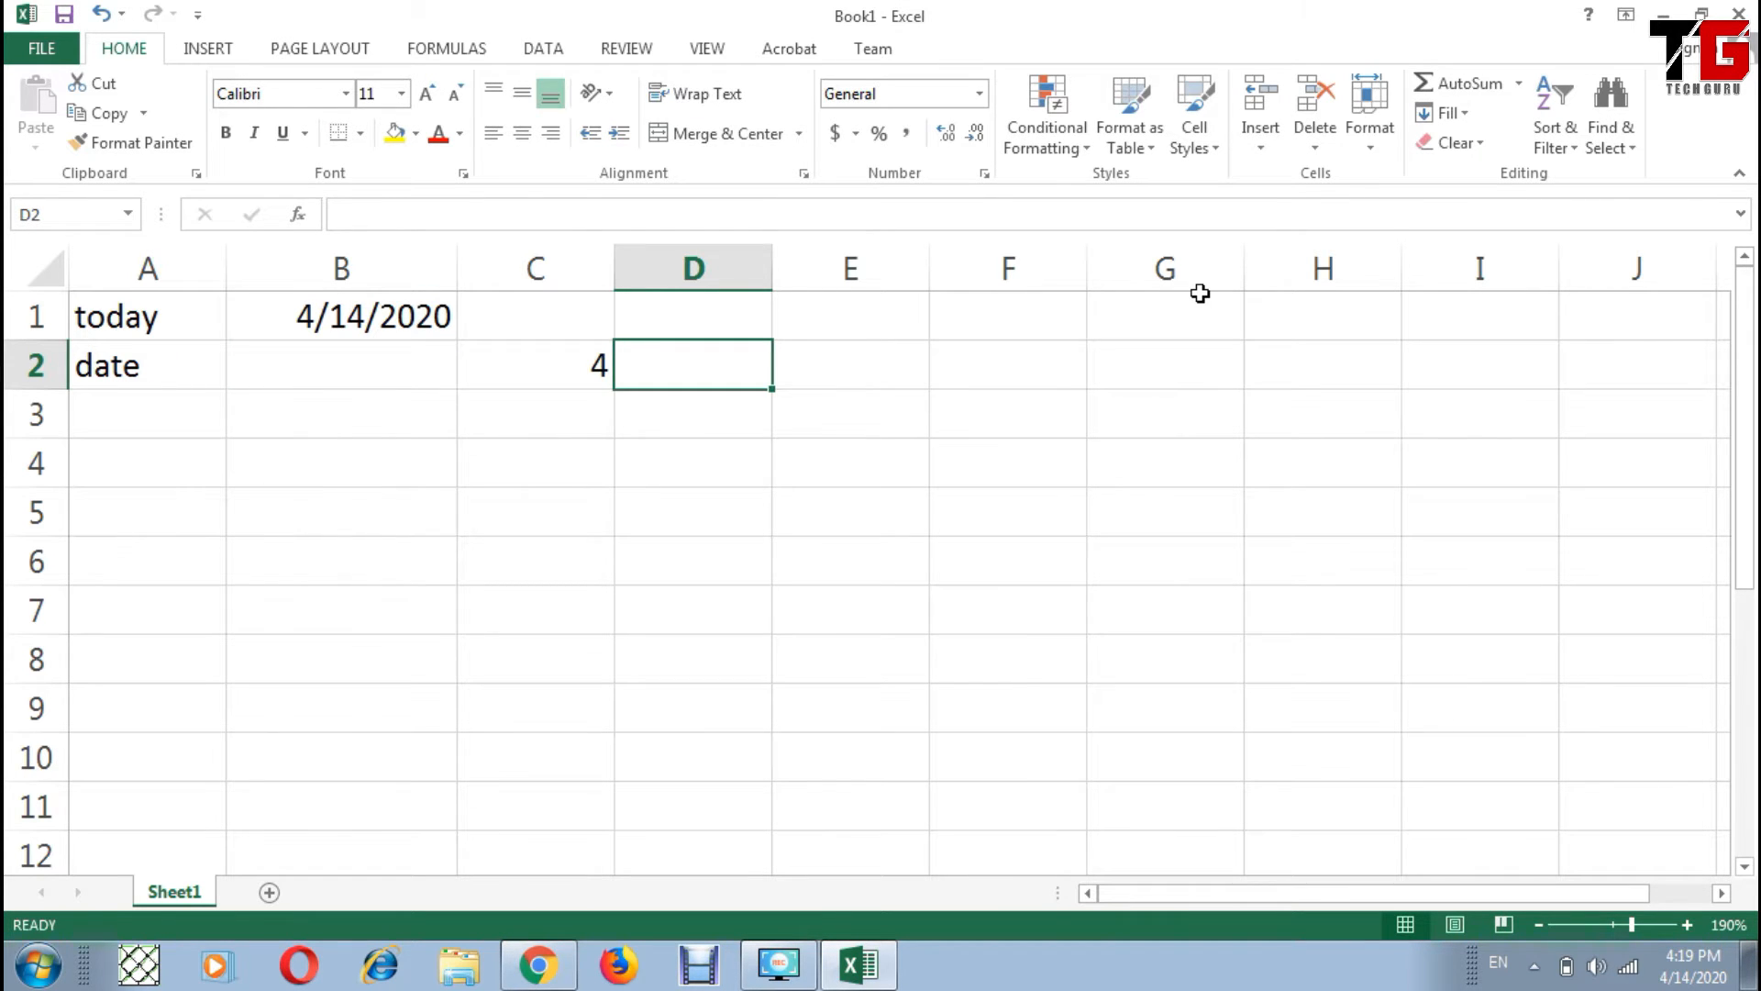
pyautogui.write('10')
pyautogui.press('Tab')
pyautogui.write('2000')
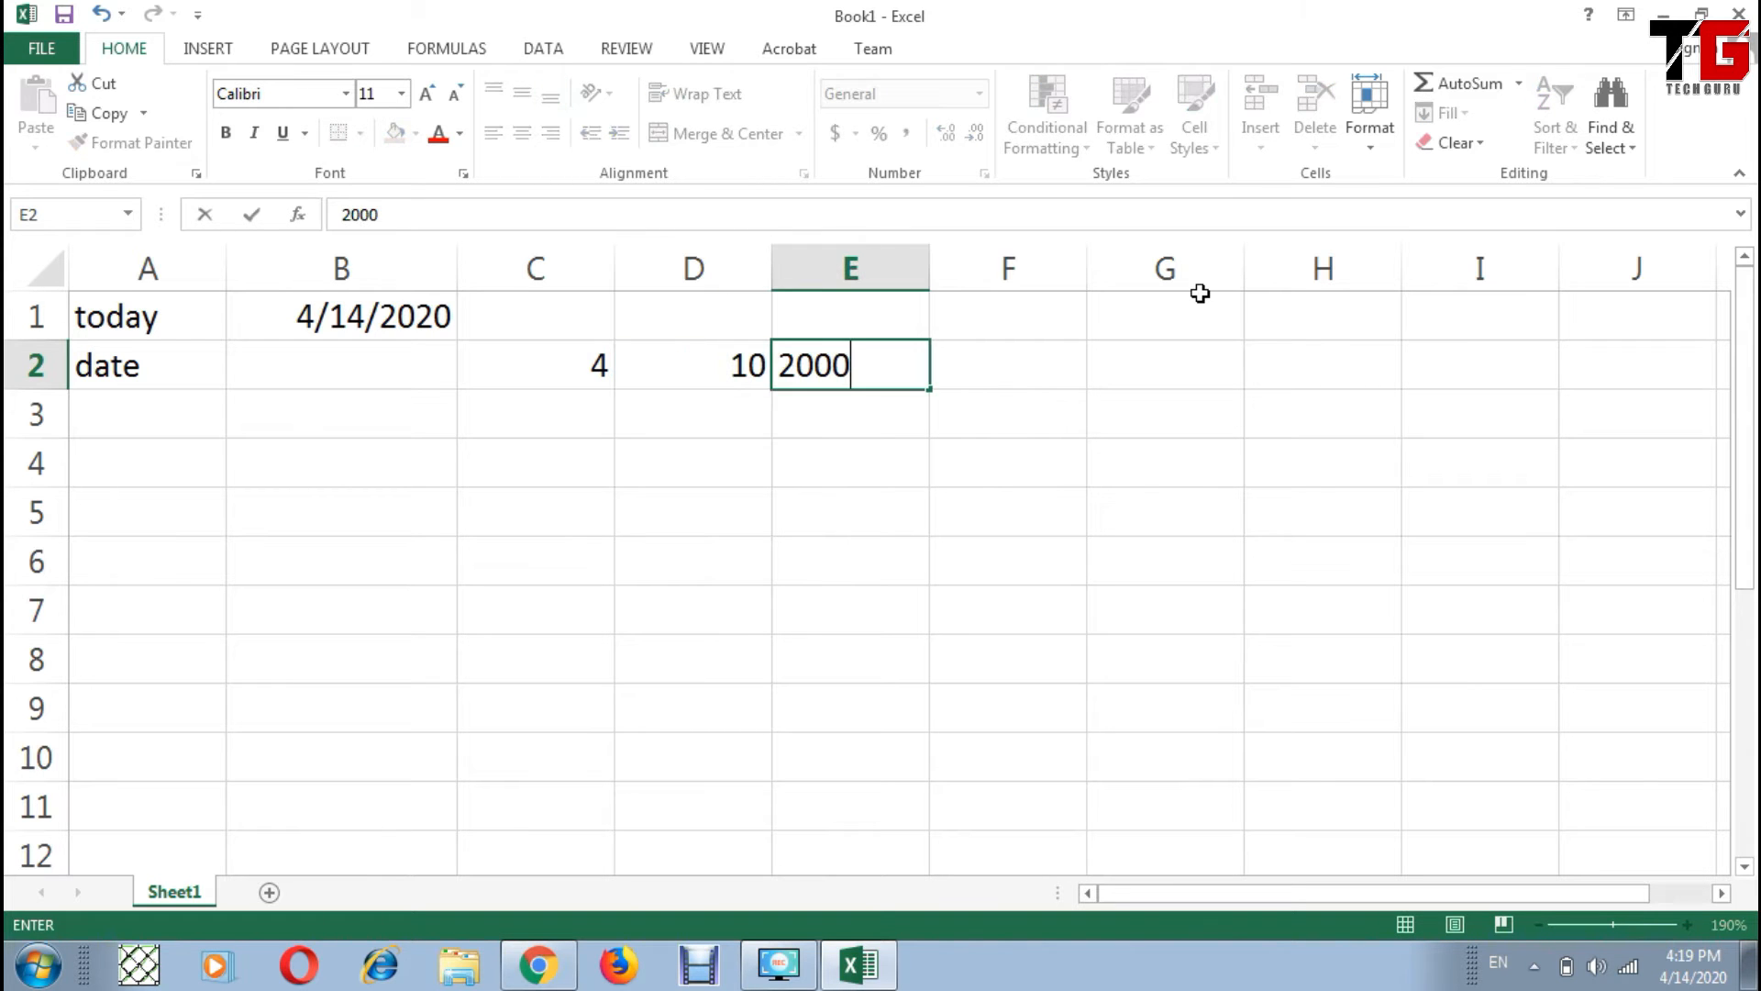
pyautogui.press('Left')
pyautogui.press('Left')
pyautogui.press('Left')
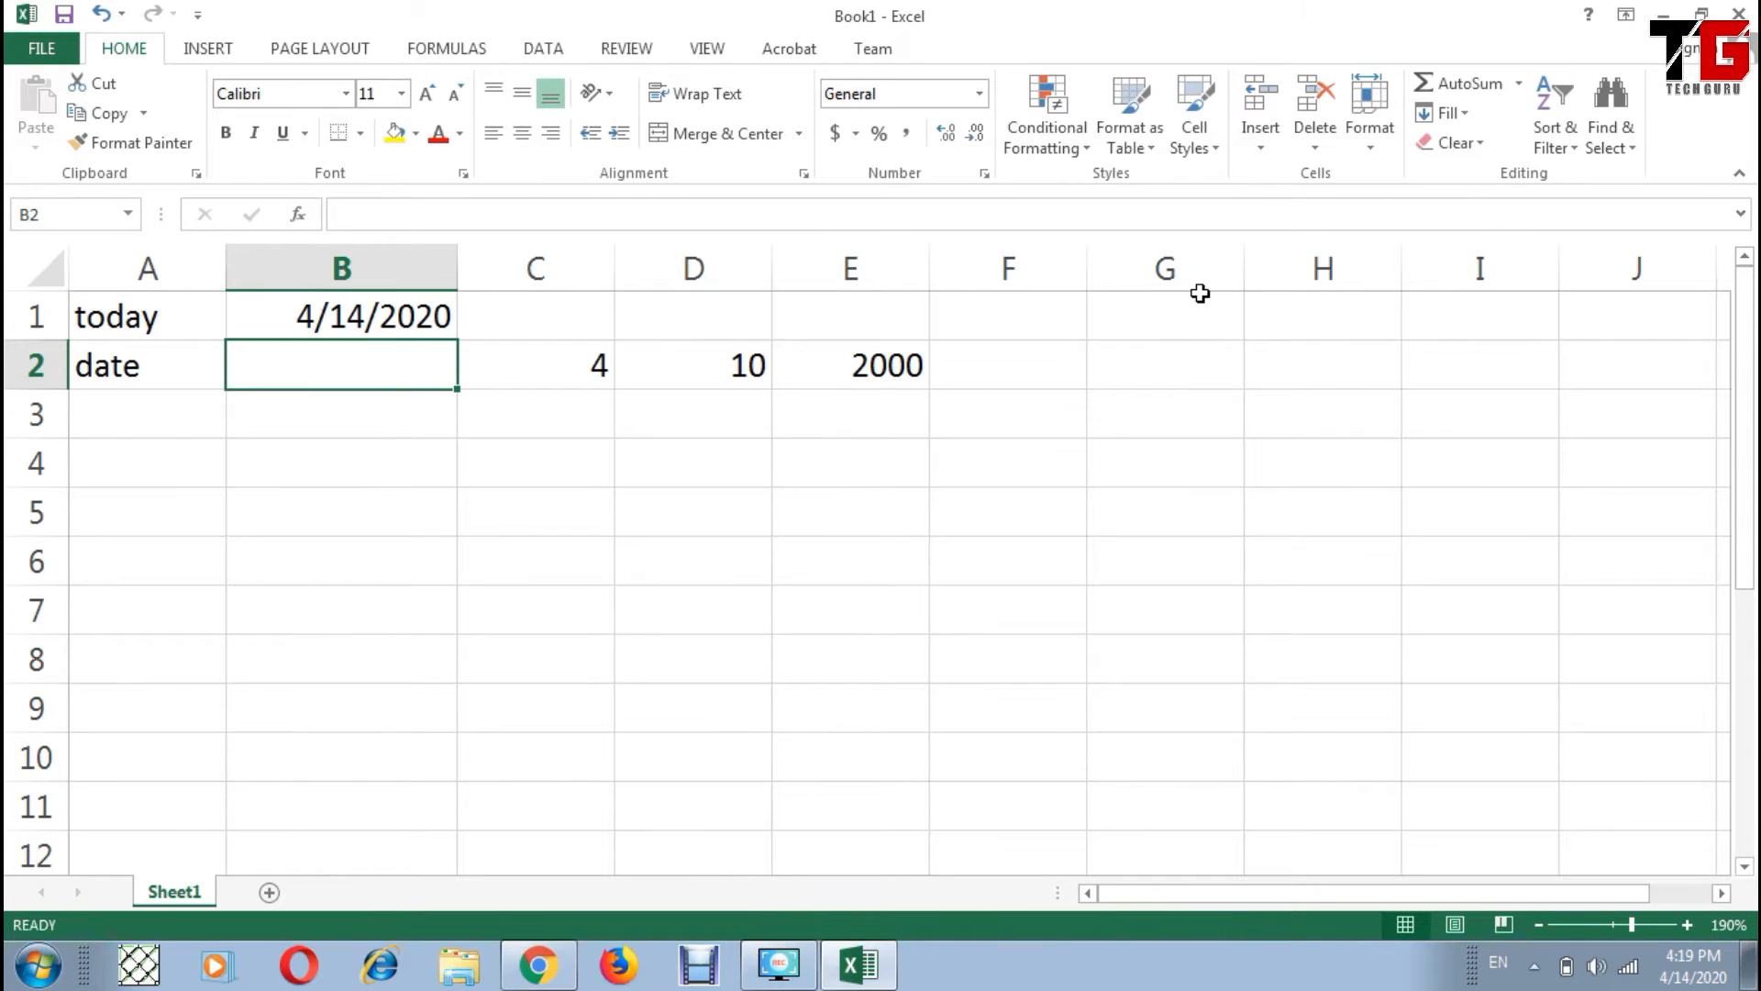
pyautogui.press('Right')
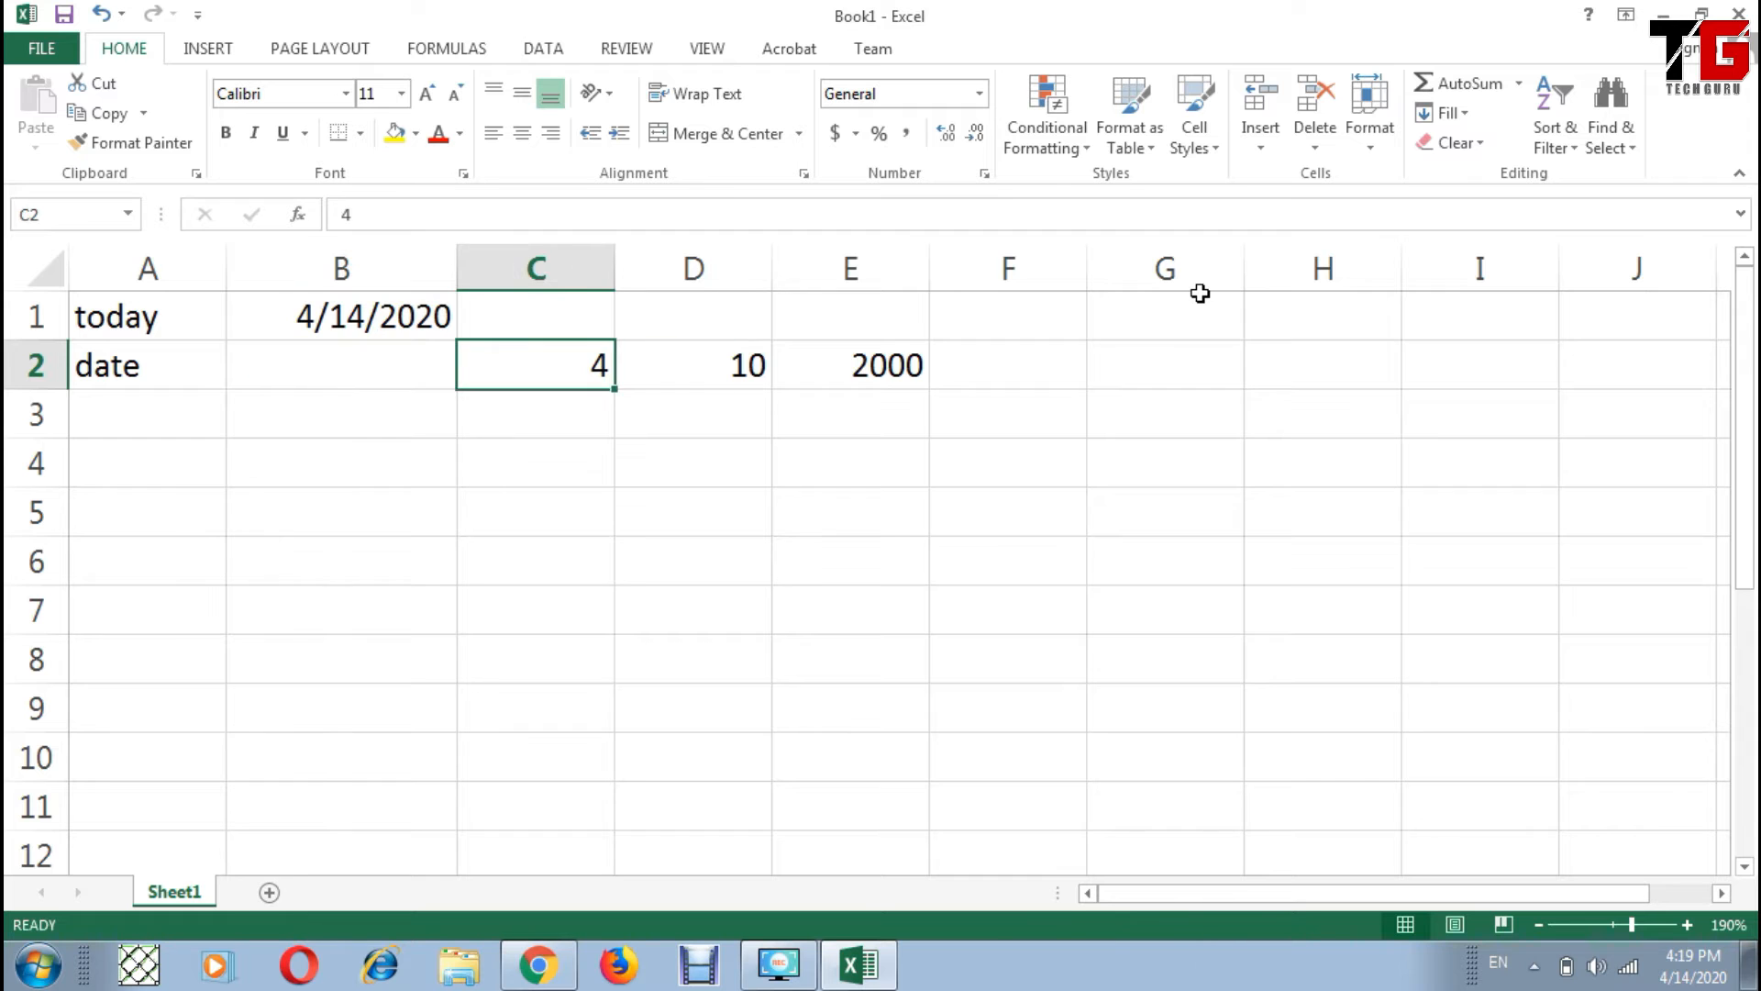
pyautogui.hotkey('shift', 'Right')
pyautogui.hotkey('shift', 'Right')
pyautogui.press('Left')
pyautogui.press('Left')
pyautogui.press('Right')
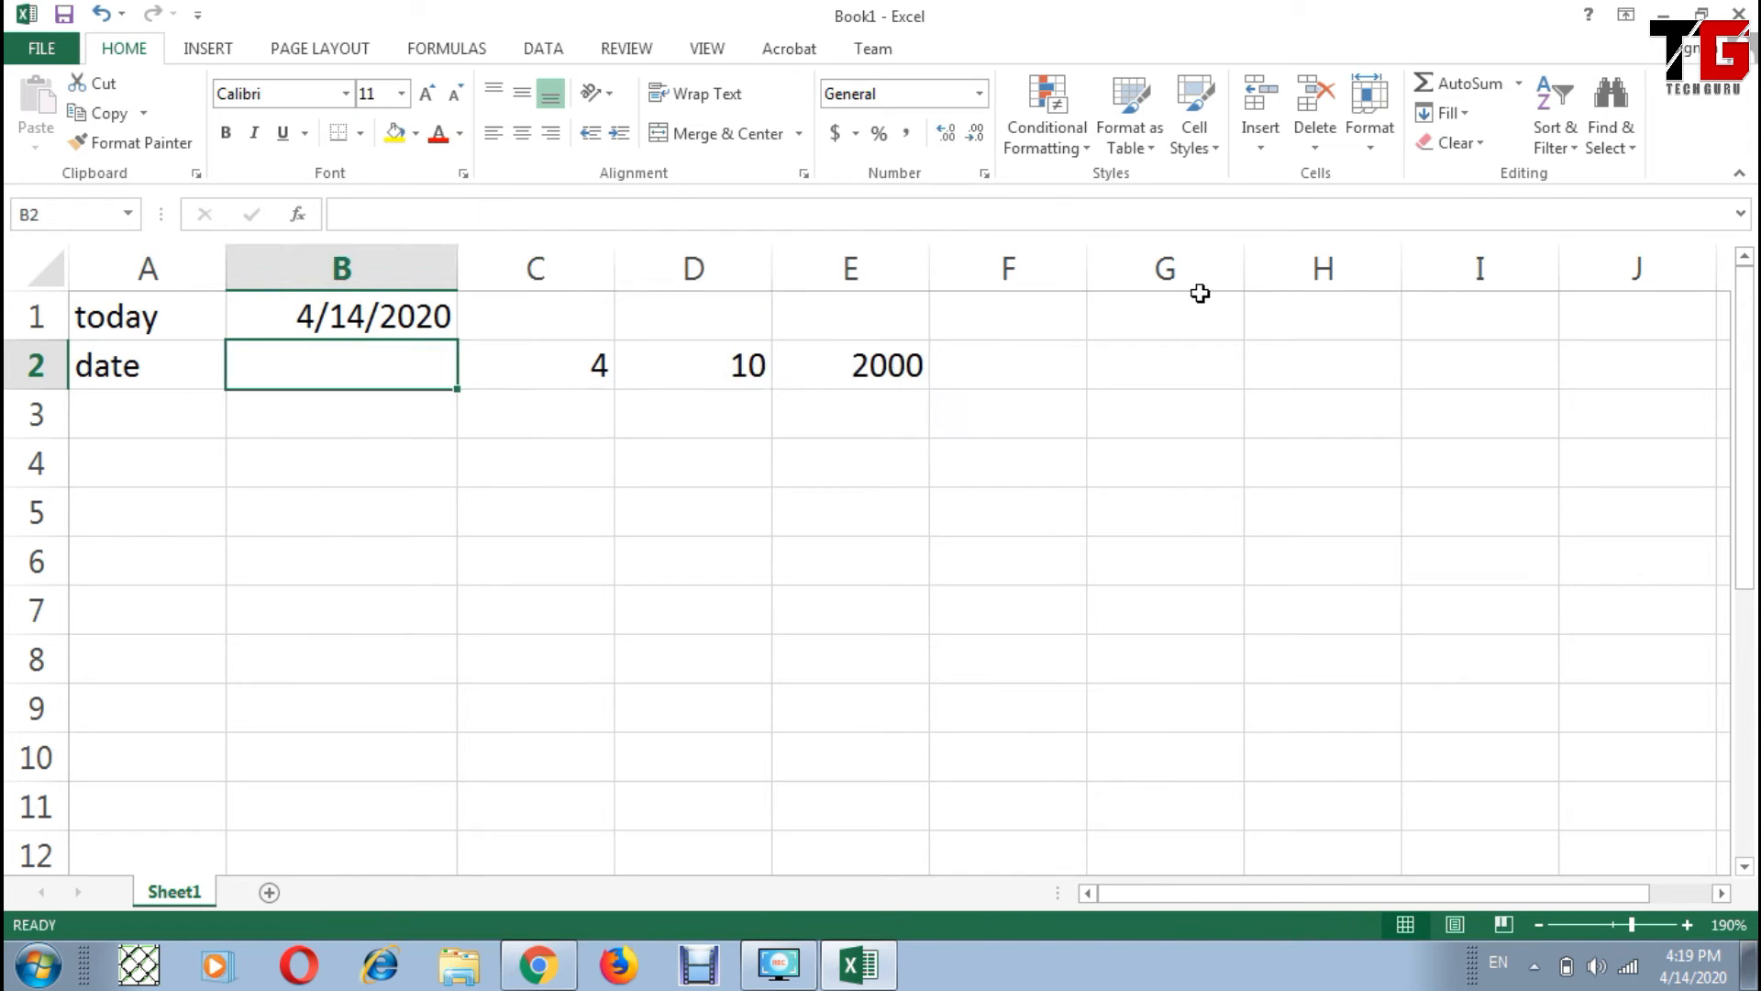
# Step: Enter =DATE(E2,D2,C2) in cell B2 to build a date from the year, month and day cells
pyautogui.write('=date(')
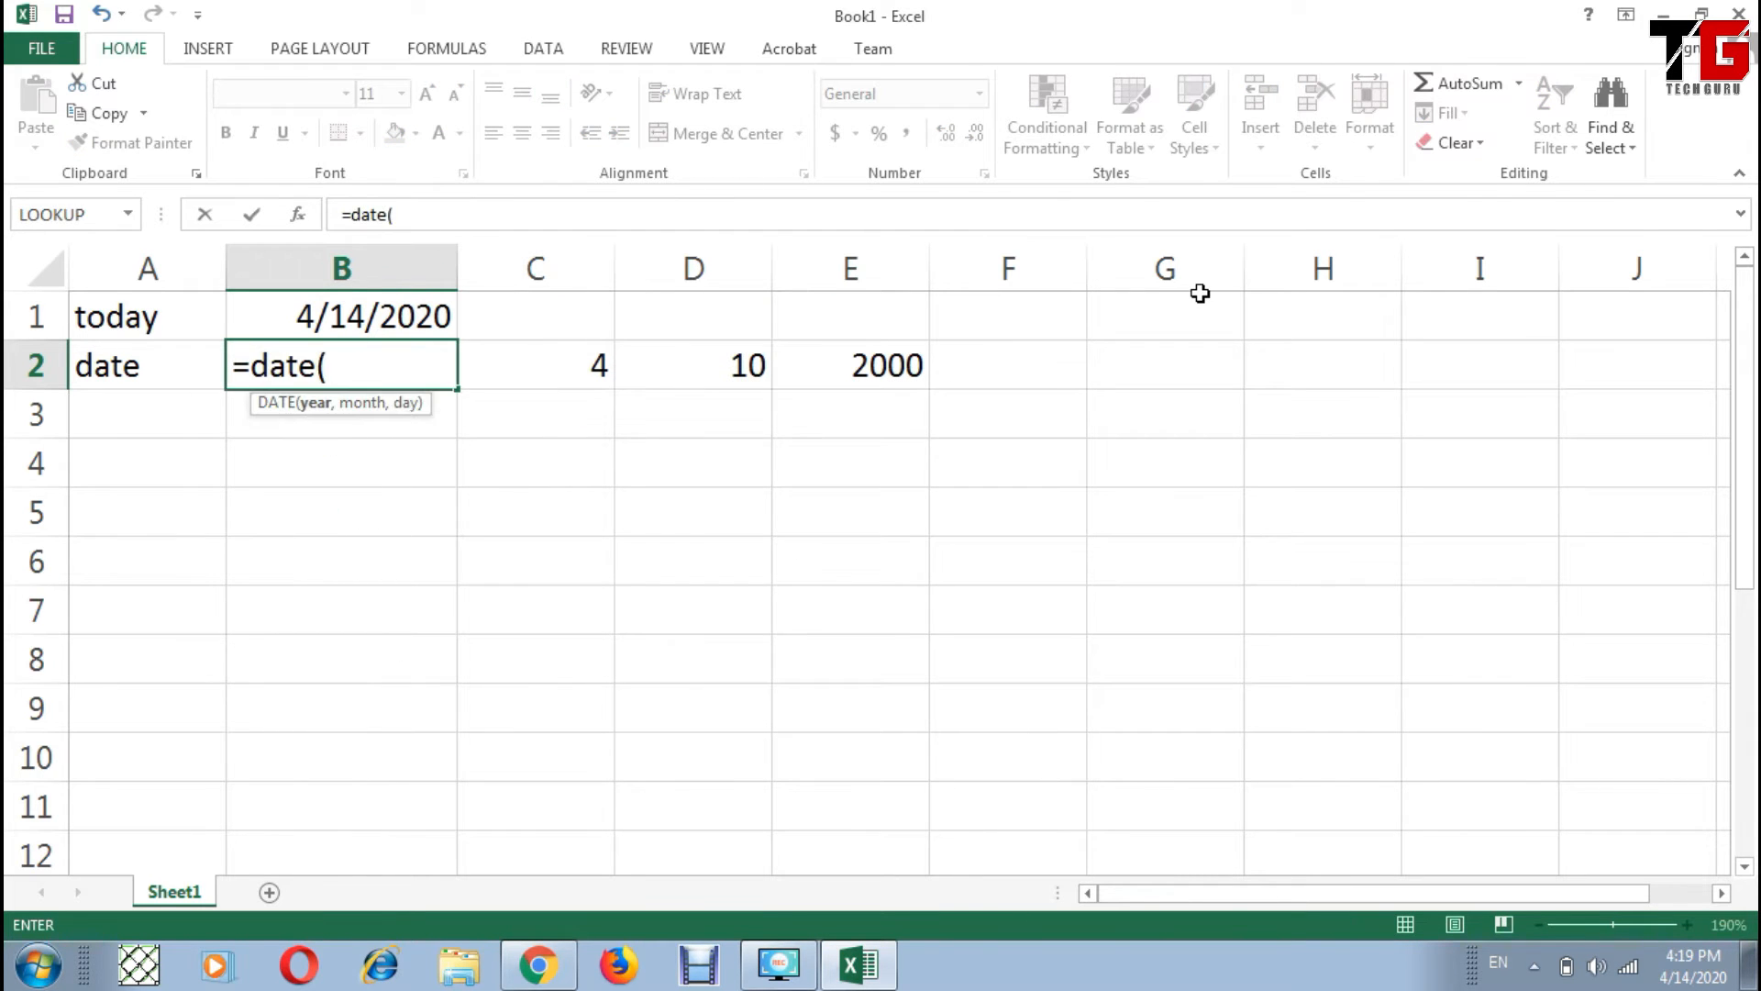
pyautogui.click(840, 365)
pyautogui.write(',')
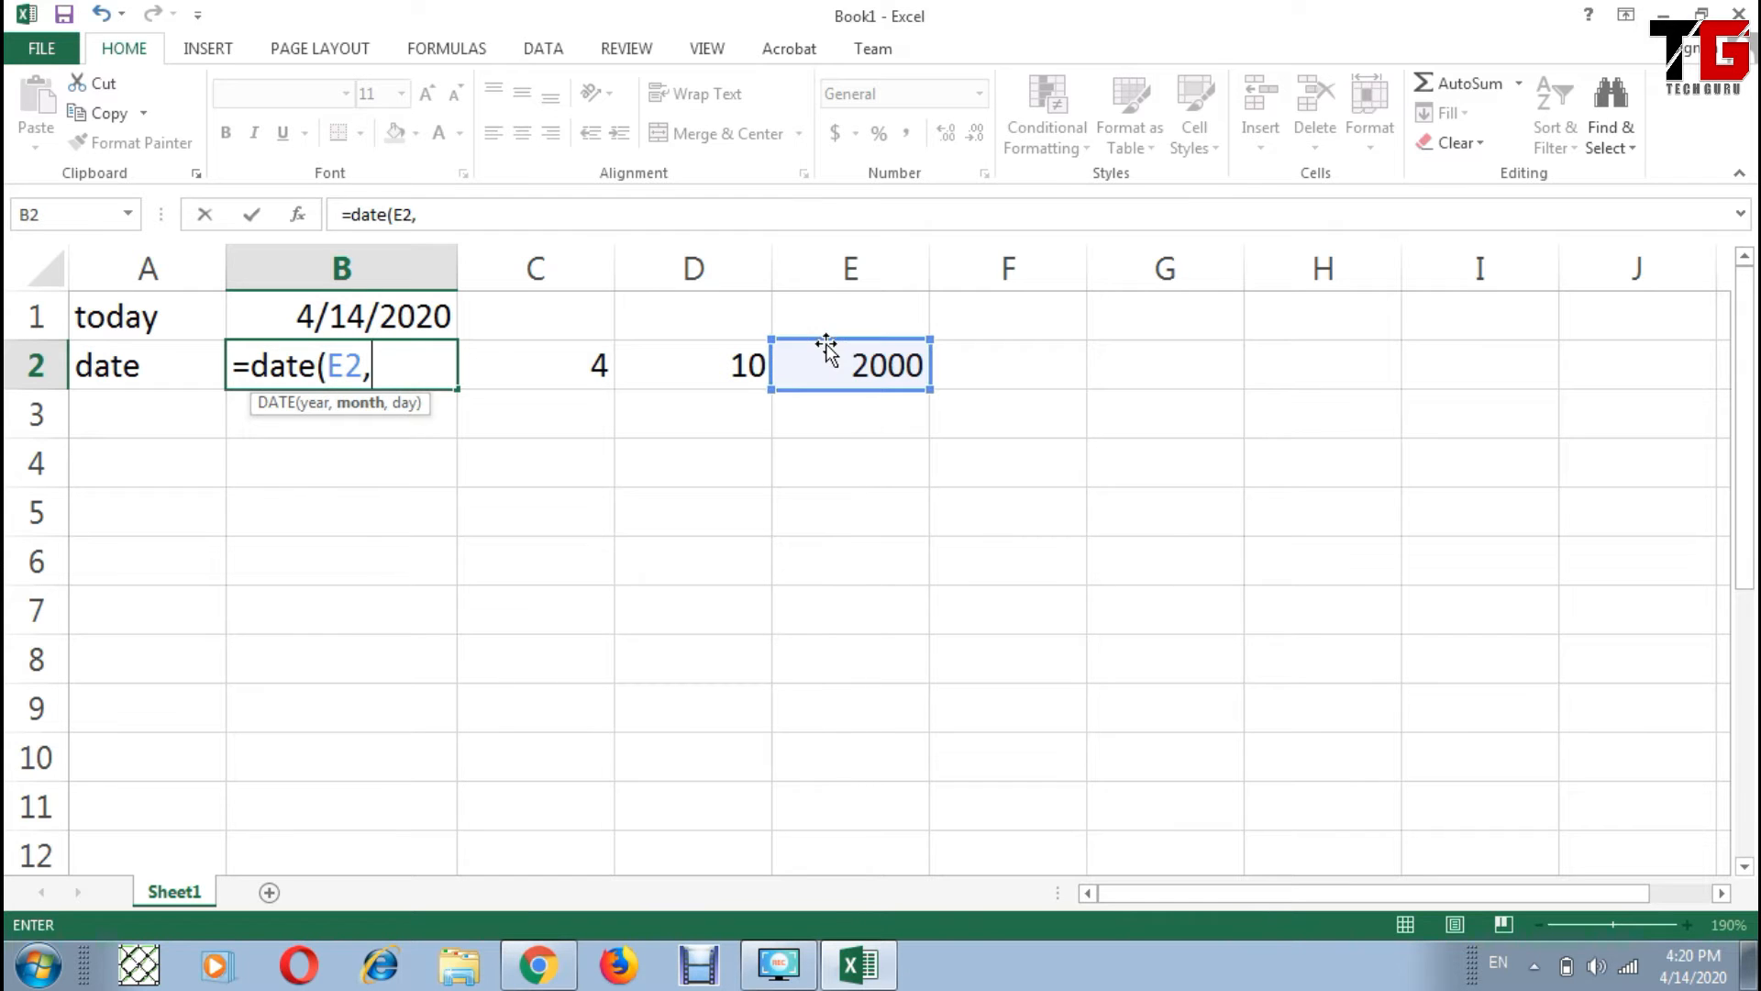
pyautogui.click(715, 357)
pyautogui.write(',')
pyautogui.click(573, 358)
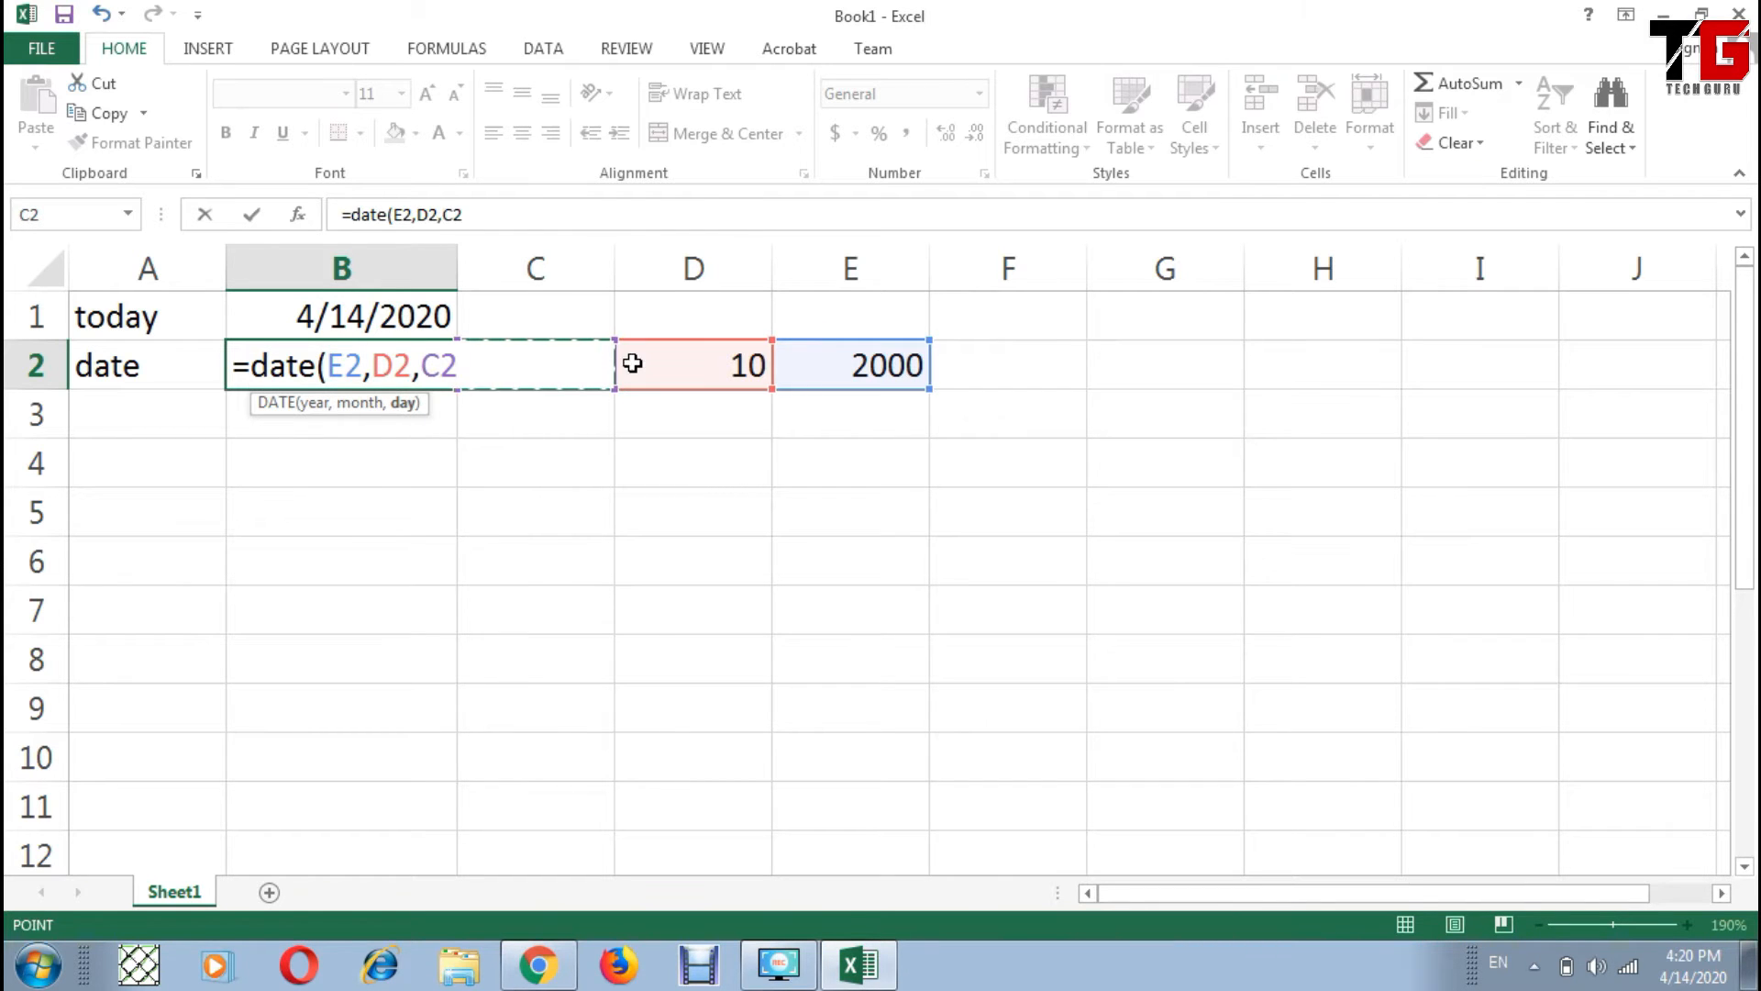
pyautogui.write(')')
pyautogui.press('Return')
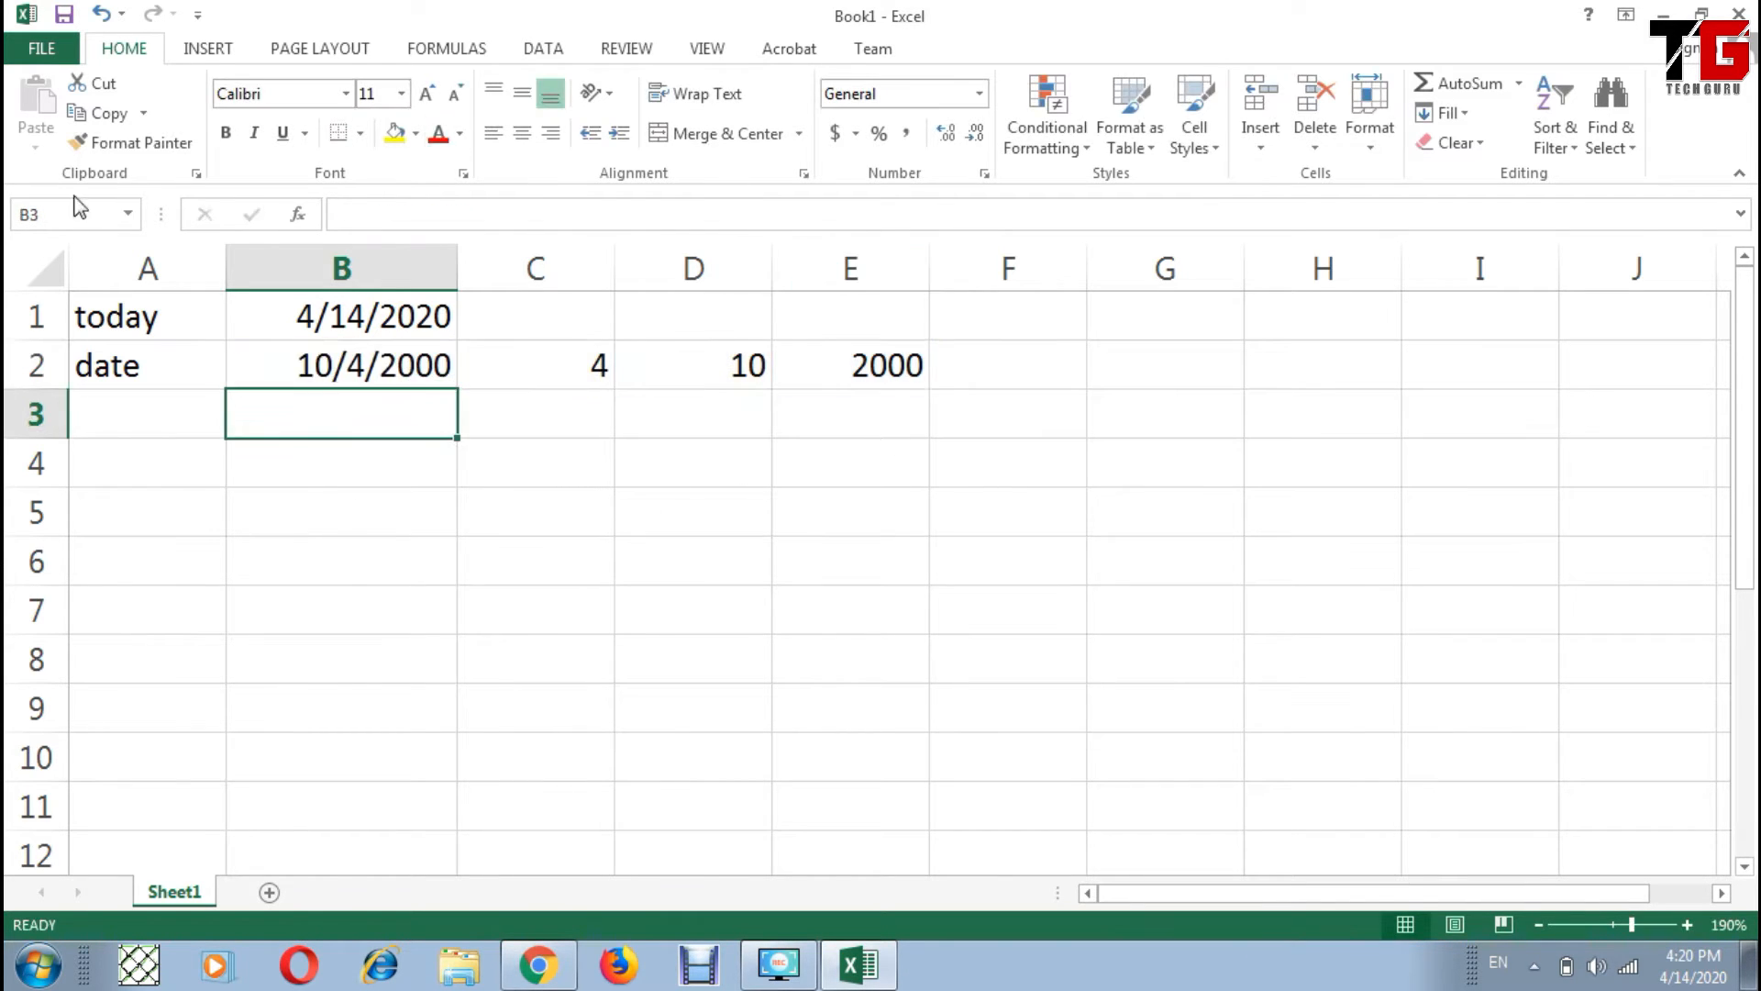
pyautogui.click(354, 365)
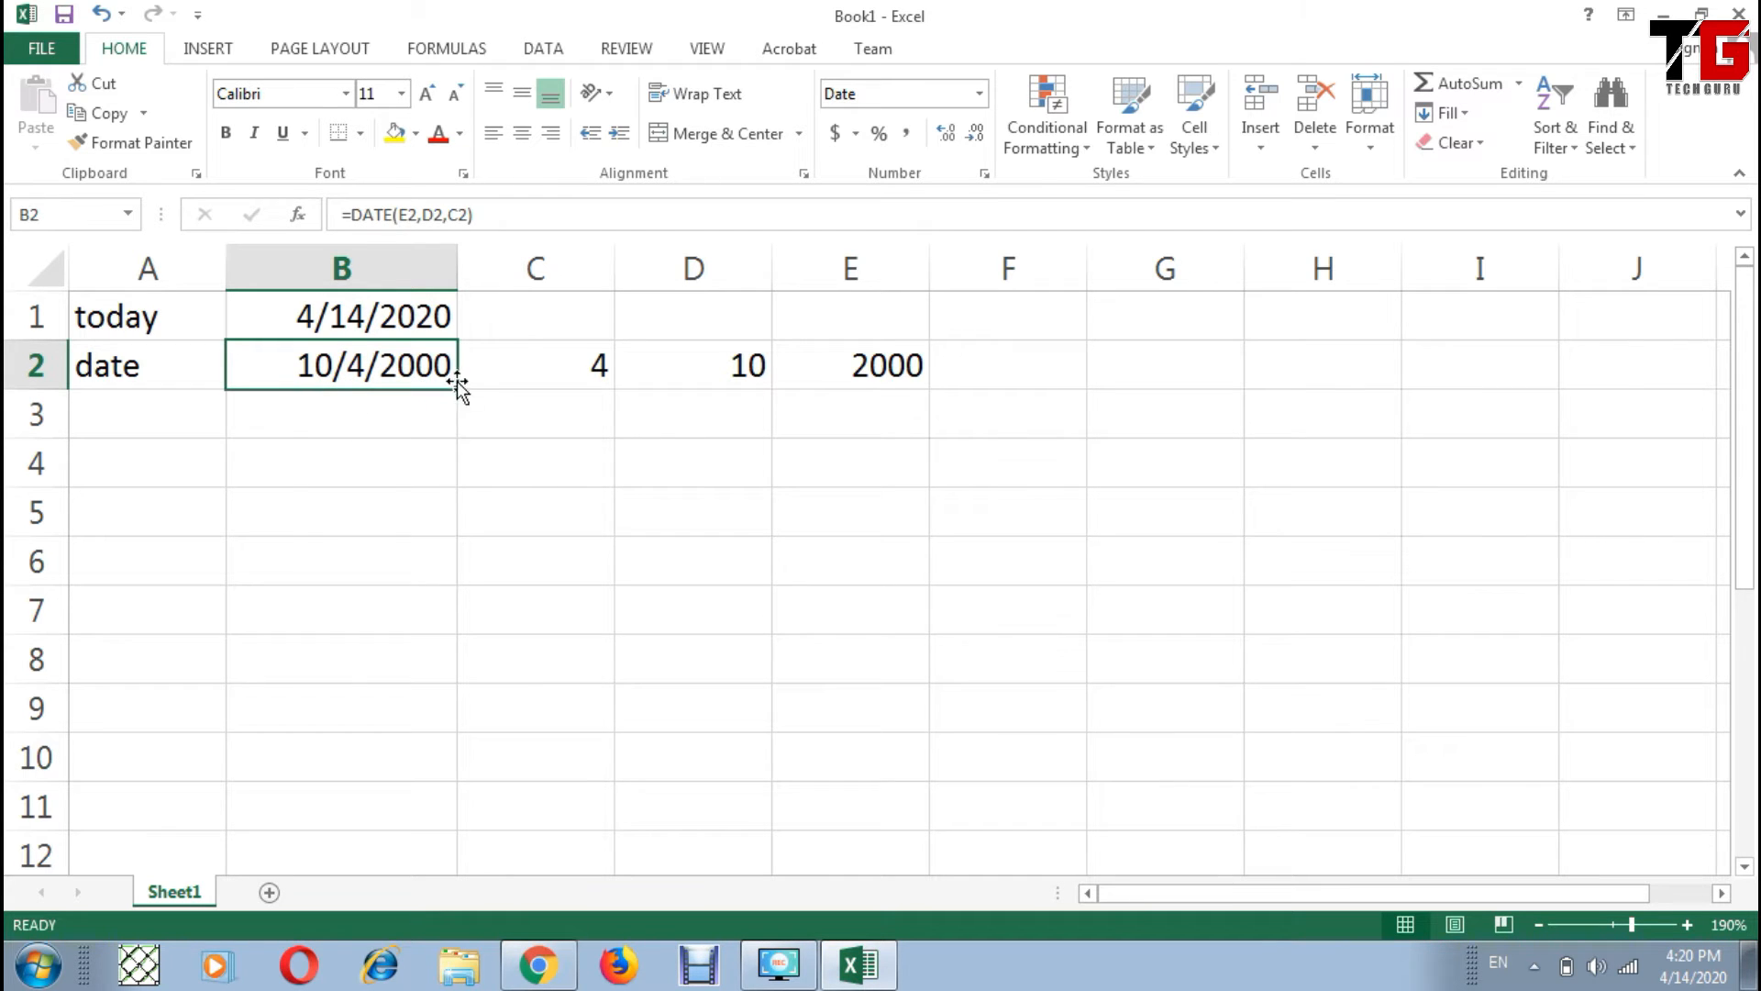
# Step: Label cell A3 "day" and extract the day of the date in B2 with =DAY(B2) in cell B3
pyautogui.click(160, 410)
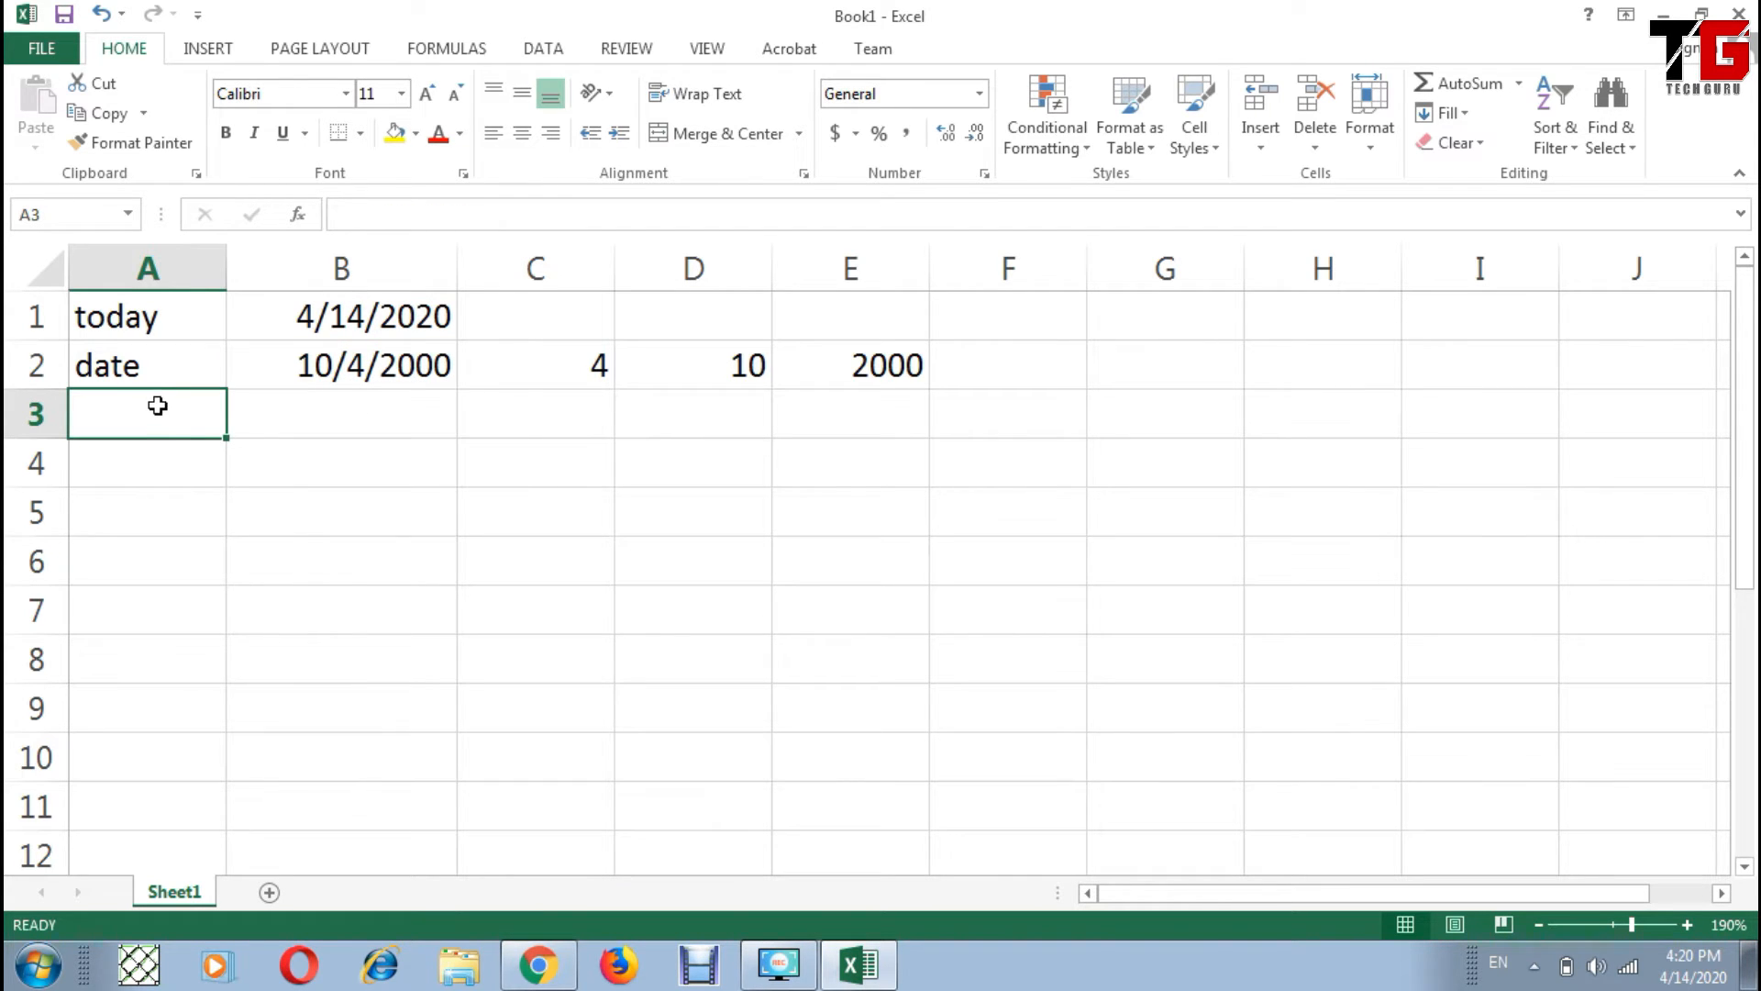
pyautogui.write('day')
pyautogui.press('Tab')
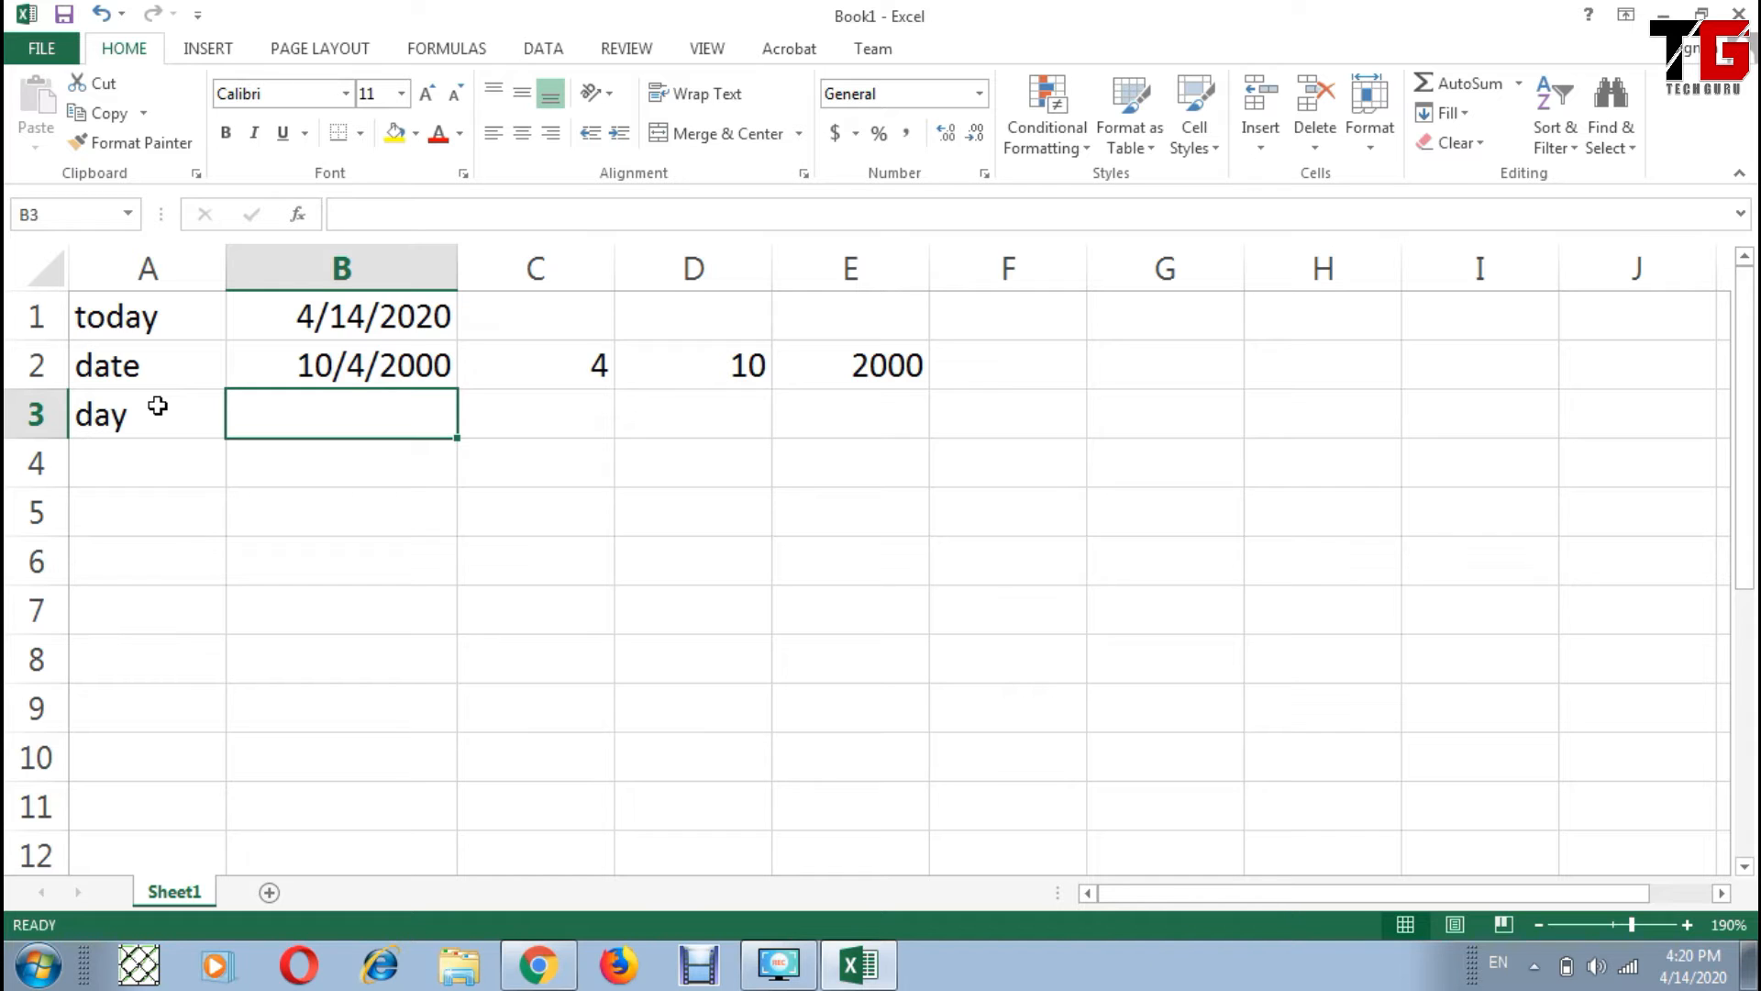
pyautogui.click(272, 369)
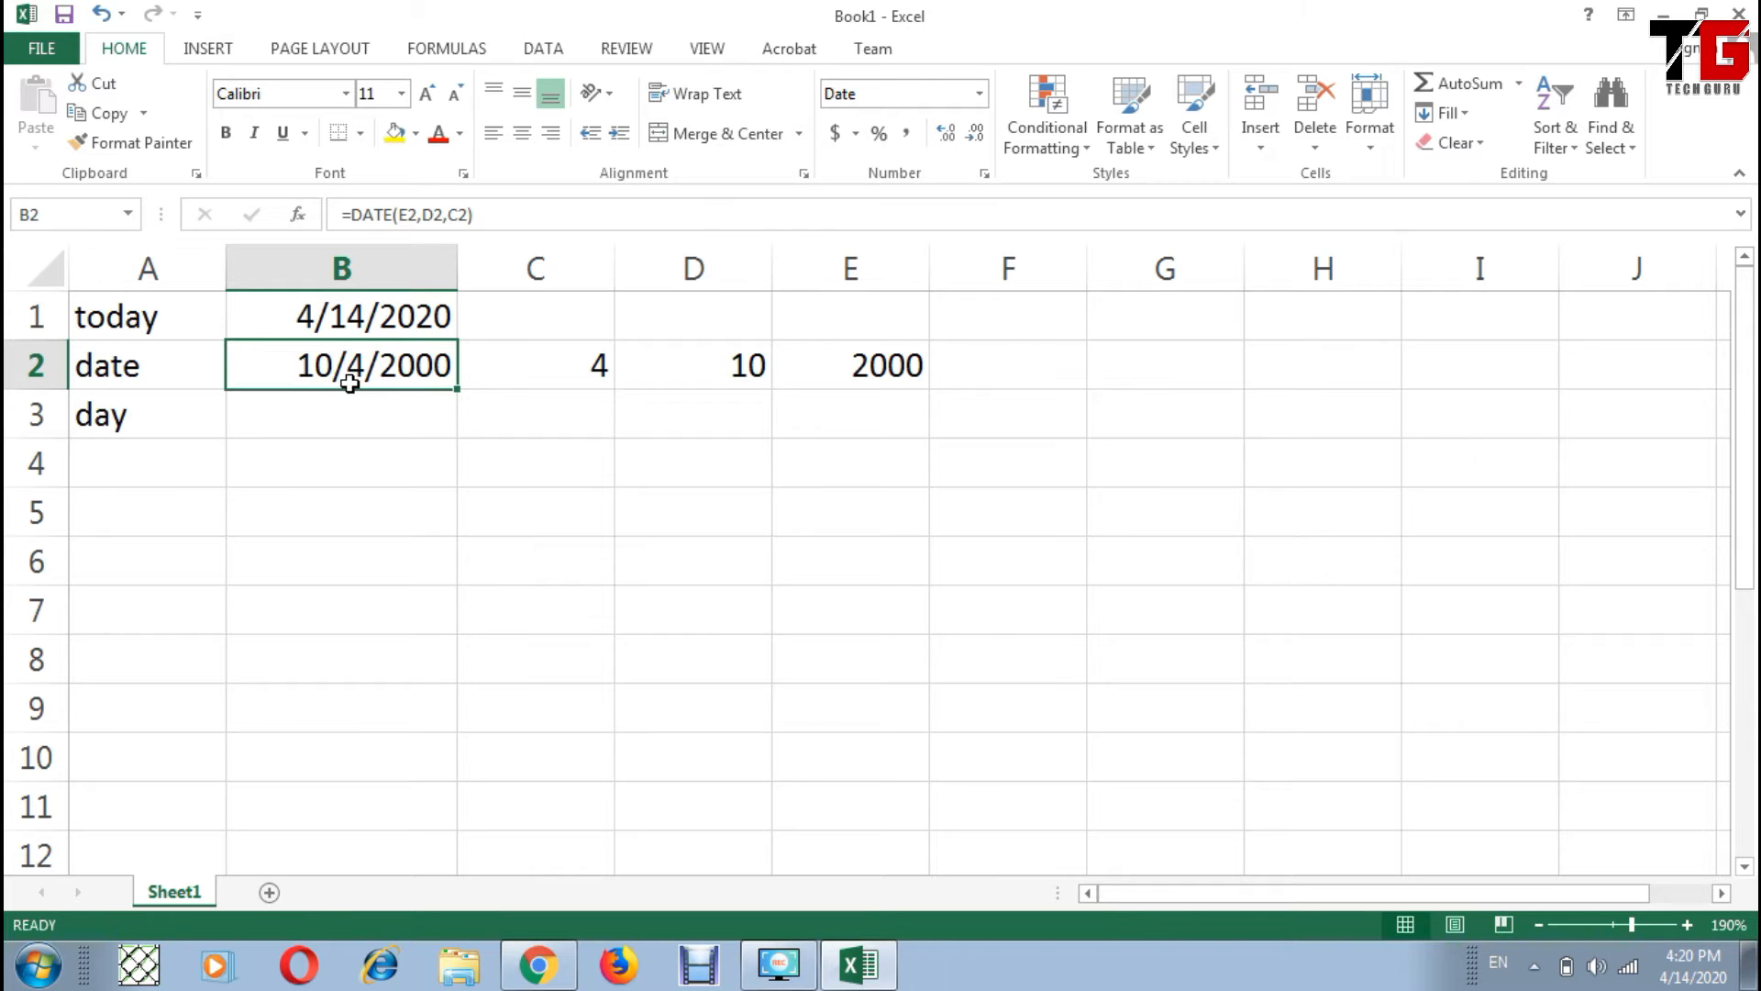
pyautogui.click(272, 415)
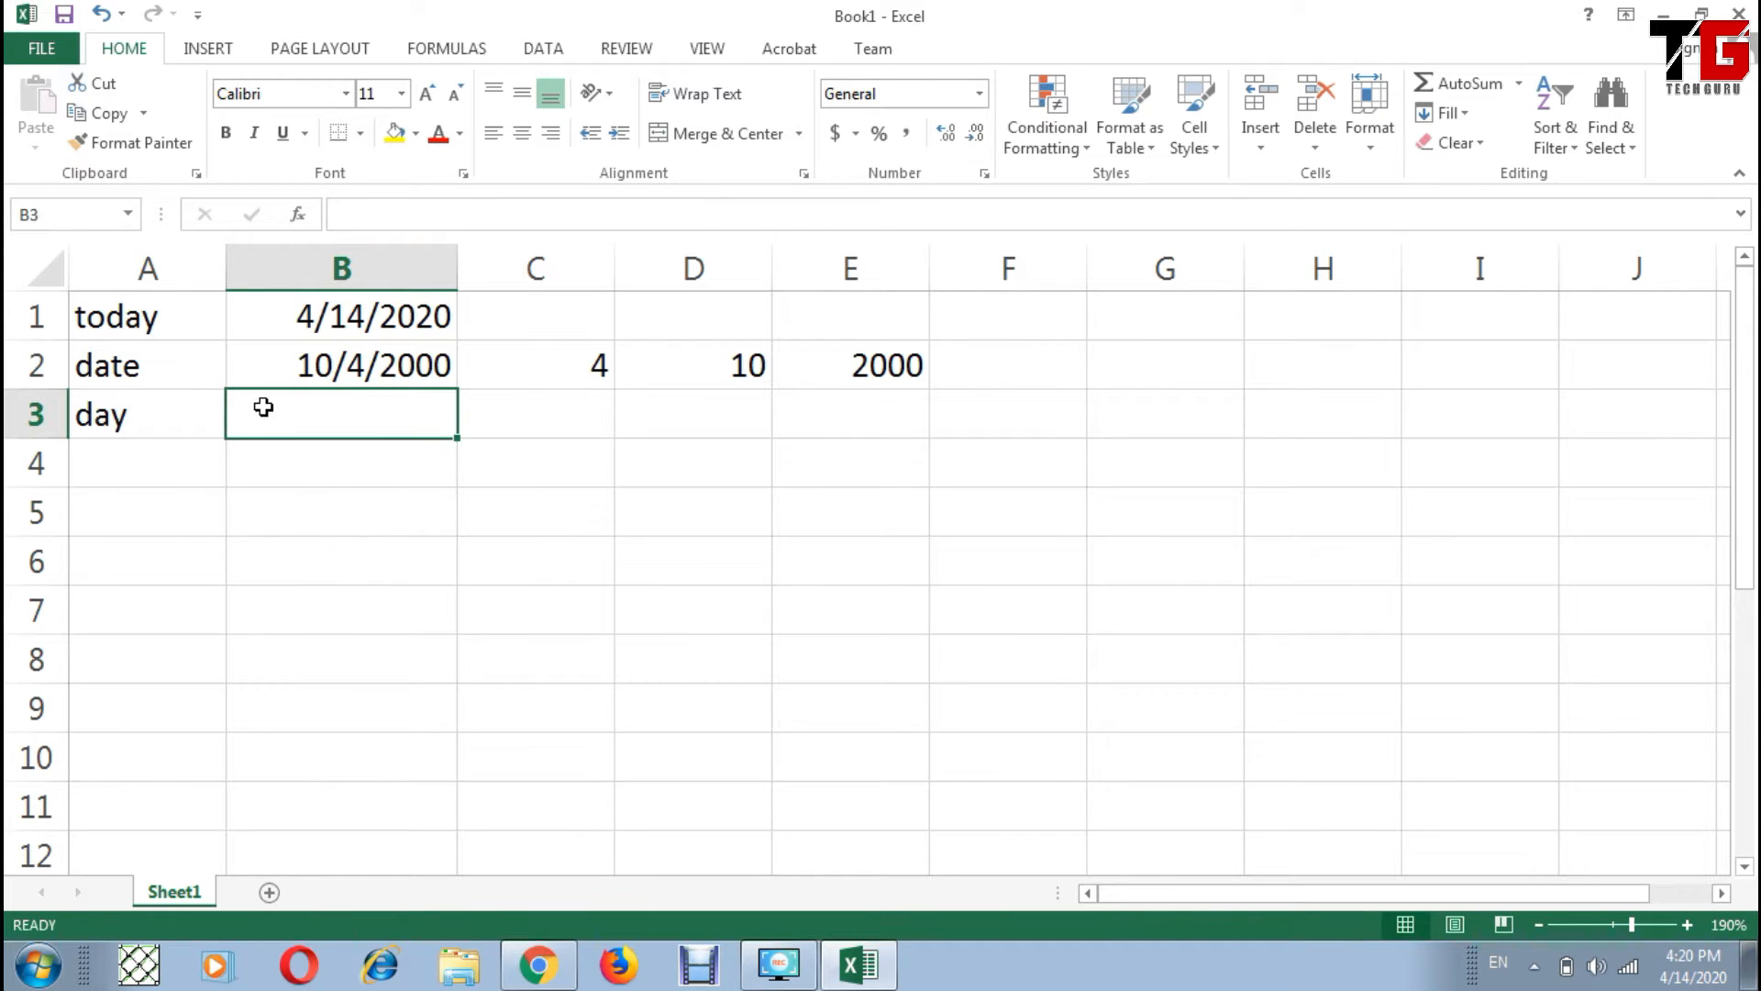
pyautogui.write('=d')
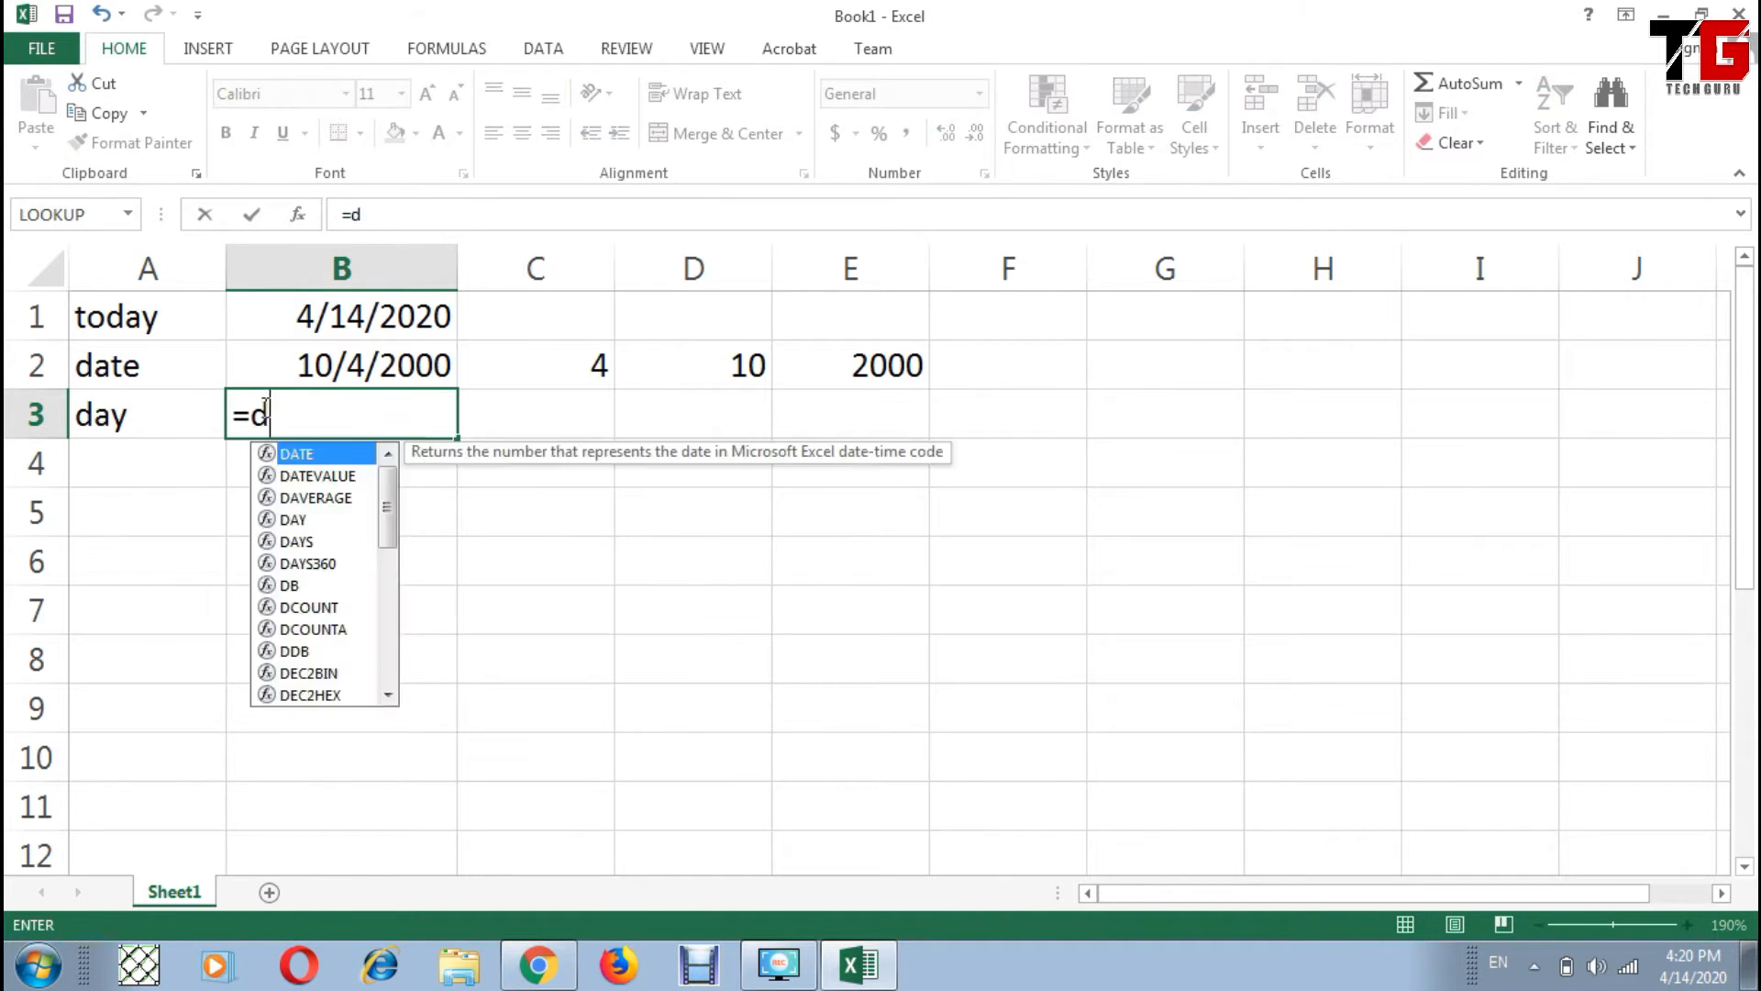
pyautogui.write('ay(')
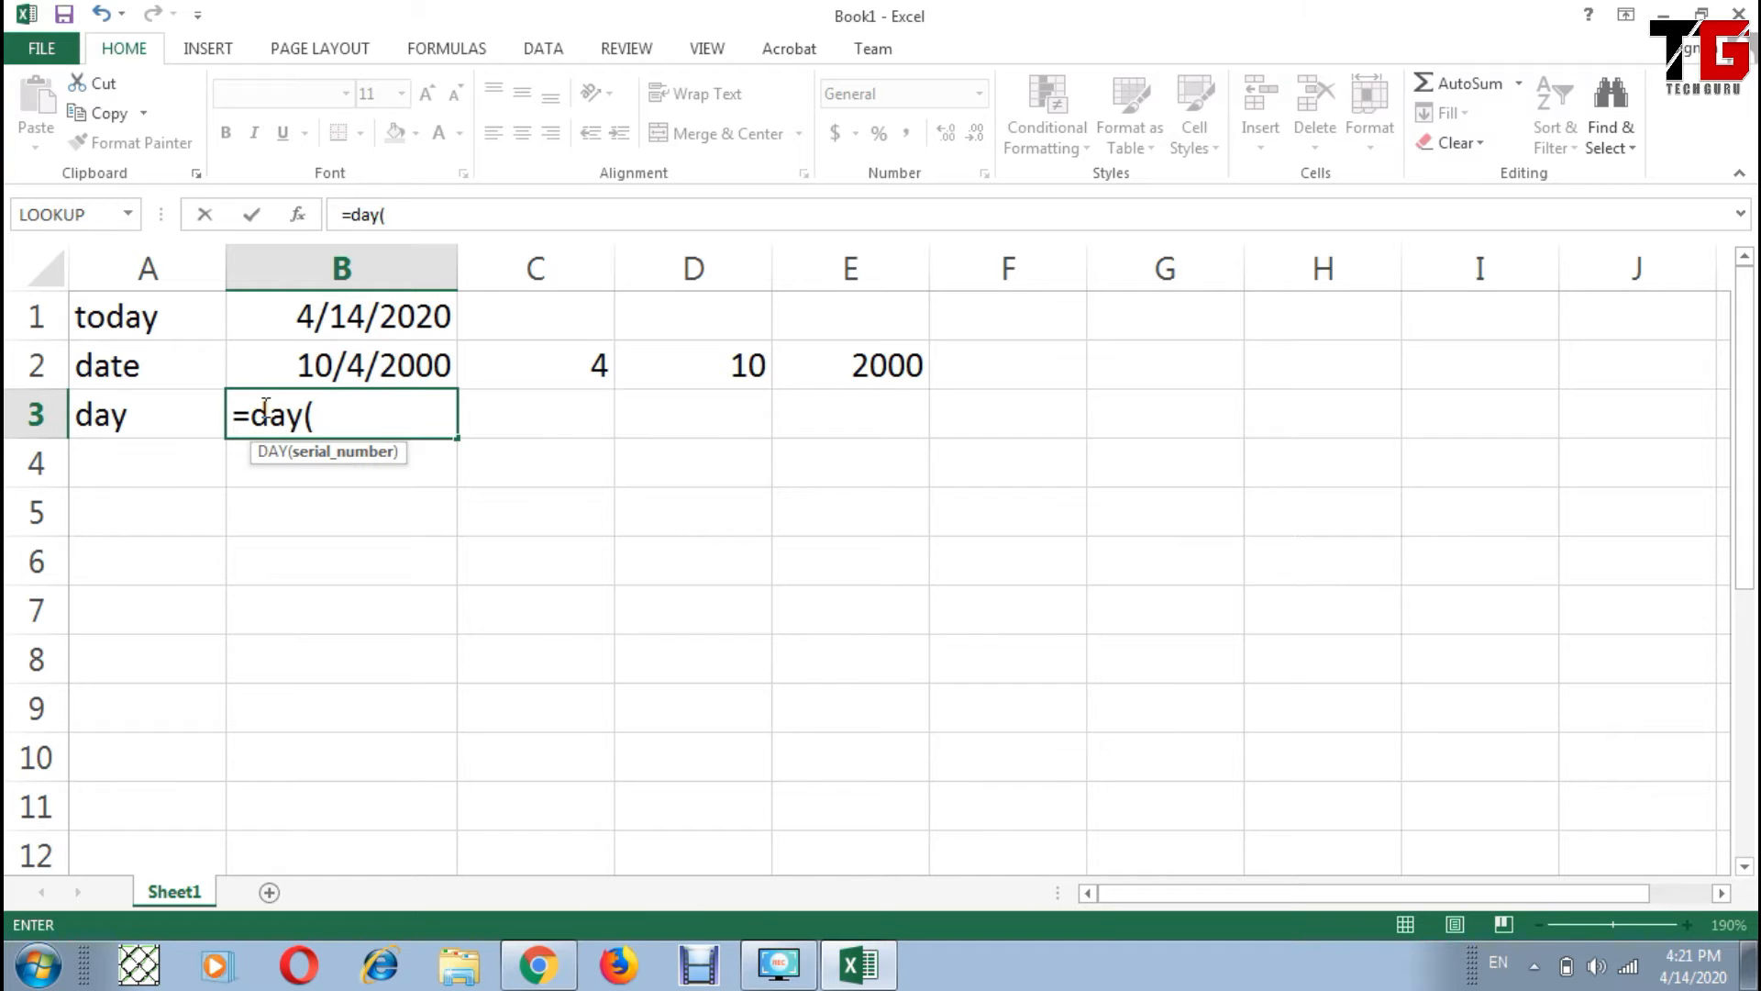
pyautogui.click(255, 351)
pyautogui.write(')')
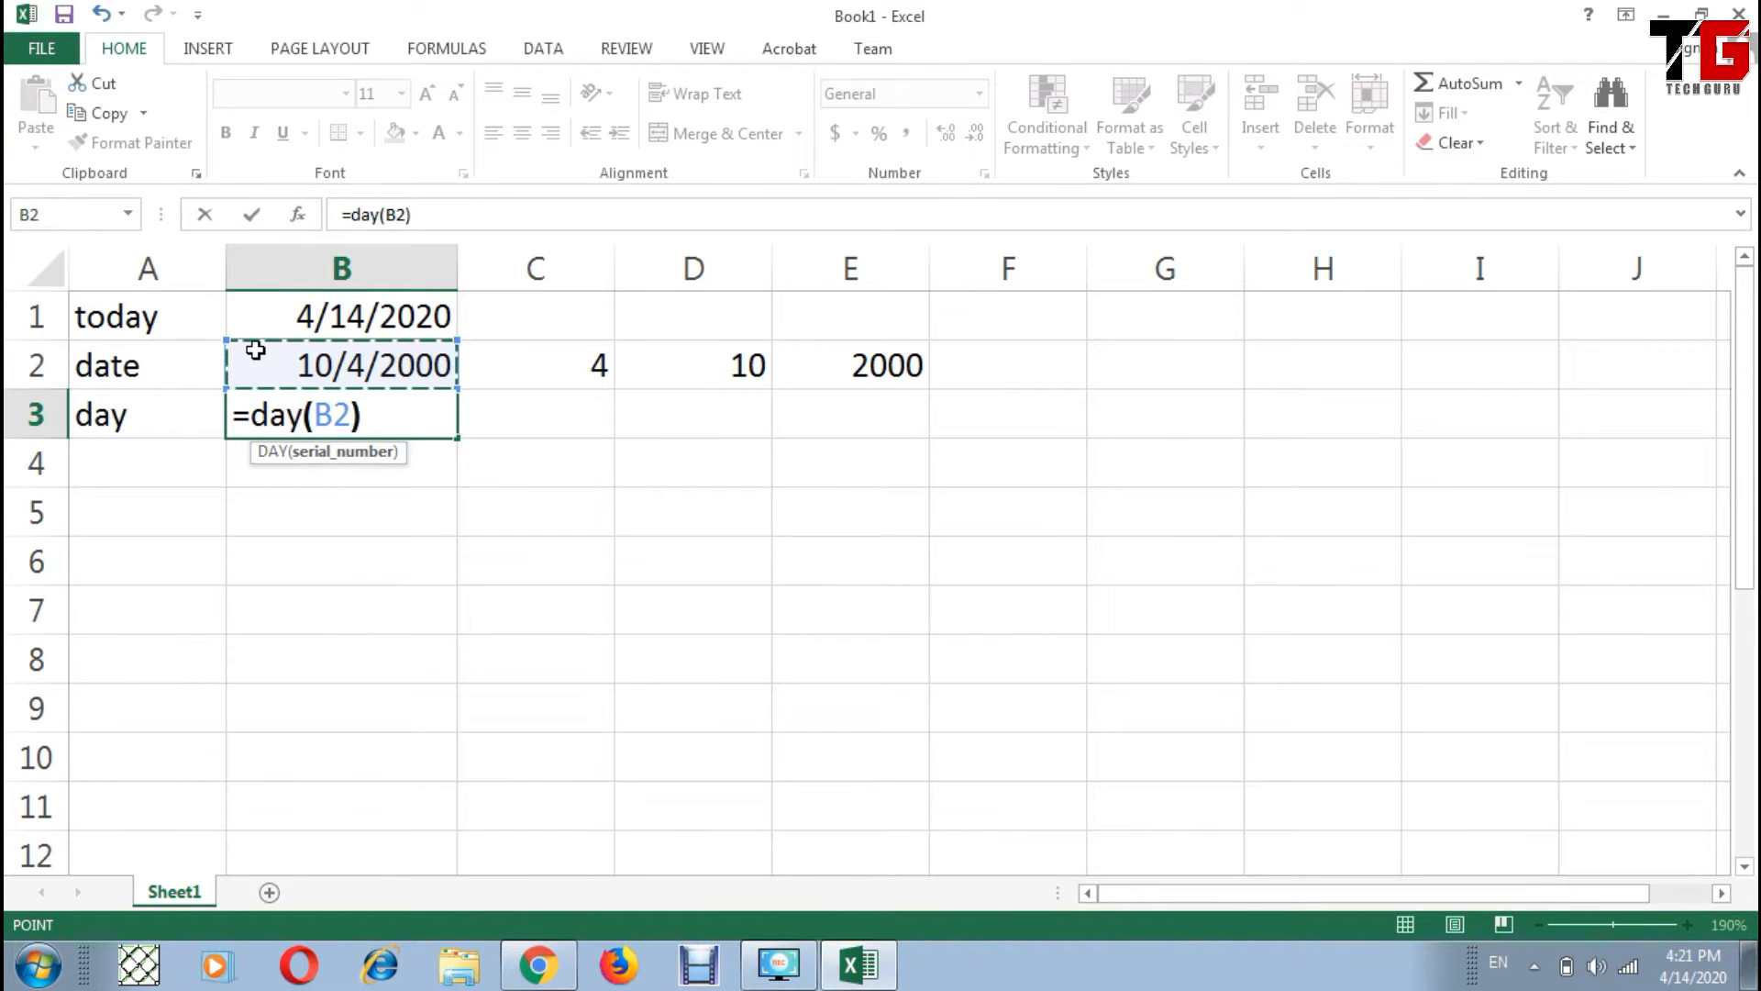
pyautogui.press('Return')
pyautogui.press('Up')
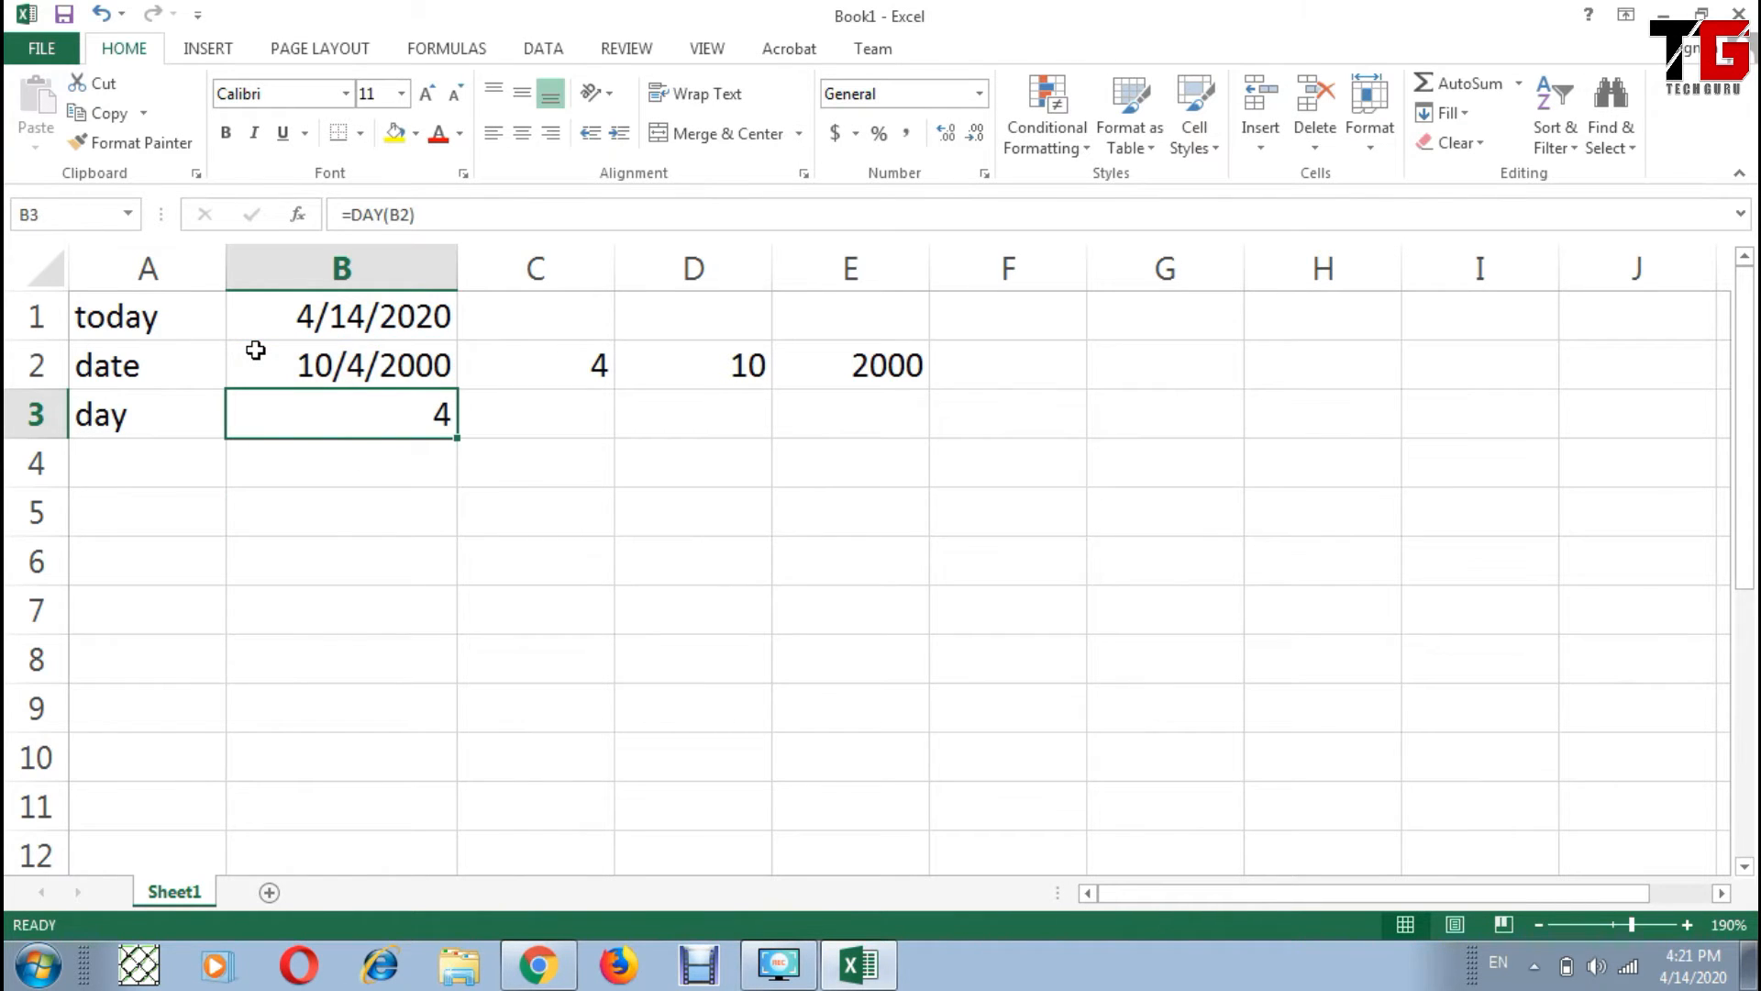
# Step: Label cell A4 "month" and extract the month of the date in B2 with =MONTH(B2) in cell B4
pyautogui.click(255, 350)
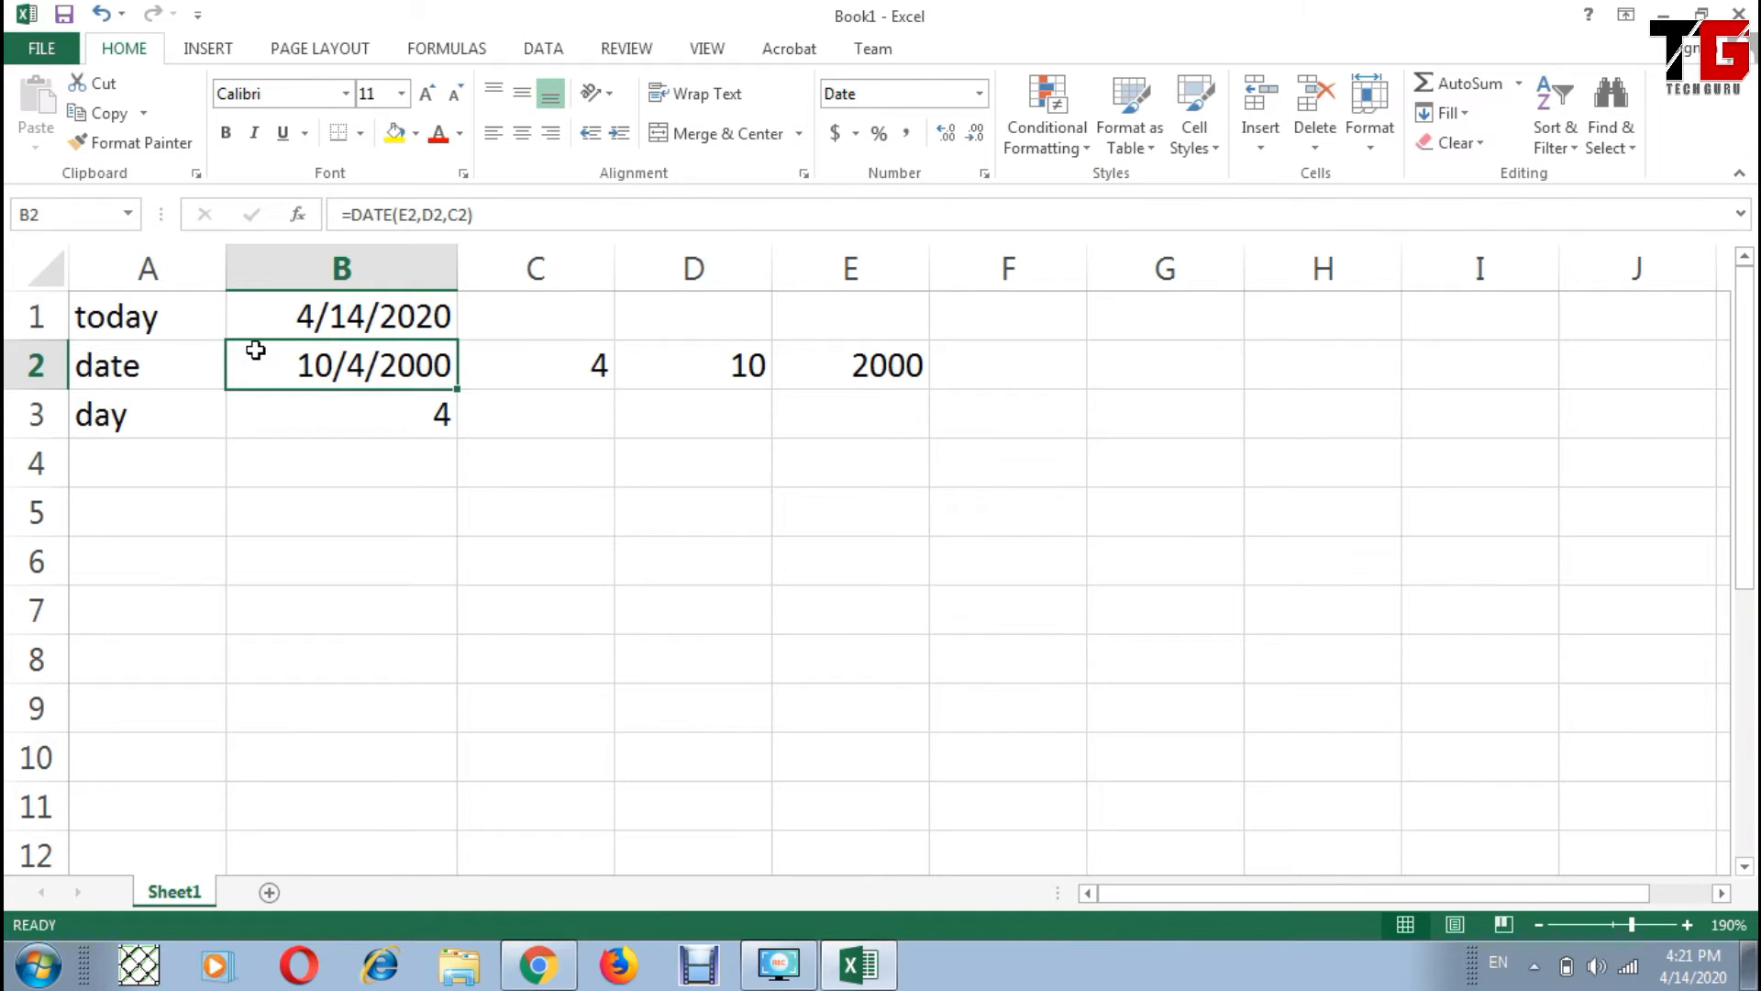
pyautogui.press('Down')
pyautogui.press('Down')
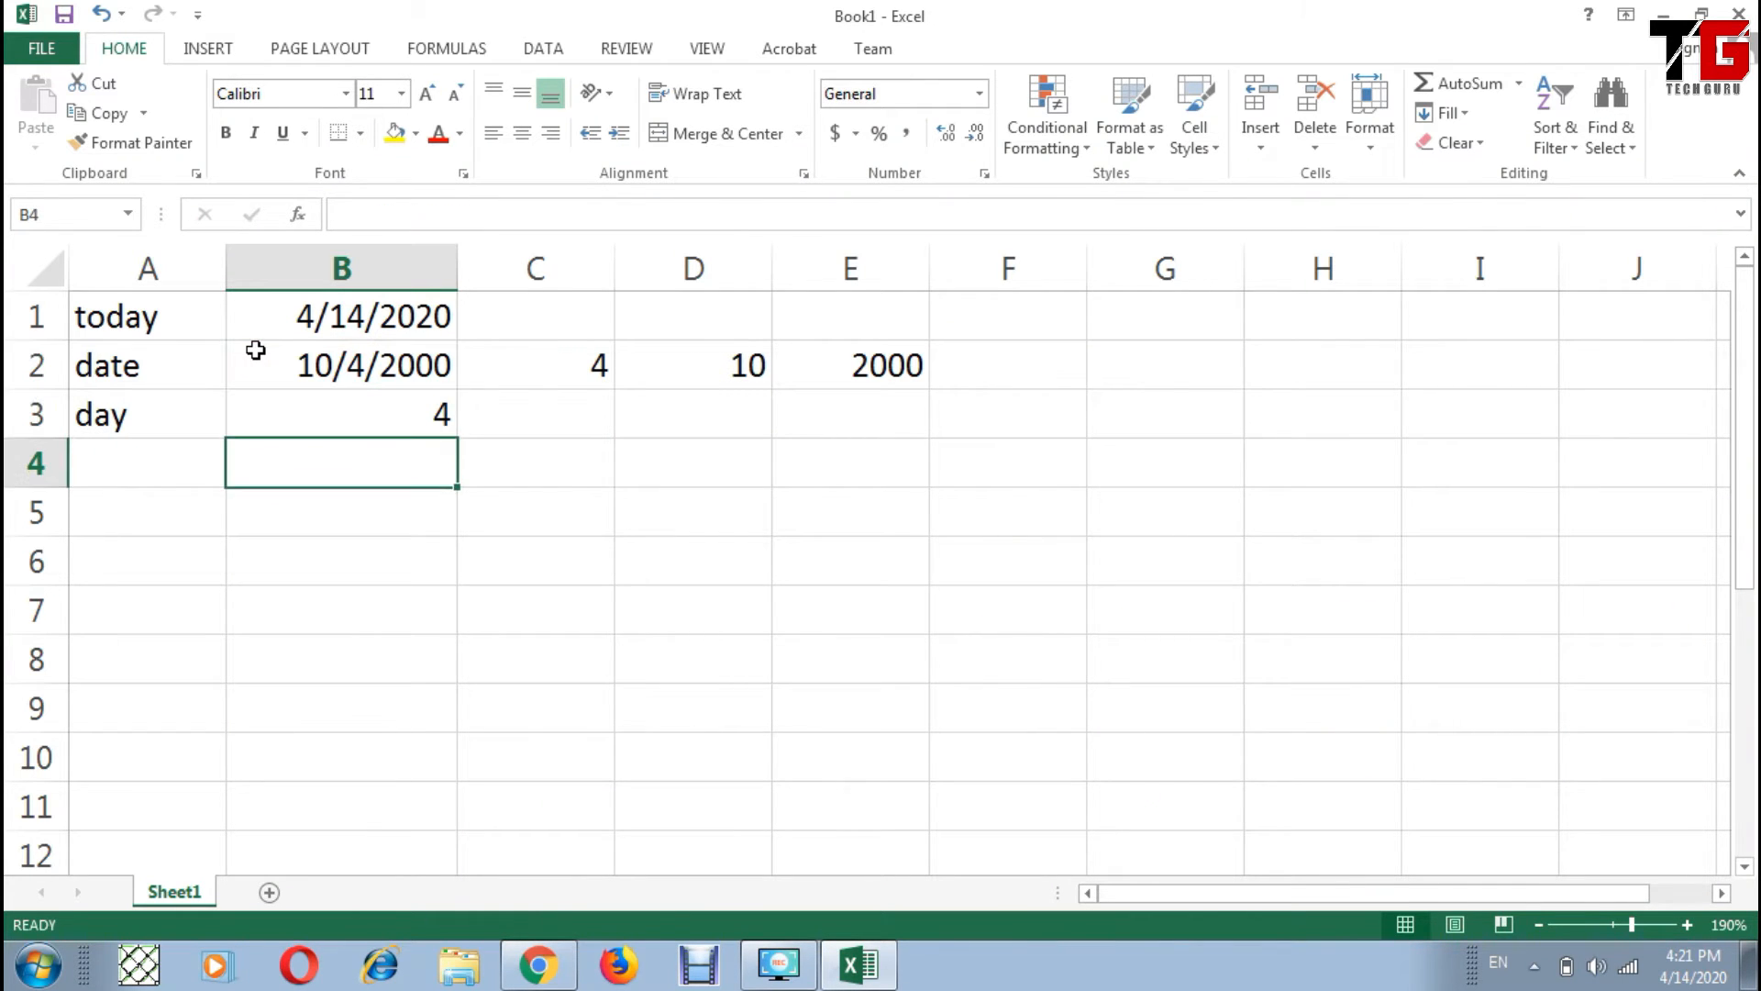
pyautogui.press('Left')
pyautogui.write('month')
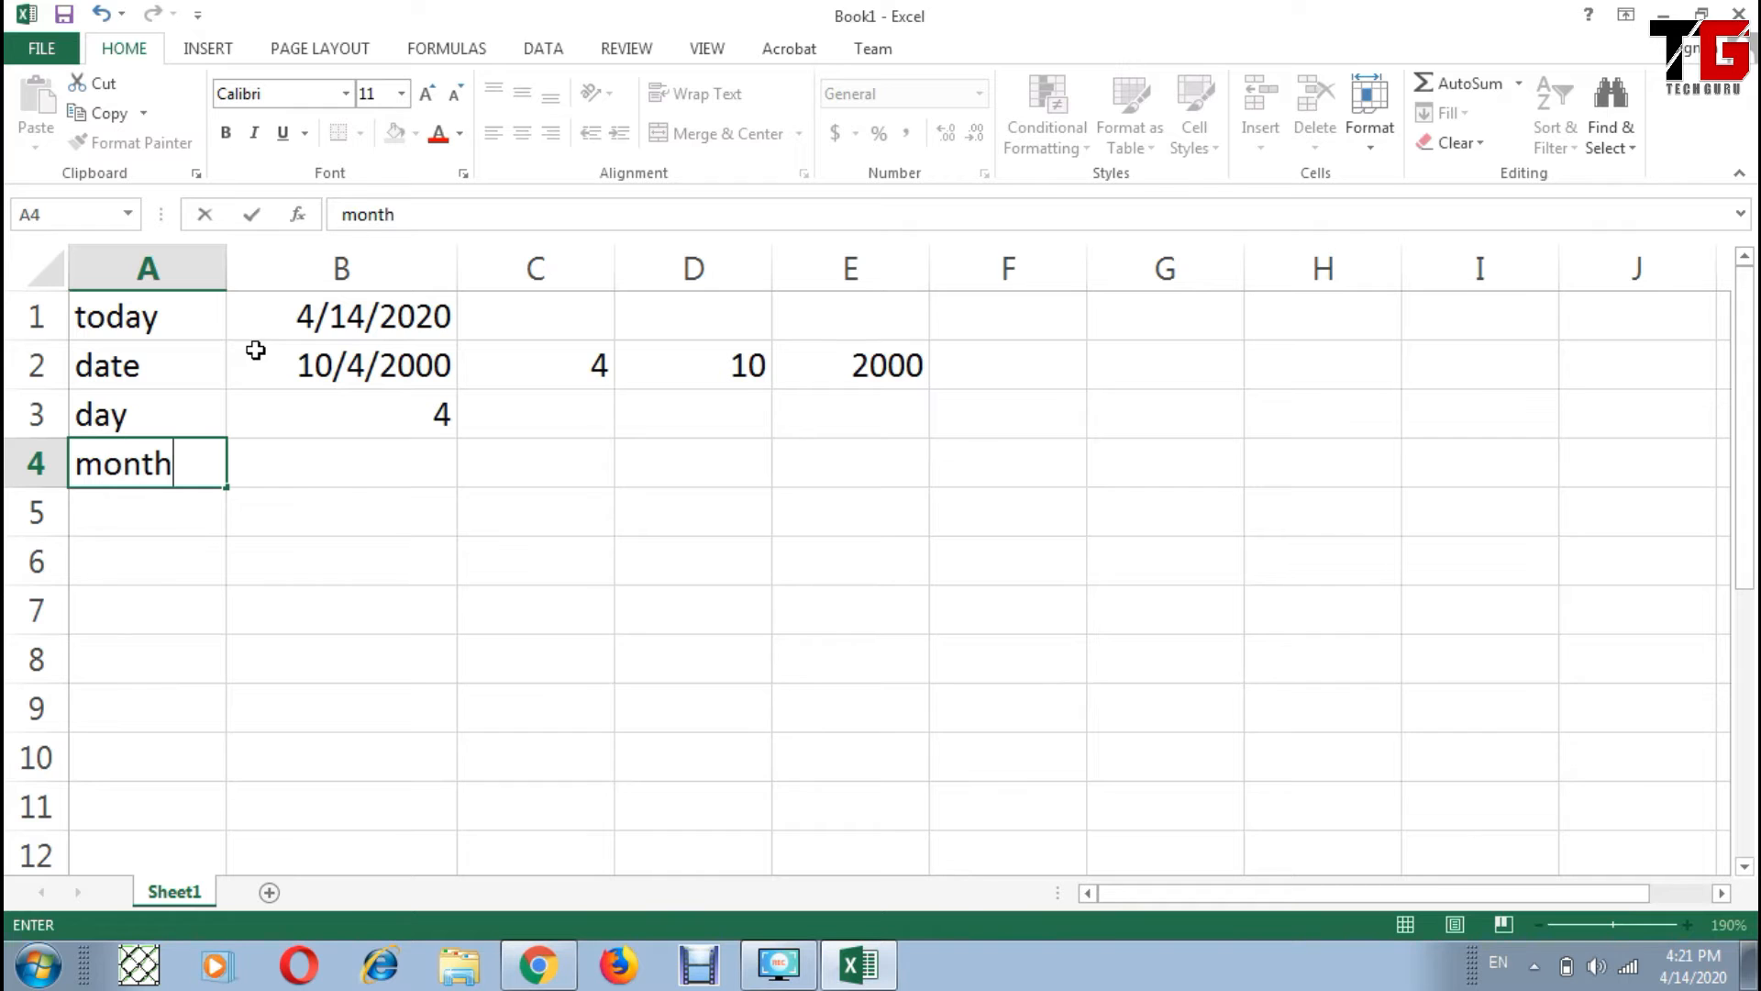
pyautogui.press('Right')
pyautogui.write('=mon')
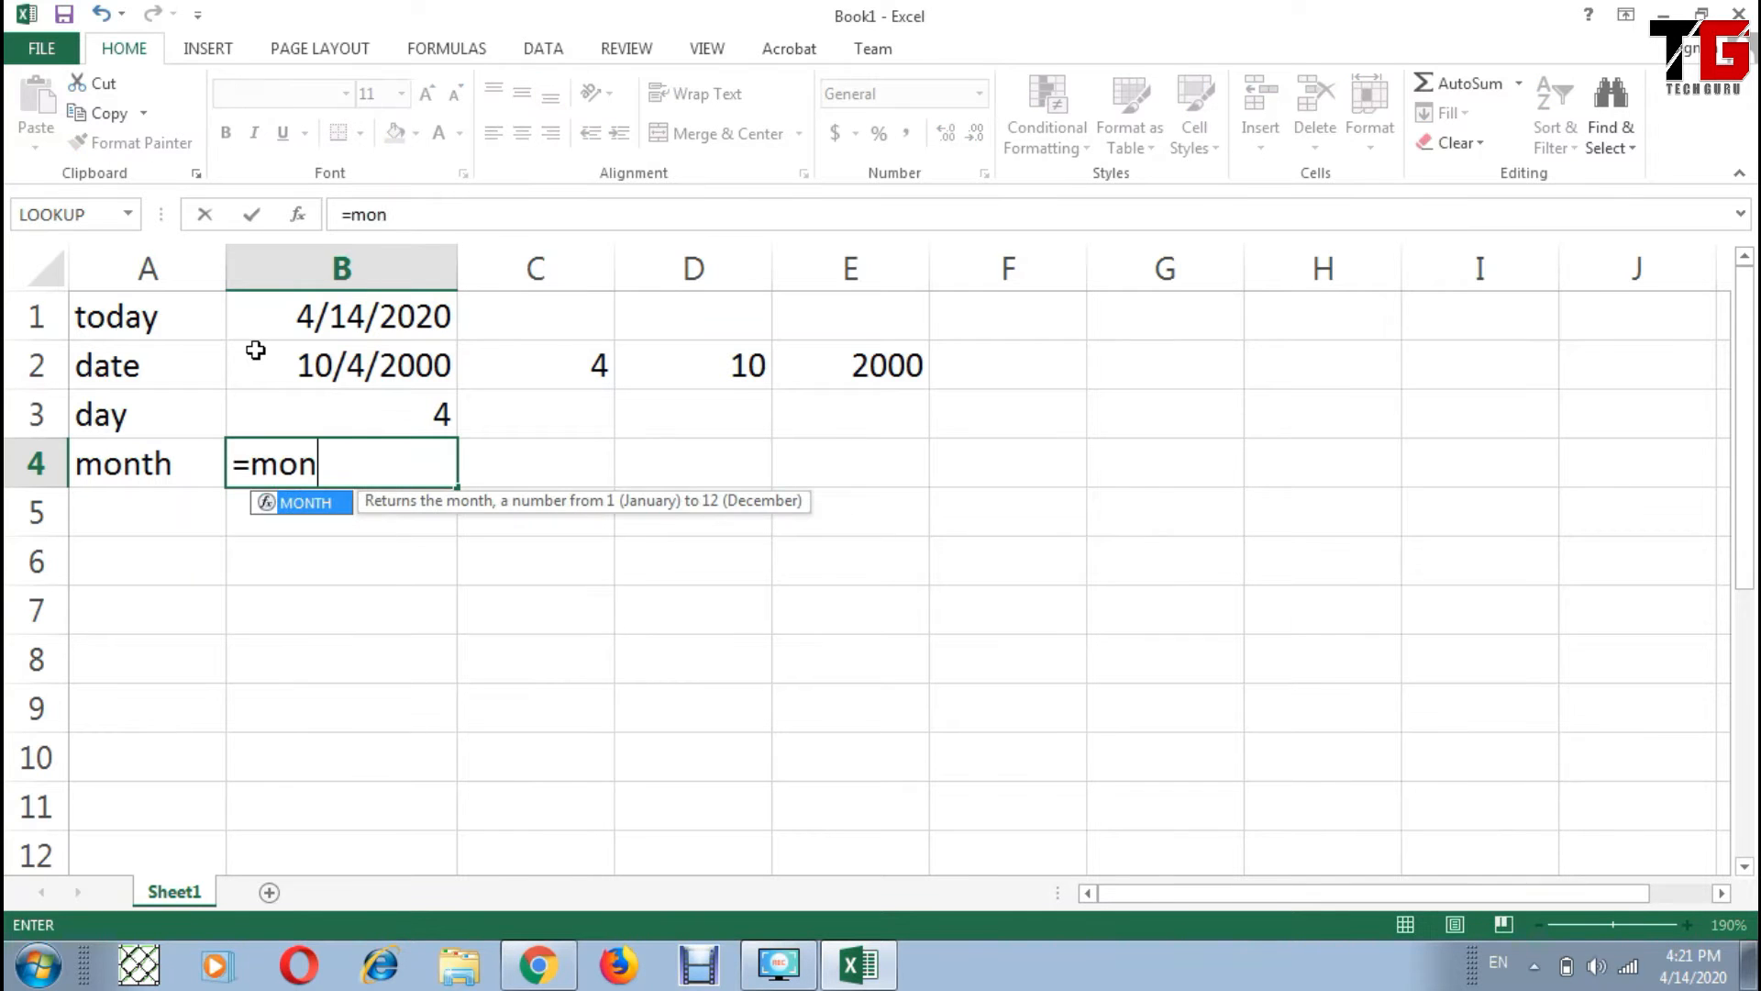
pyautogui.write('th(')
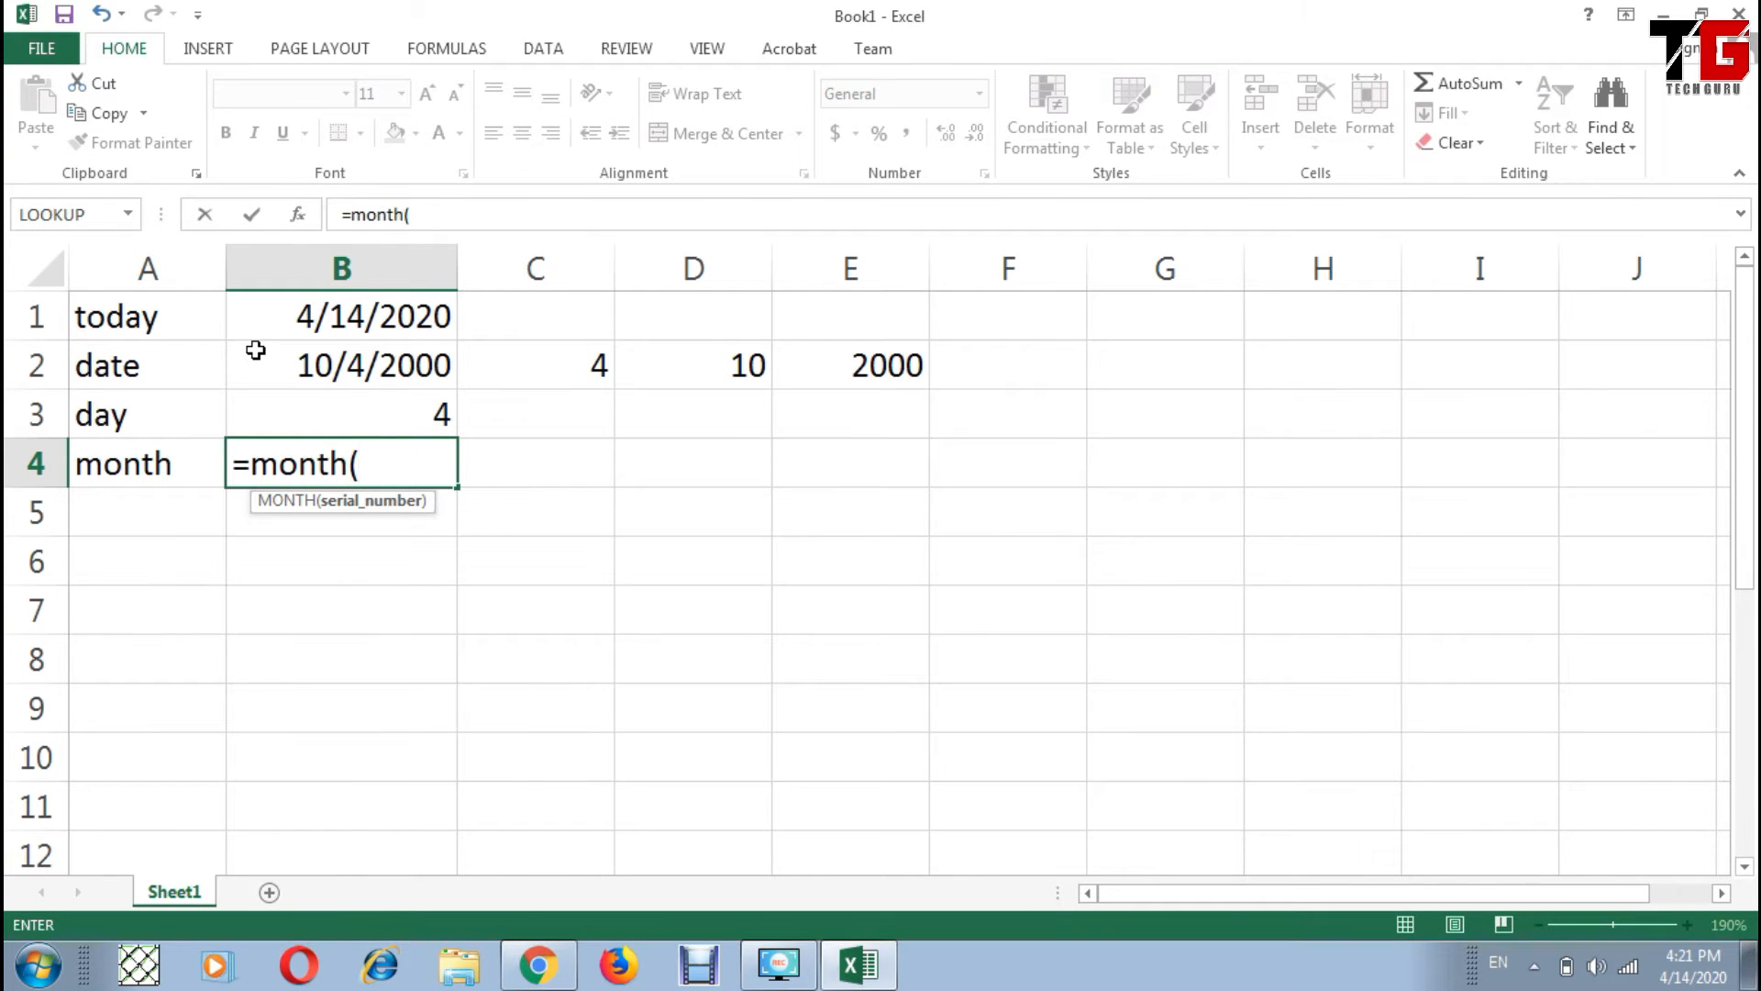
pyautogui.click(273, 375)
pyautogui.write(')')
pyautogui.press('Return')
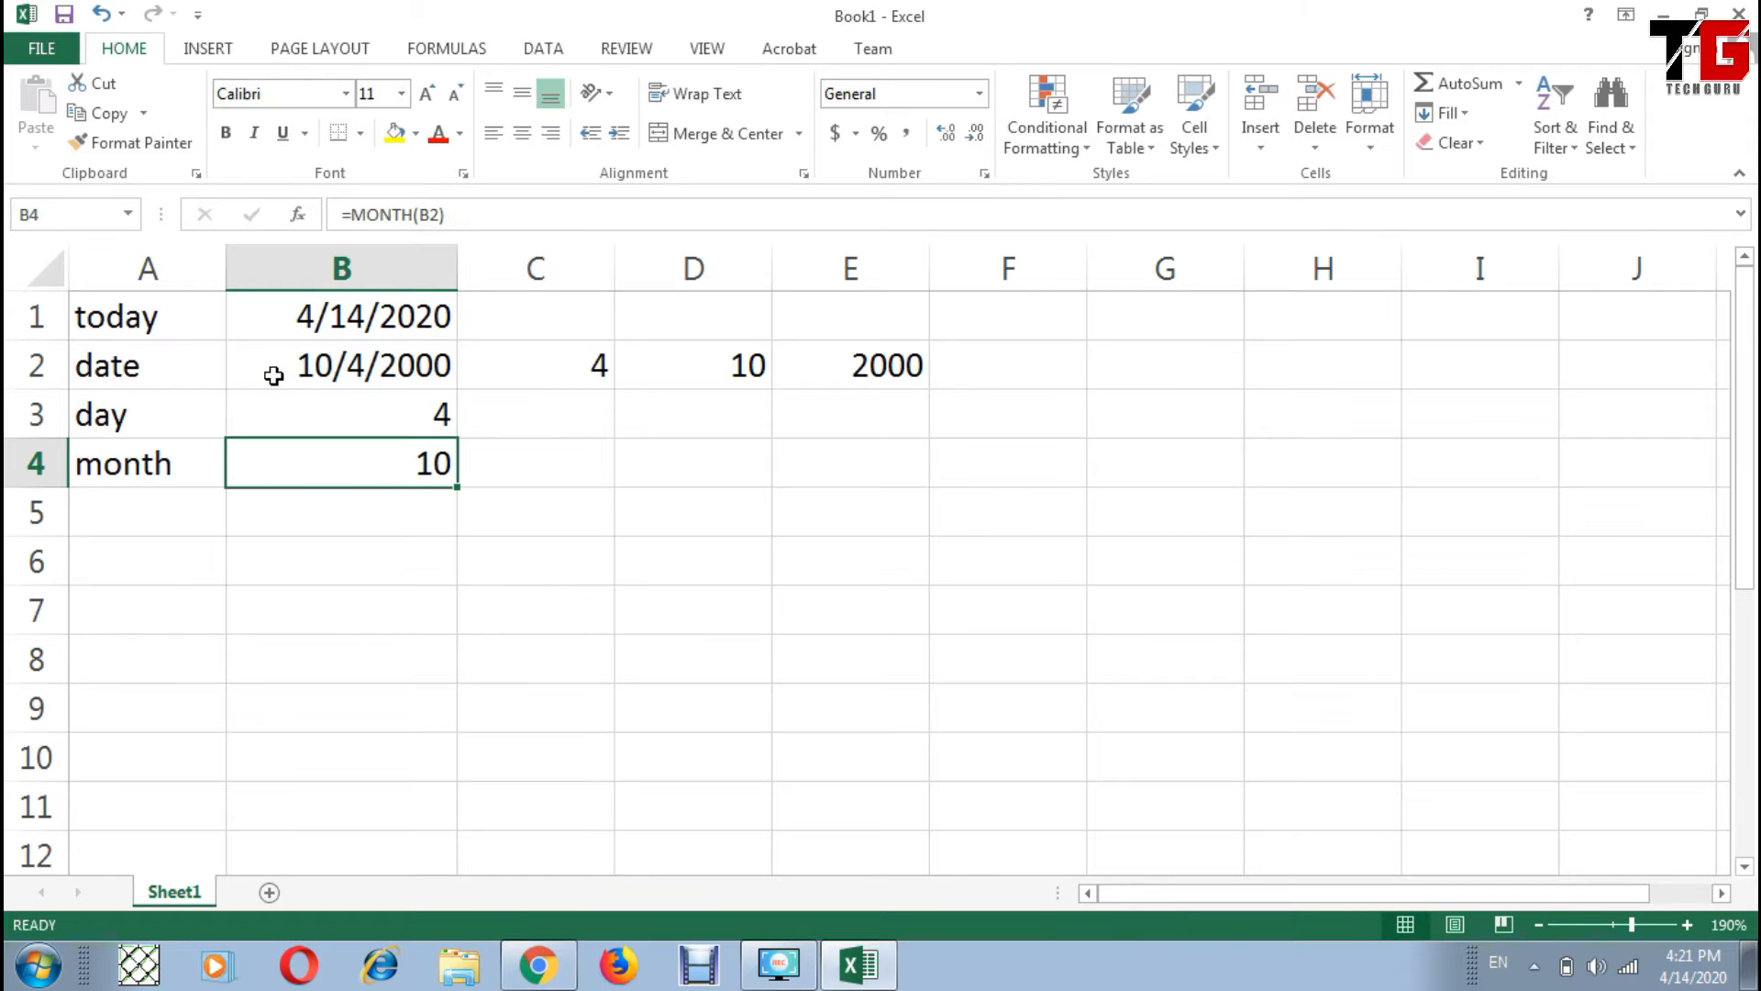
# Step: Label cell A5 "year" and extract the year of the date in B2 with =YEAR(B2) in cell B5
pyautogui.press('Down')
pyautogui.press('Left')
pyautogui.write('year')
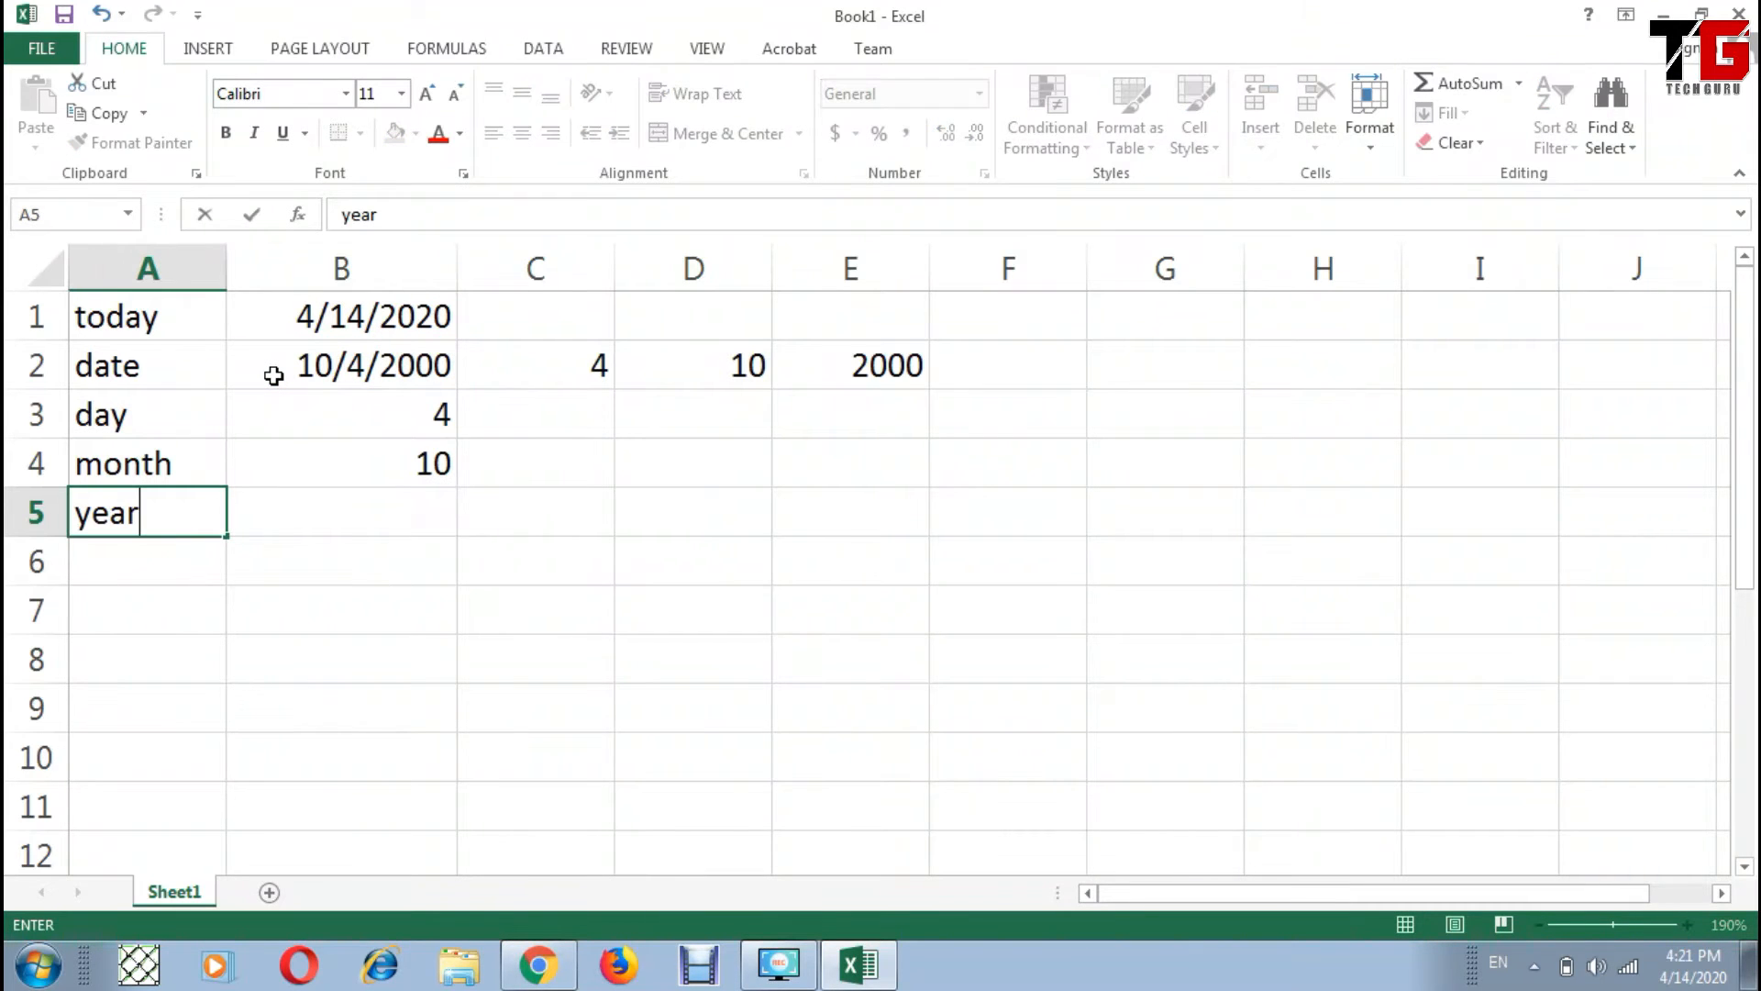
pyautogui.press('Right')
pyautogui.write('=year(')
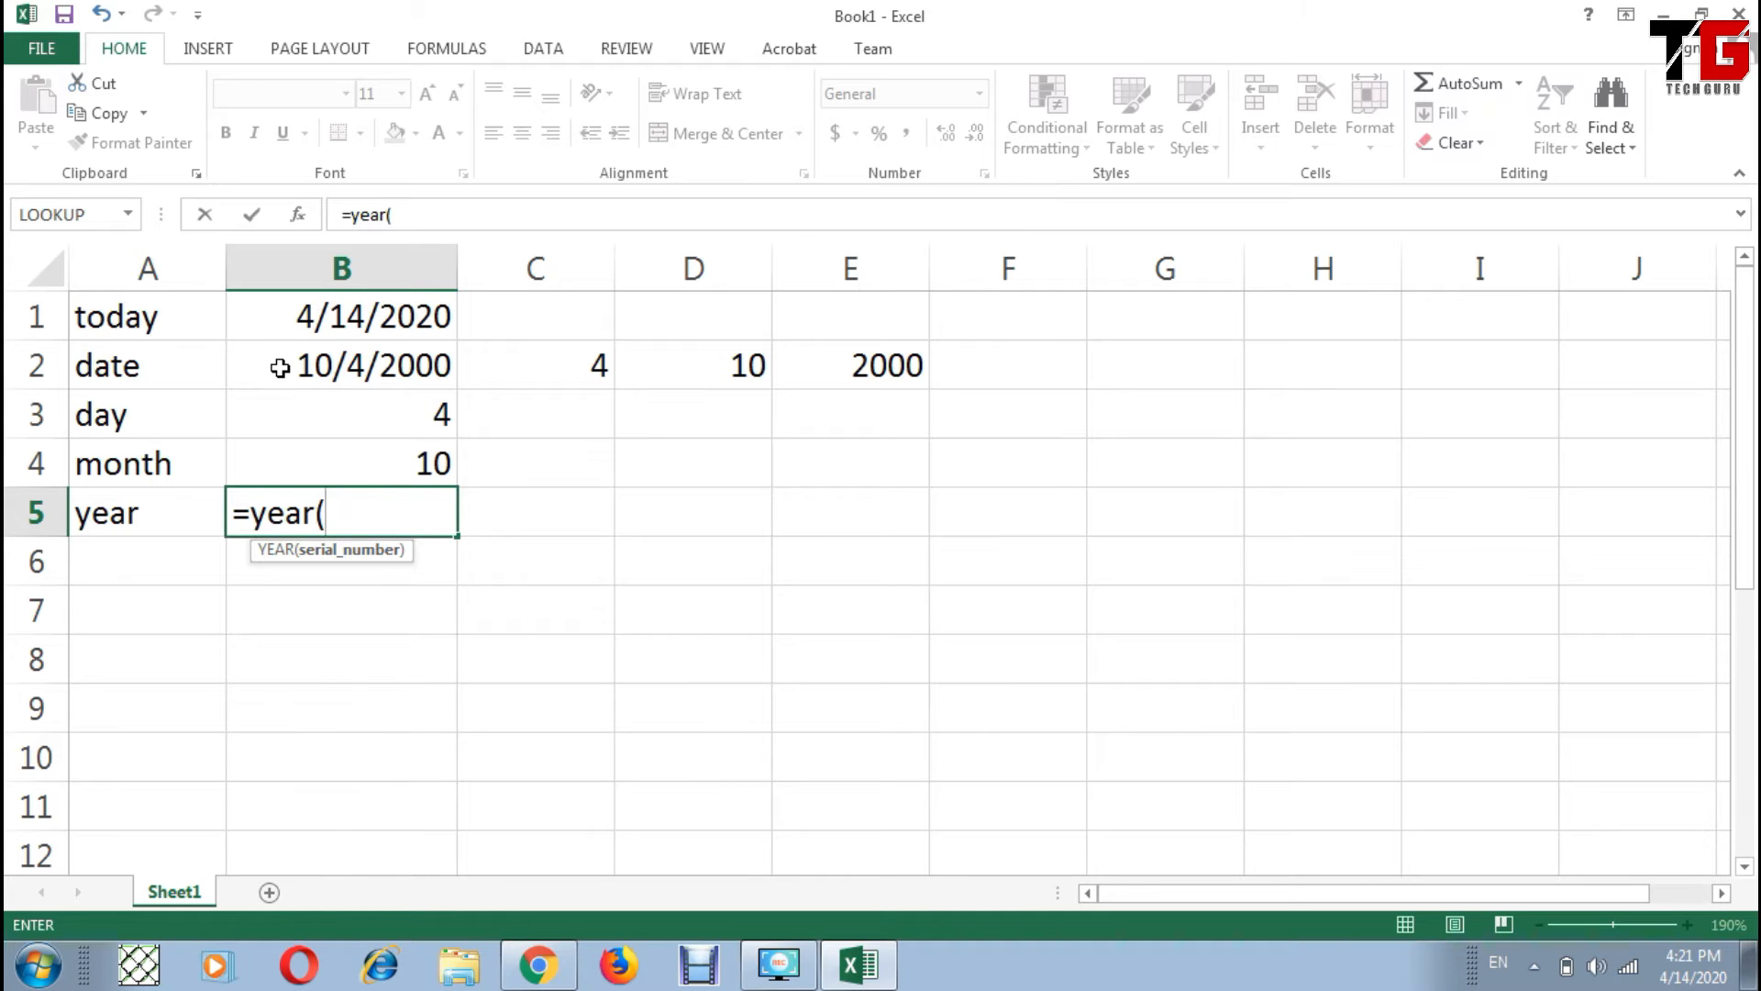
pyautogui.click(273, 368)
pyautogui.write(')')
pyautogui.press('Return')
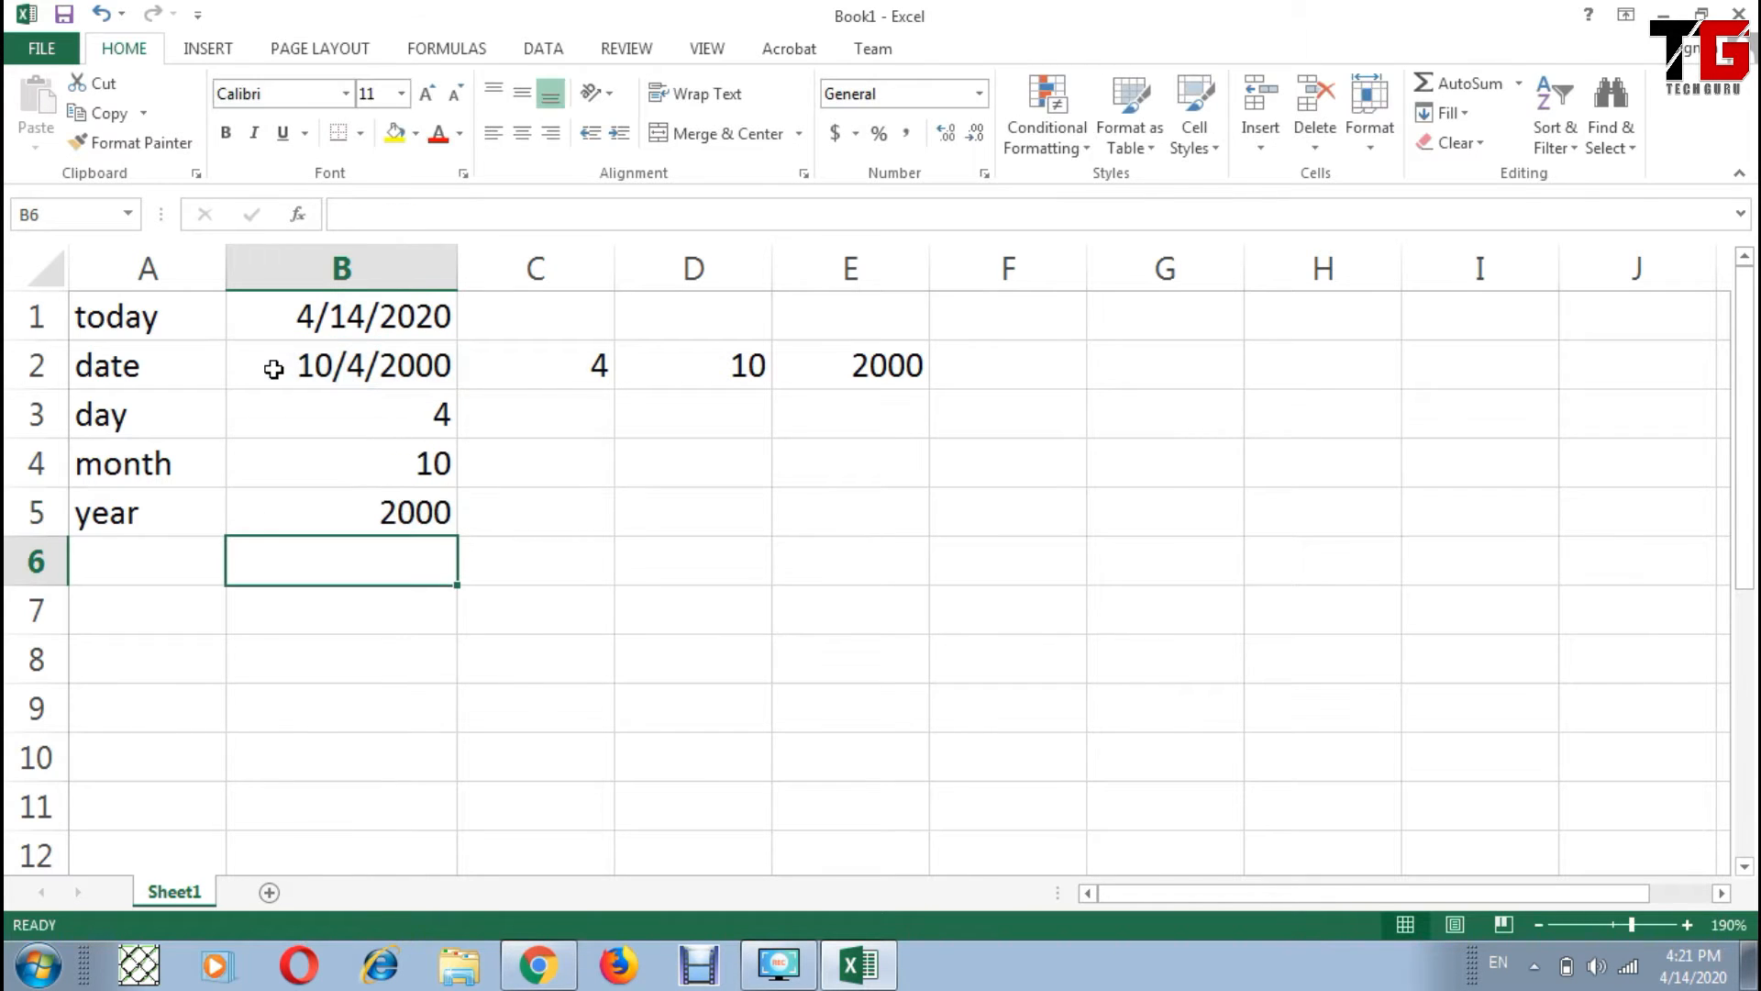
pyautogui.press('Up')
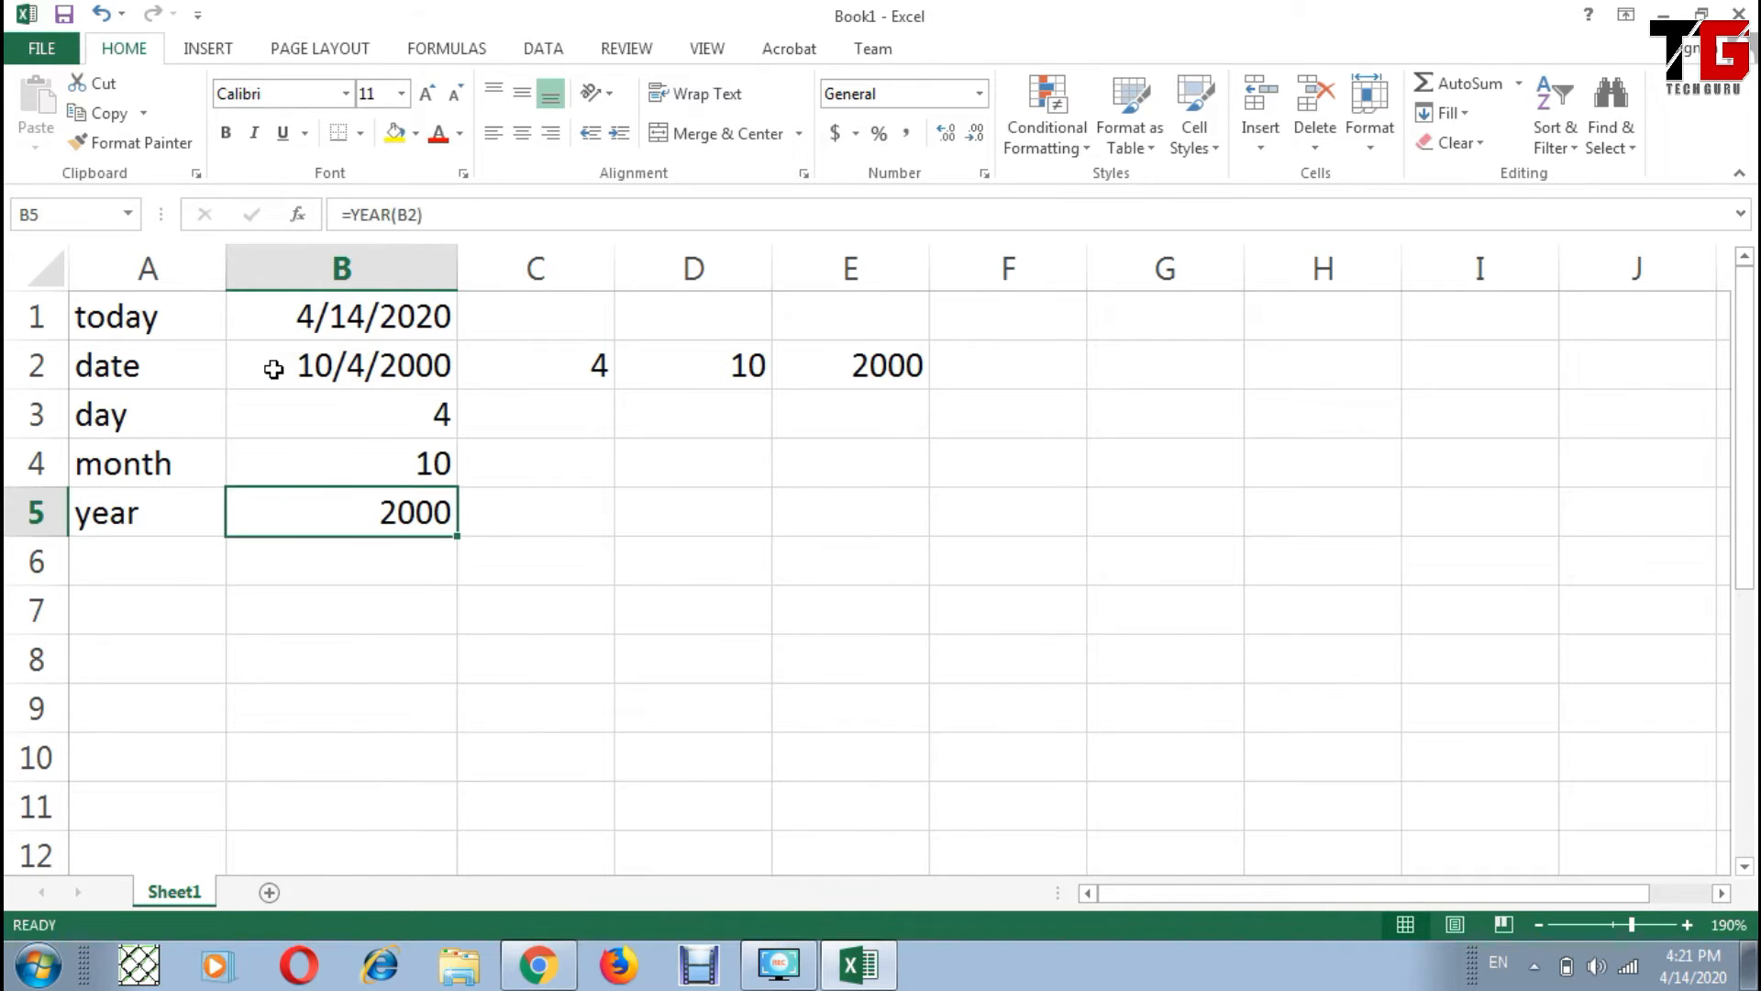
# Step: Label cell A6 "days(date1,date2)" to introduce the DAYS function and its two date arguments
pyautogui.press('Down')
pyautogui.press('Left')
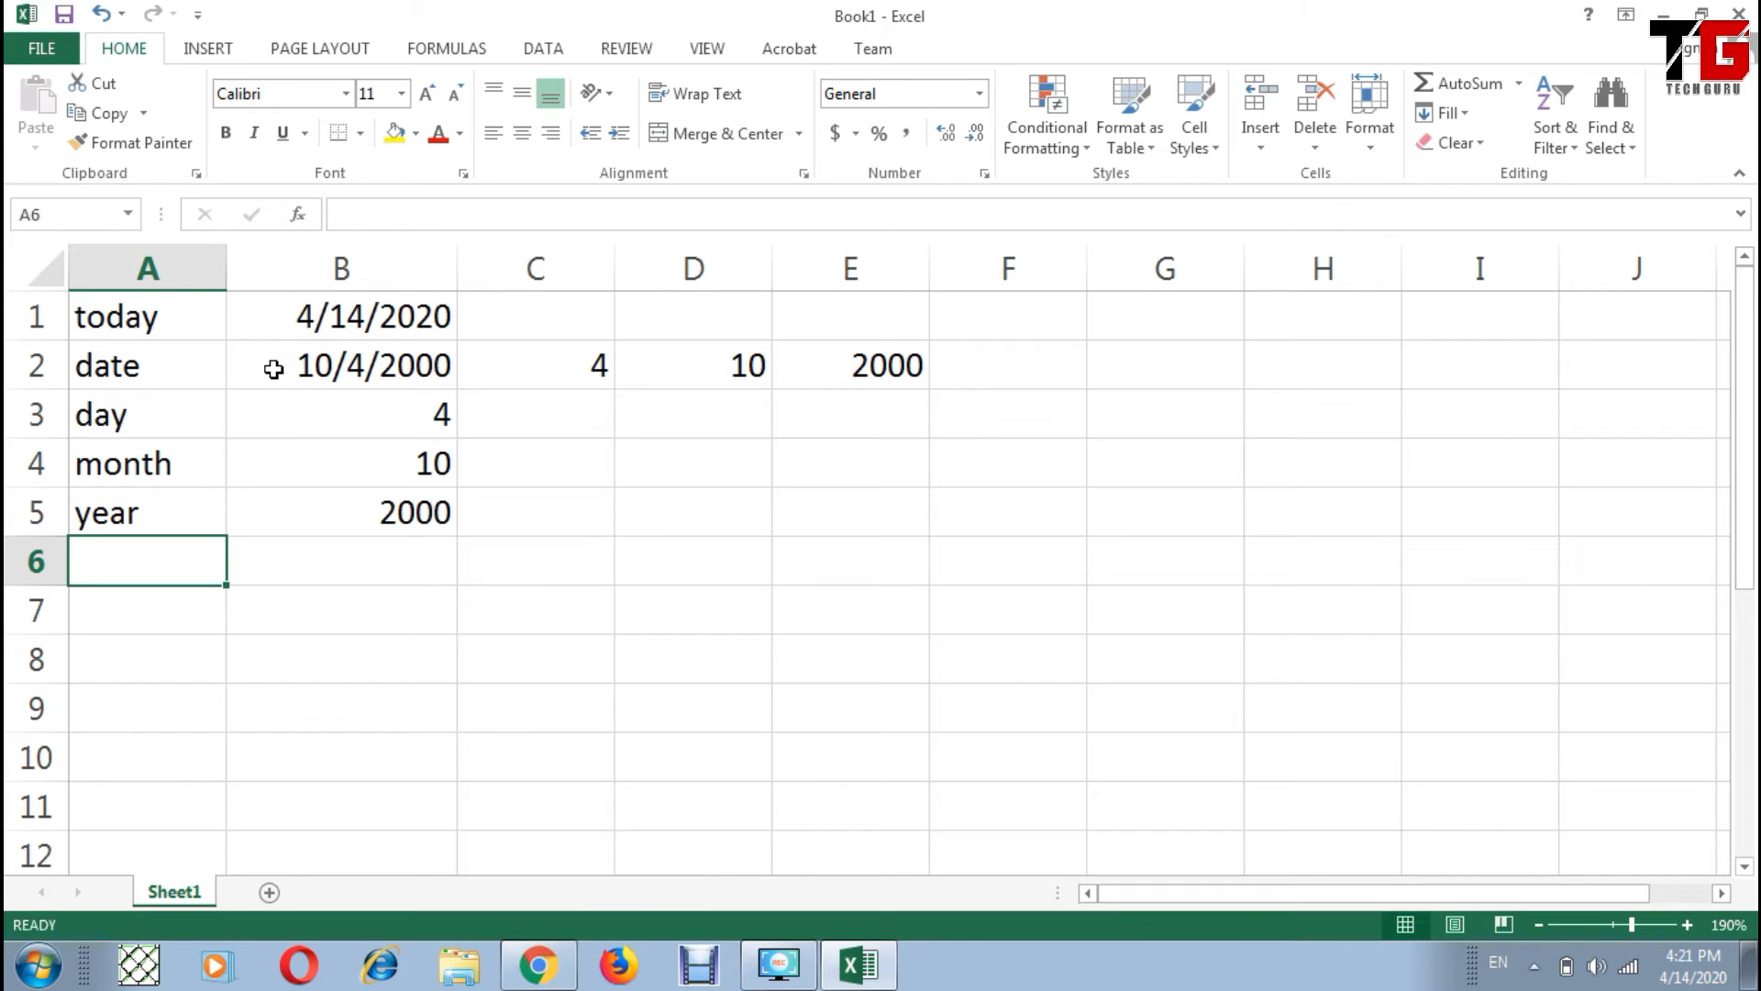
pyautogui.write('day')
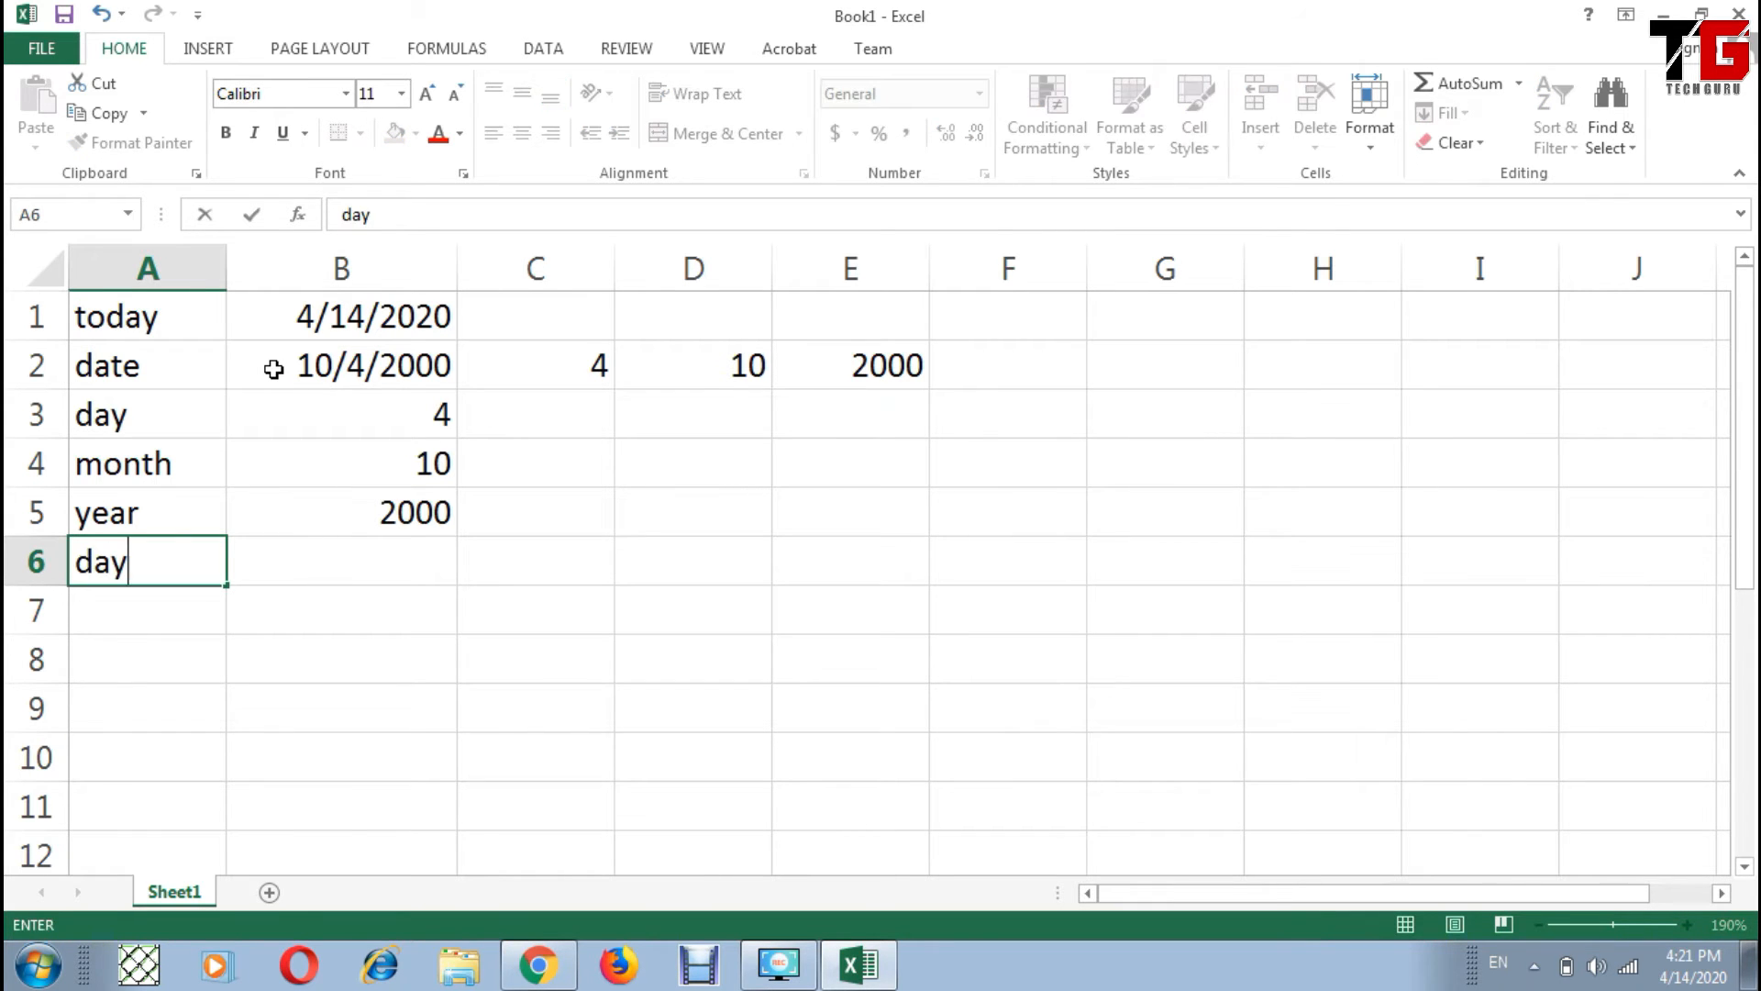
pyautogui.write('s(date1,dat')
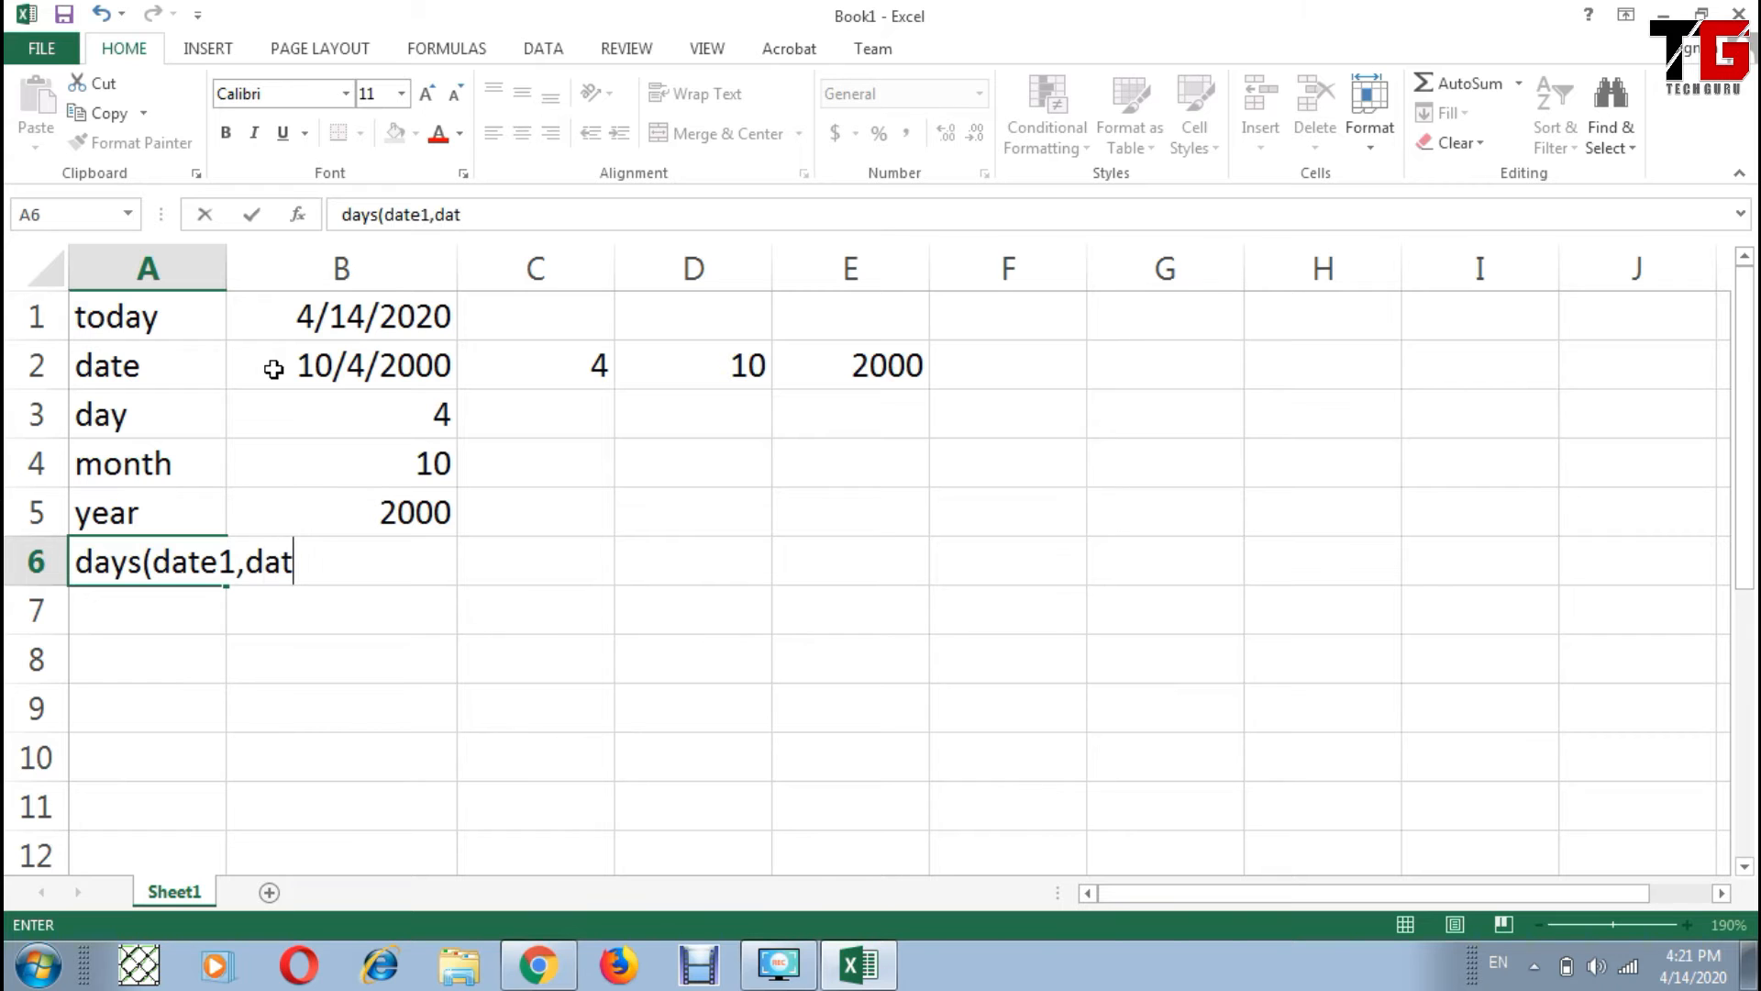
pyautogui.write('e2)')
pyautogui.press('Return')
pyautogui.press('Up')
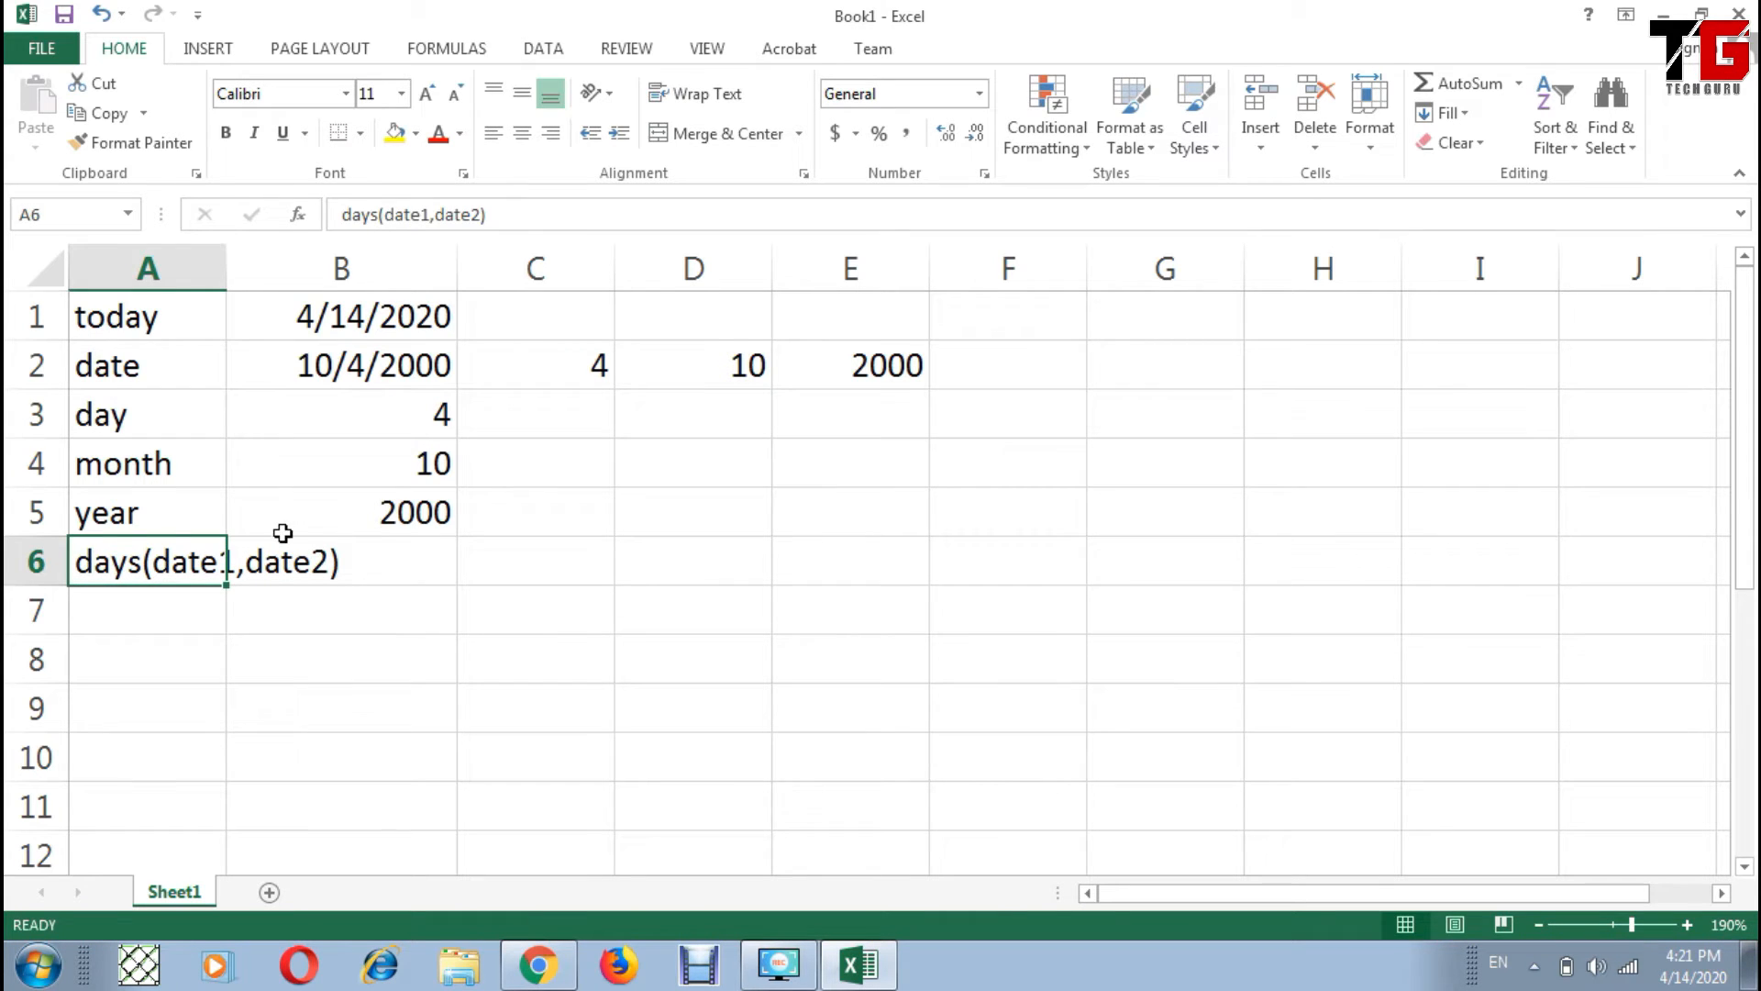
pyautogui.doubleClick(183, 563)
pyautogui.moveTo(182, 564); pyautogui.dragTo(313, 561)
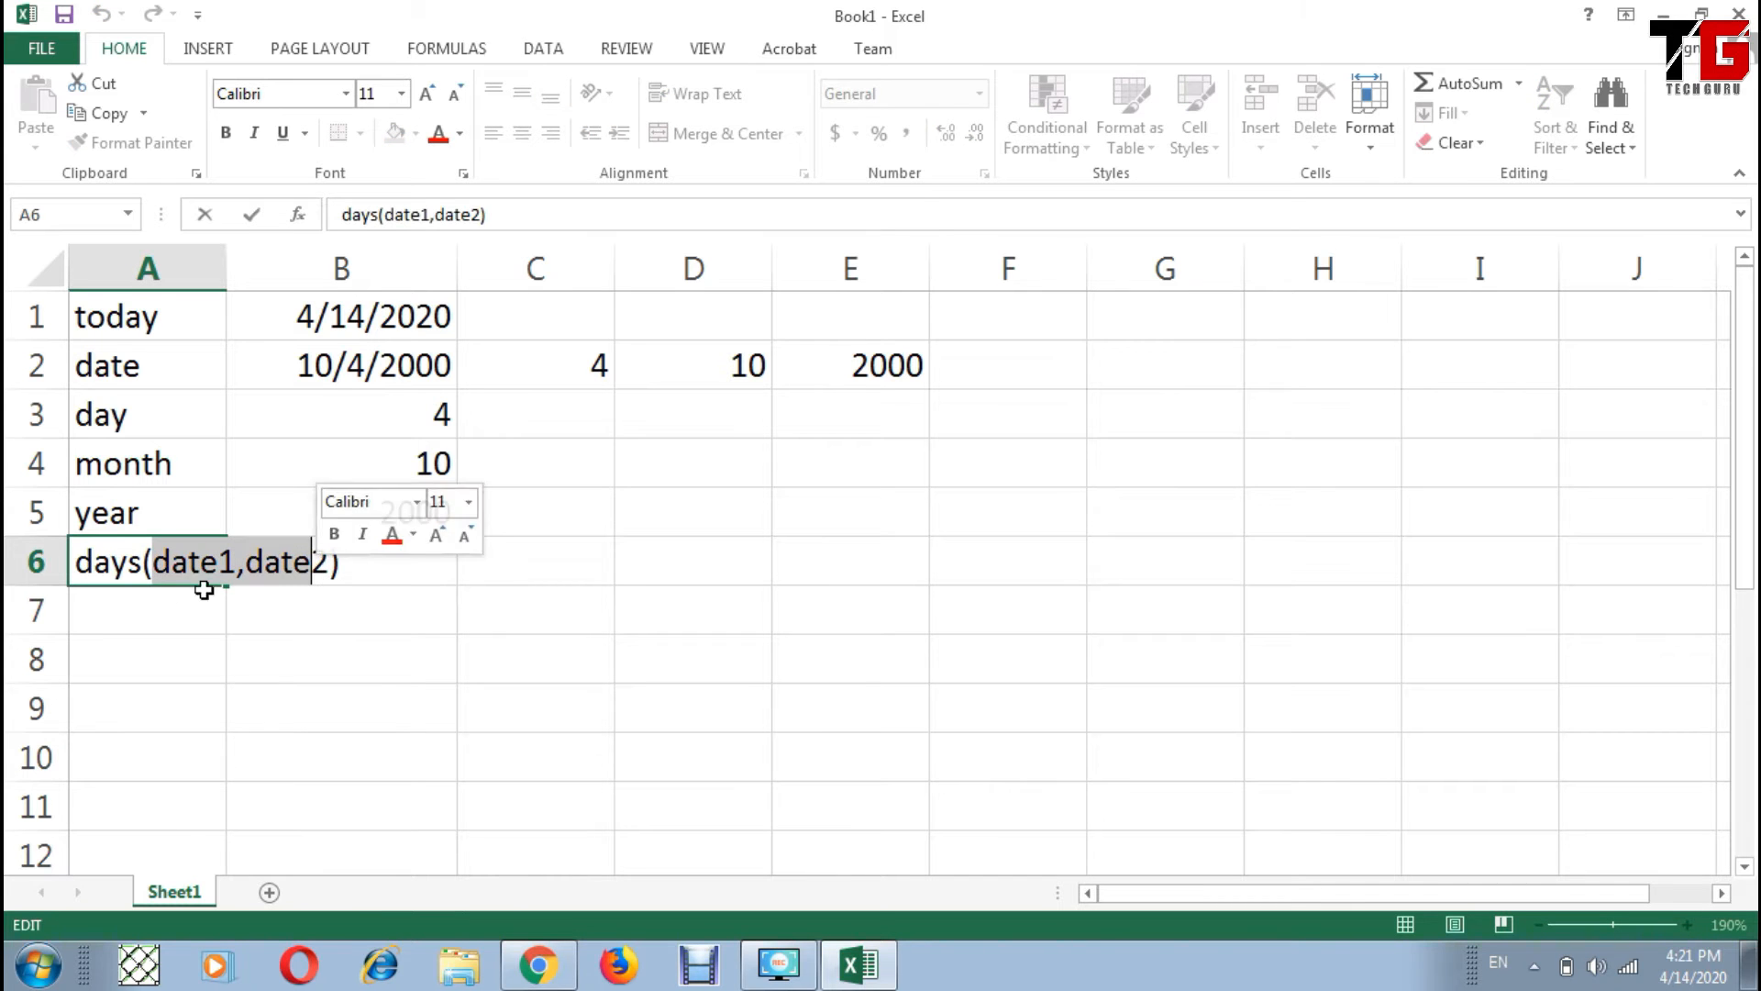
pyautogui.press('End')
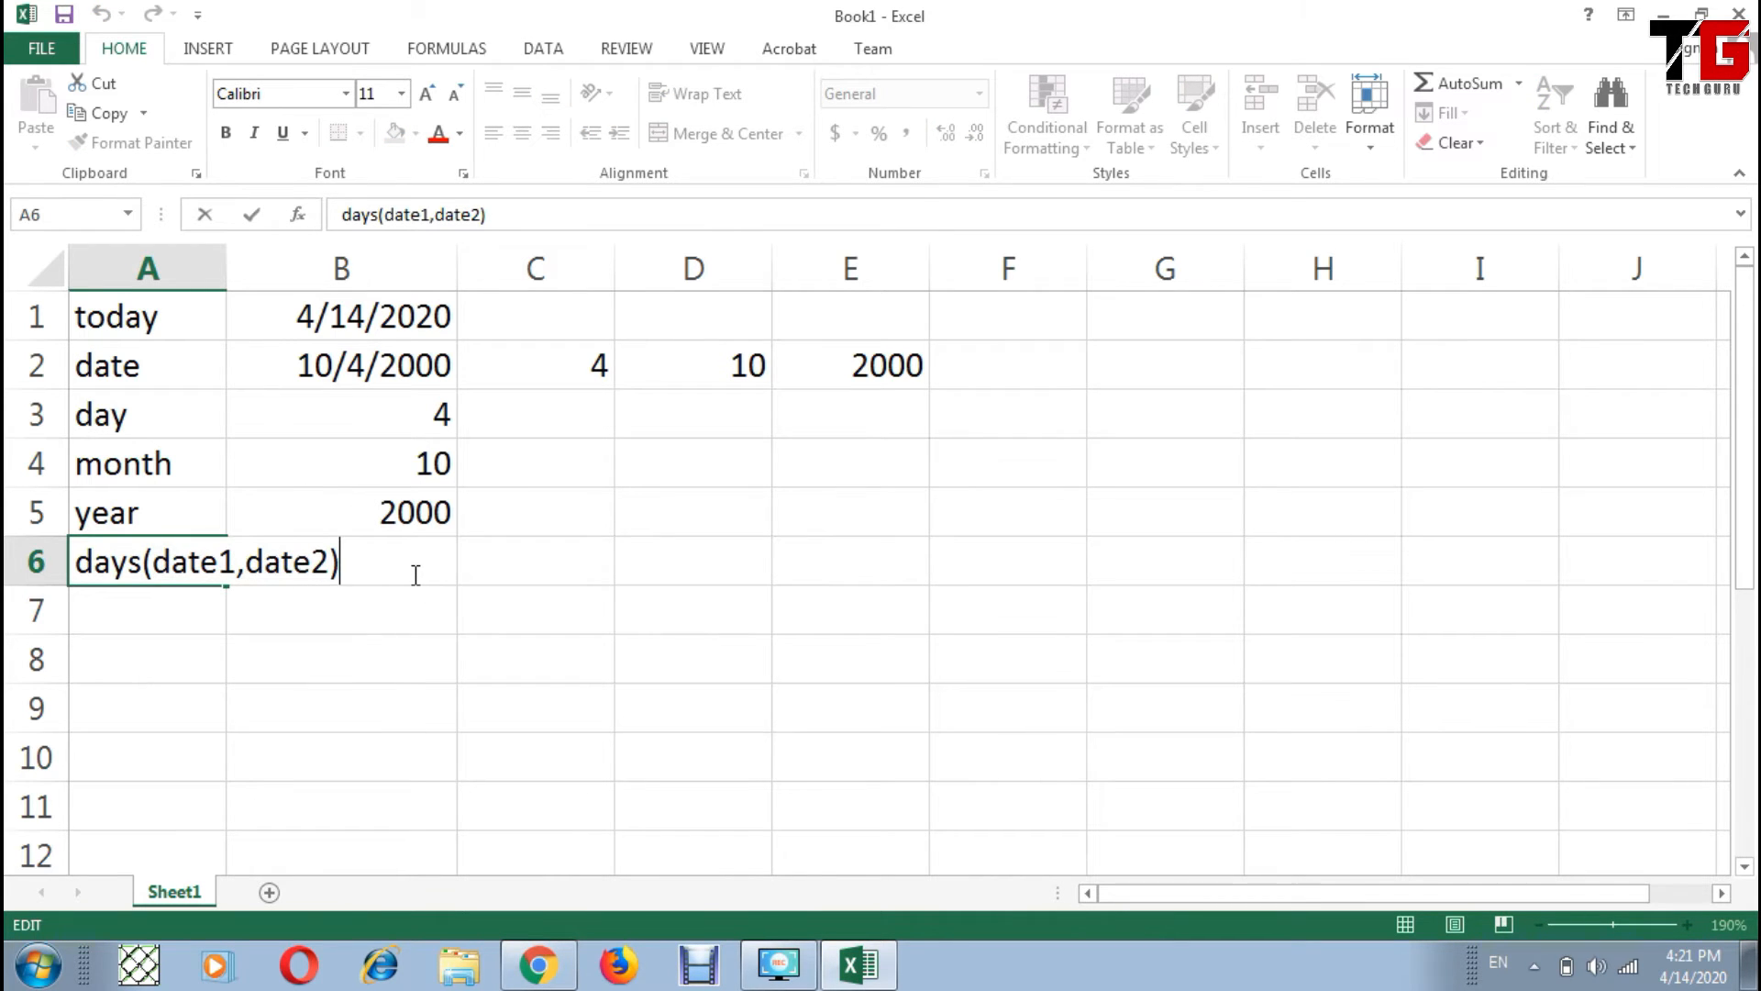
pyautogui.press('Return')
# Step: Enter =TODAY() in cell D6 and the date 6/14/2000 in cell E6 as the two example dates
pyautogui.click(716, 550)
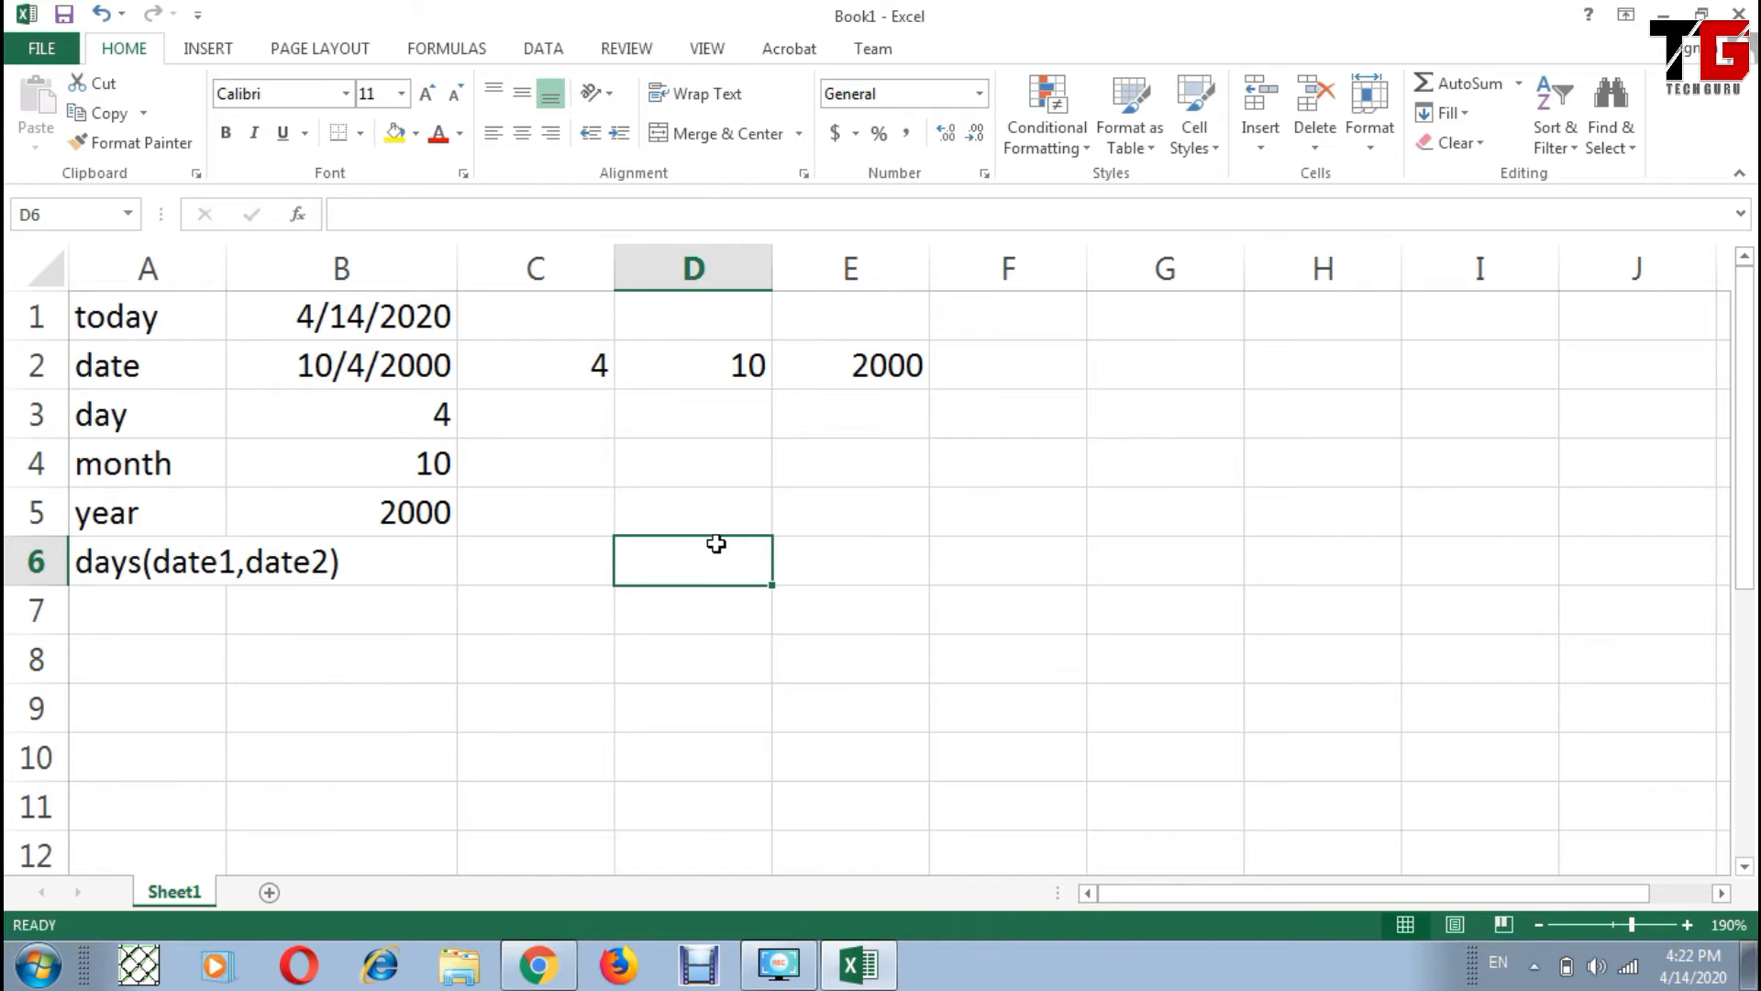
pyautogui.write('=today')
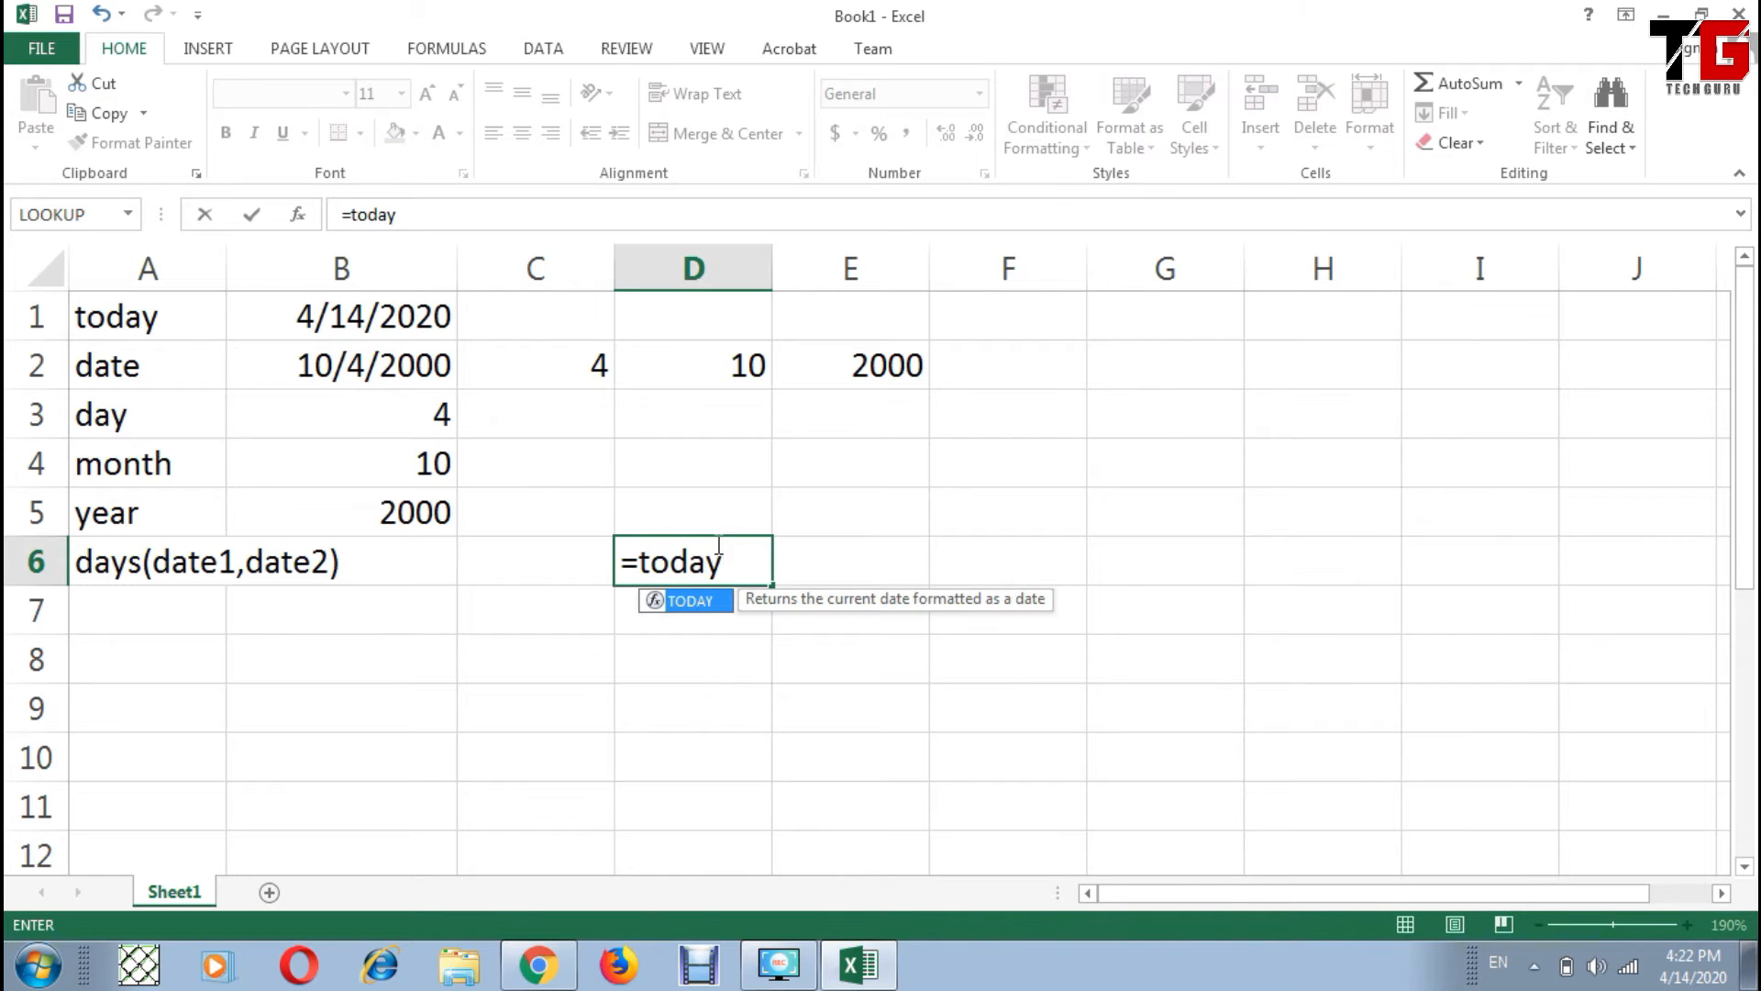
pyautogui.write('()')
pyautogui.press('Tab')
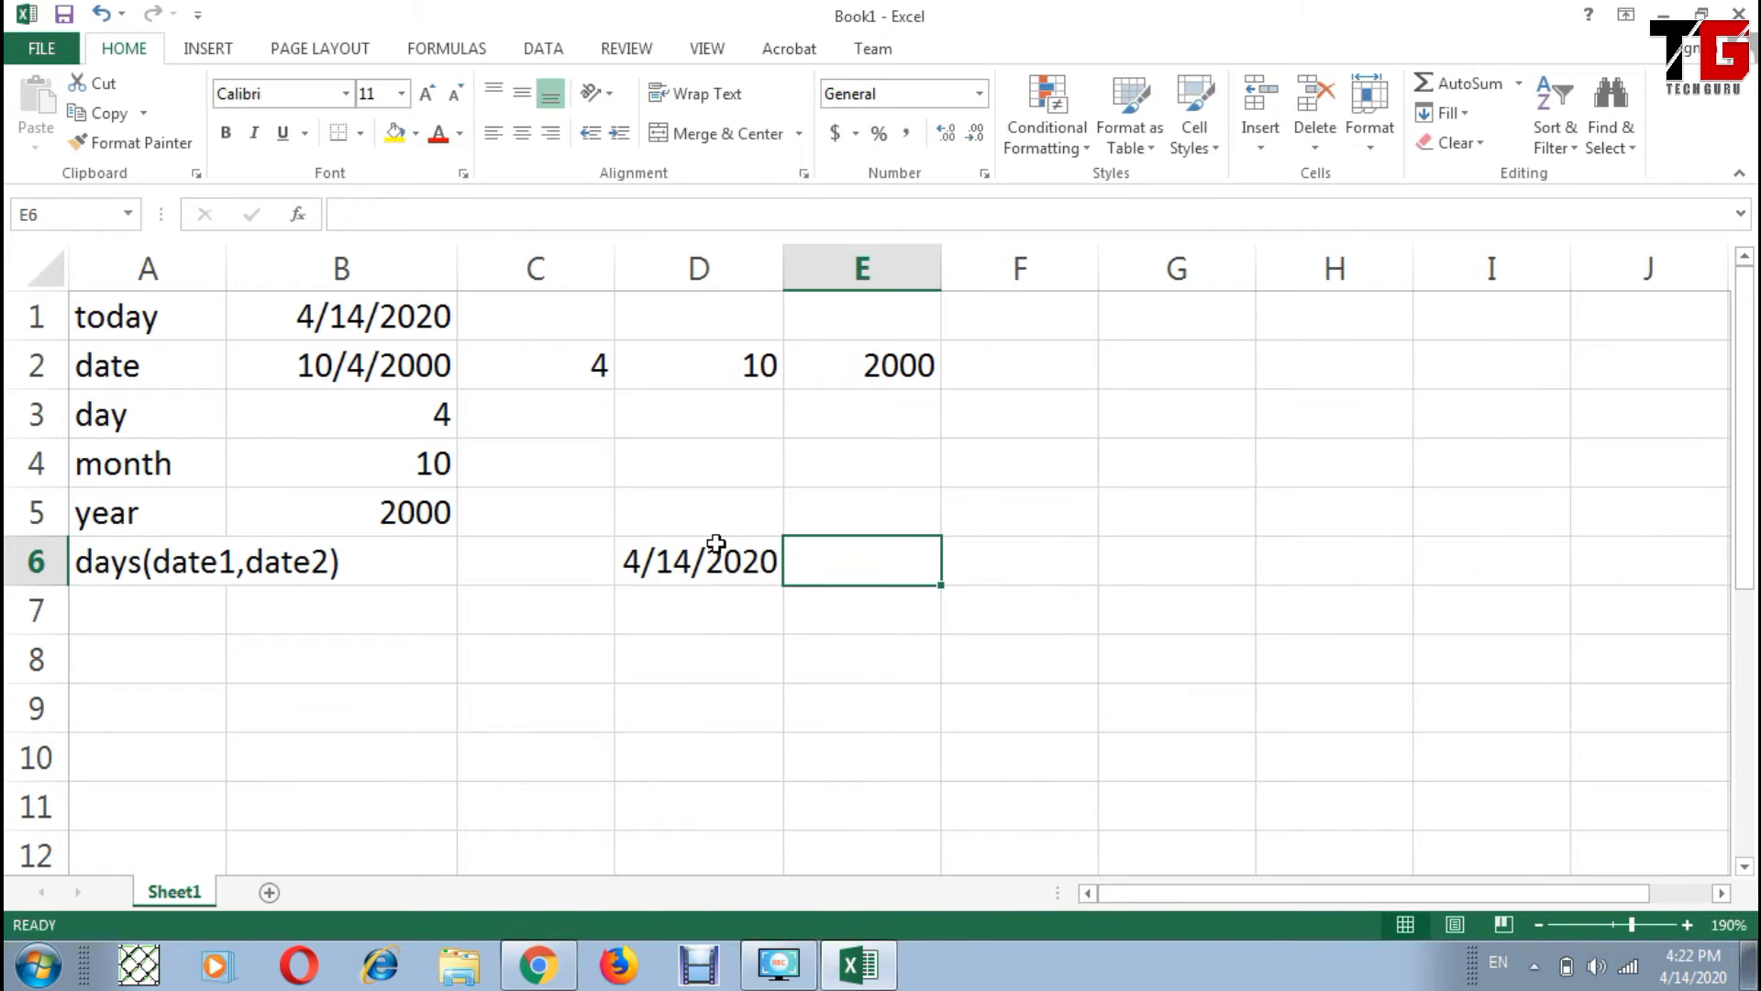
pyautogui.write('6/')
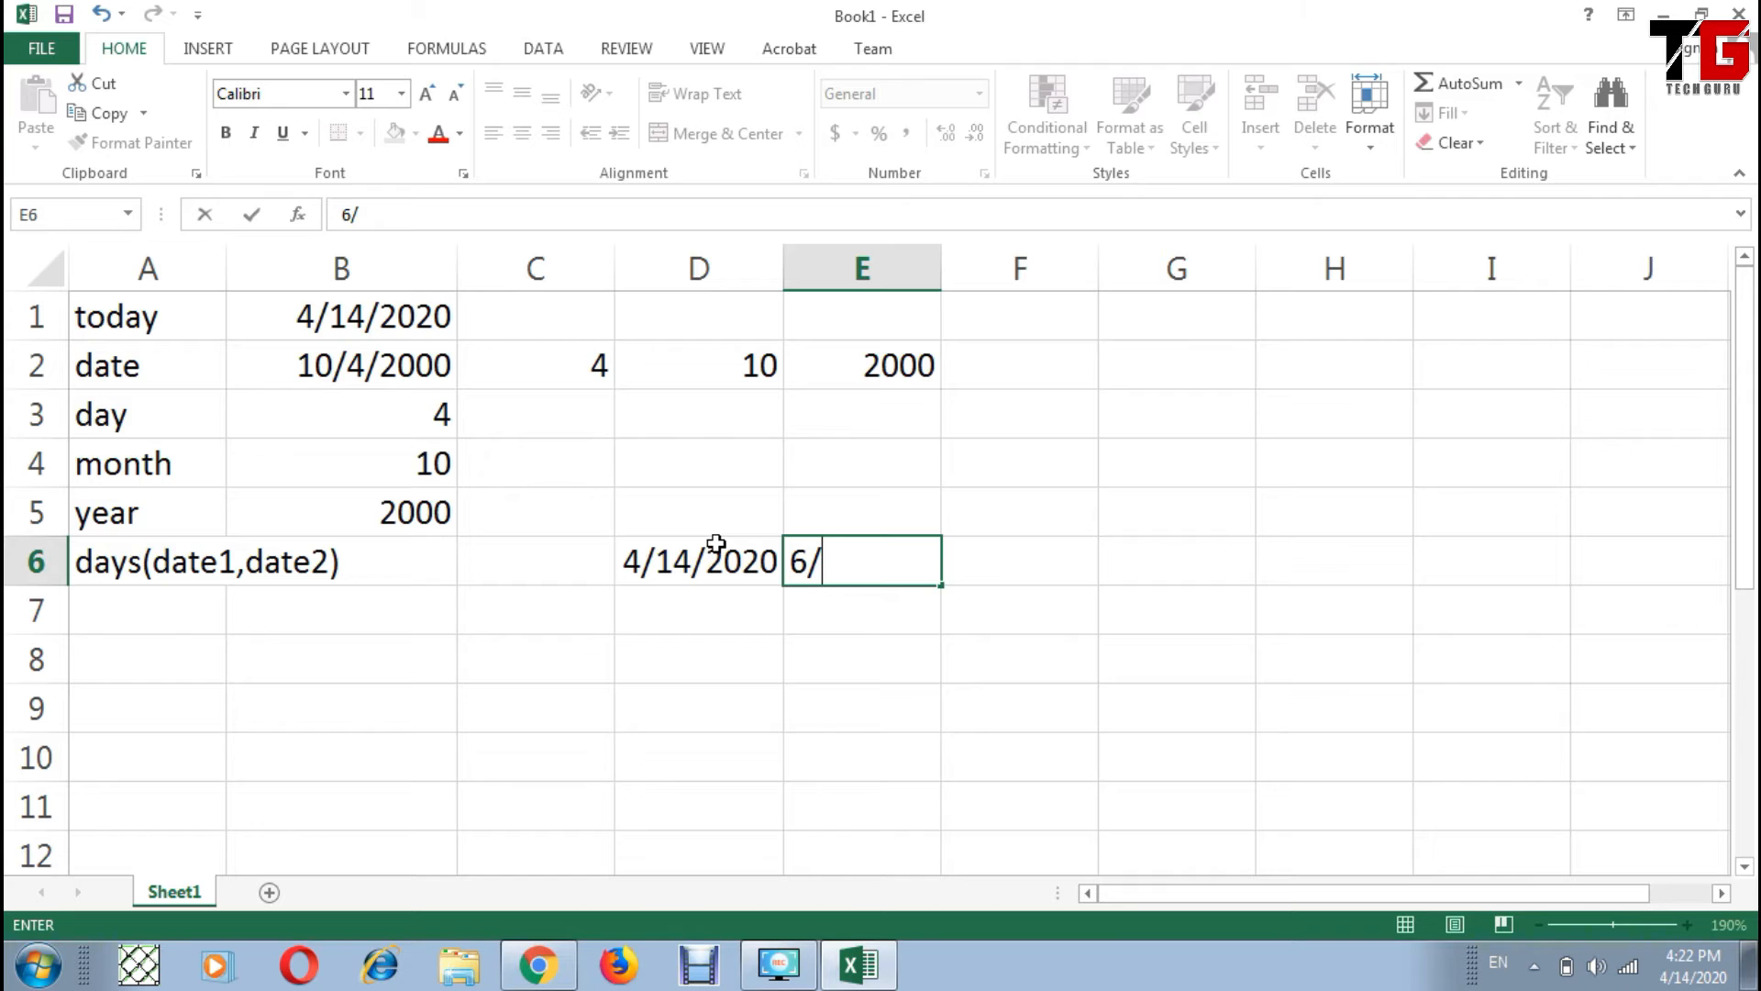
pyautogui.write('14/2000')
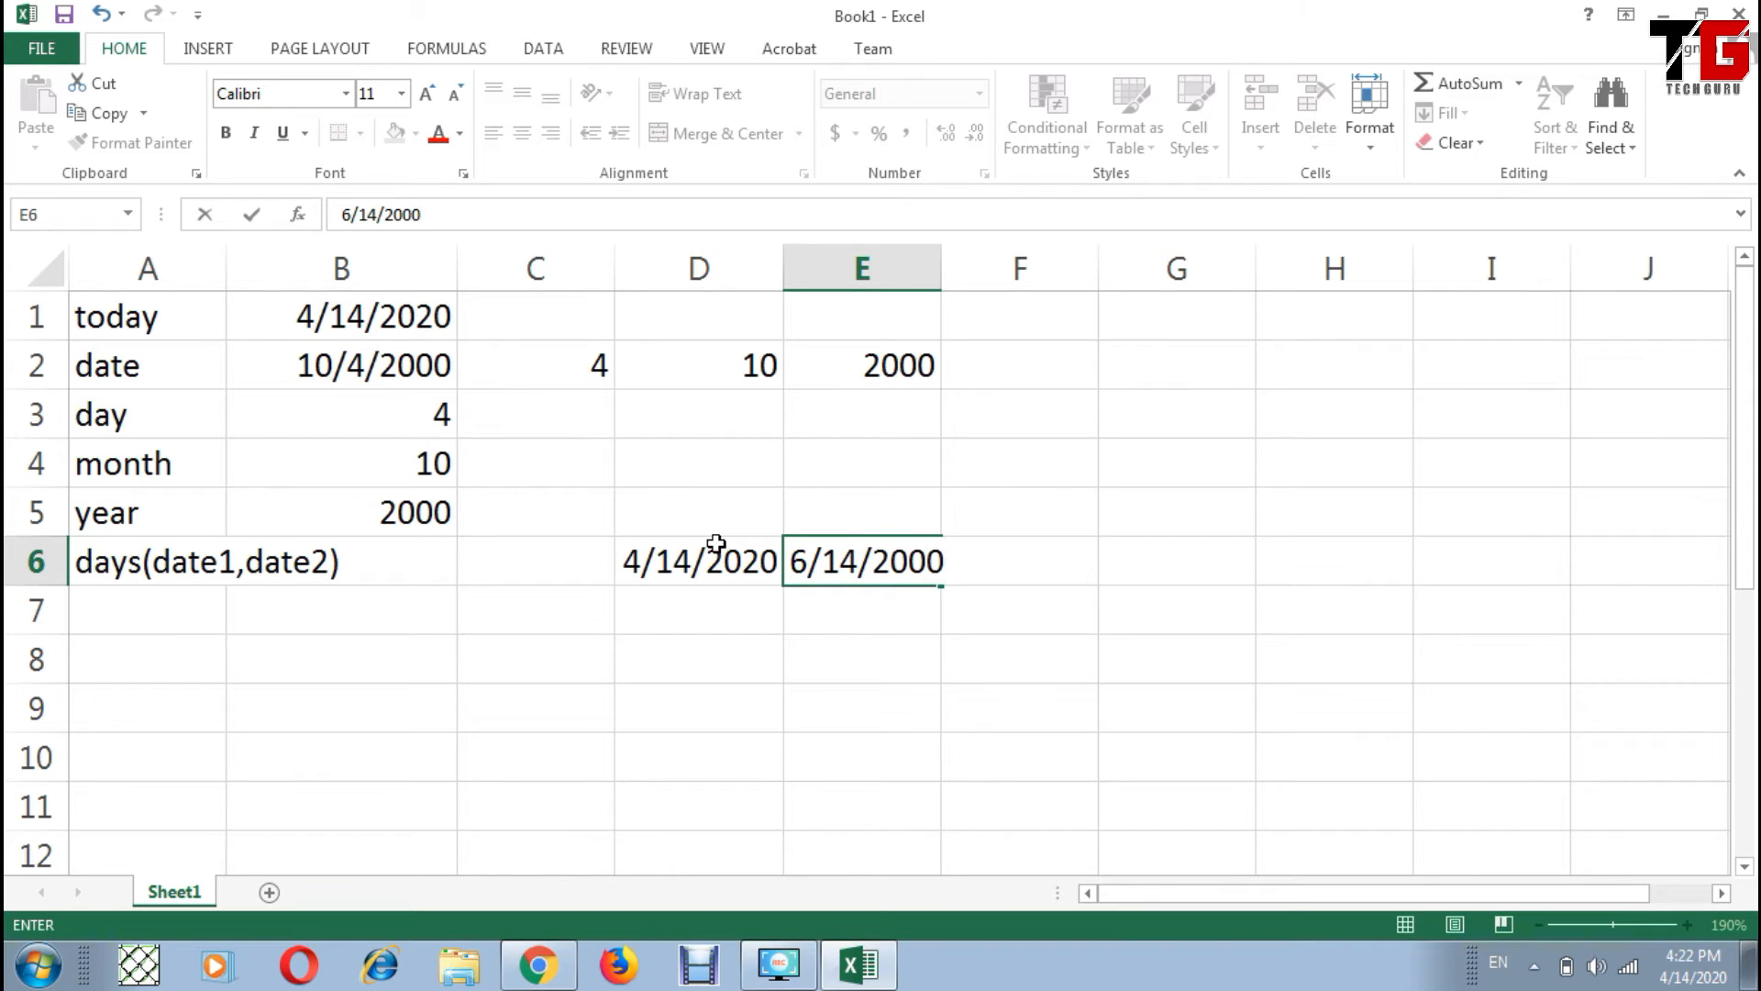
pyautogui.press('Return')
# Step: Fit column A's width to its contents and enter =DAYS(D6,E6) in cell B6
pyautogui.press('Up')
pyautogui.press('Left')
pyautogui.press('Left')
pyautogui.press('Left')
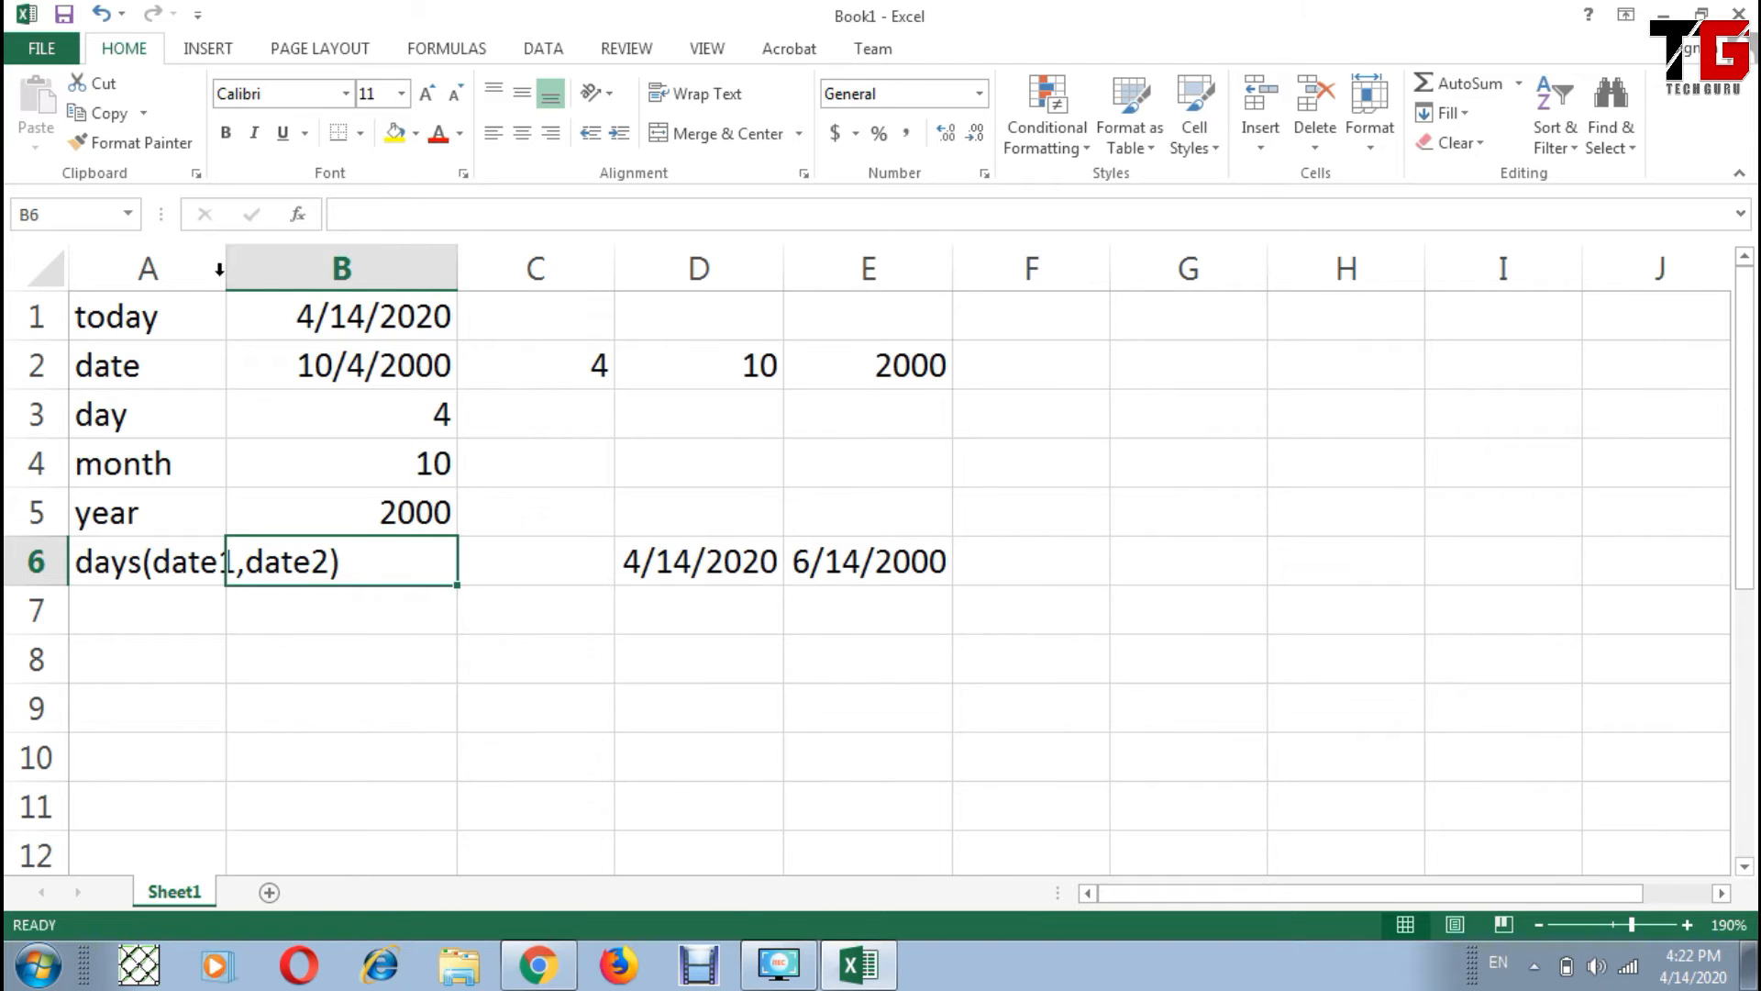
pyautogui.doubleClick(219, 269)
pyautogui.write('=days(')
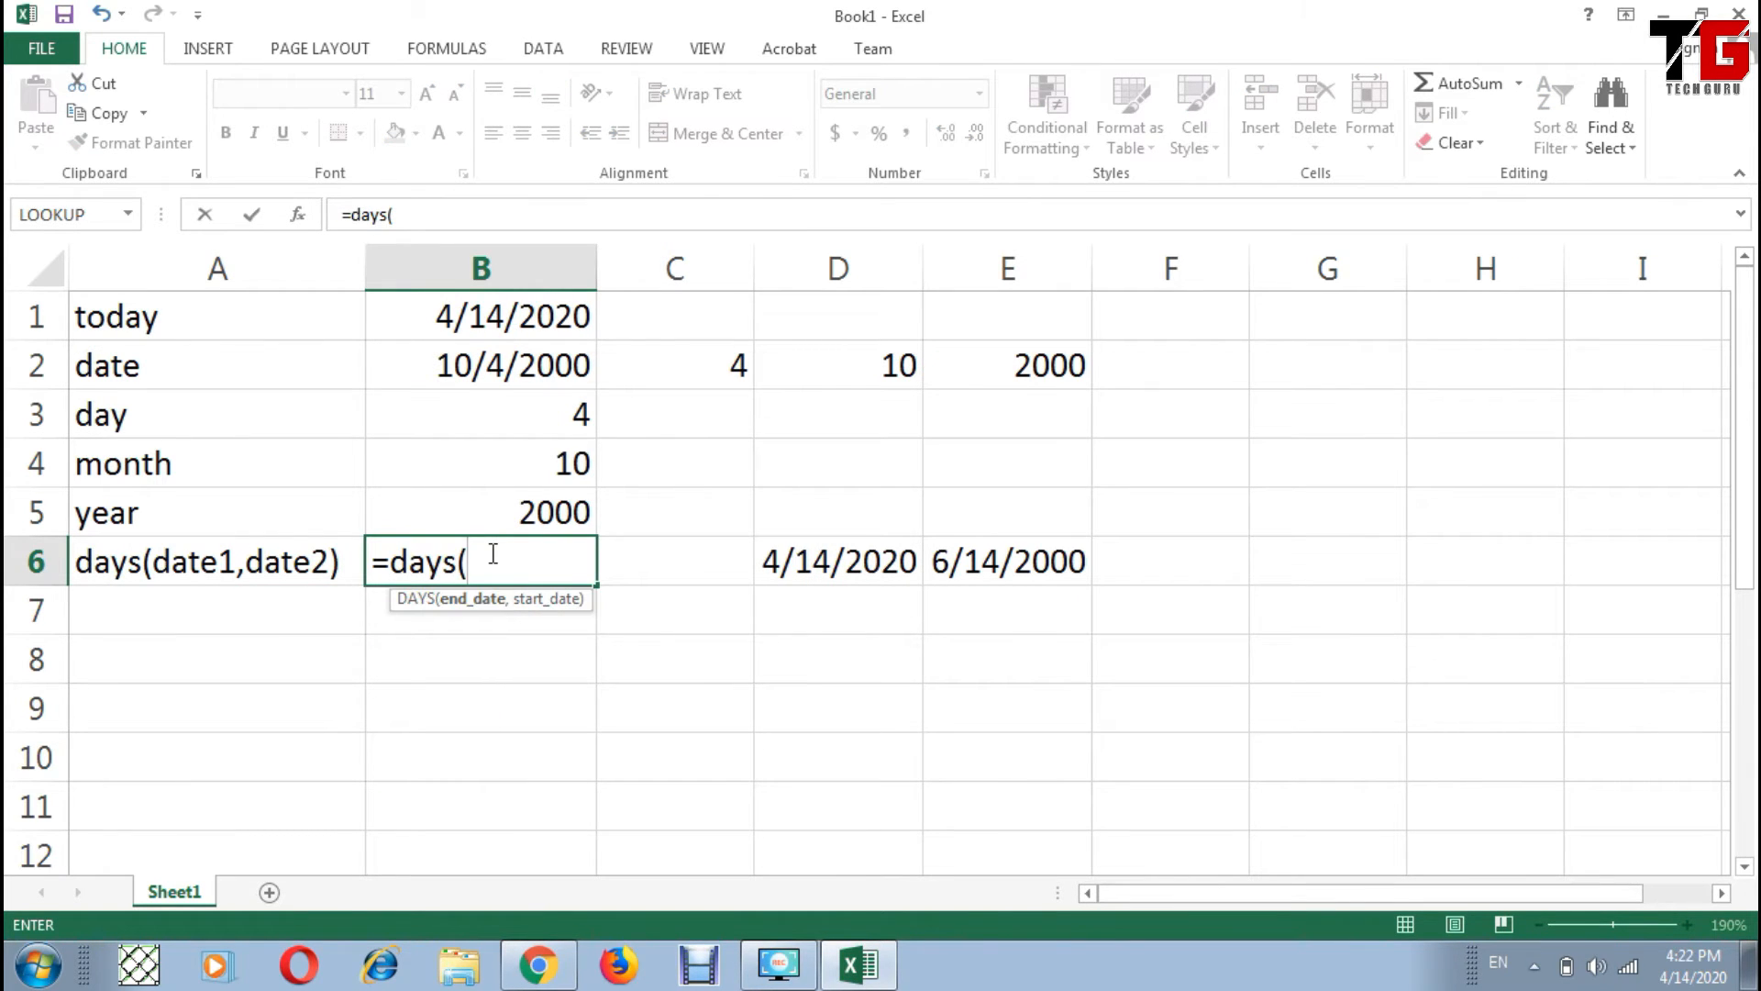
pyautogui.click(793, 559)
pyautogui.write(',')
pyautogui.click(988, 560)
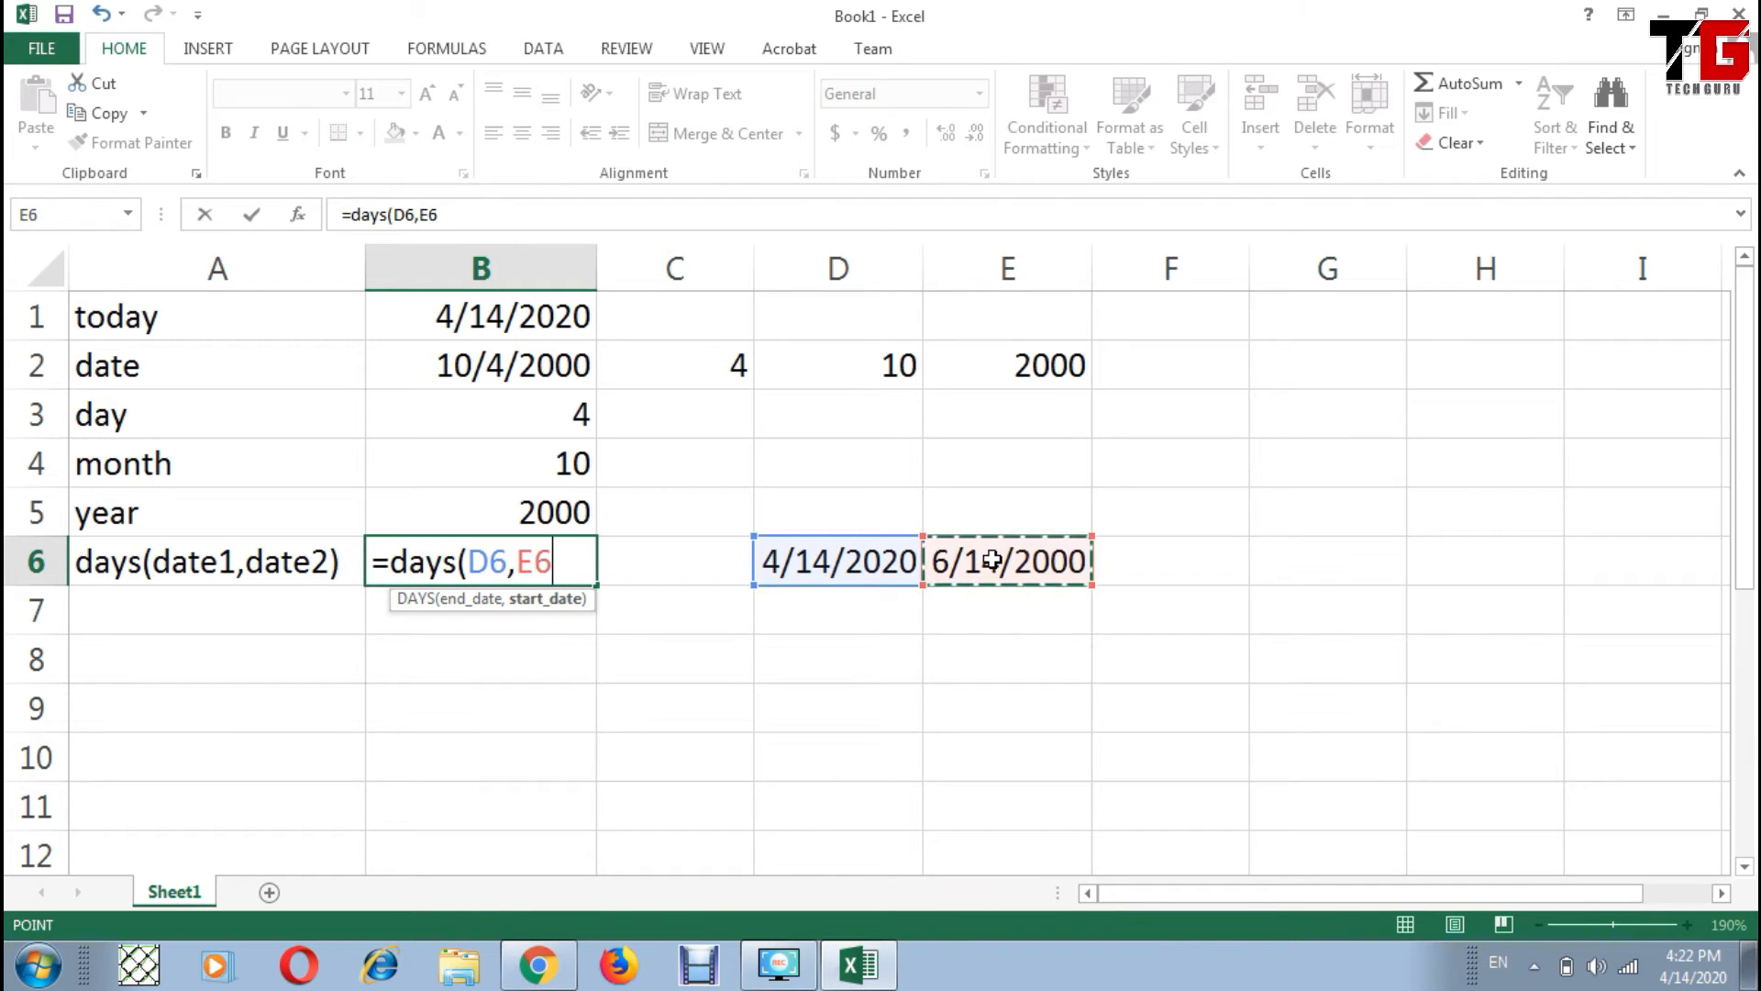
pyautogui.write(')')
pyautogui.press('Return')
pyautogui.press('Up')
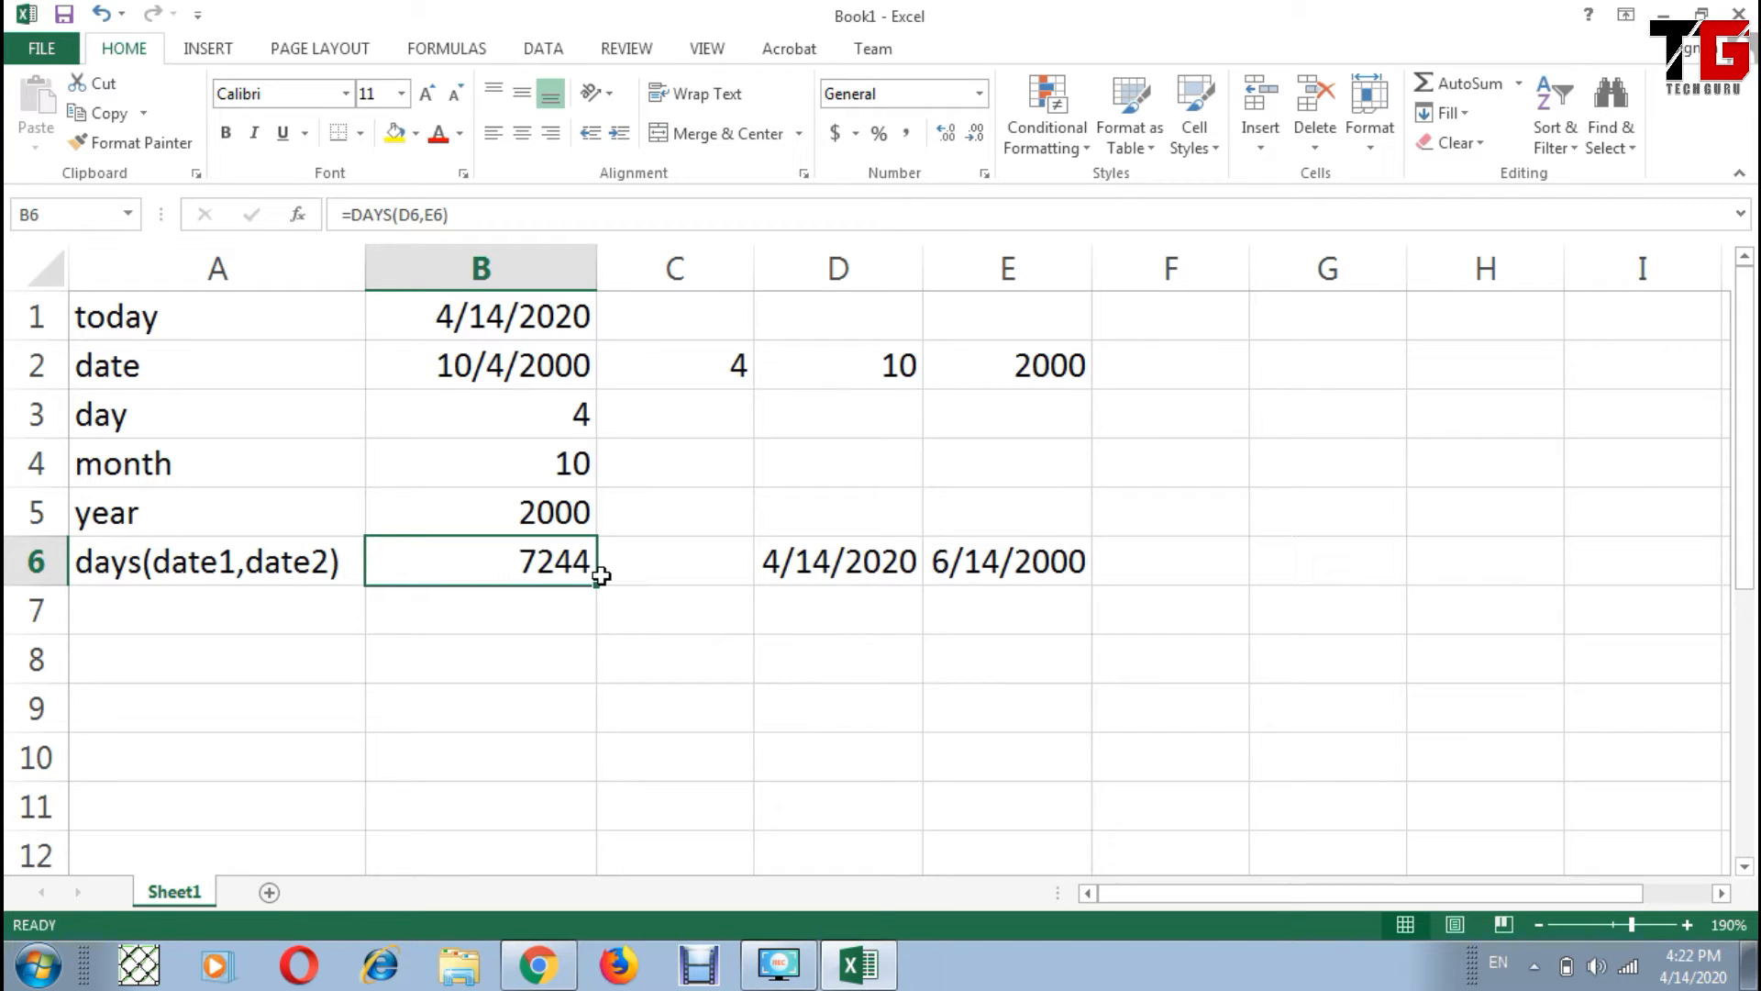
# Step: Change the date in cell E6 to 4/24/2020 and check the DAYS result in B6
pyautogui.doubleClick(1053, 561)
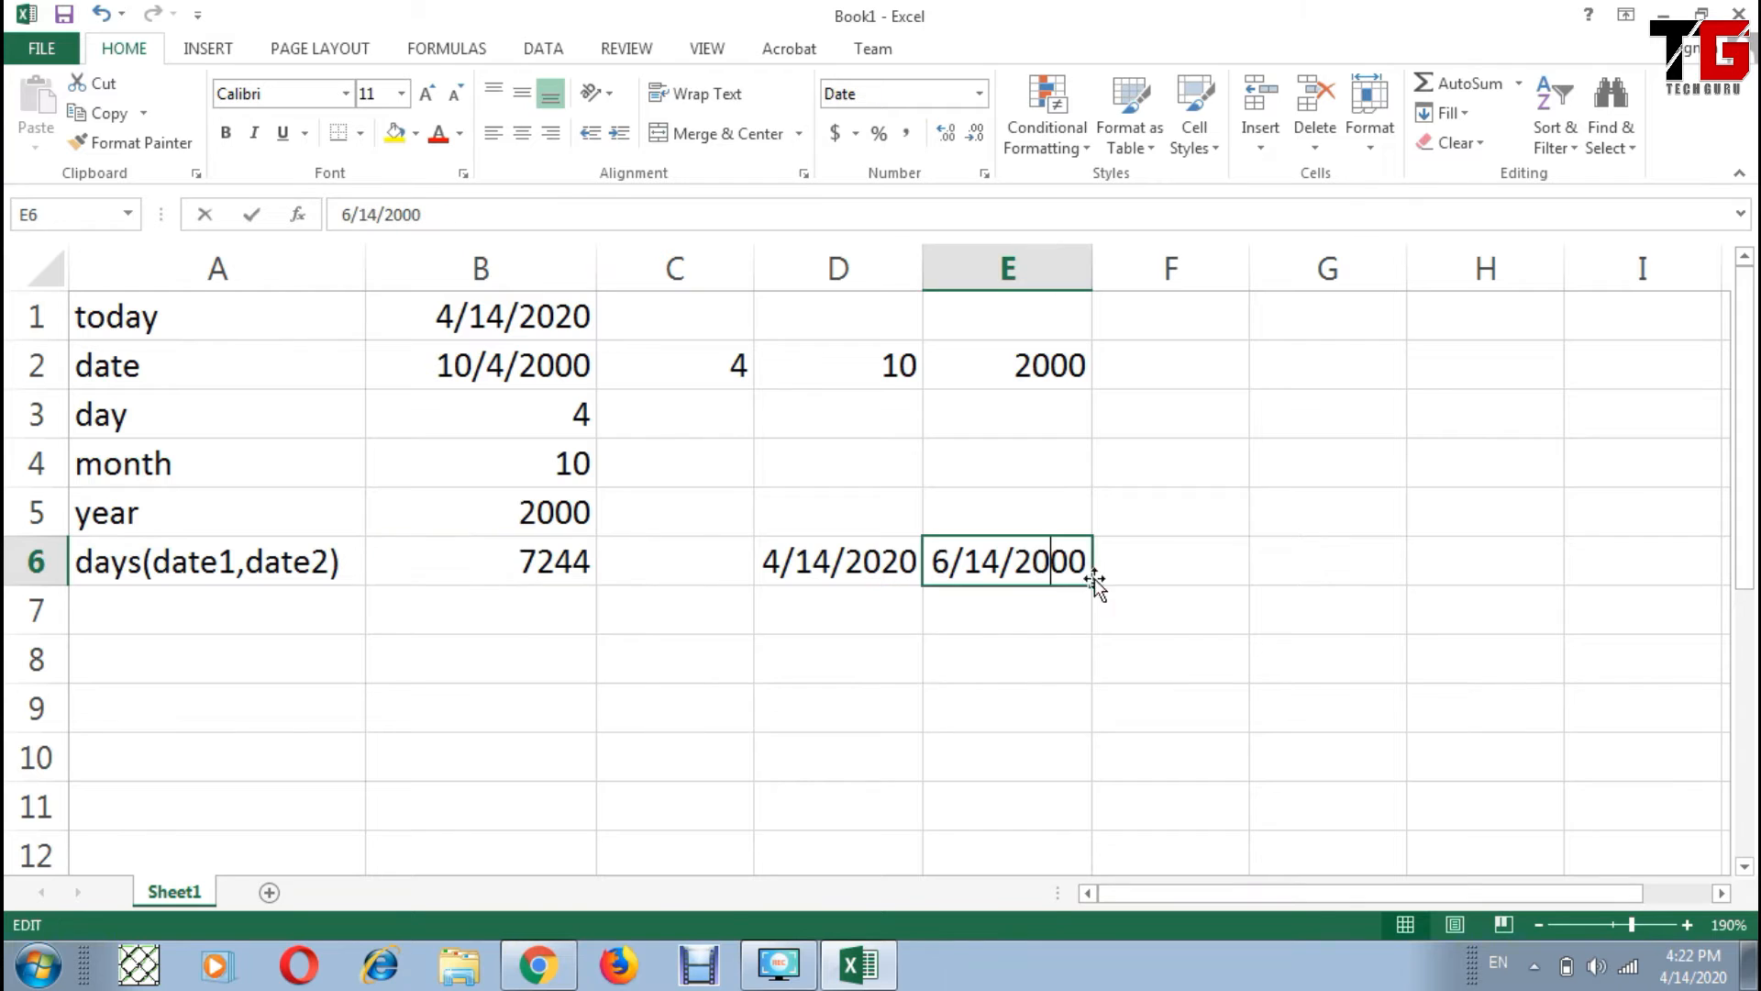
pyautogui.press('Delete')
pyautogui.write('2')
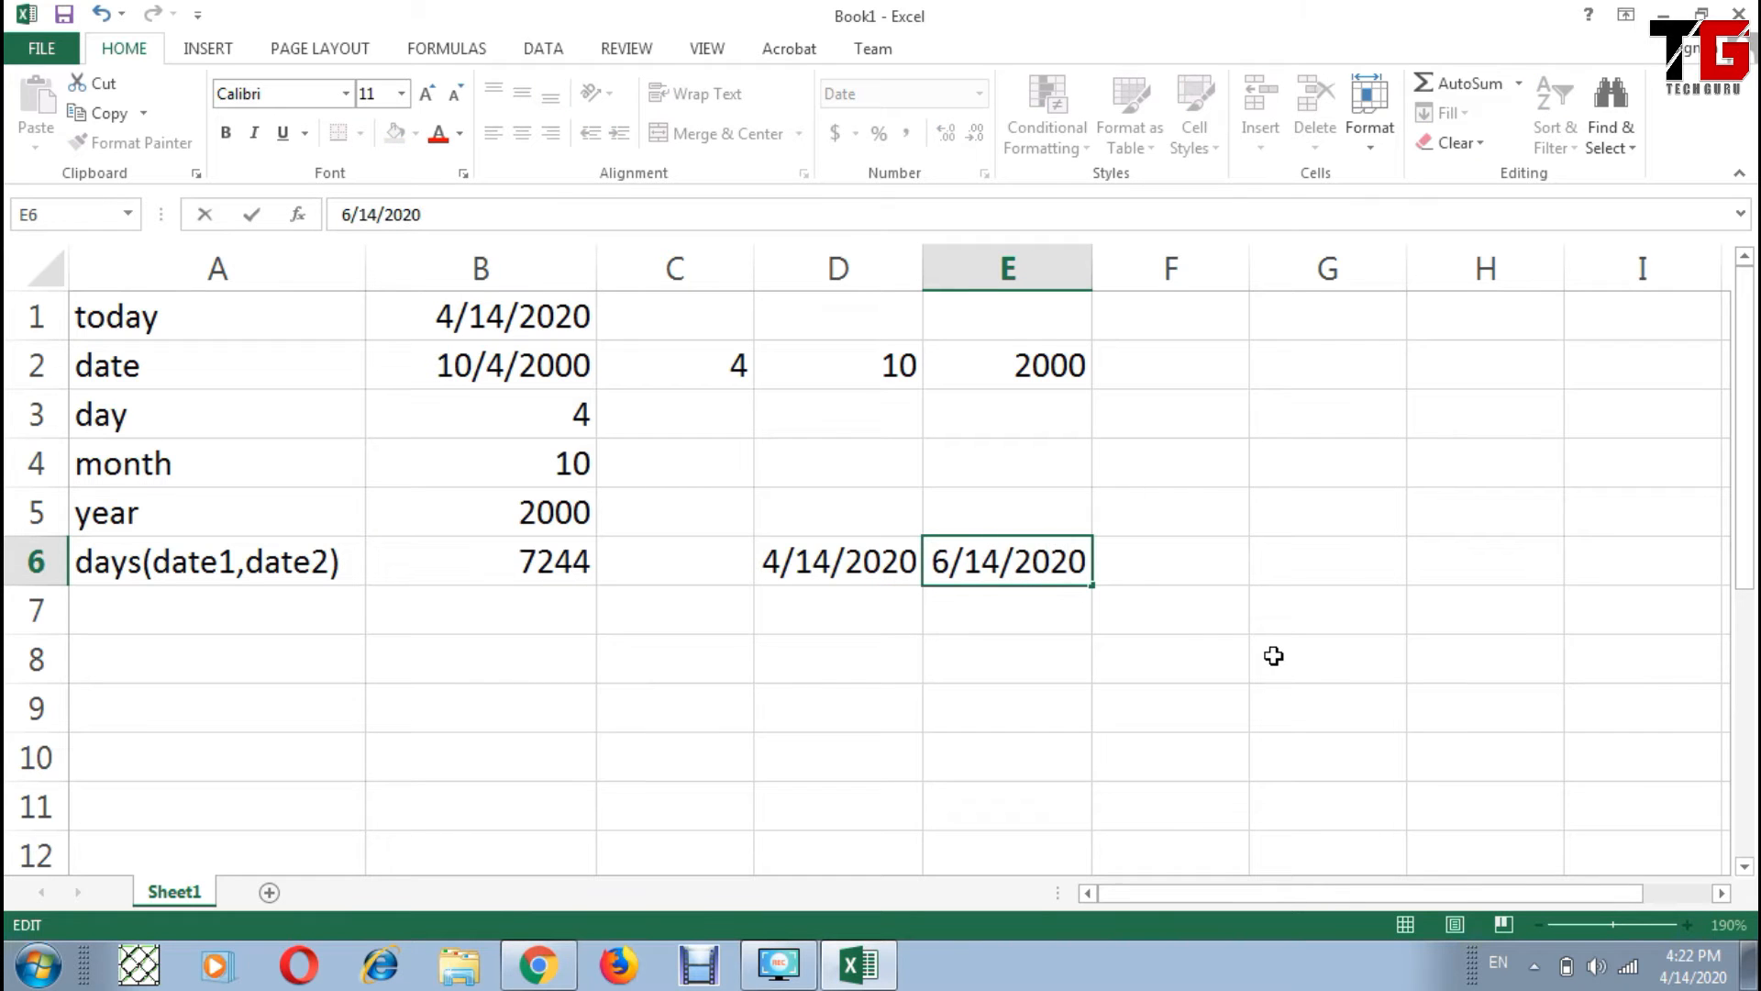
pyautogui.press('Left')
pyautogui.press('Left')
pyautogui.press('Left')
pyautogui.press('Left')
pyautogui.press('Left')
pyautogui.press('BackSpace')
pyautogui.write('4')
pyautogui.press('Right')
pyautogui.press('Right')
pyautogui.press('Right')
pyautogui.press('BackSpace')
pyautogui.press('BackSpace')
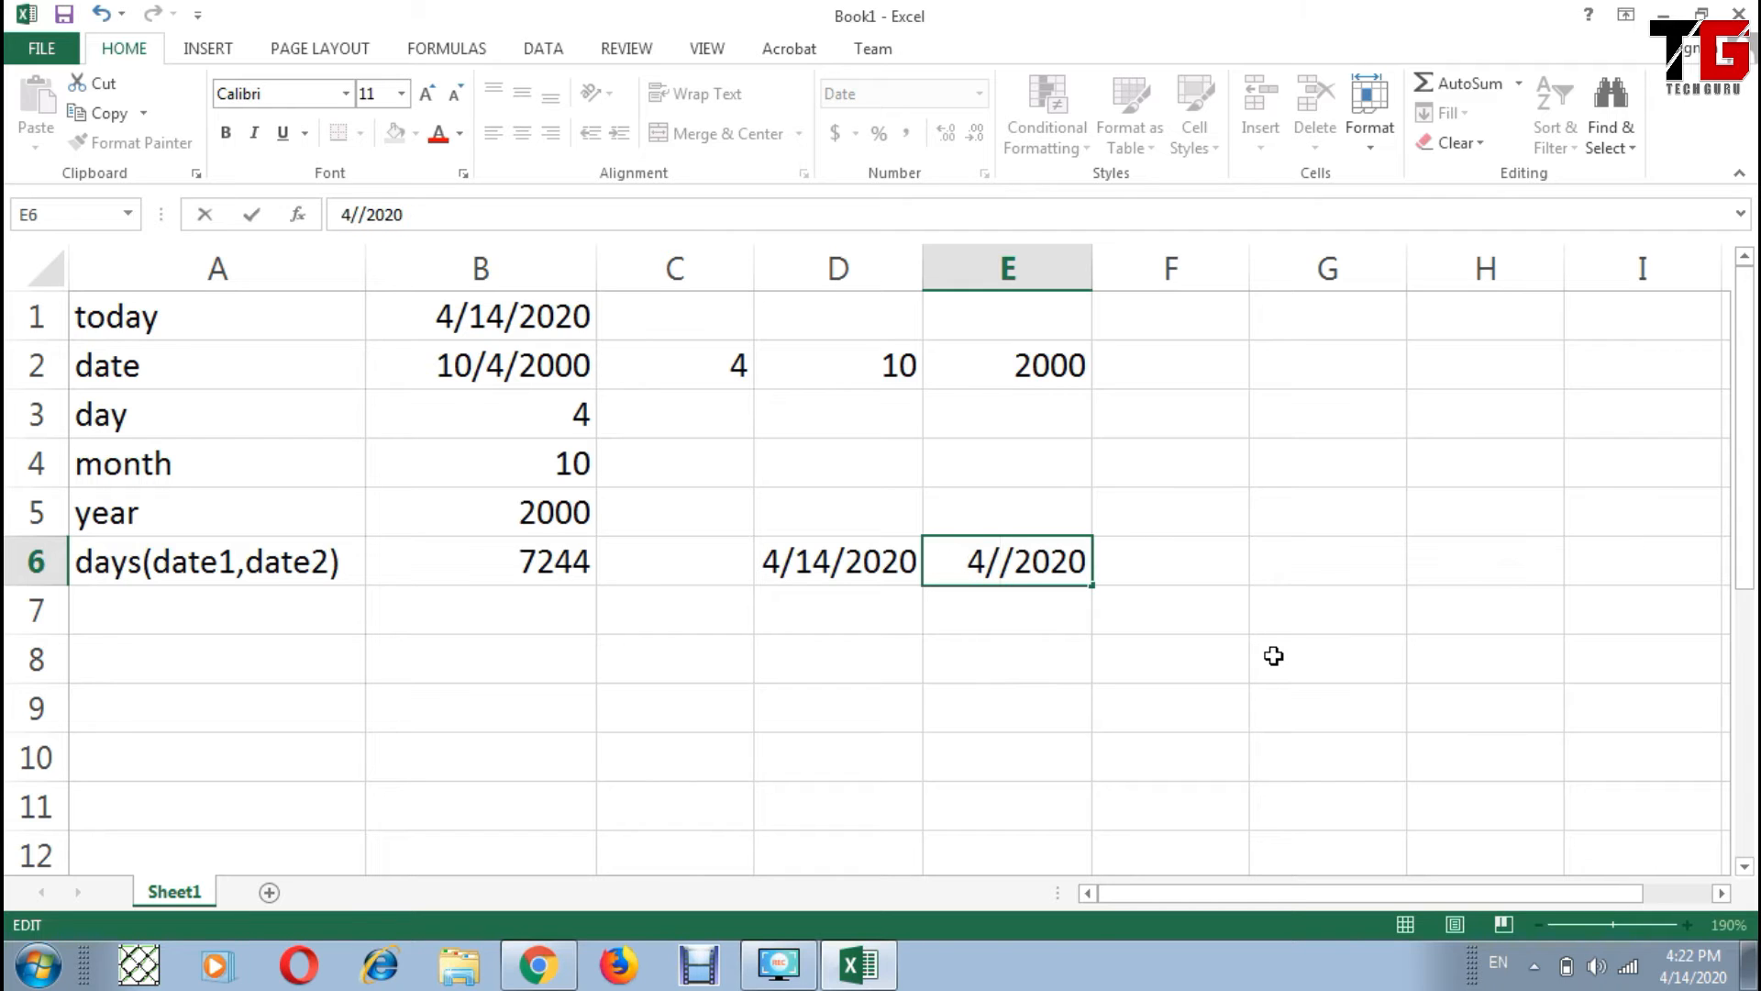
pyautogui.write('24')
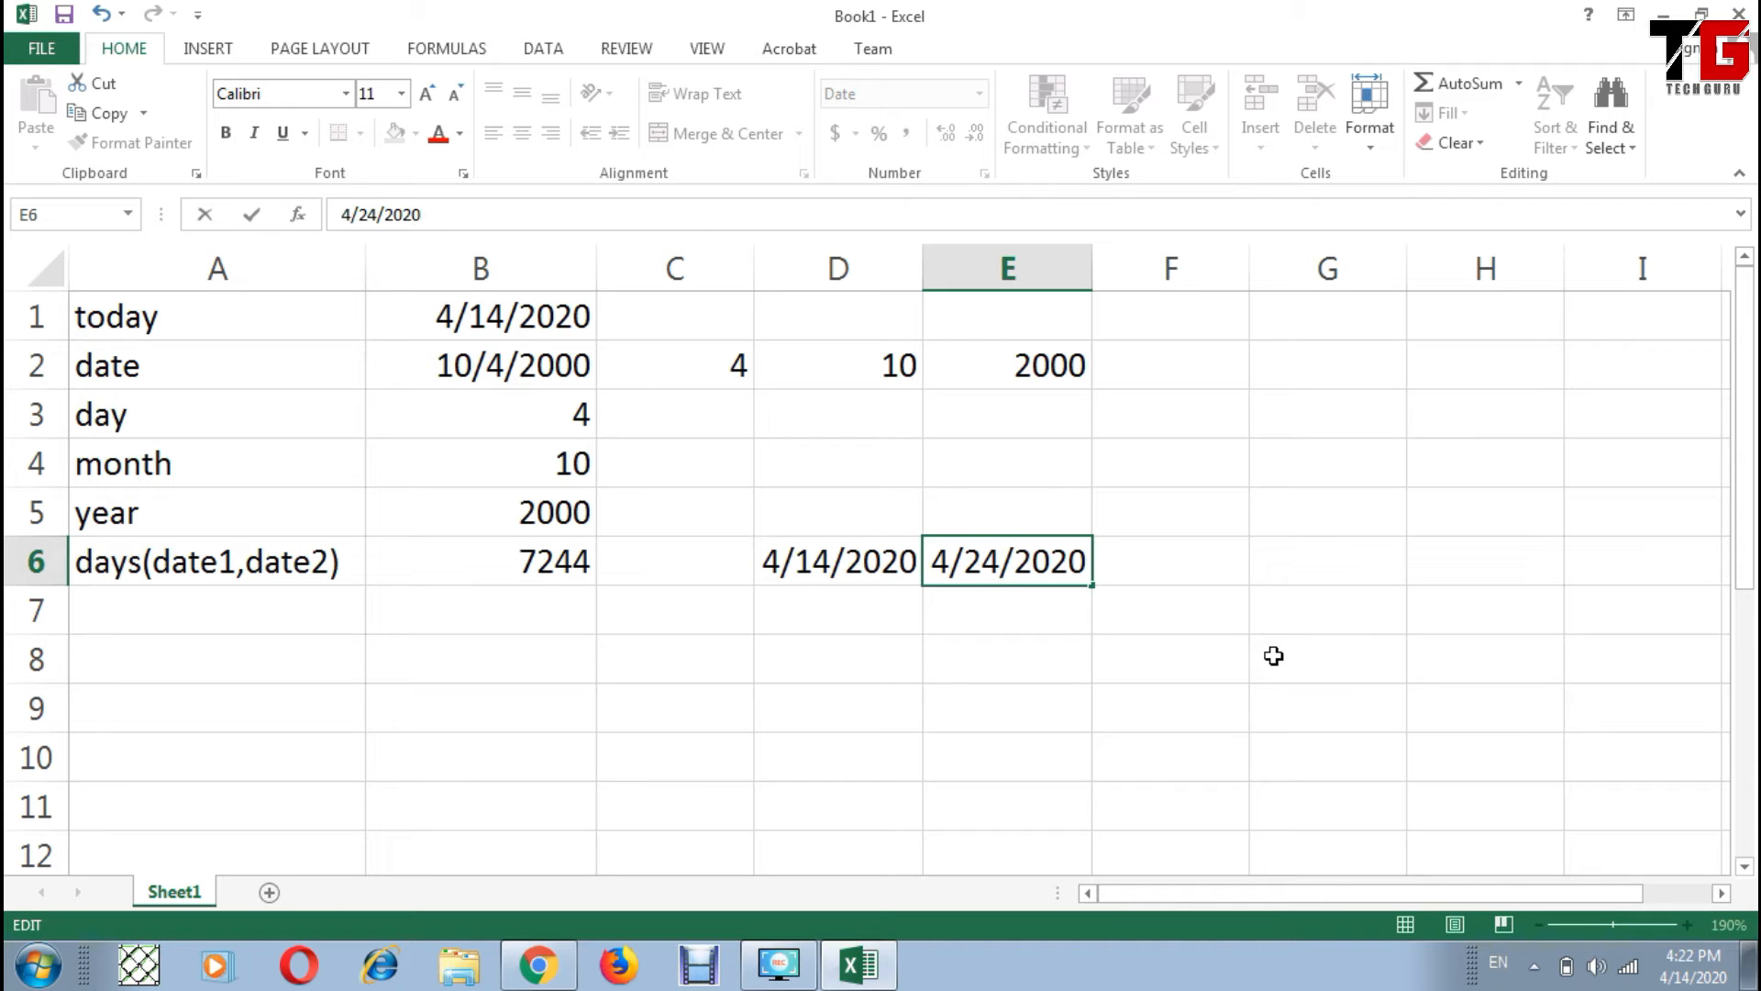
pyautogui.press('Return')
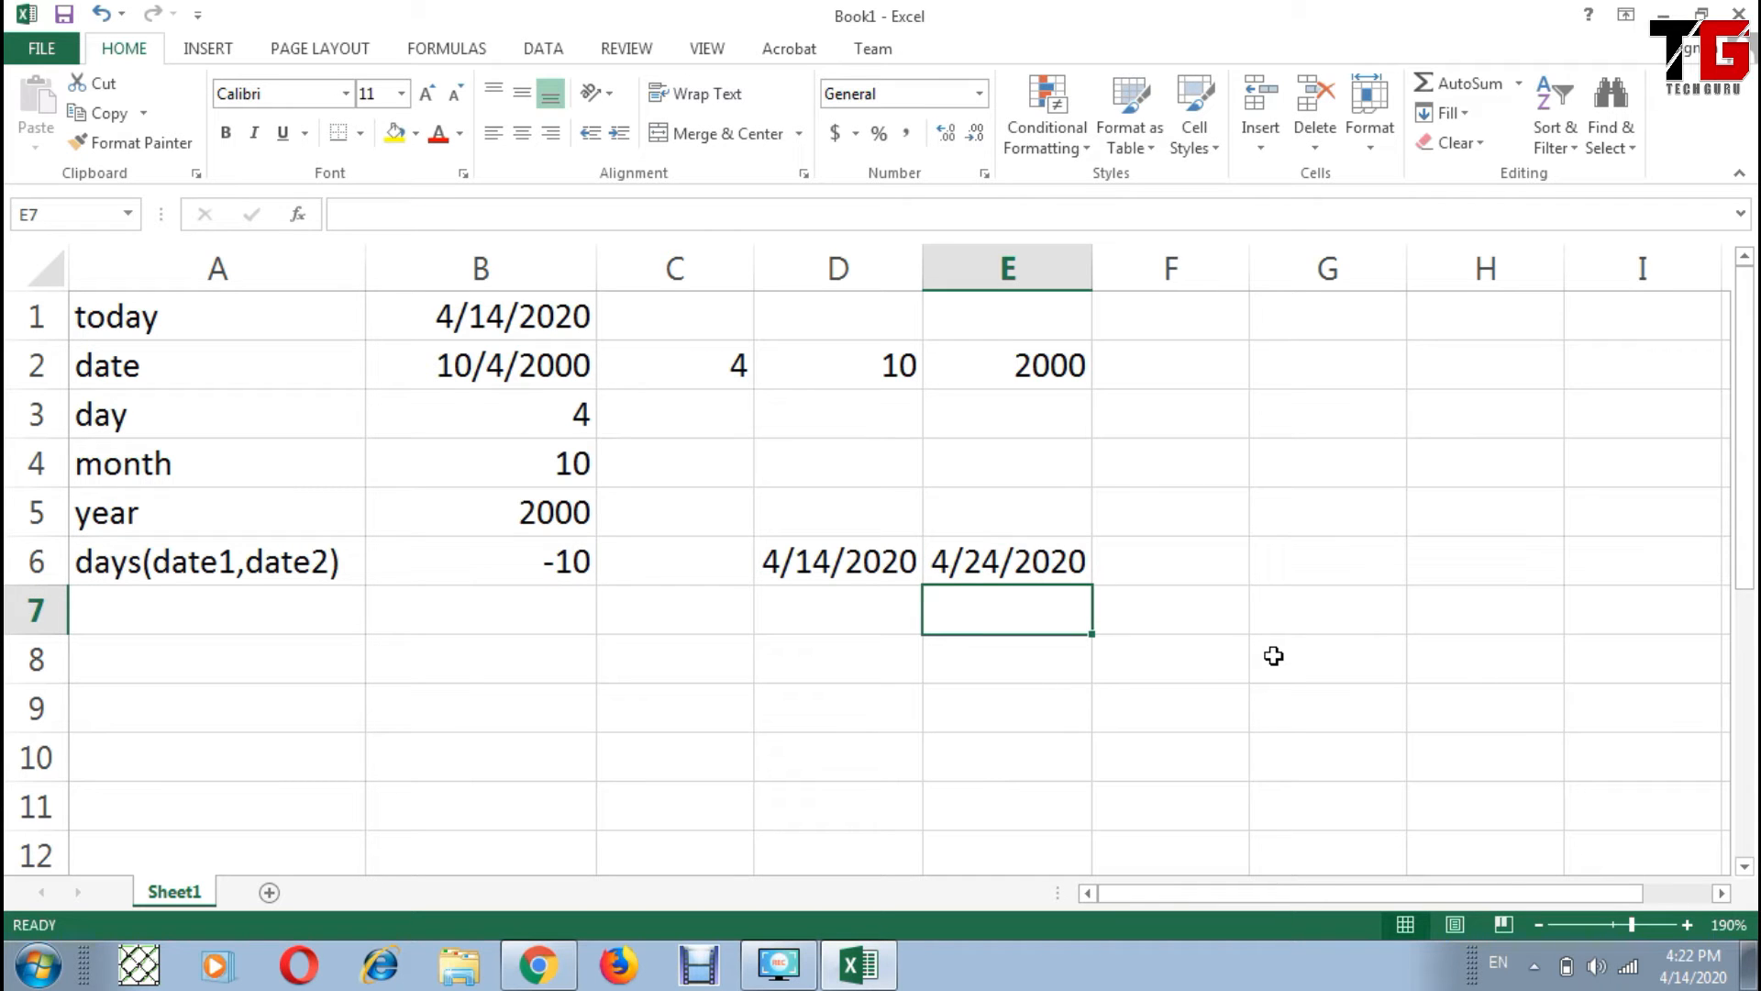
pyautogui.click(515, 561)
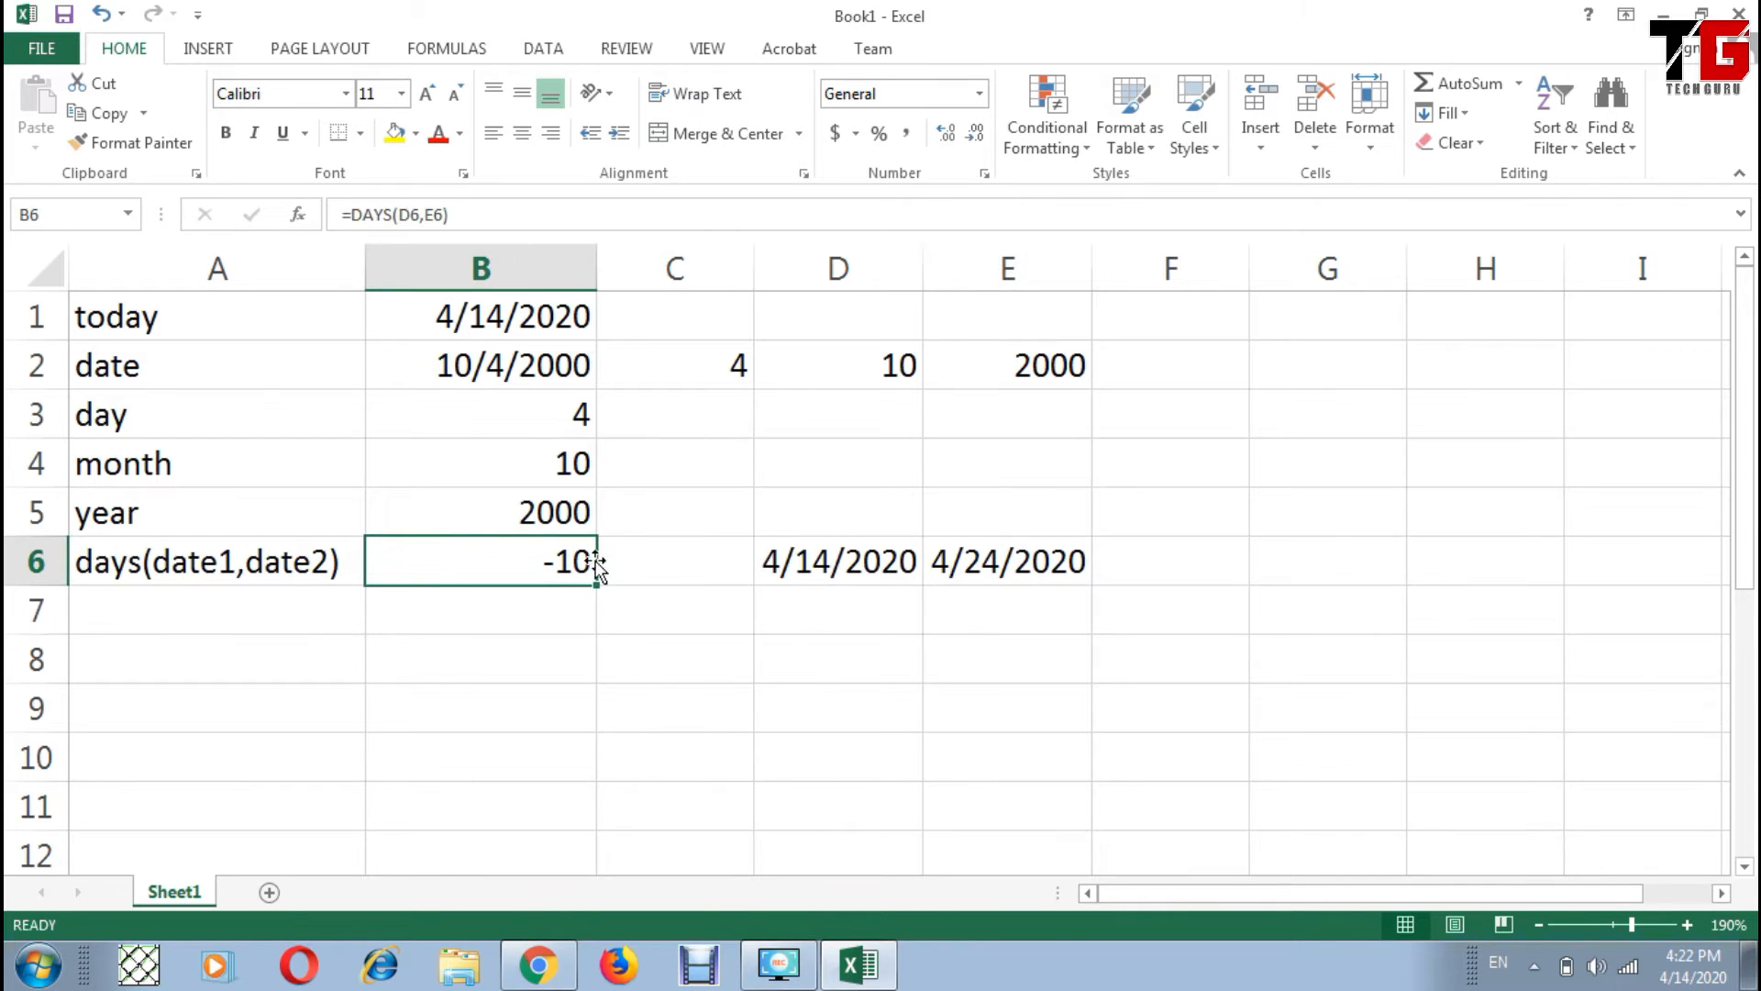
# Step: Change the date in cell E6 to 4/4/2020 and check the DAYS result in B6
pyautogui.click(807, 560)
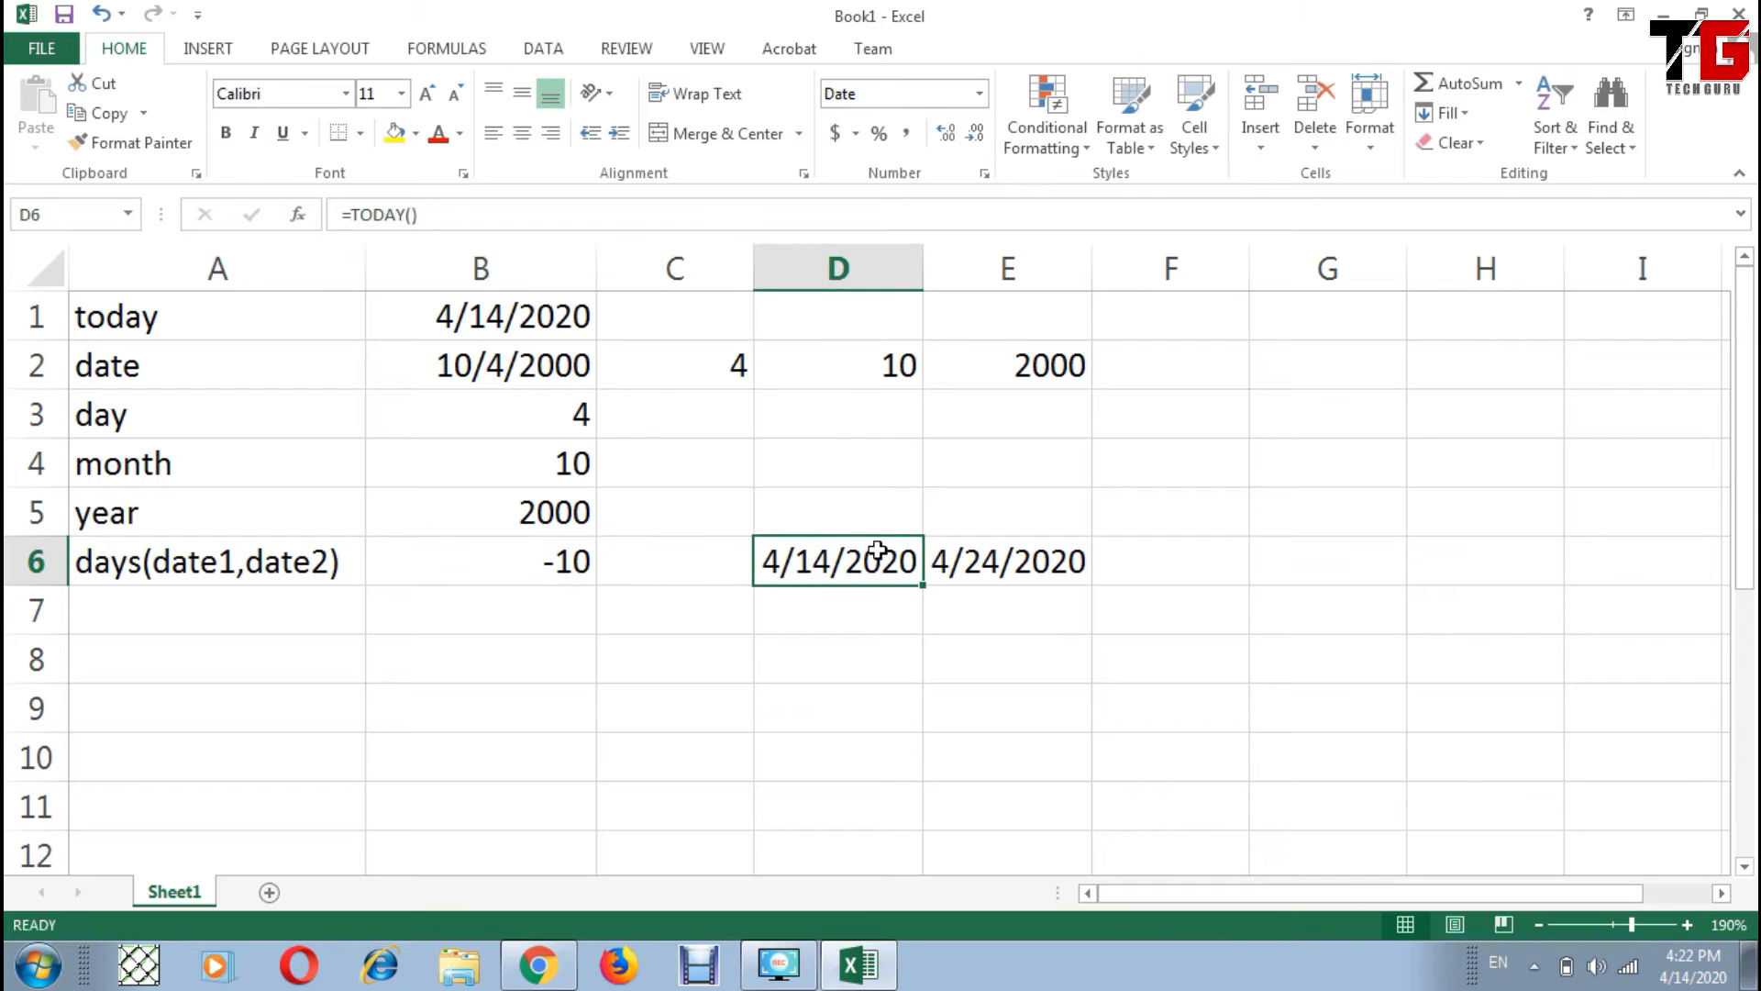
pyautogui.click(990, 561)
pyautogui.doubleClick(993, 562)
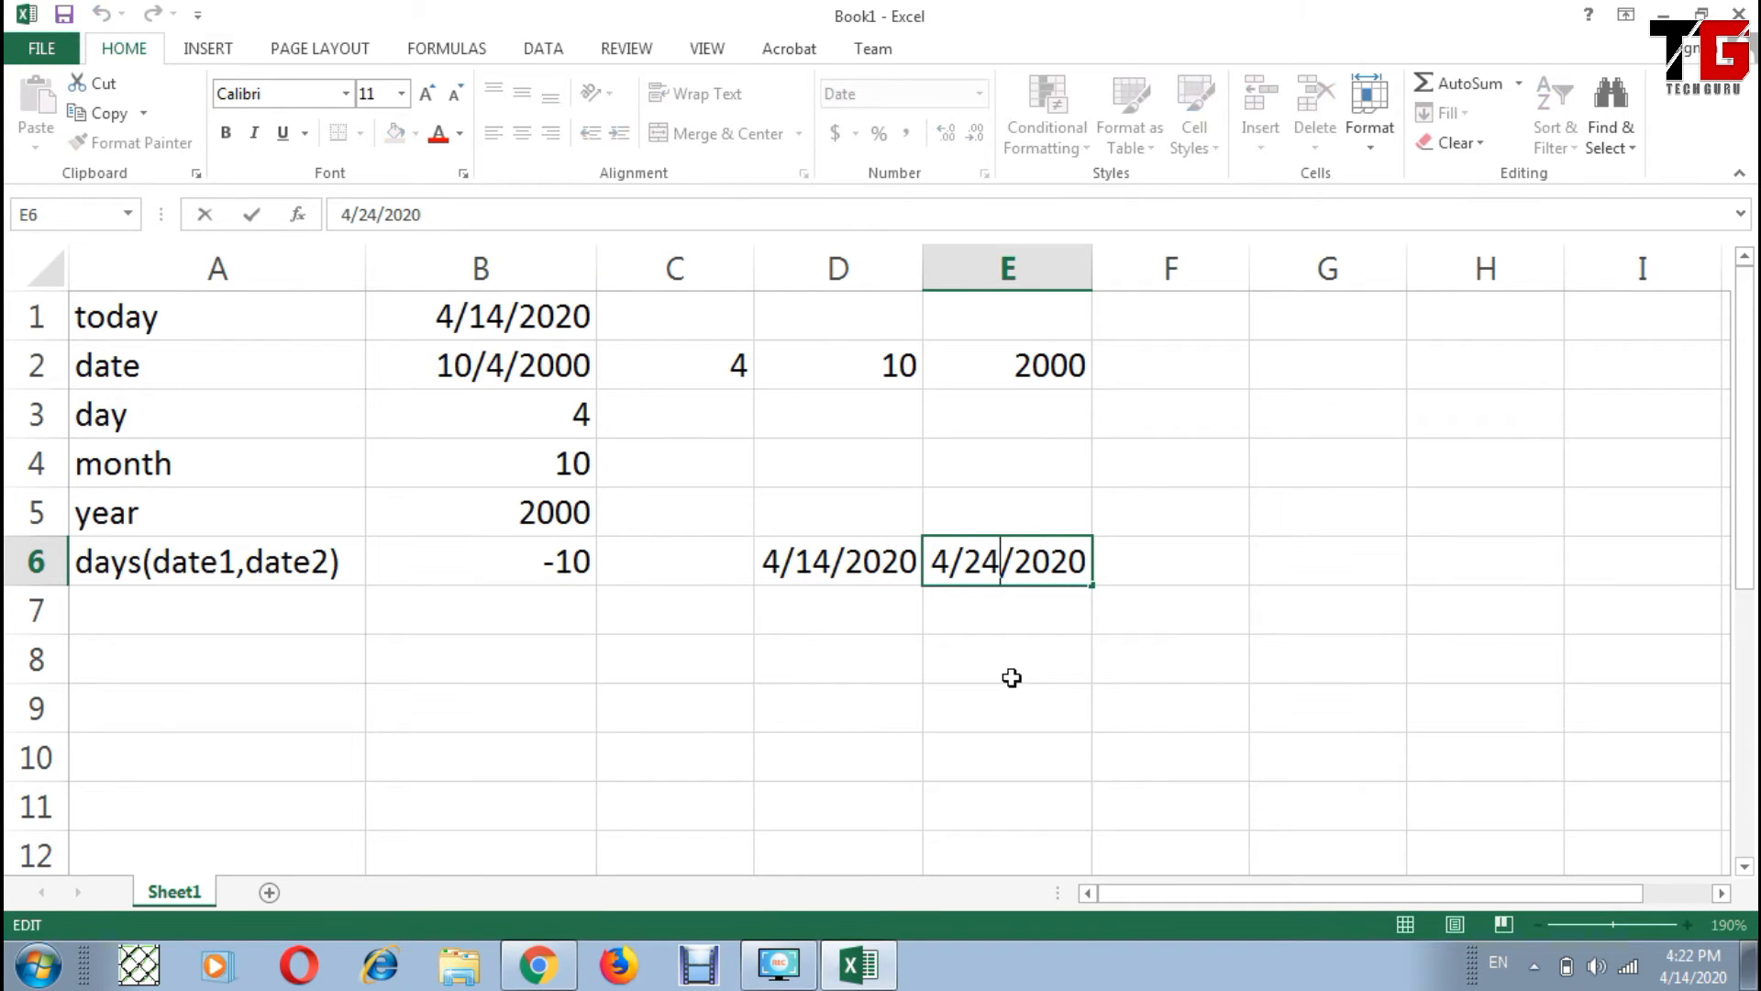
pyautogui.press('BackSpace')
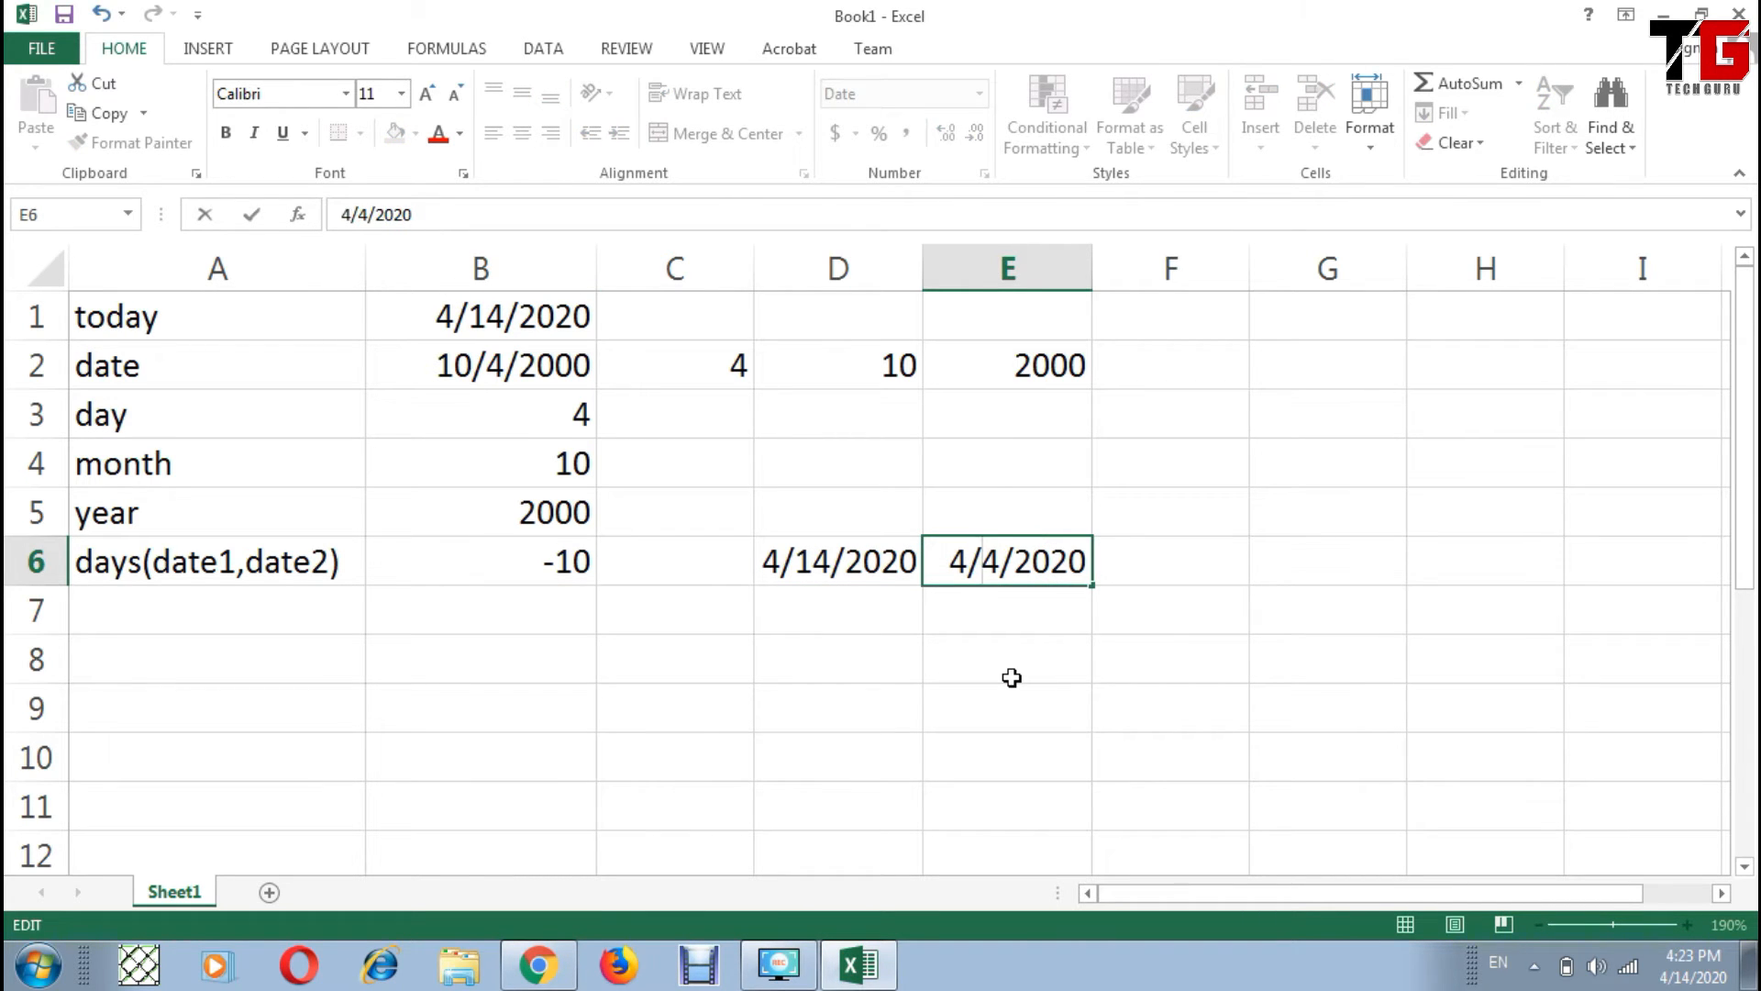
pyautogui.press('Return')
pyautogui.click(470, 522)
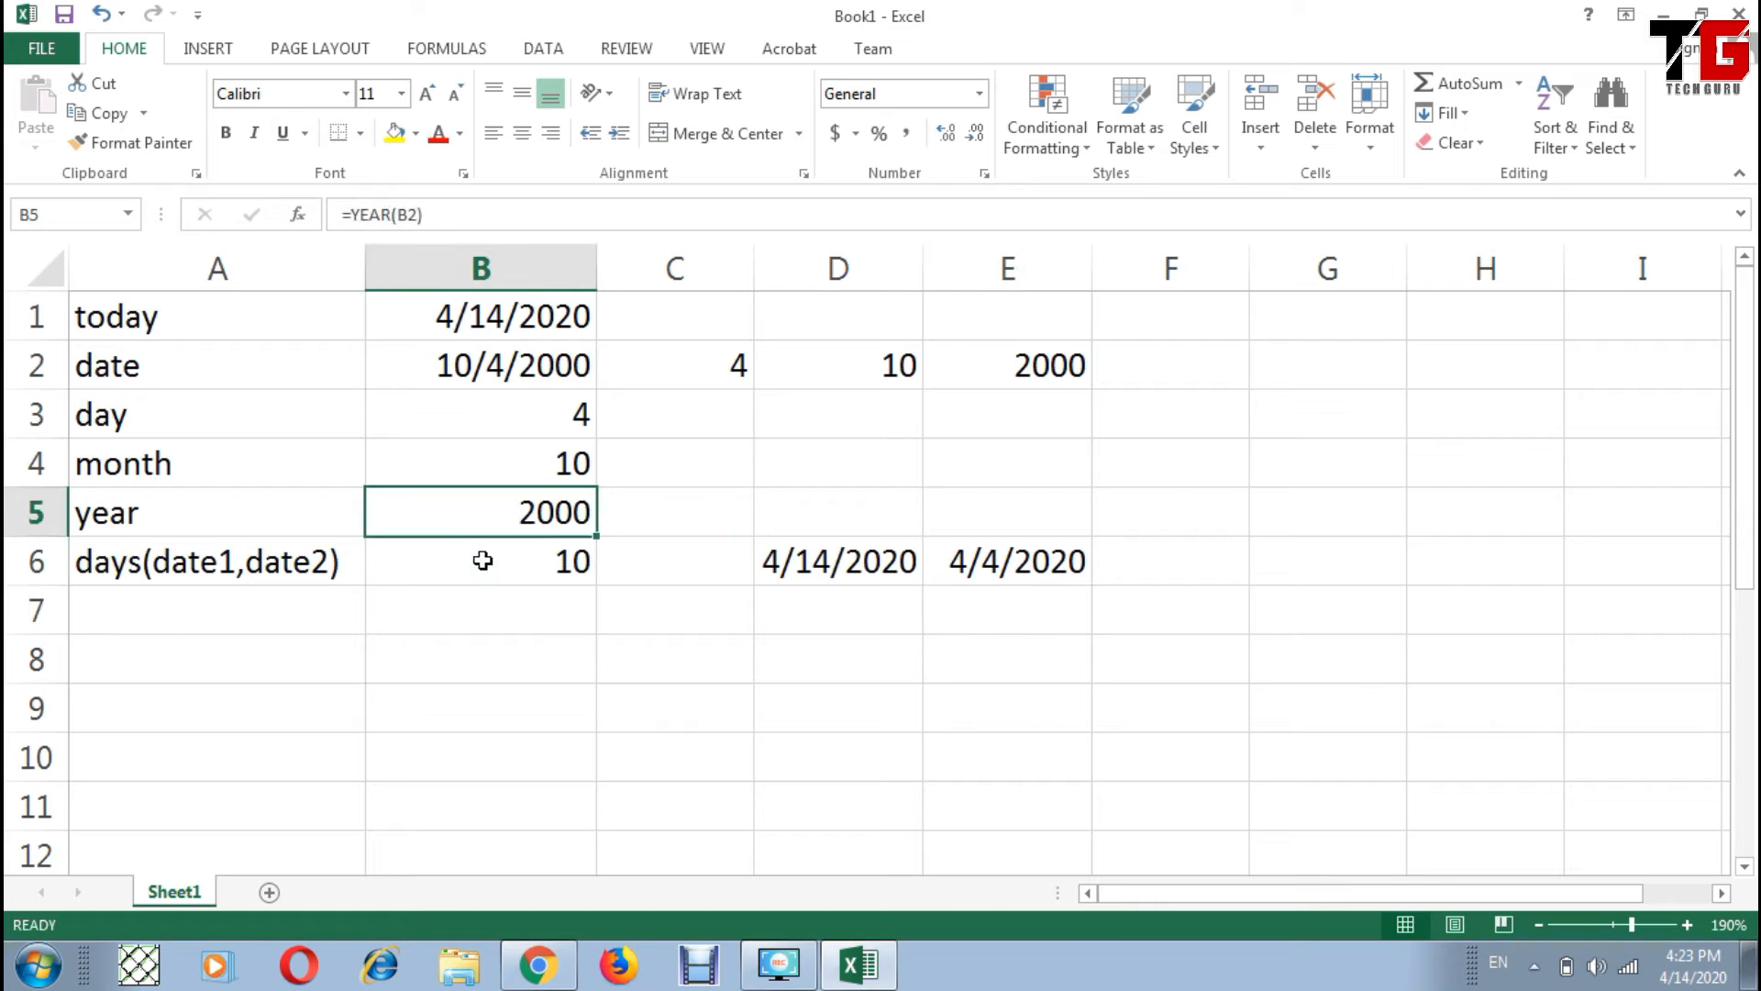
pyautogui.click(482, 561)
pyautogui.click(929, 580)
pyautogui.moveTo(986, 580)
pyautogui.mouseDown()
pyautogui.moveTo(862, 615)
pyautogui.moveTo(818, 582)
pyautogui.moveTo(853, 592)
pyautogui.mouseUp()
pyautogui.moveTo(880, 633); pyautogui.dragTo(890, 669)
pyautogui.moveTo(903, 649); pyautogui.dragTo(954, 642)
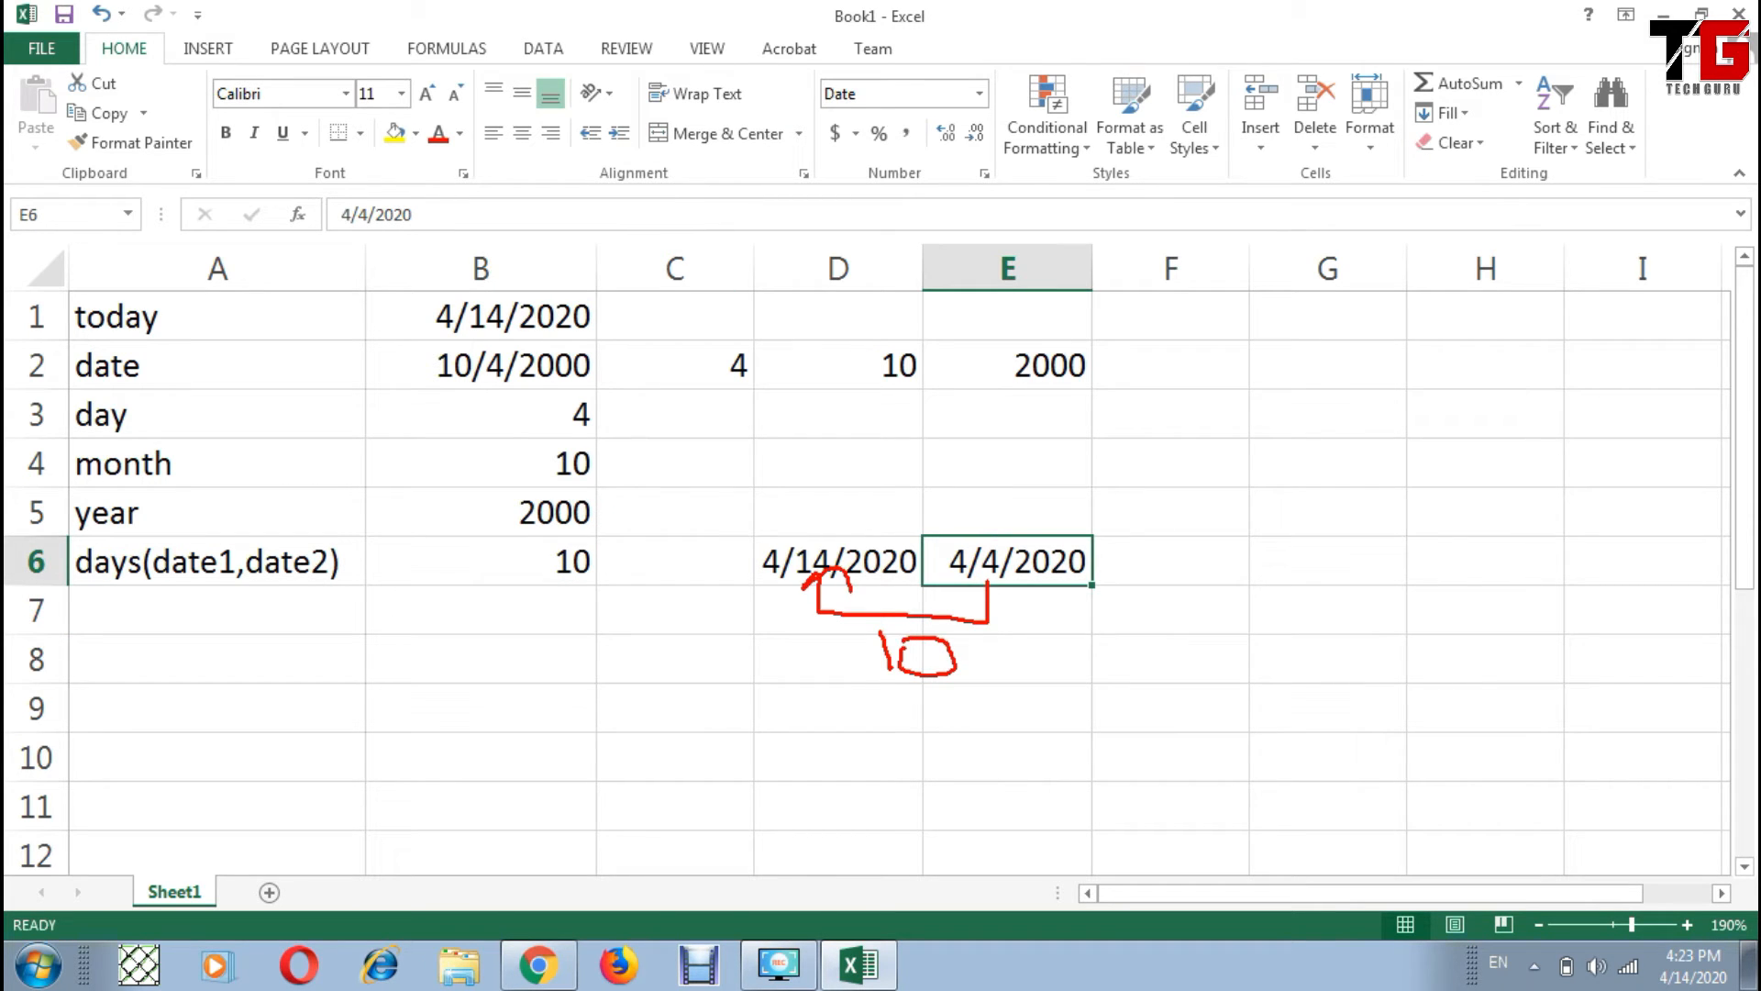
pyautogui.moveTo(861, 694); pyautogui.dragTo(975, 689)
pyautogui.moveTo(907, 527)
pyautogui.mouseDown()
pyautogui.moveTo(850, 524)
pyautogui.moveTo(815, 620)
pyautogui.moveTo(890, 543)
pyautogui.moveTo(974, 500)
pyautogui.moveTo(1087, 587)
pyautogui.mouseUp()
pyautogui.press('Escape')
# Step: Label cell A7 "datedif(date1,date2,parameter)" to introduce the DATEDIF function and its arguments
pyautogui.press('Return')
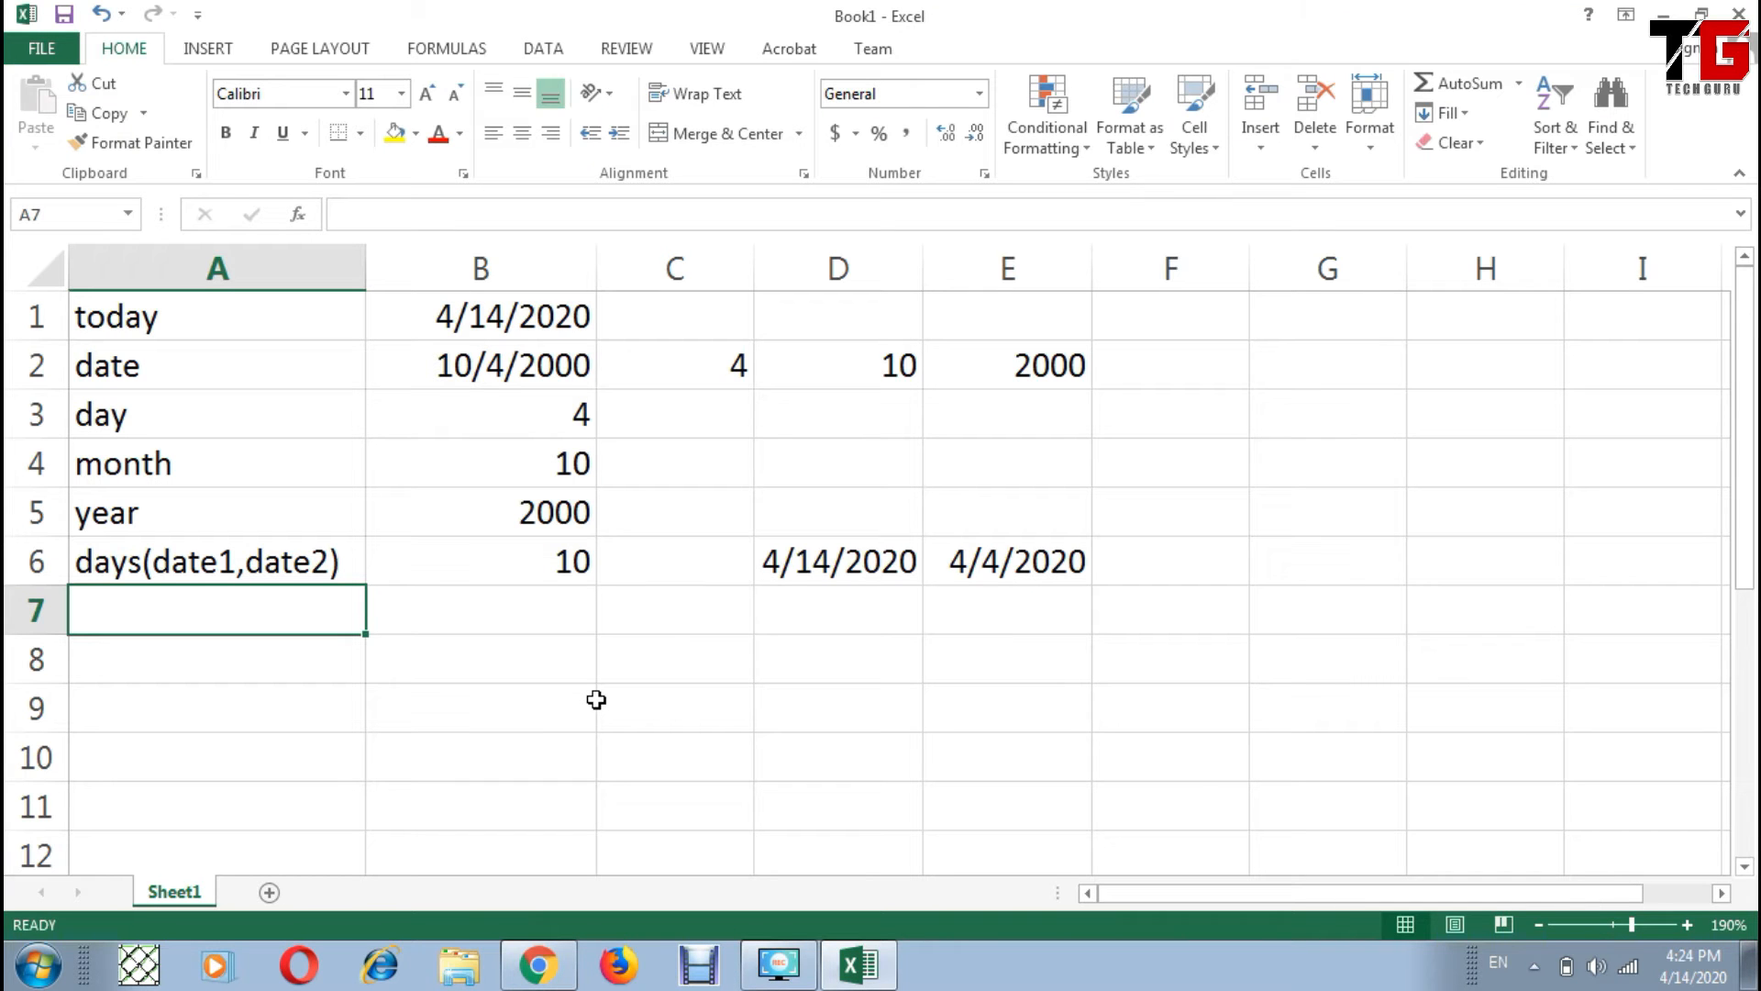
pyautogui.write('dia')
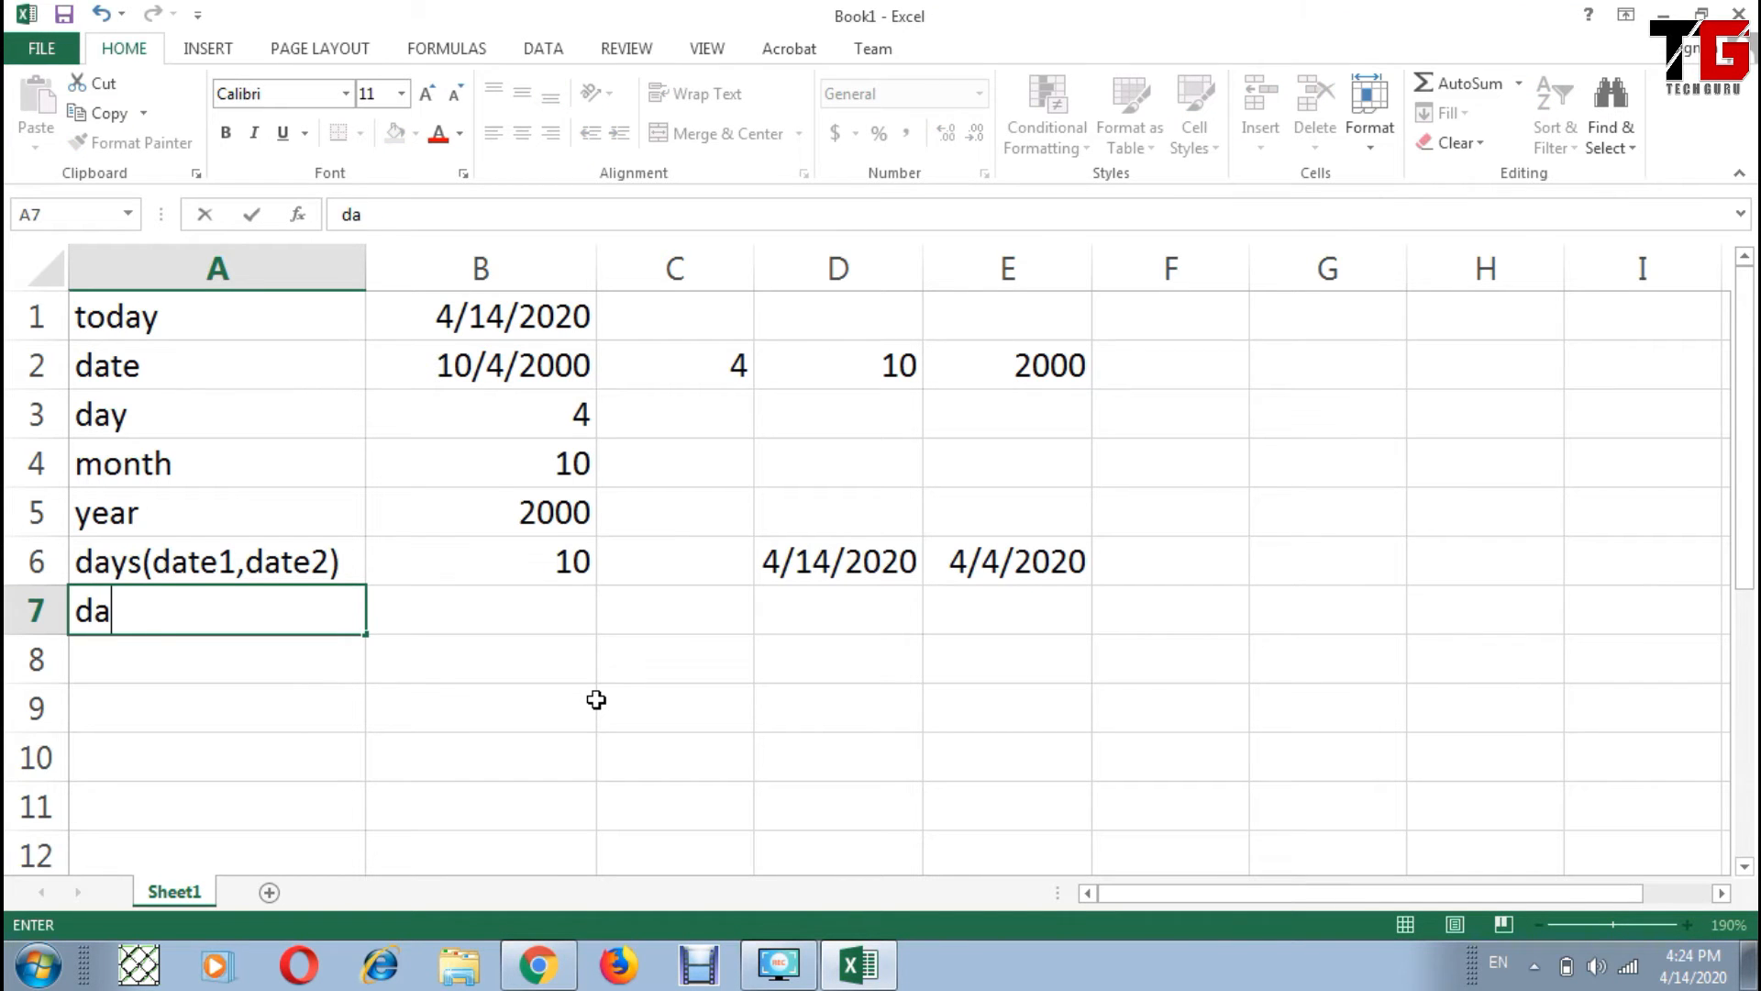
pyautogui.write('tedif(date')
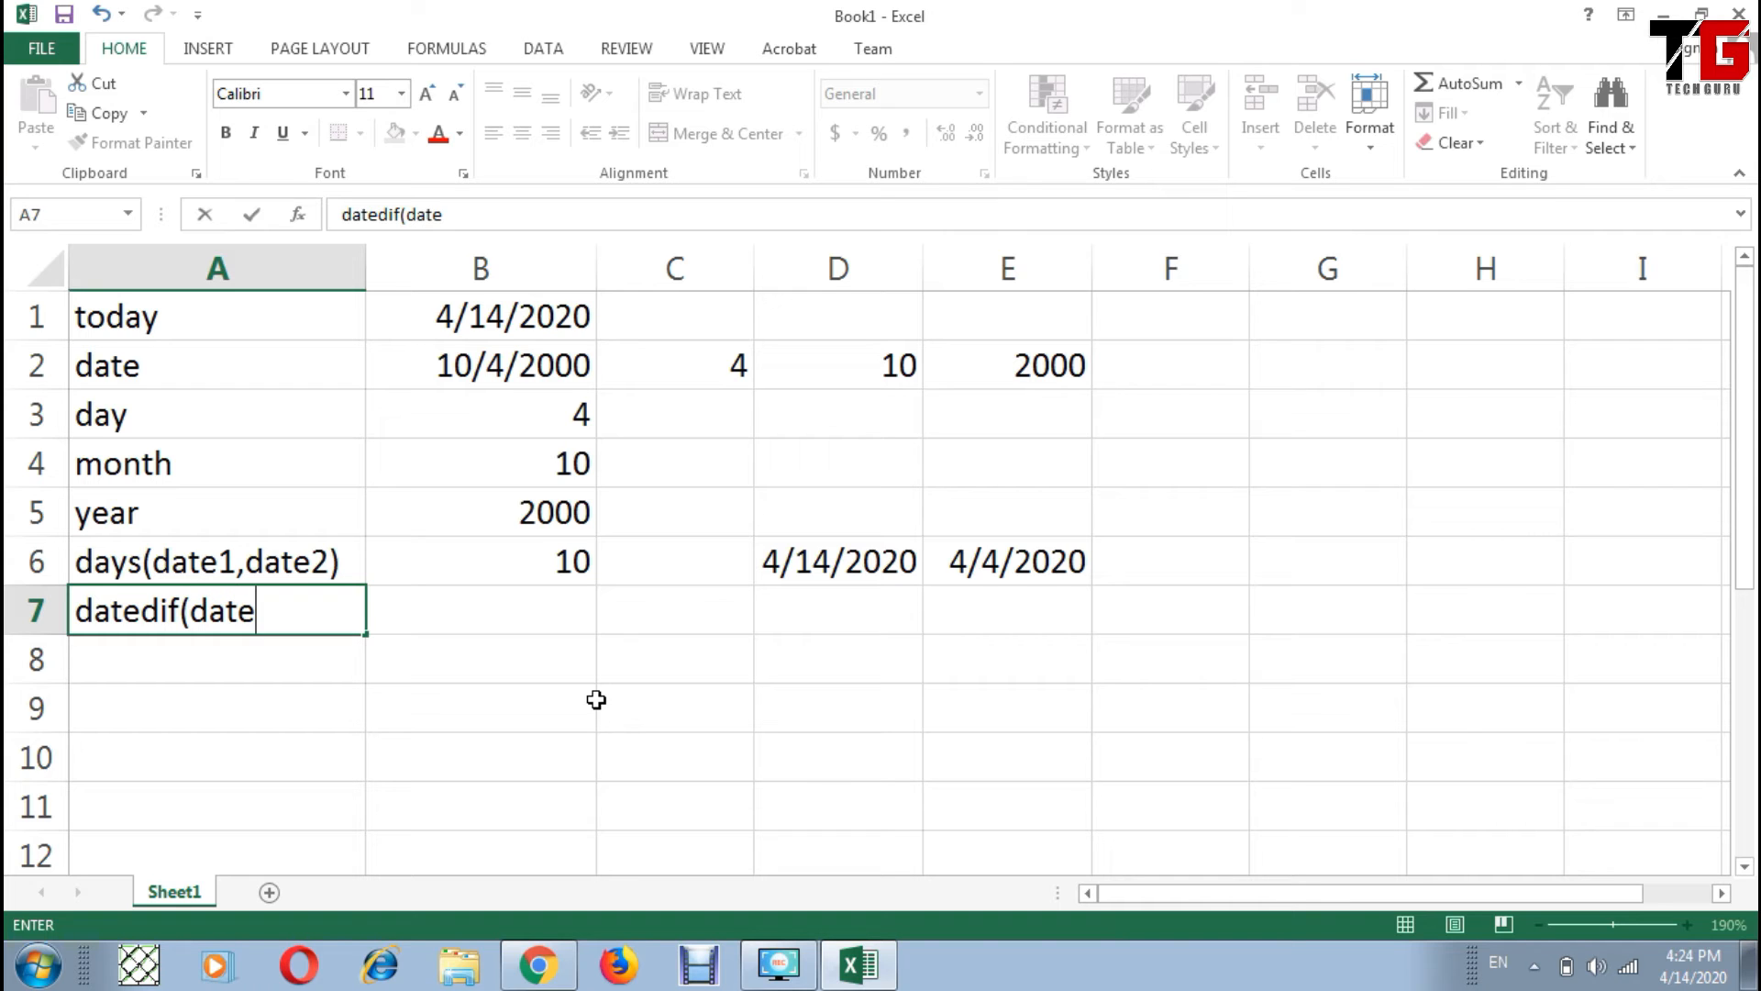
pyautogui.write('1,date2,')
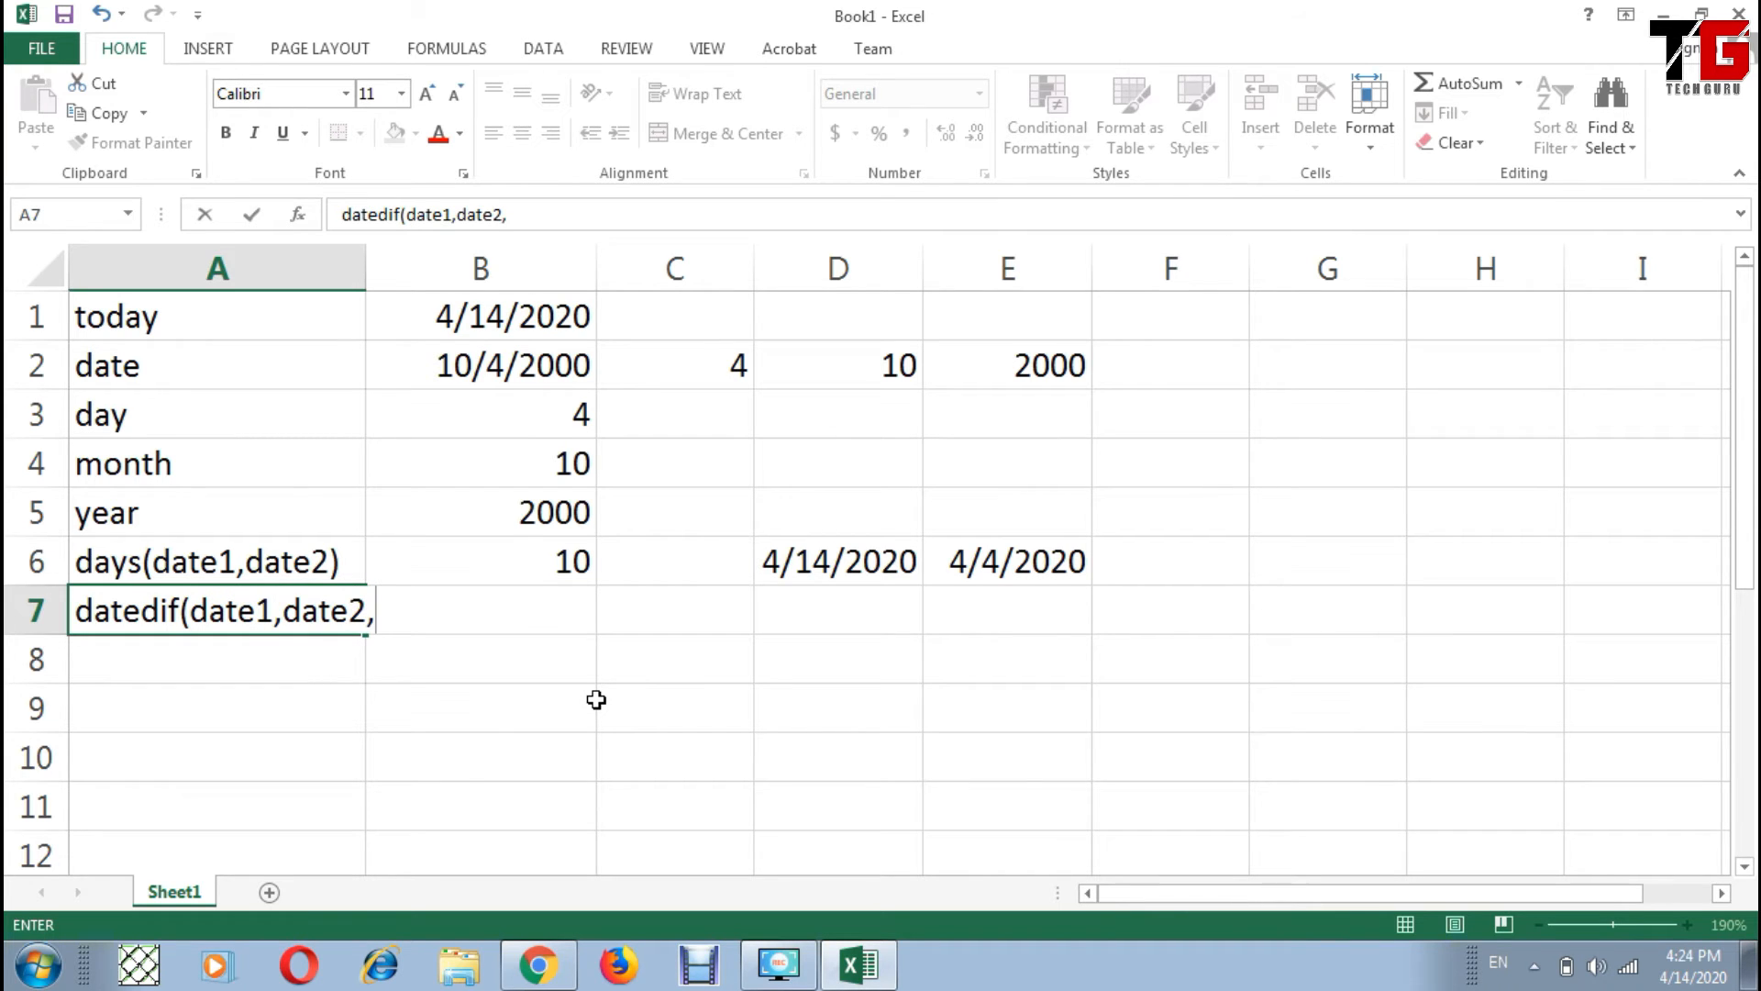
pyautogui.write('para')
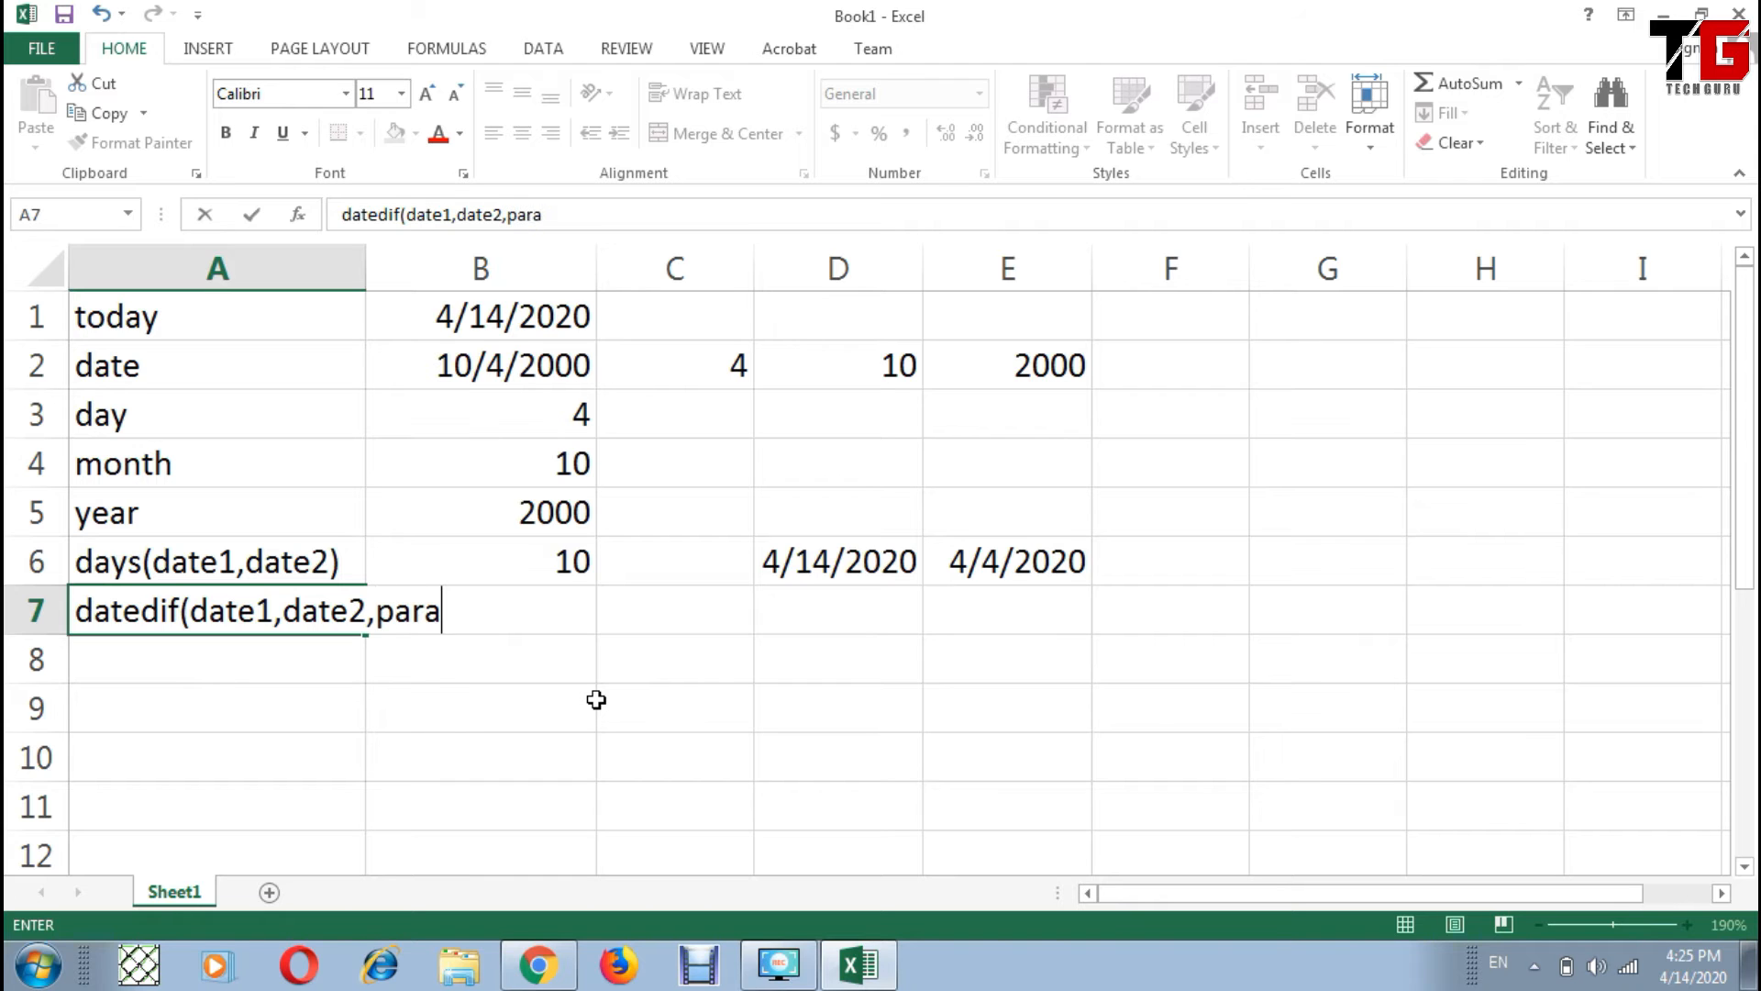
pyautogui.write('meter)')
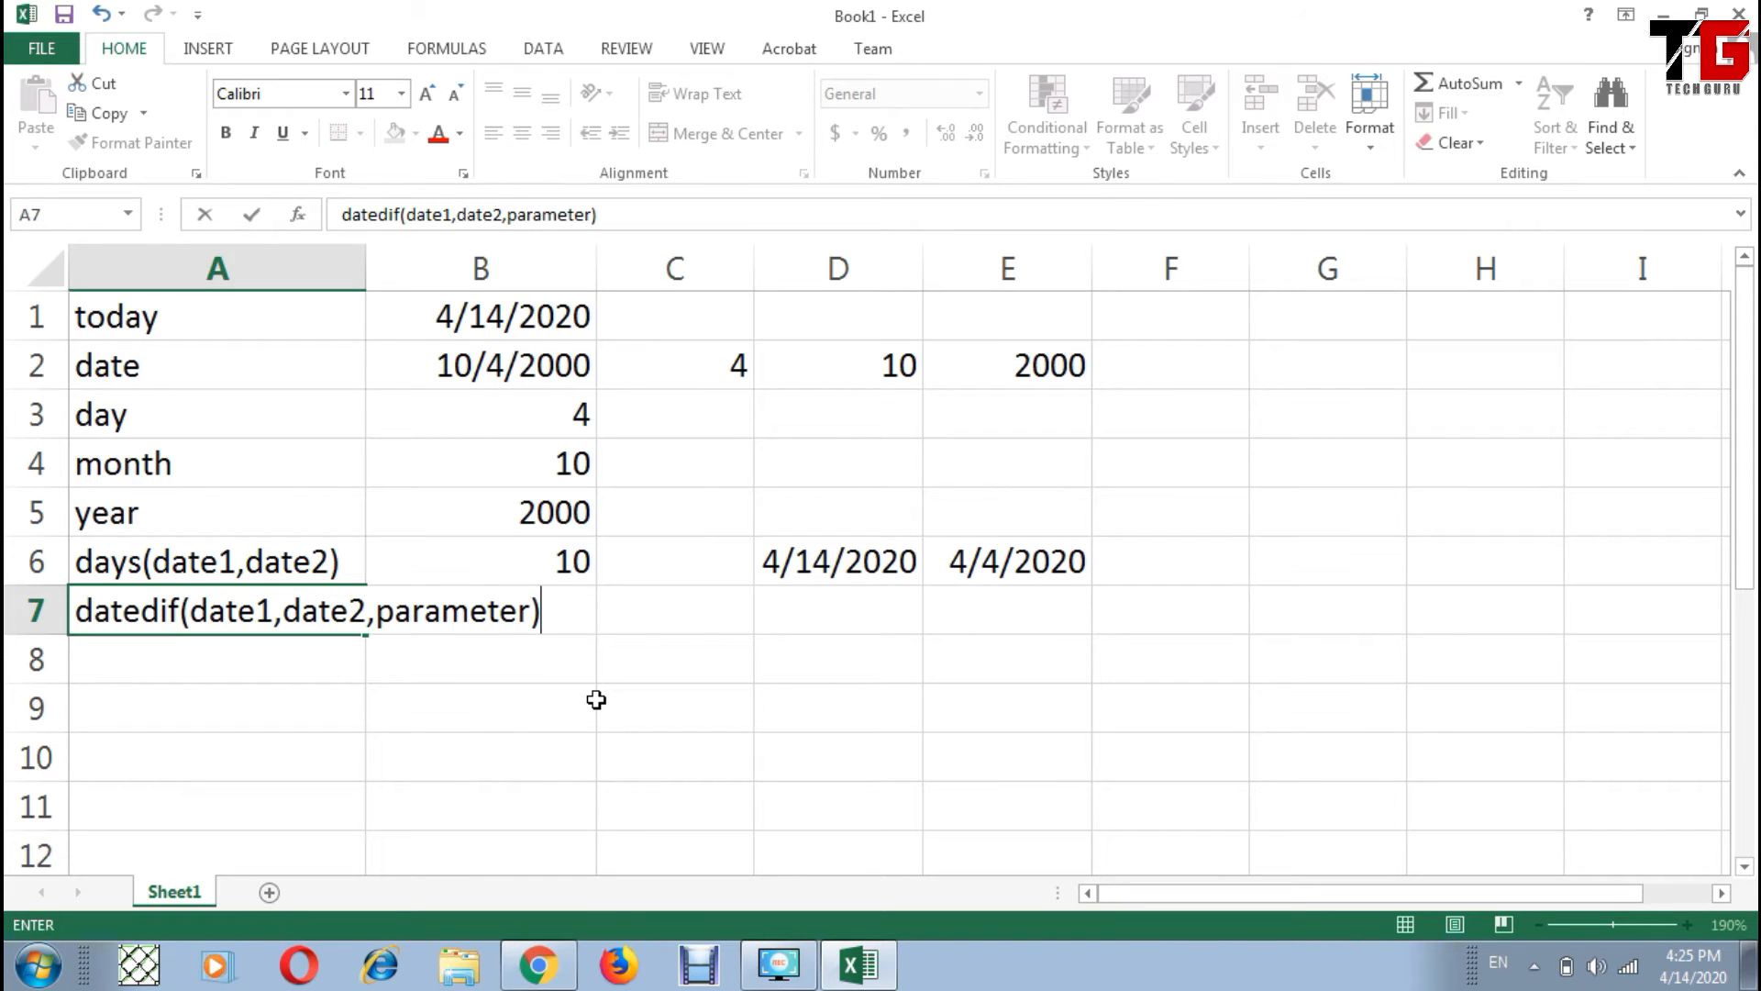
pyautogui.press('Up')
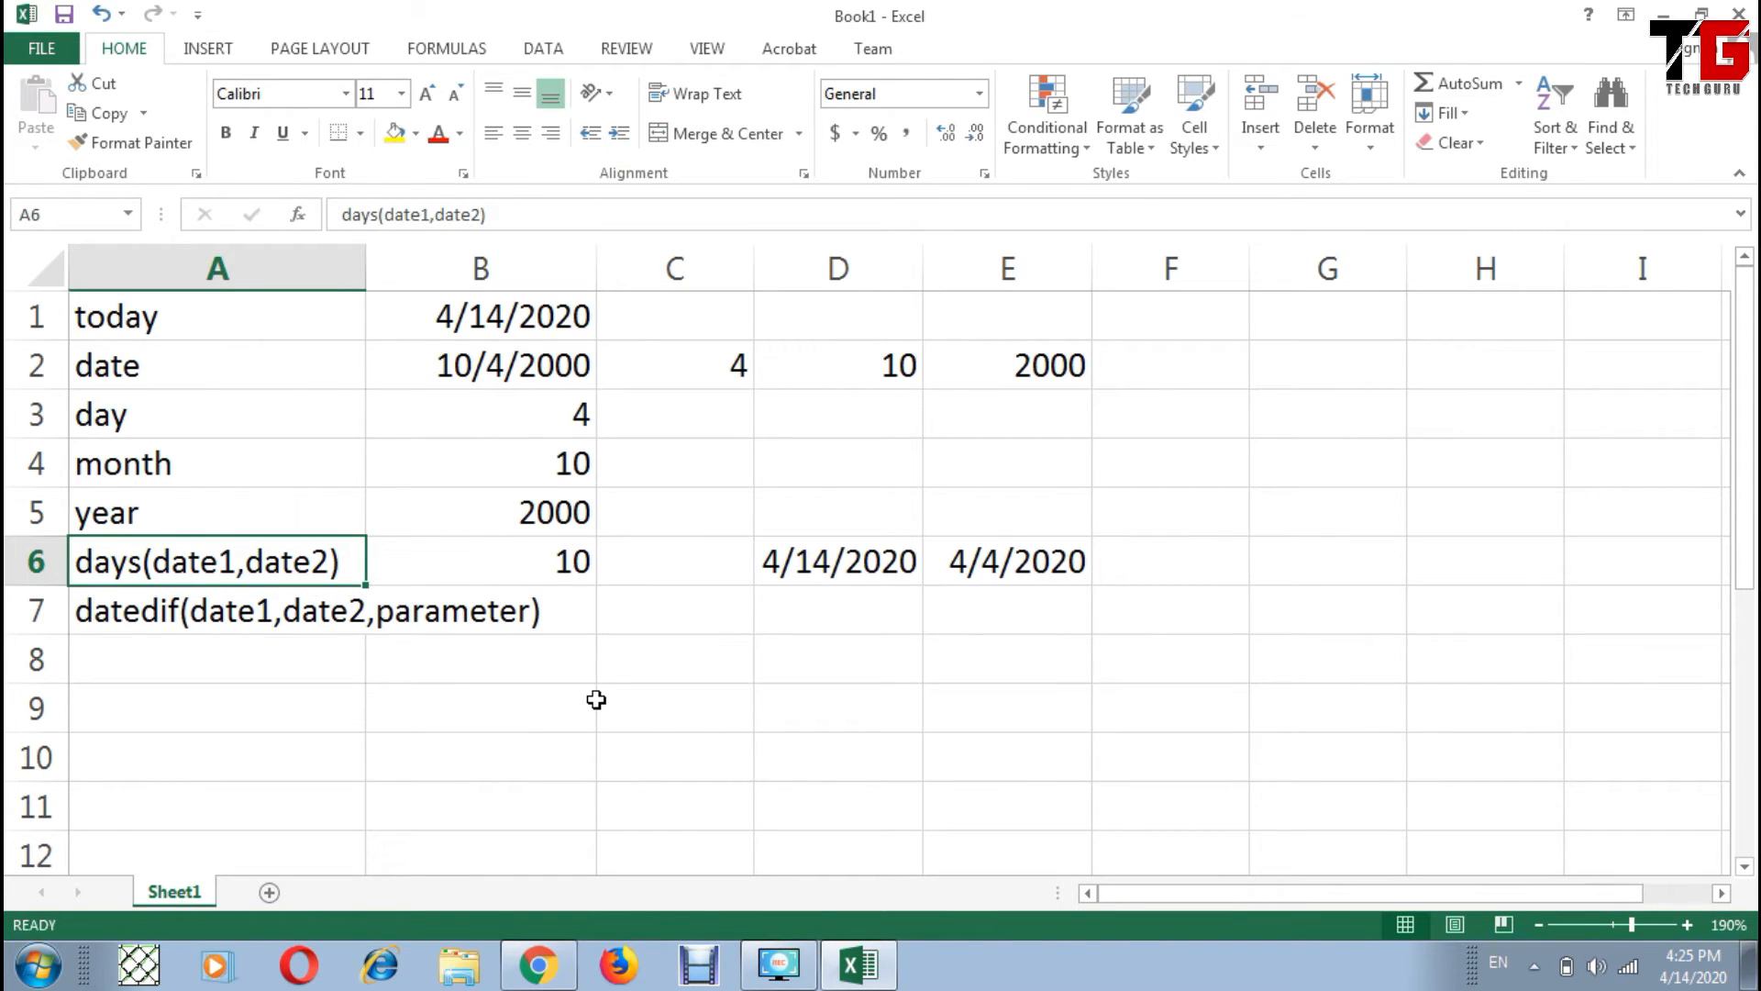
pyautogui.press('Right')
pyautogui.press('Right')
pyautogui.press('Right')
pyautogui.press('Right')
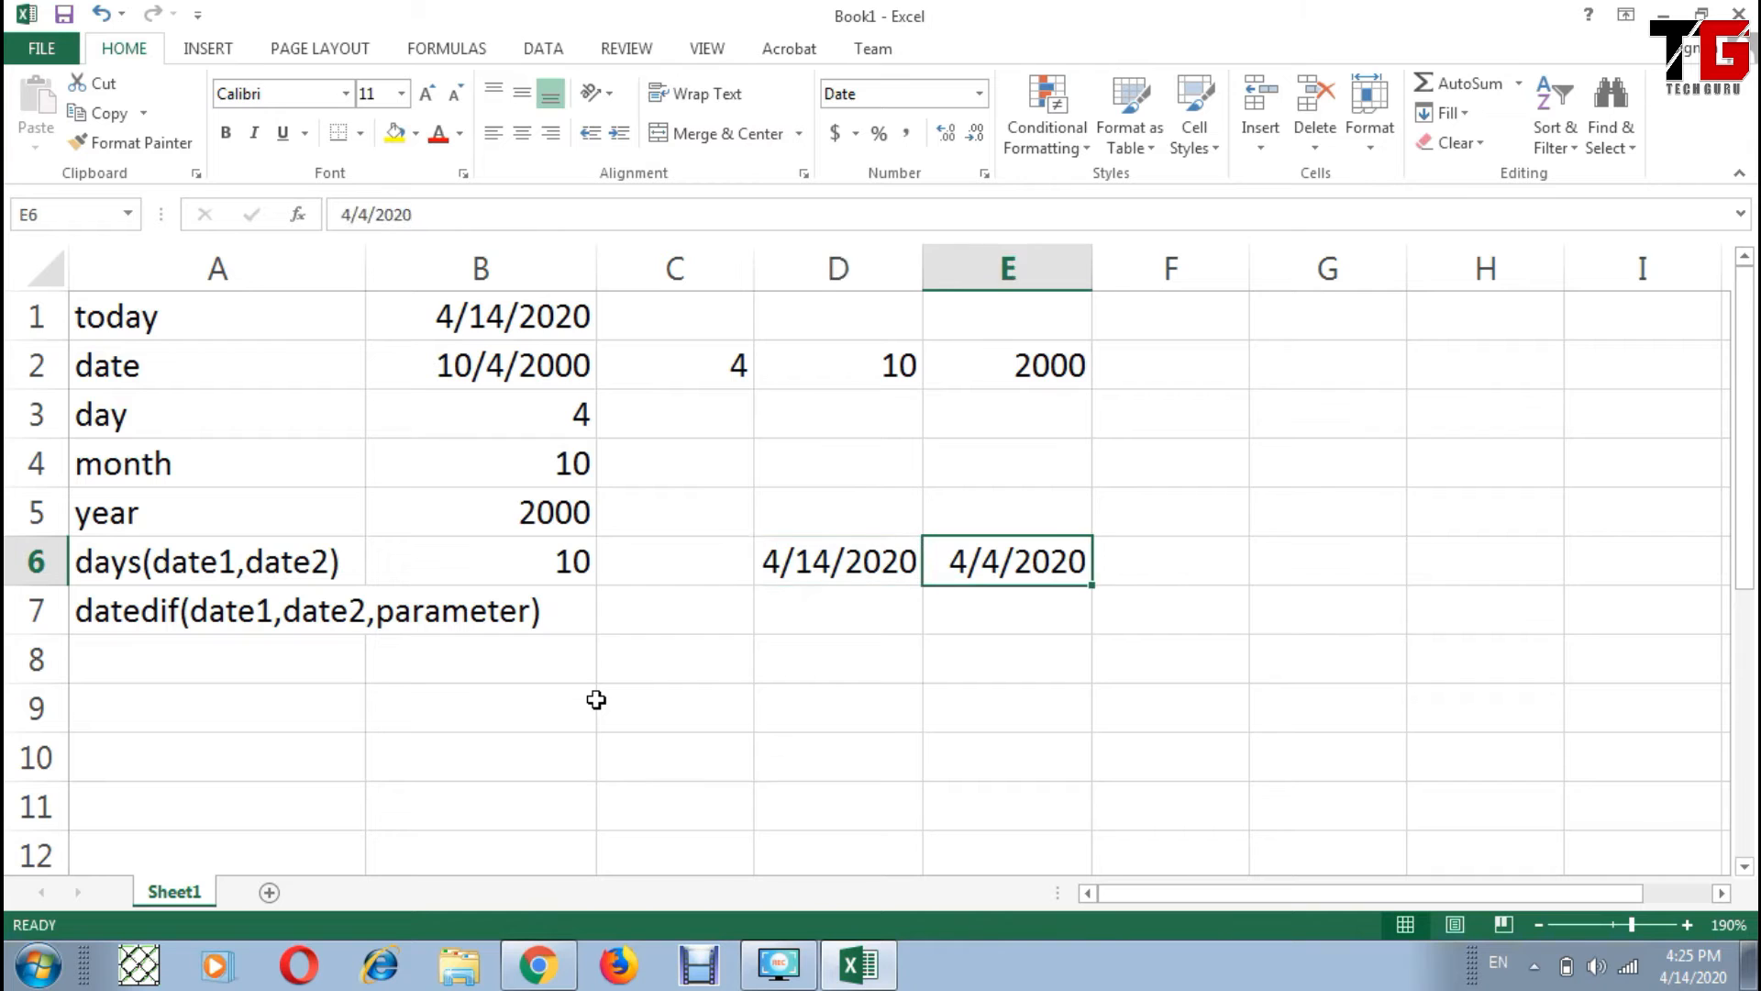
pyautogui.press('Left')
pyautogui.press('Left')
pyautogui.press('Left')
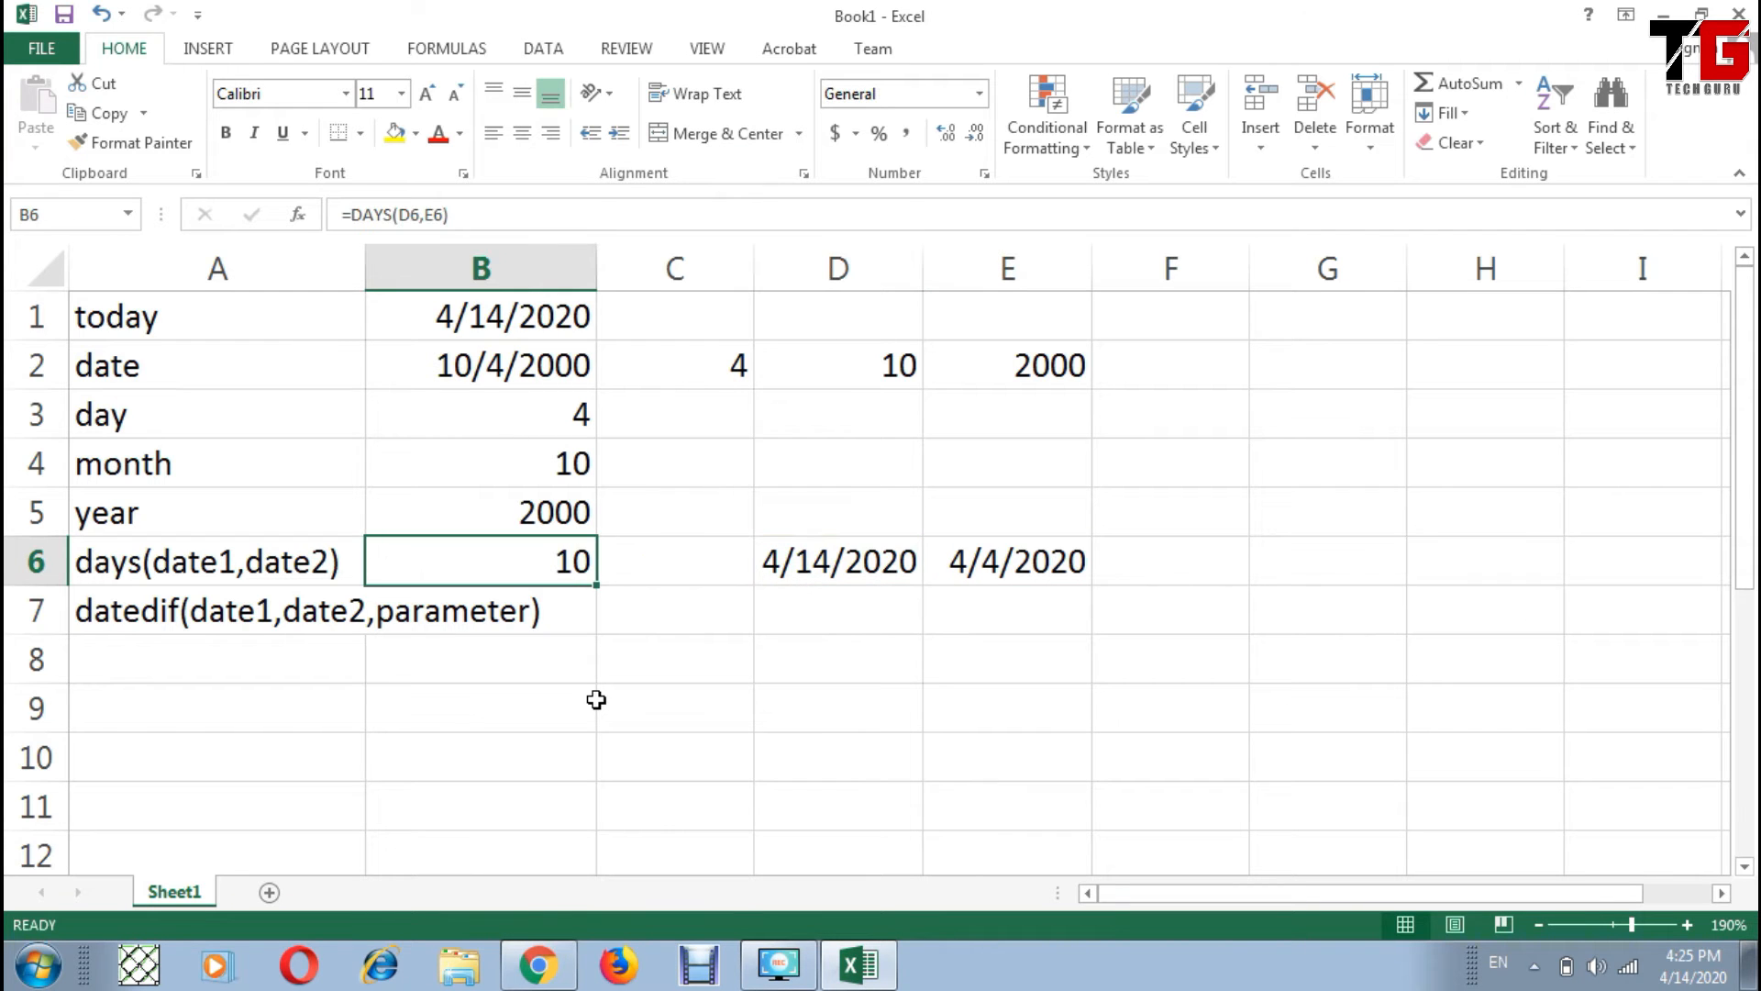
# Step: Enter =TODAY() in cell D7 and the date 4/14/1999 in cell E7
pyautogui.press('Down')
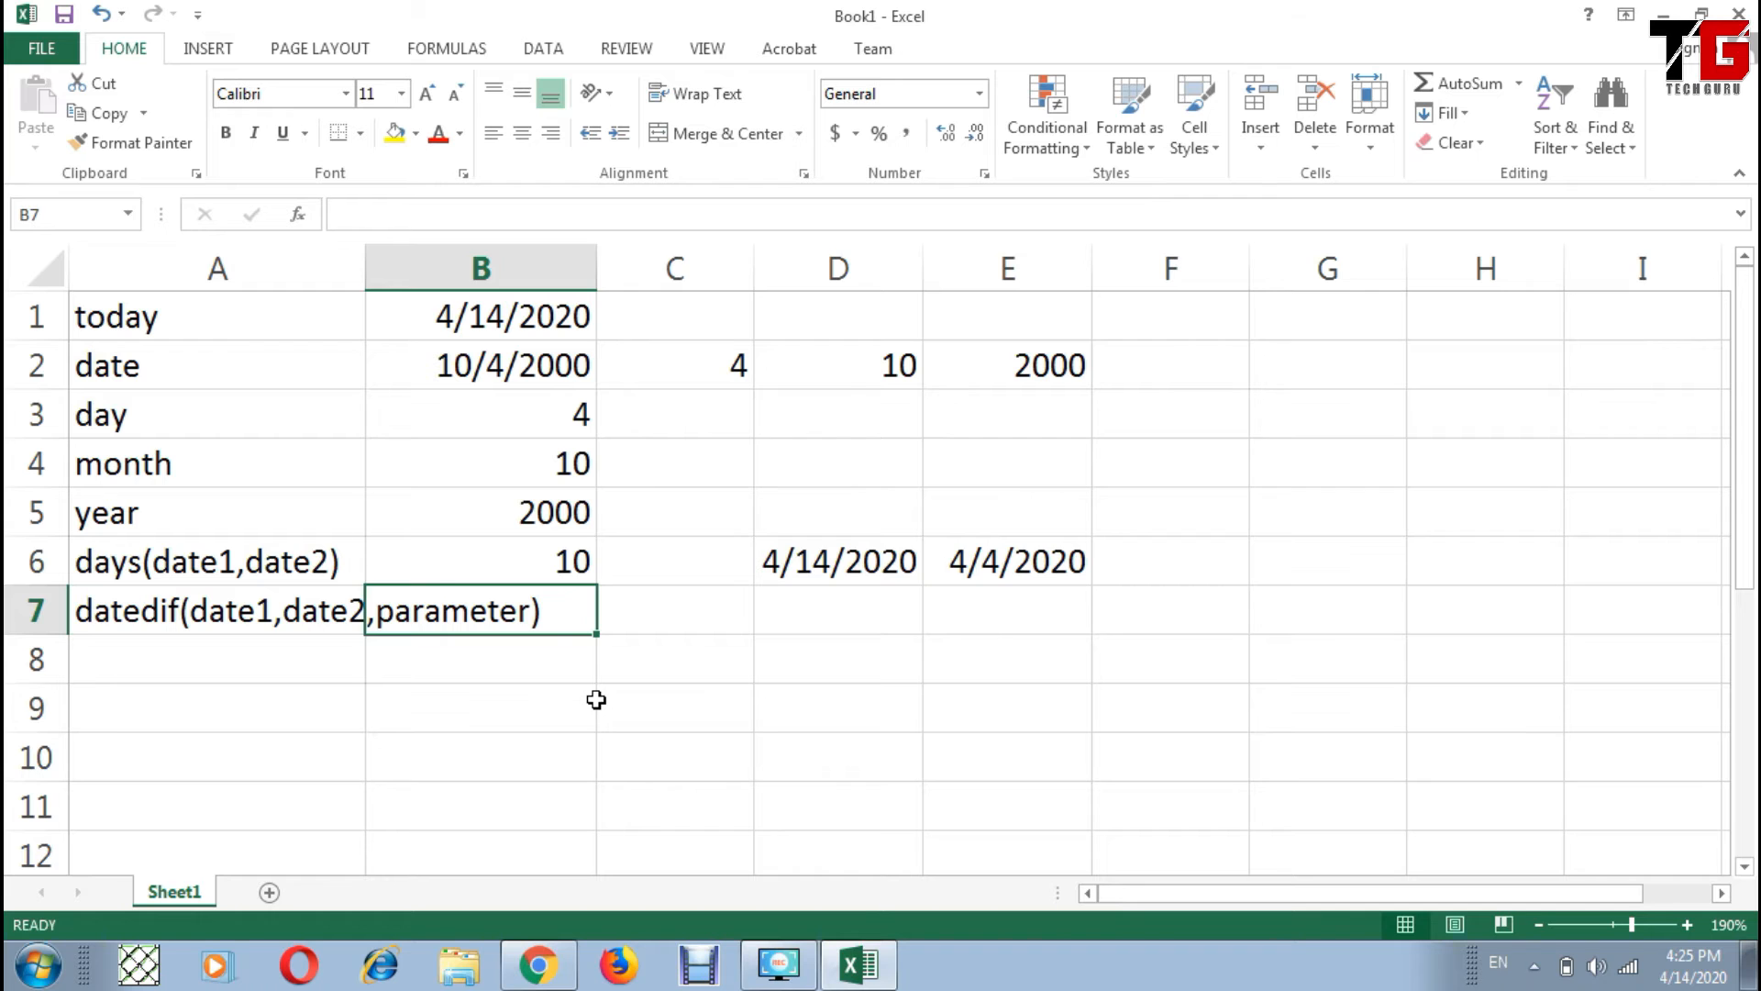
pyautogui.press('Right')
pyautogui.press('Right')
pyautogui.write('=today()')
pyautogui.press('Tab')
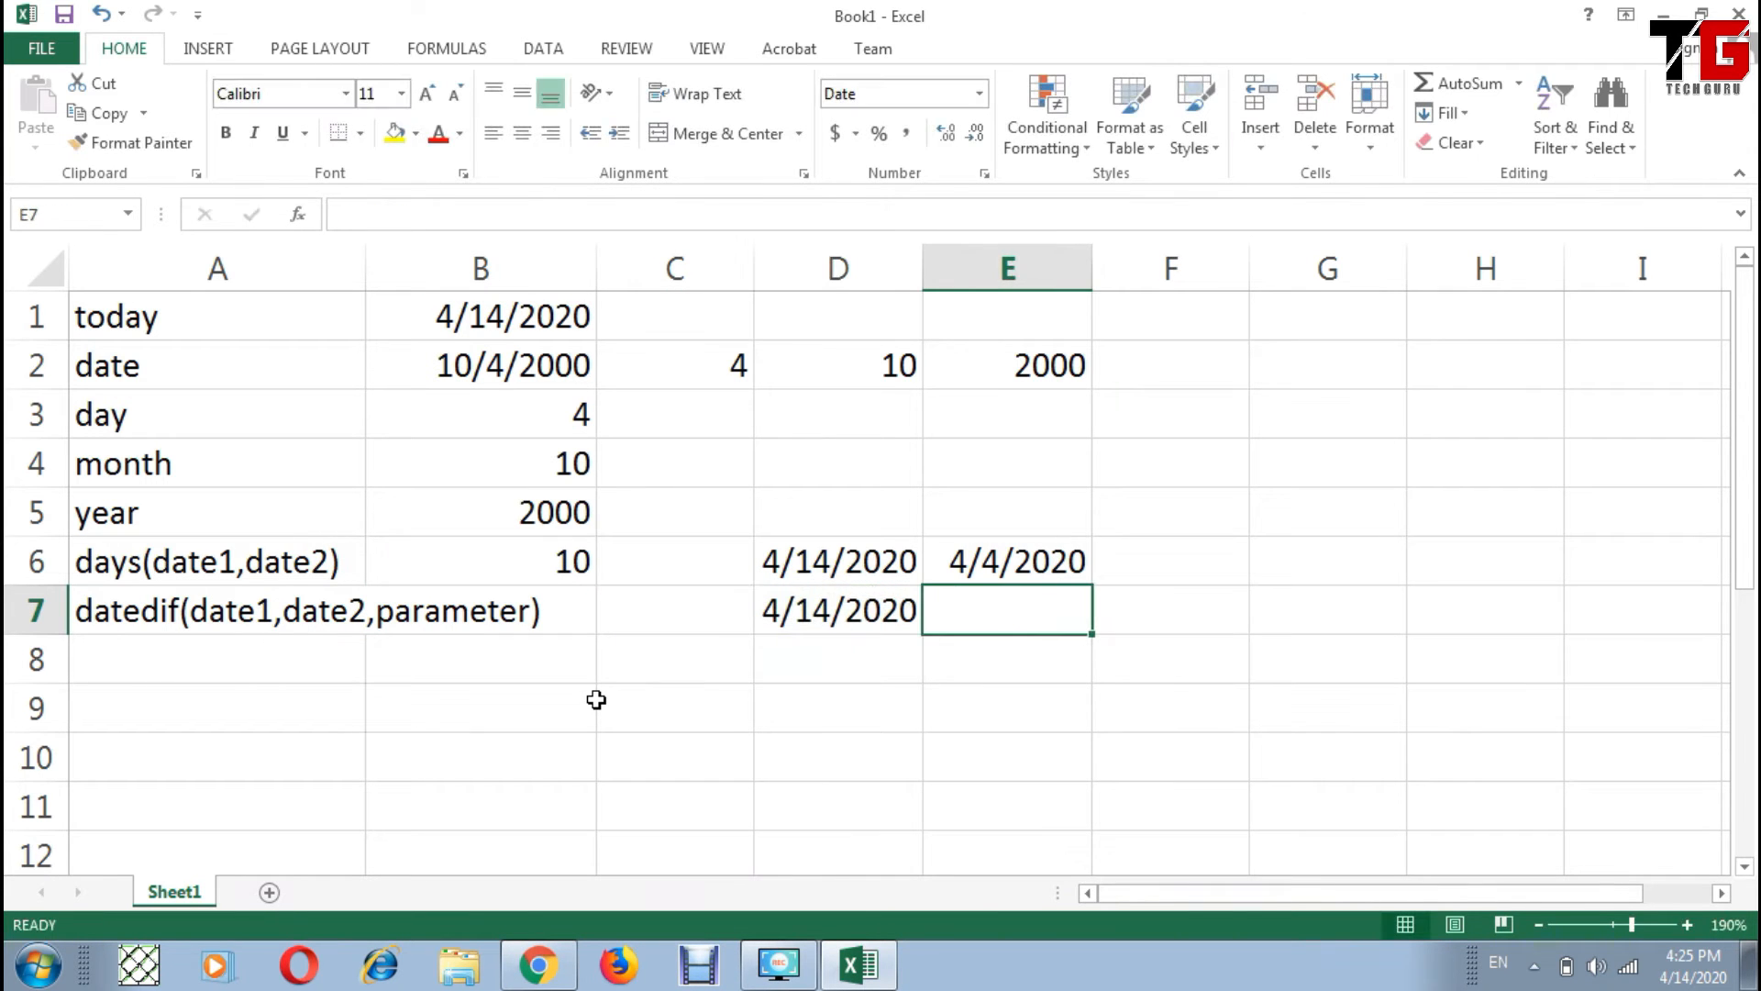
pyautogui.write('4/14/')
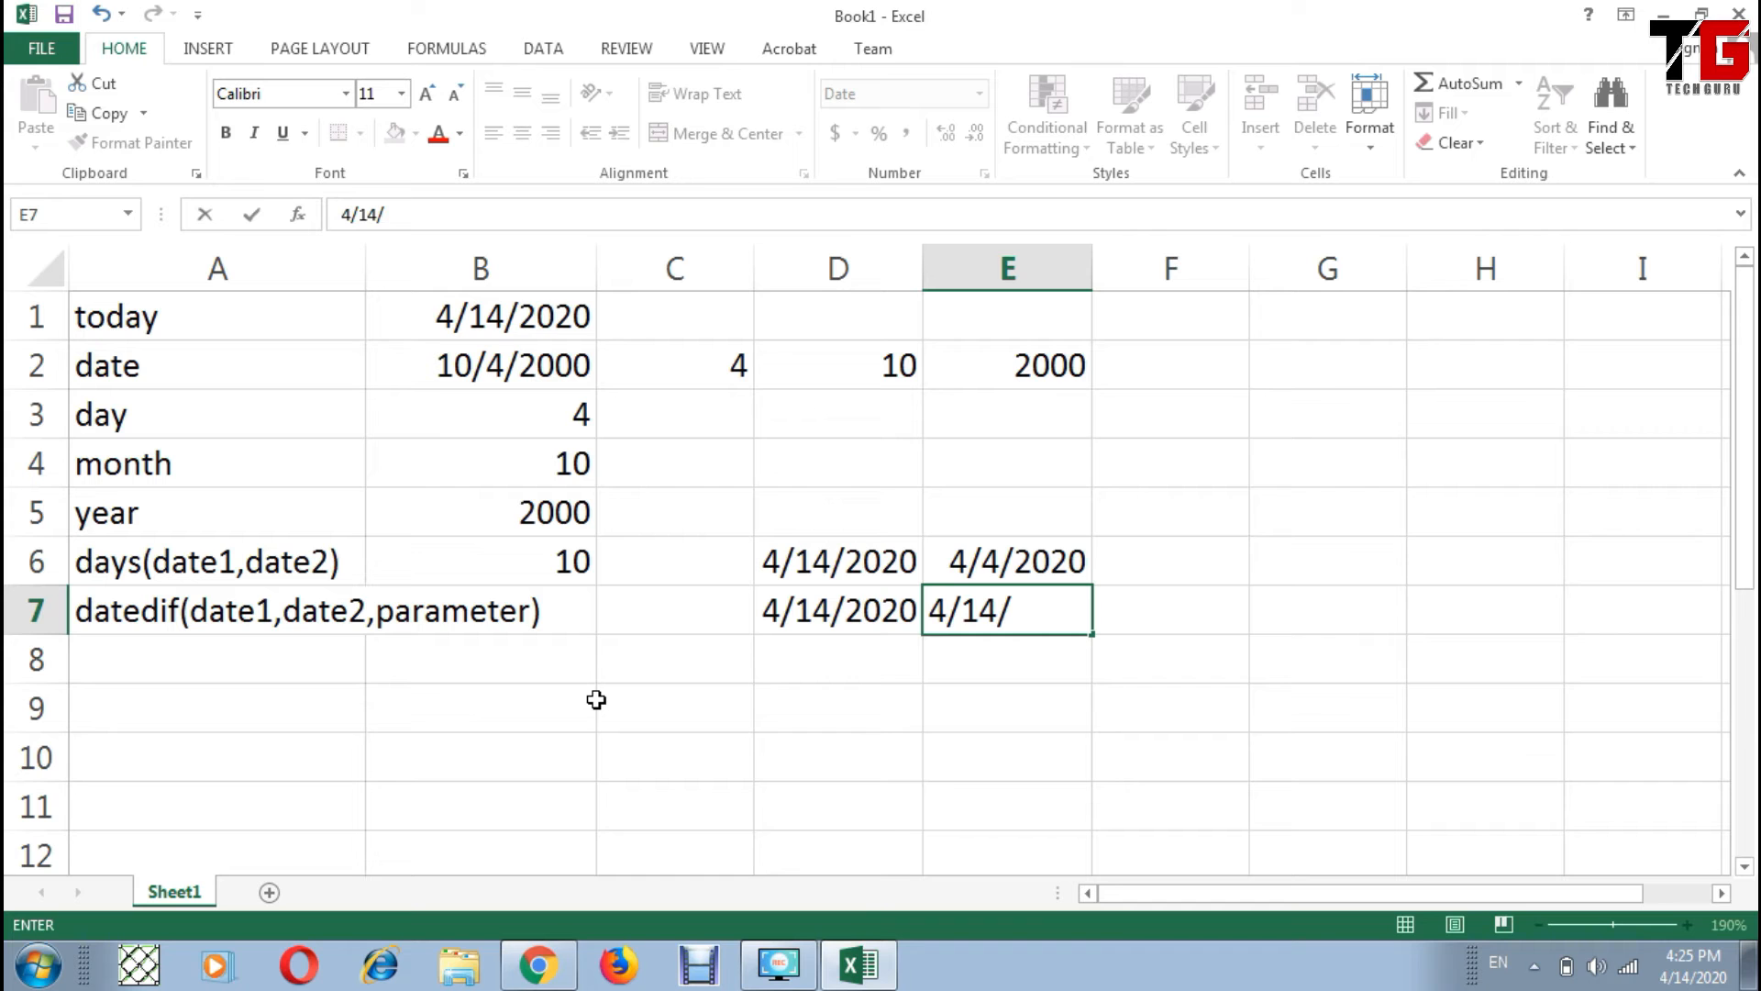
pyautogui.write('1999')
pyautogui.press('Return')
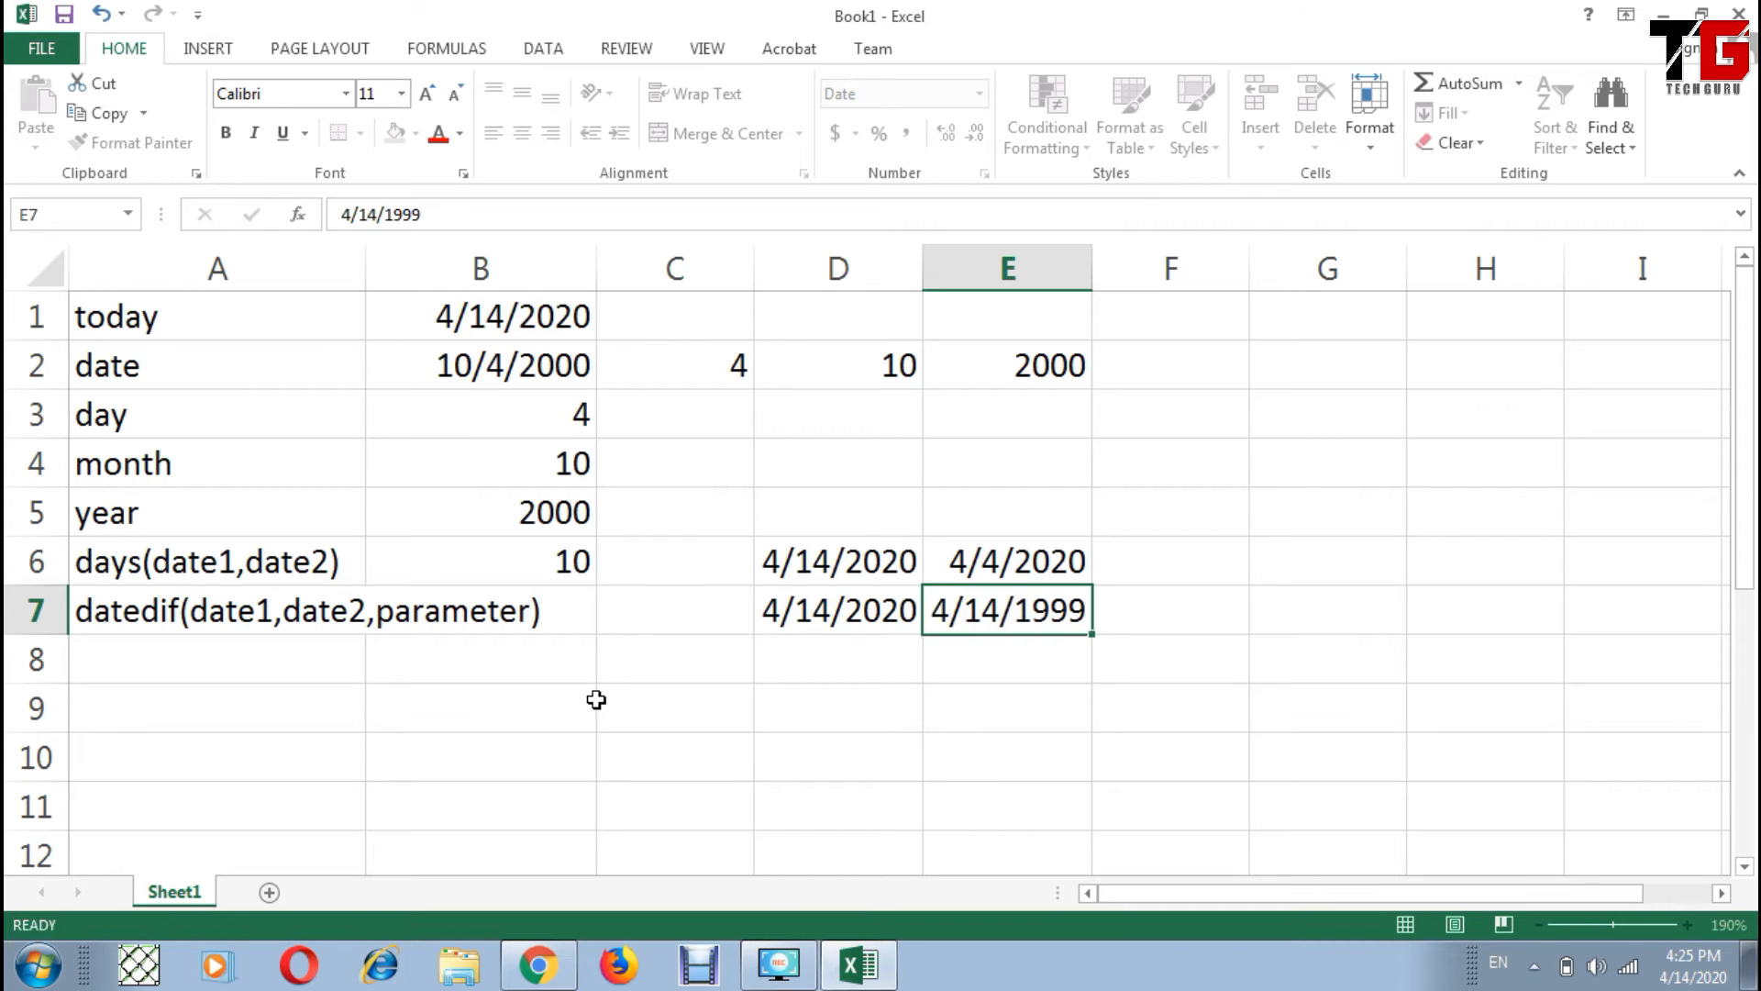
# Step: Enter =DATEDIF(D7,E7,"y") in cell B7 and check its result
pyautogui.press('Up')
pyautogui.press('Left')
pyautogui.press('Left')
pyautogui.press('Left')
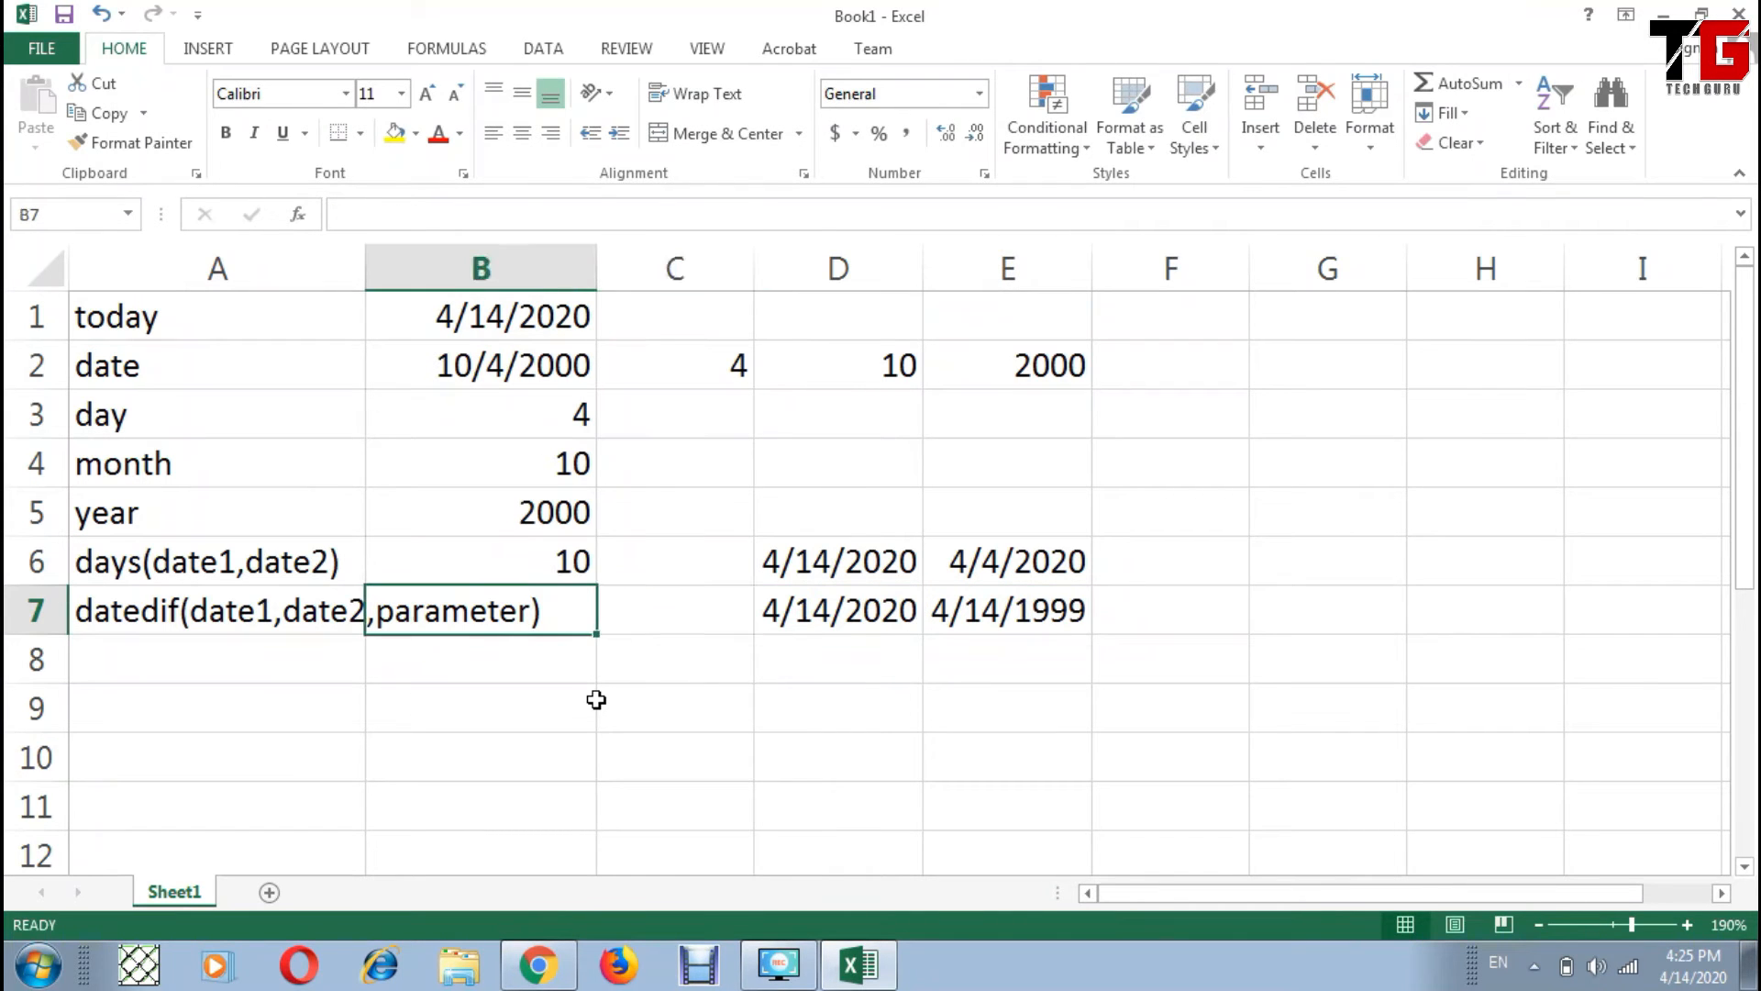
pyautogui.write('=dat')
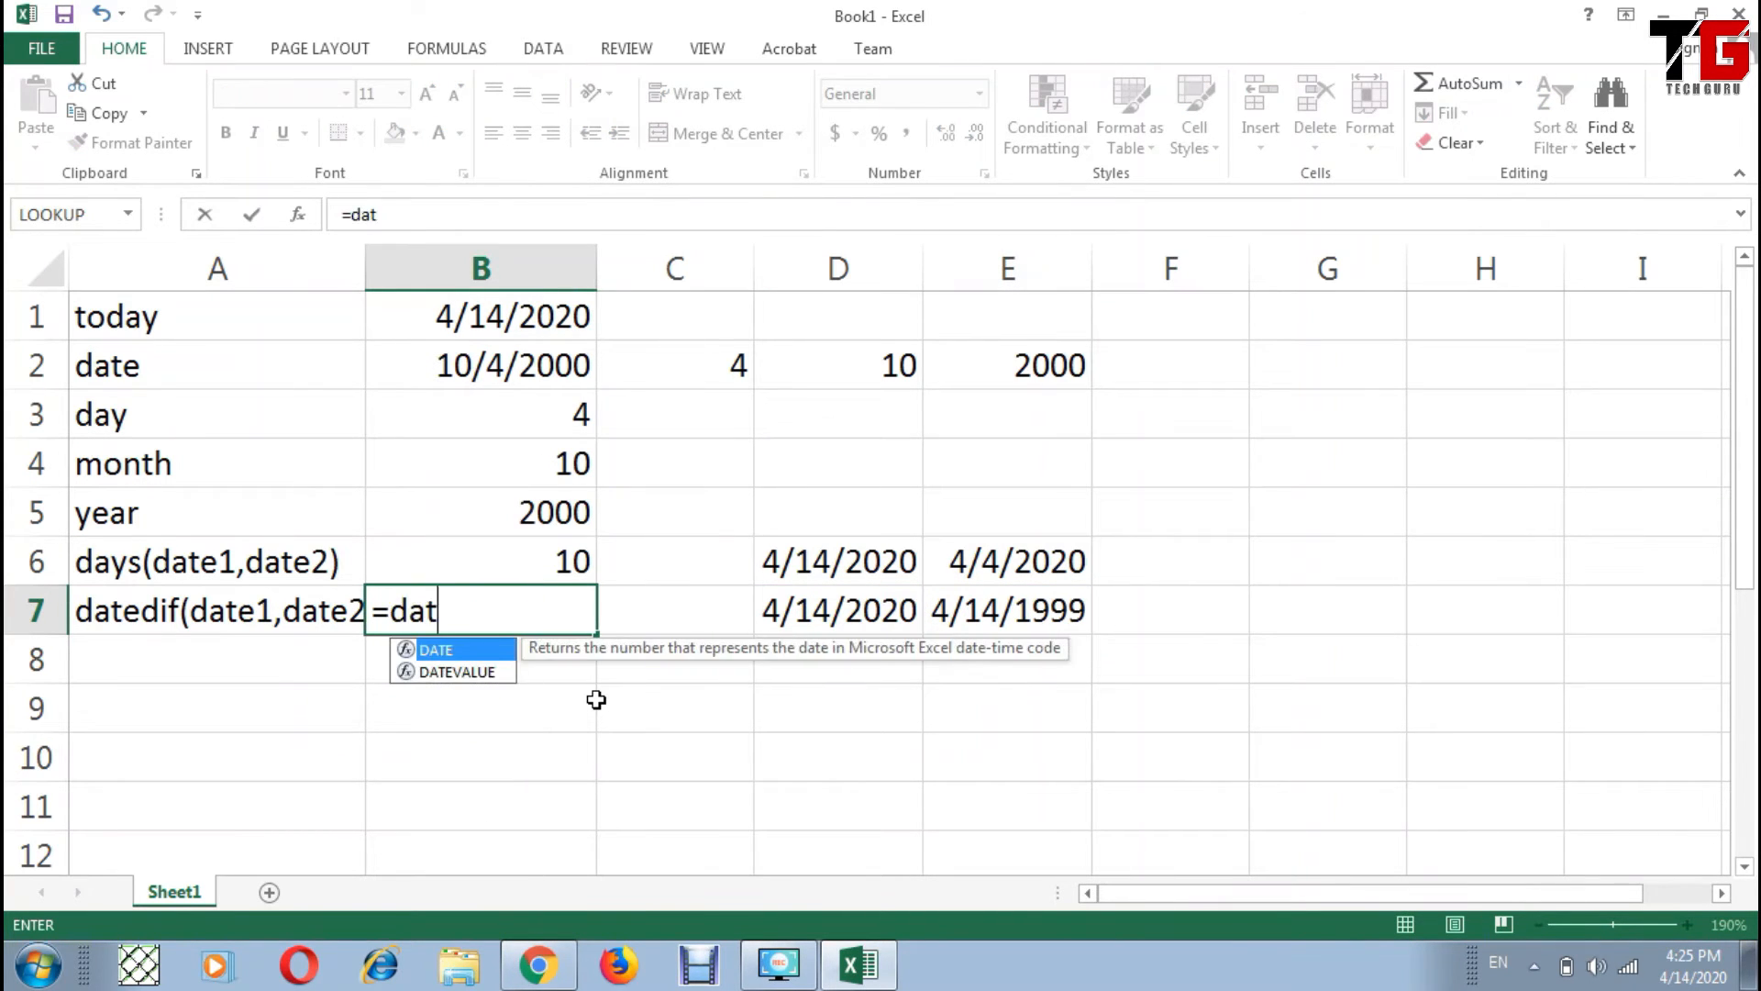
pyautogui.write('edif(')
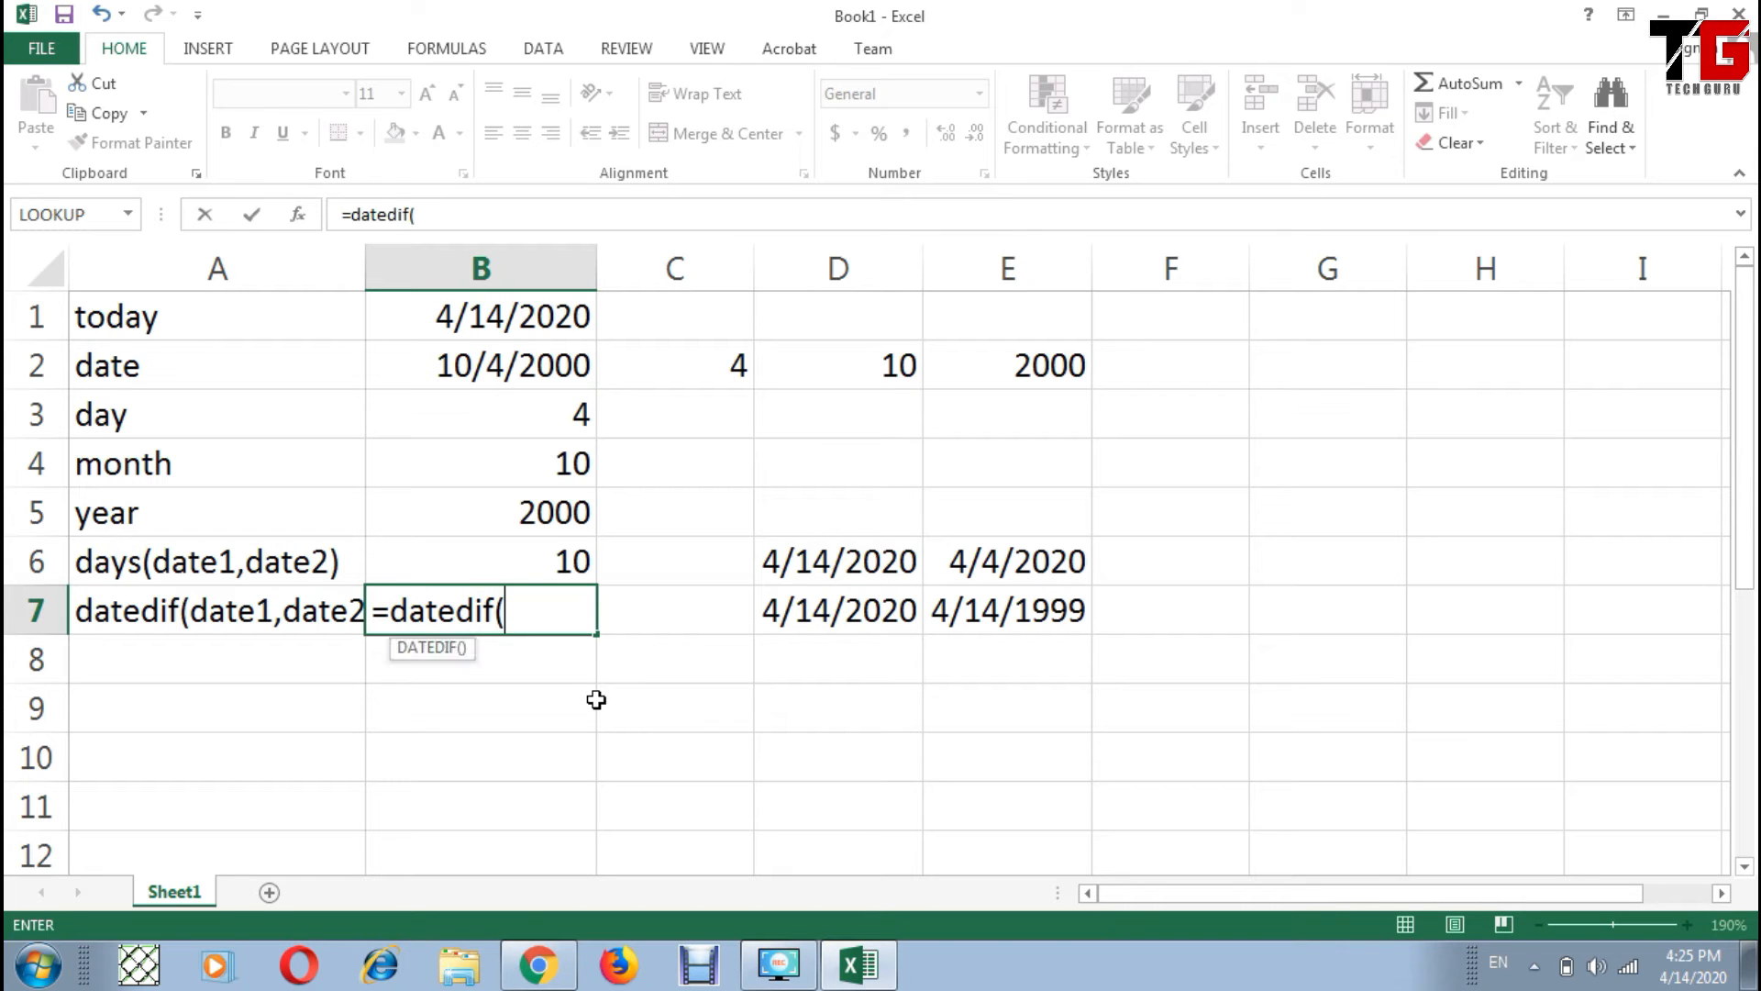
pyautogui.click(786, 611)
pyautogui.write(',')
pyautogui.click(1007, 610)
pyautogui.write(',')
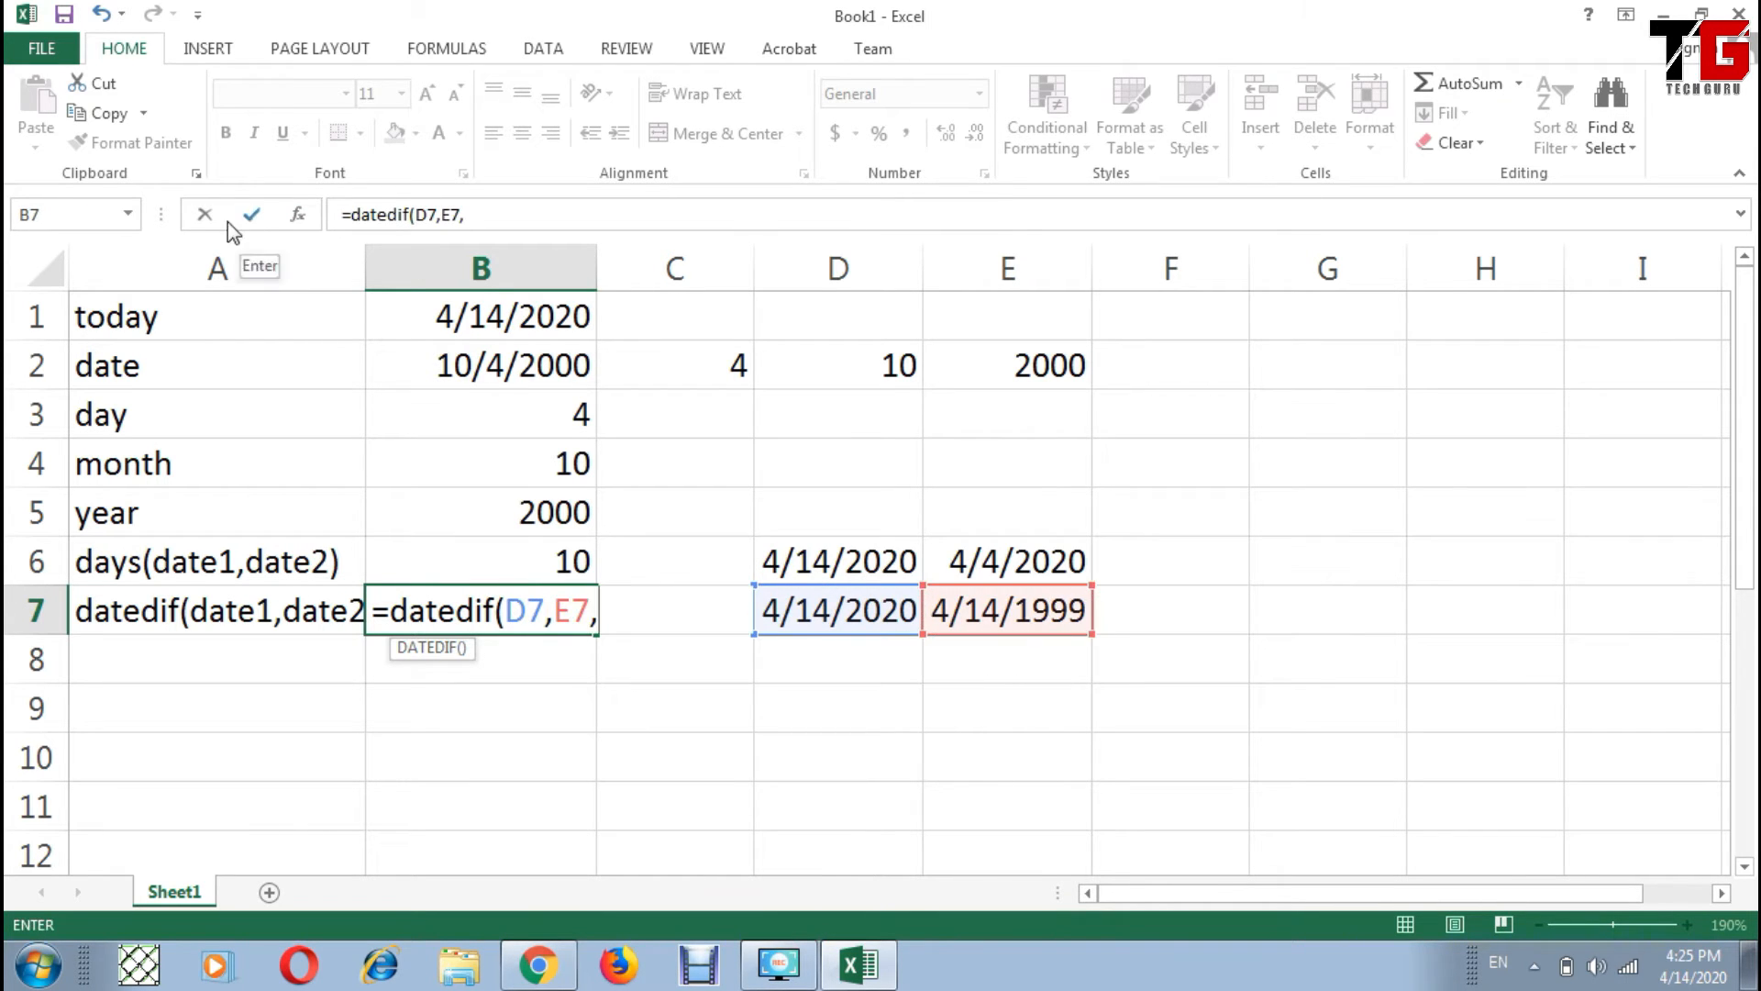
pyautogui.write('"y")')
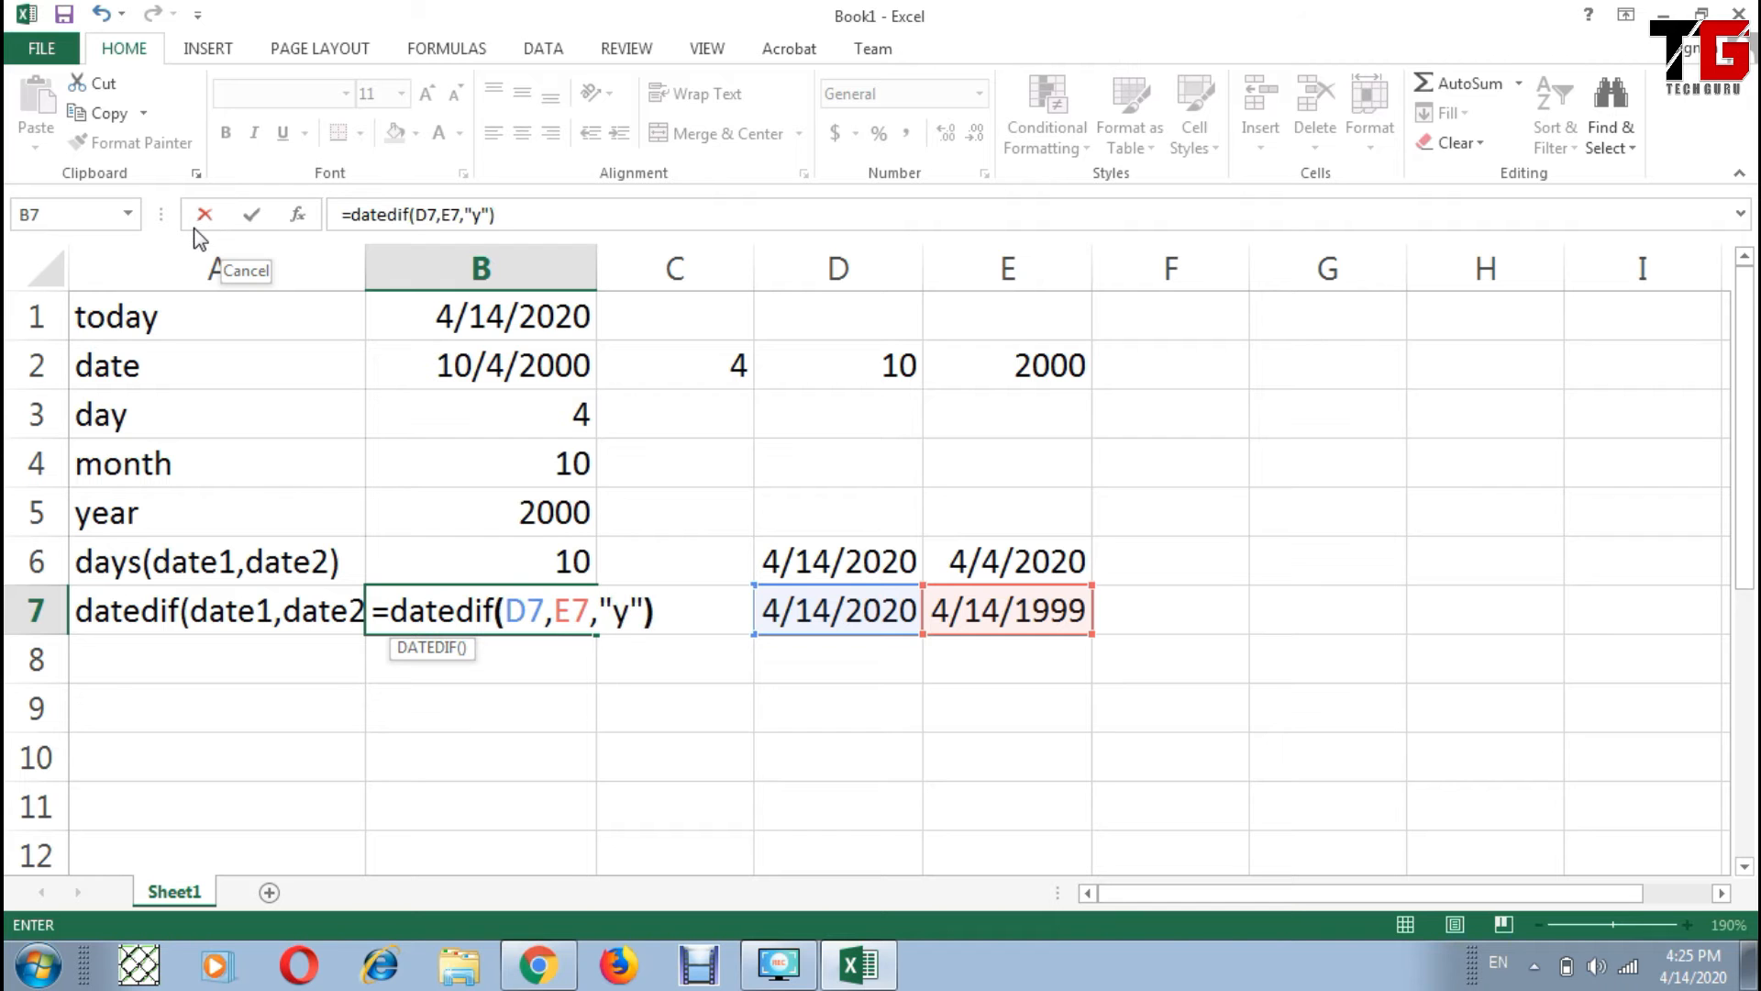
pyautogui.press('Return')
pyautogui.press('Up')
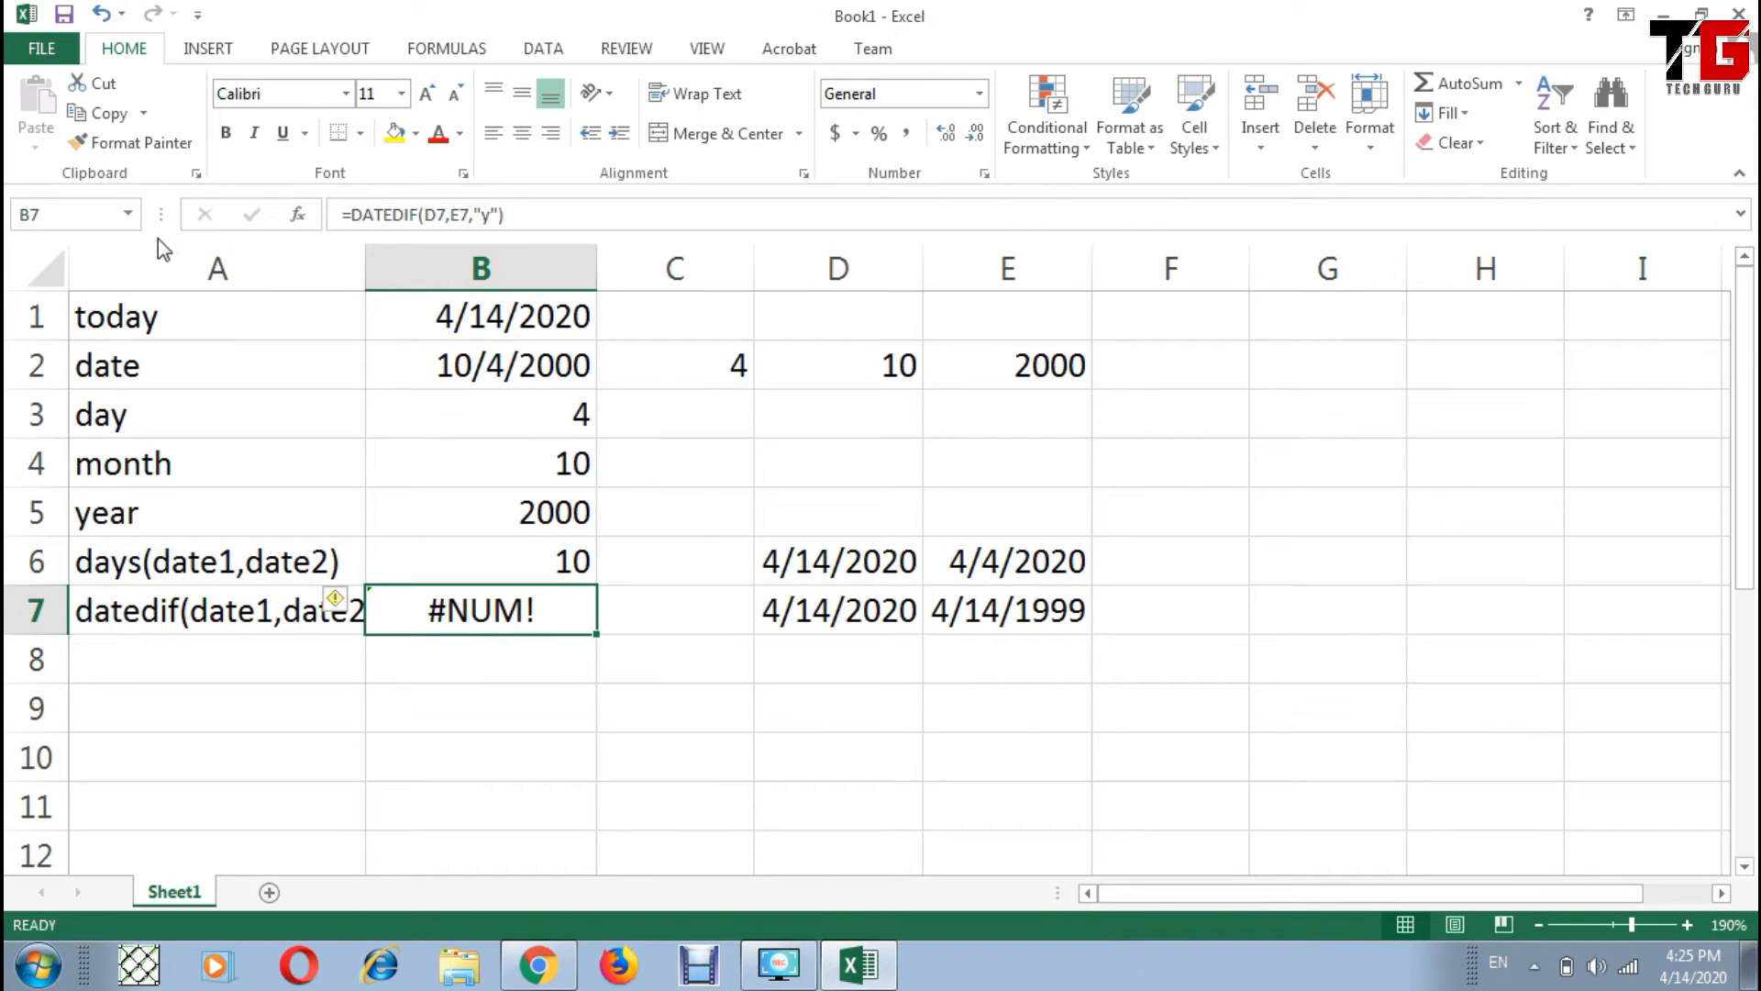
# Step: Swap the two date references in B7 so the formula reads =DATEDIF(E7,D7,"y")
pyautogui.press('F2')
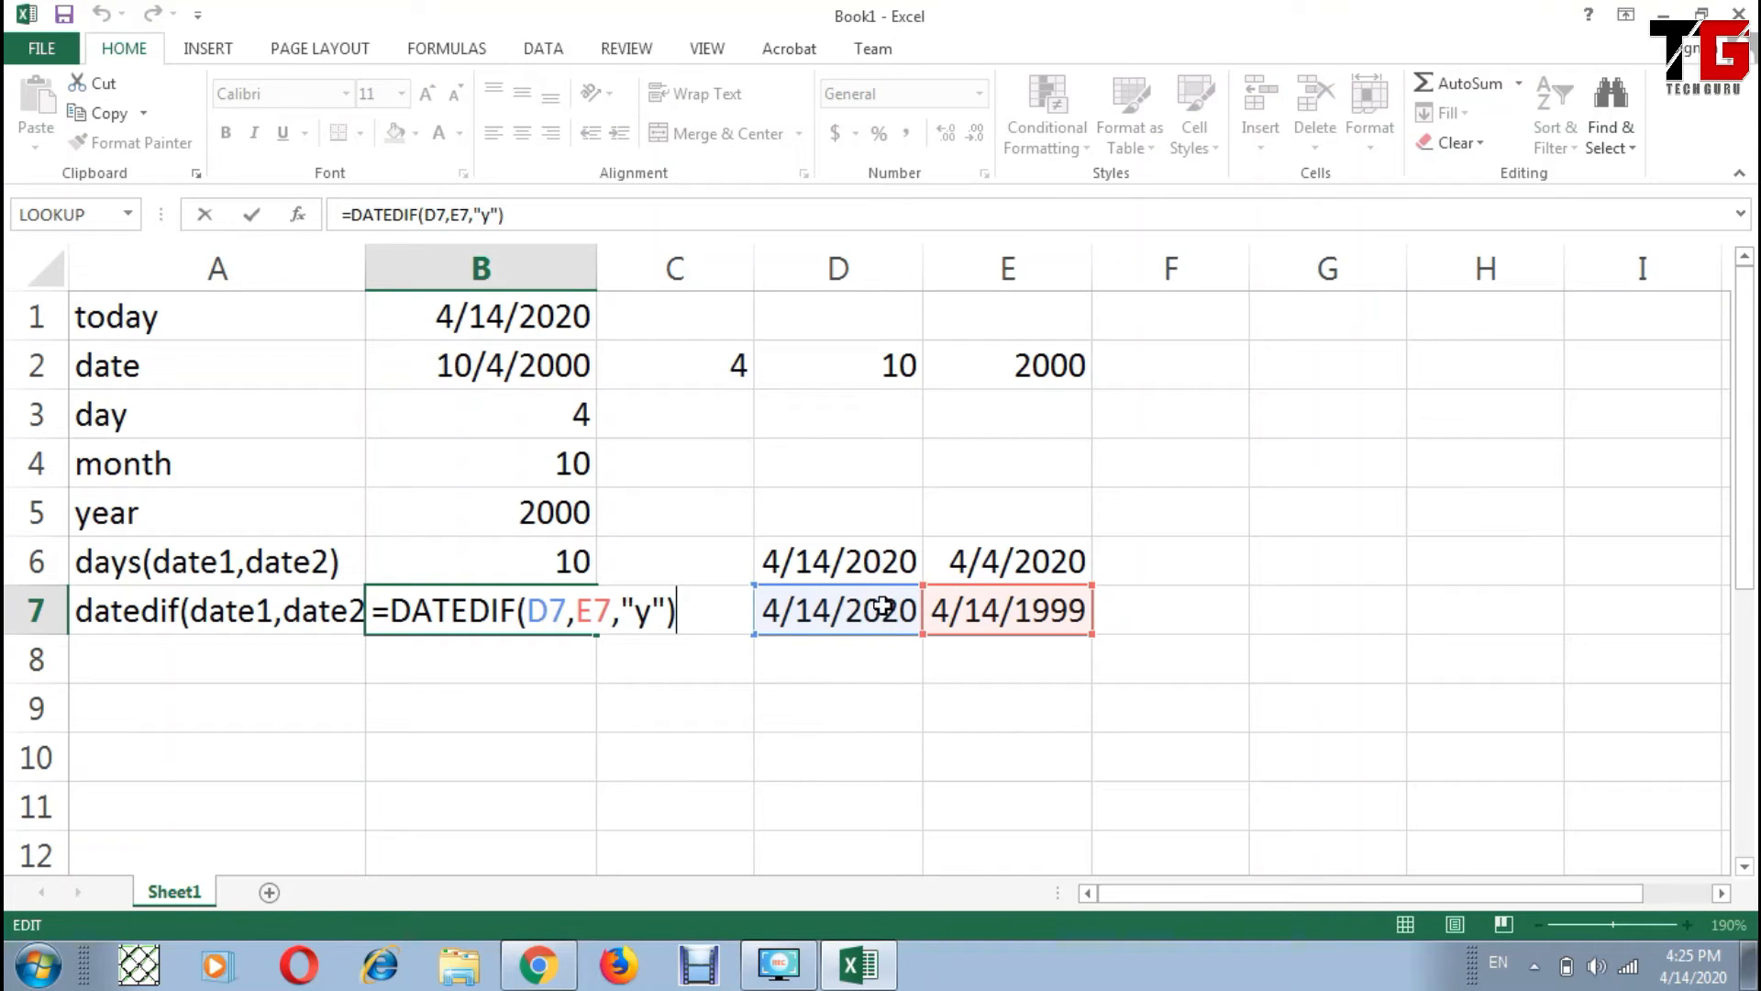
pyautogui.click(843, 587)
pyautogui.press('BackSpace')
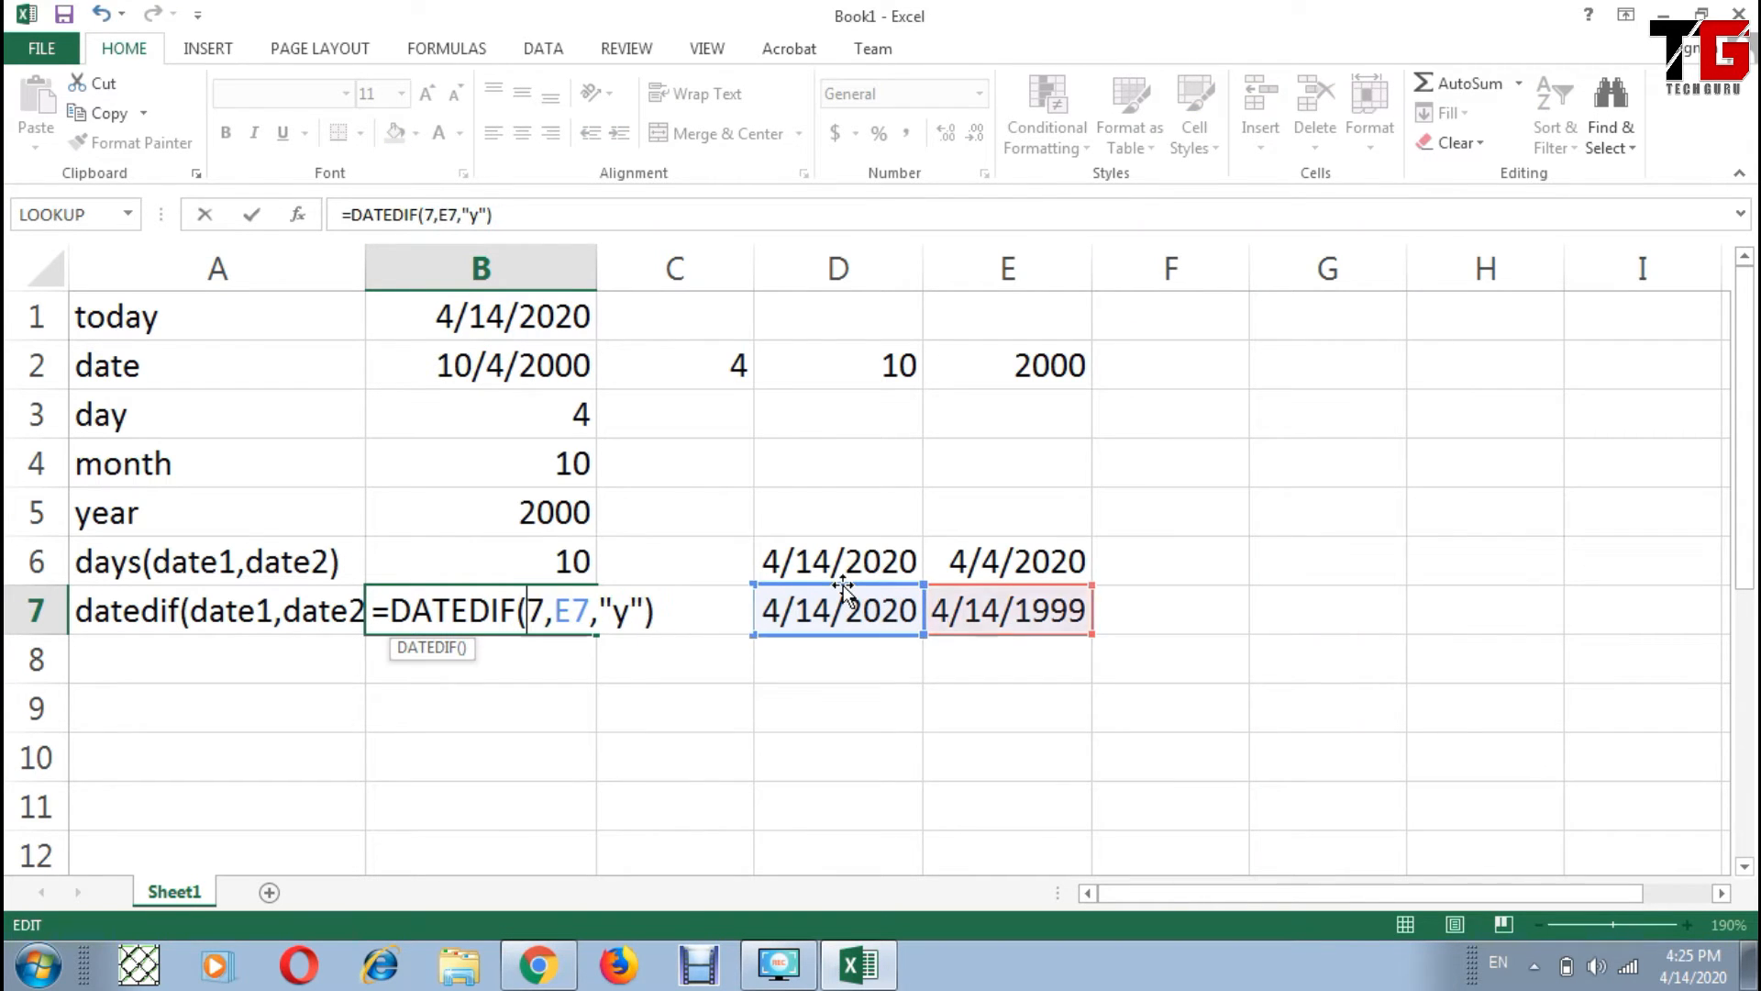
pyautogui.write('e')
pyautogui.press('Right')
pyautogui.press('Right')
pyautogui.press('Delete')
pyautogui.write('d')
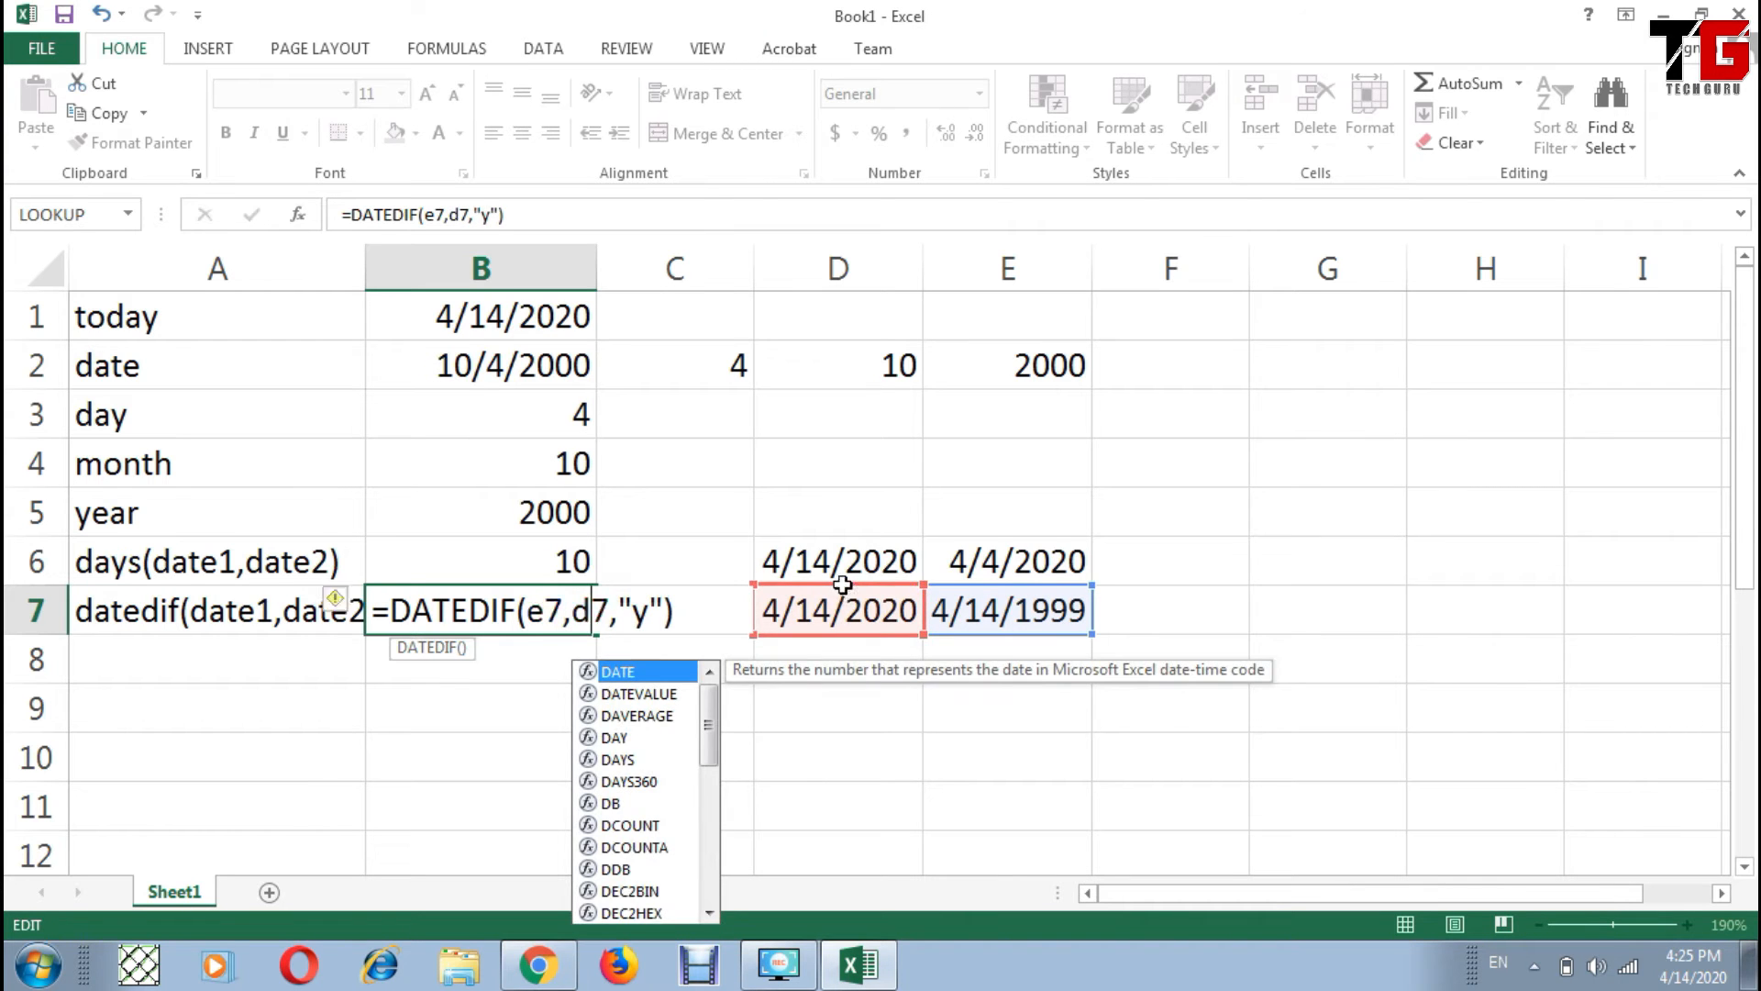
pyautogui.press('Return')
pyautogui.press('Up')
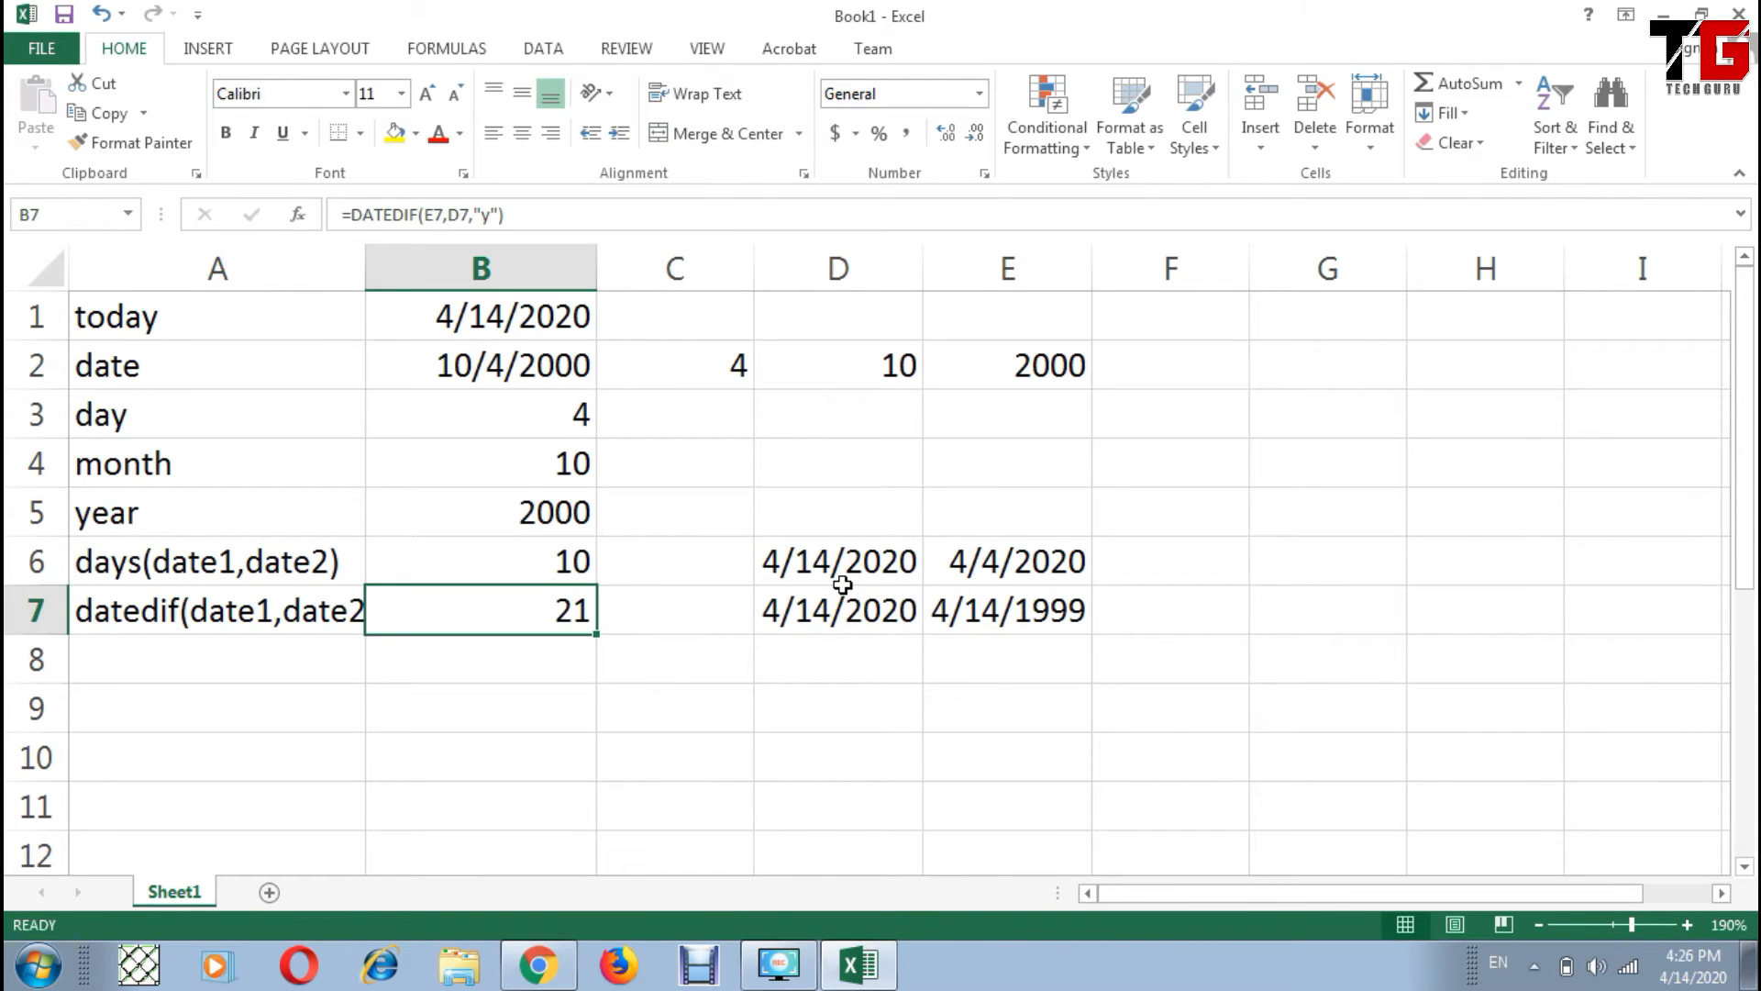
# Step: Change the date in cell E7 to 4/21/2019 and check the DATEDIF result in B7
pyautogui.click(1076, 613)
pyautogui.click(866, 616)
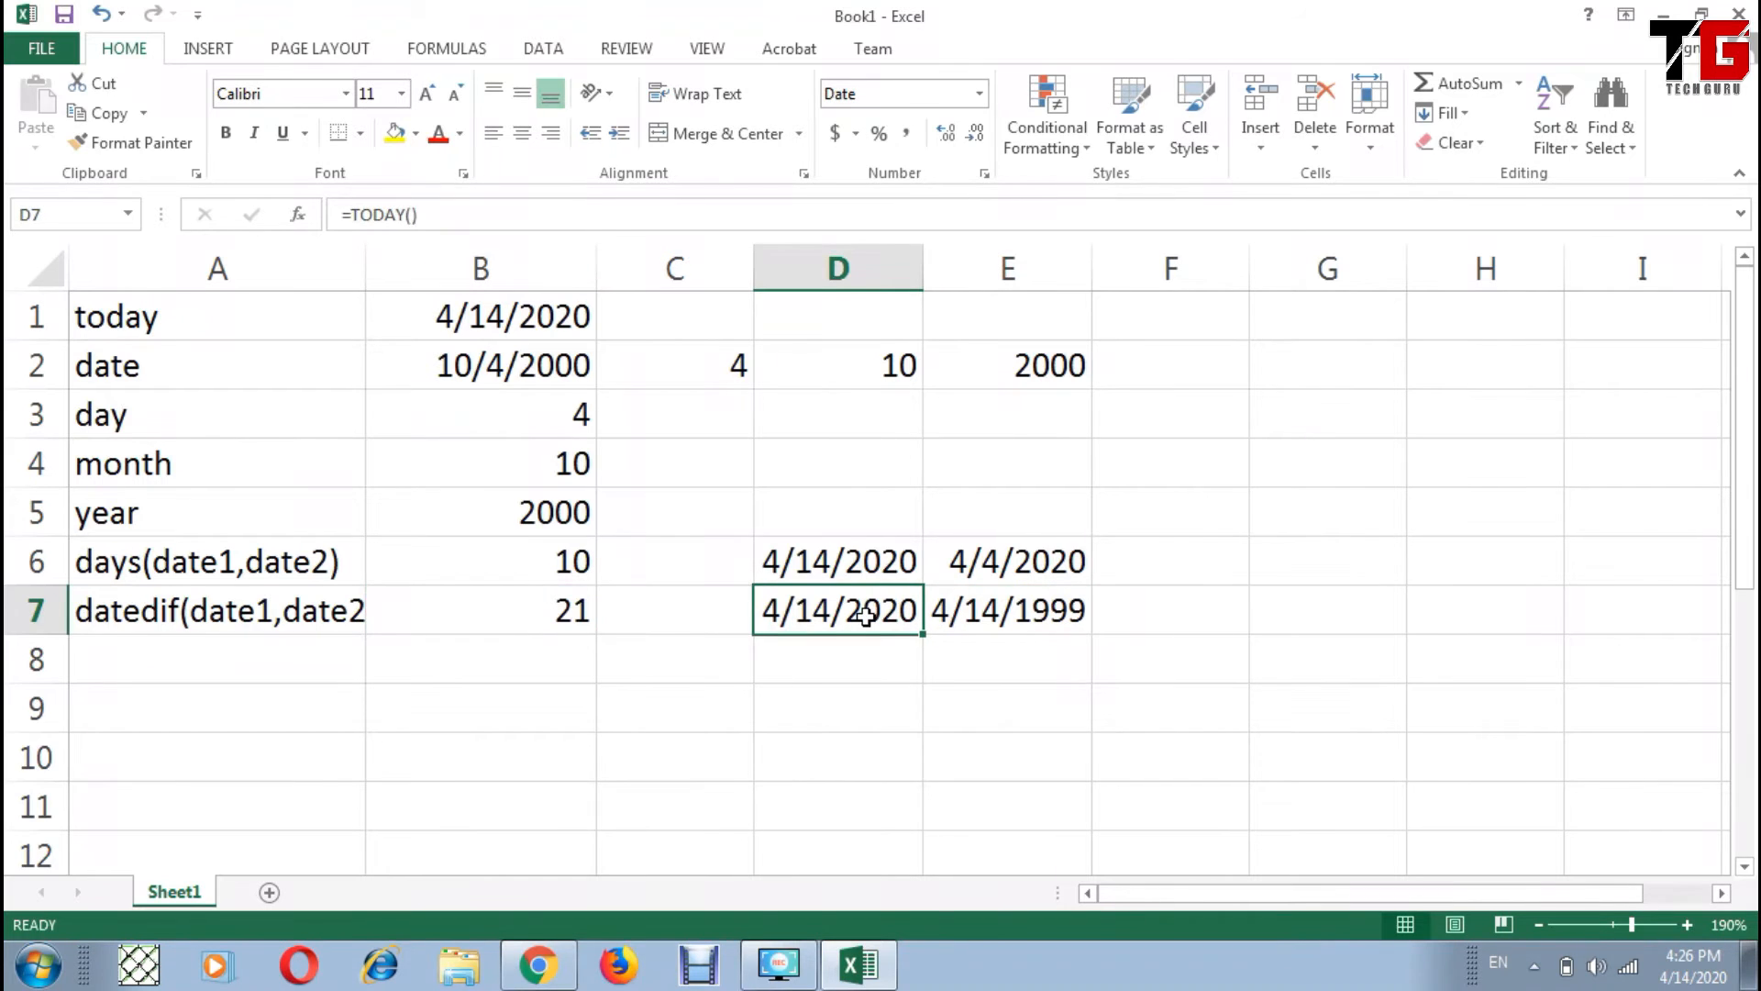
pyautogui.click(1018, 610)
pyautogui.doubleClick(1007, 610)
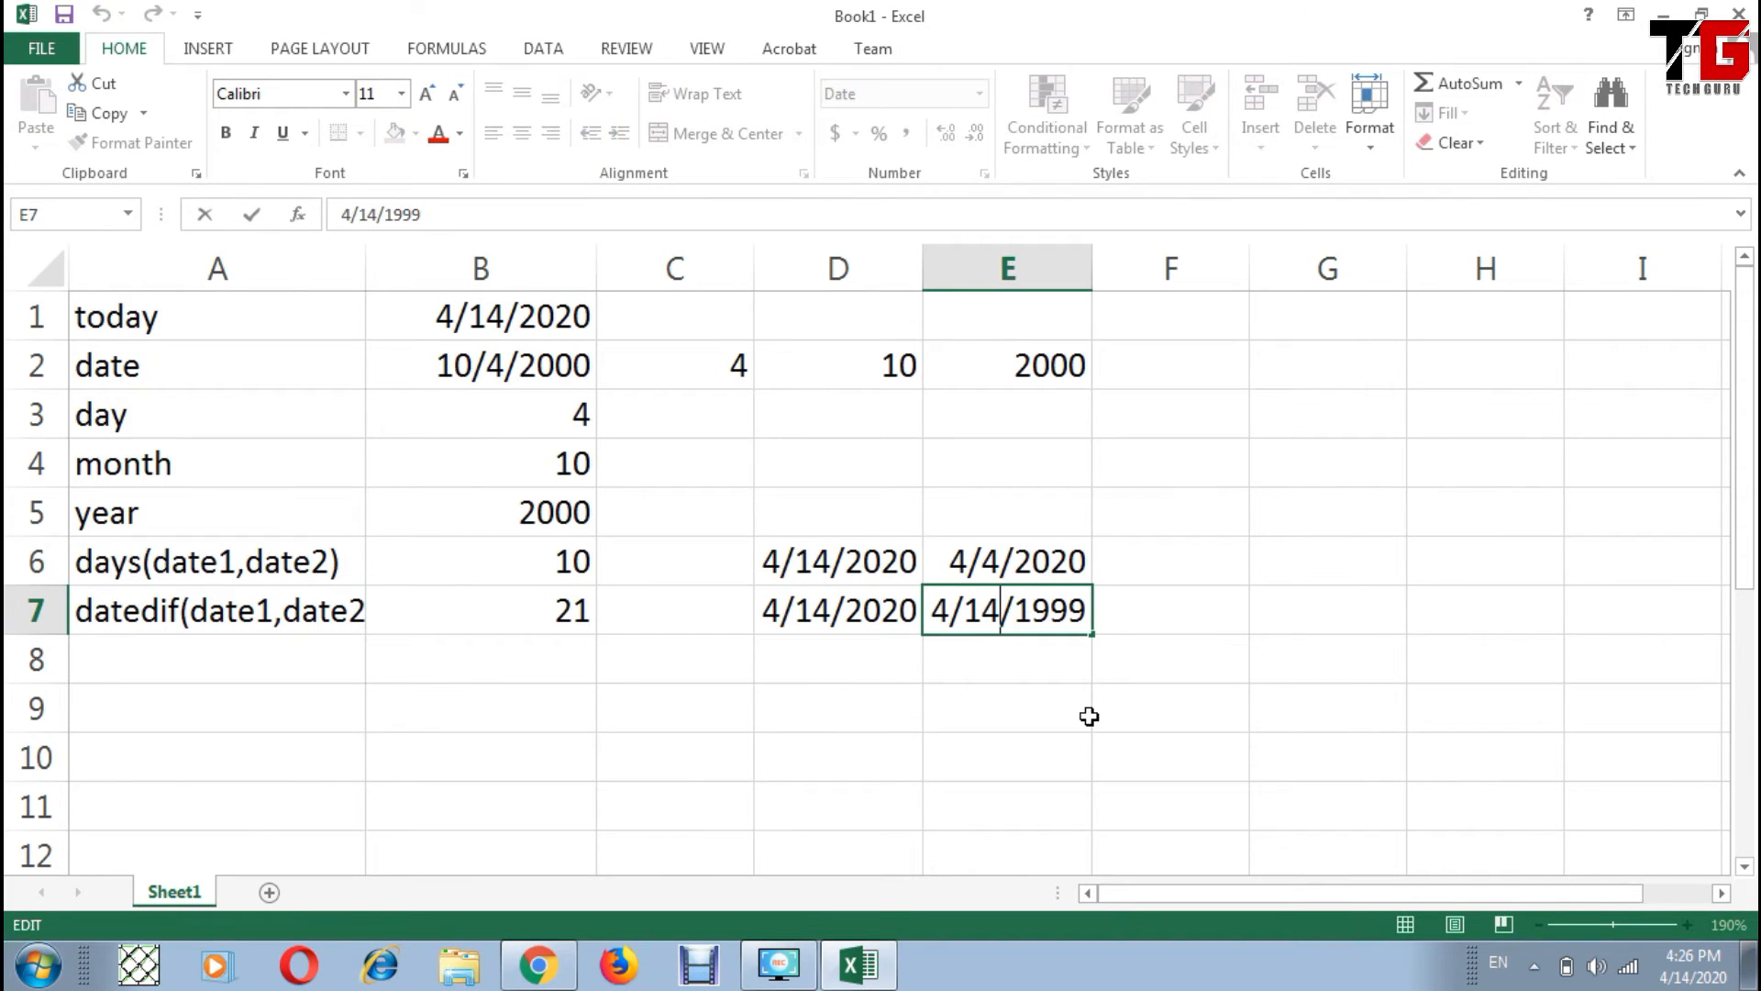
pyautogui.press('BackSpace')
pyautogui.press('BackSpace')
pyautogui.write('21')
pyautogui.press('Right')
pyautogui.press('Right')
pyautogui.press('Right')
pyautogui.press('Right')
pyautogui.press('BackSpace')
pyautogui.press('BackSpace')
pyautogui.press('BackSpace')
pyautogui.press('BackSpace')
pyautogui.write('2019')
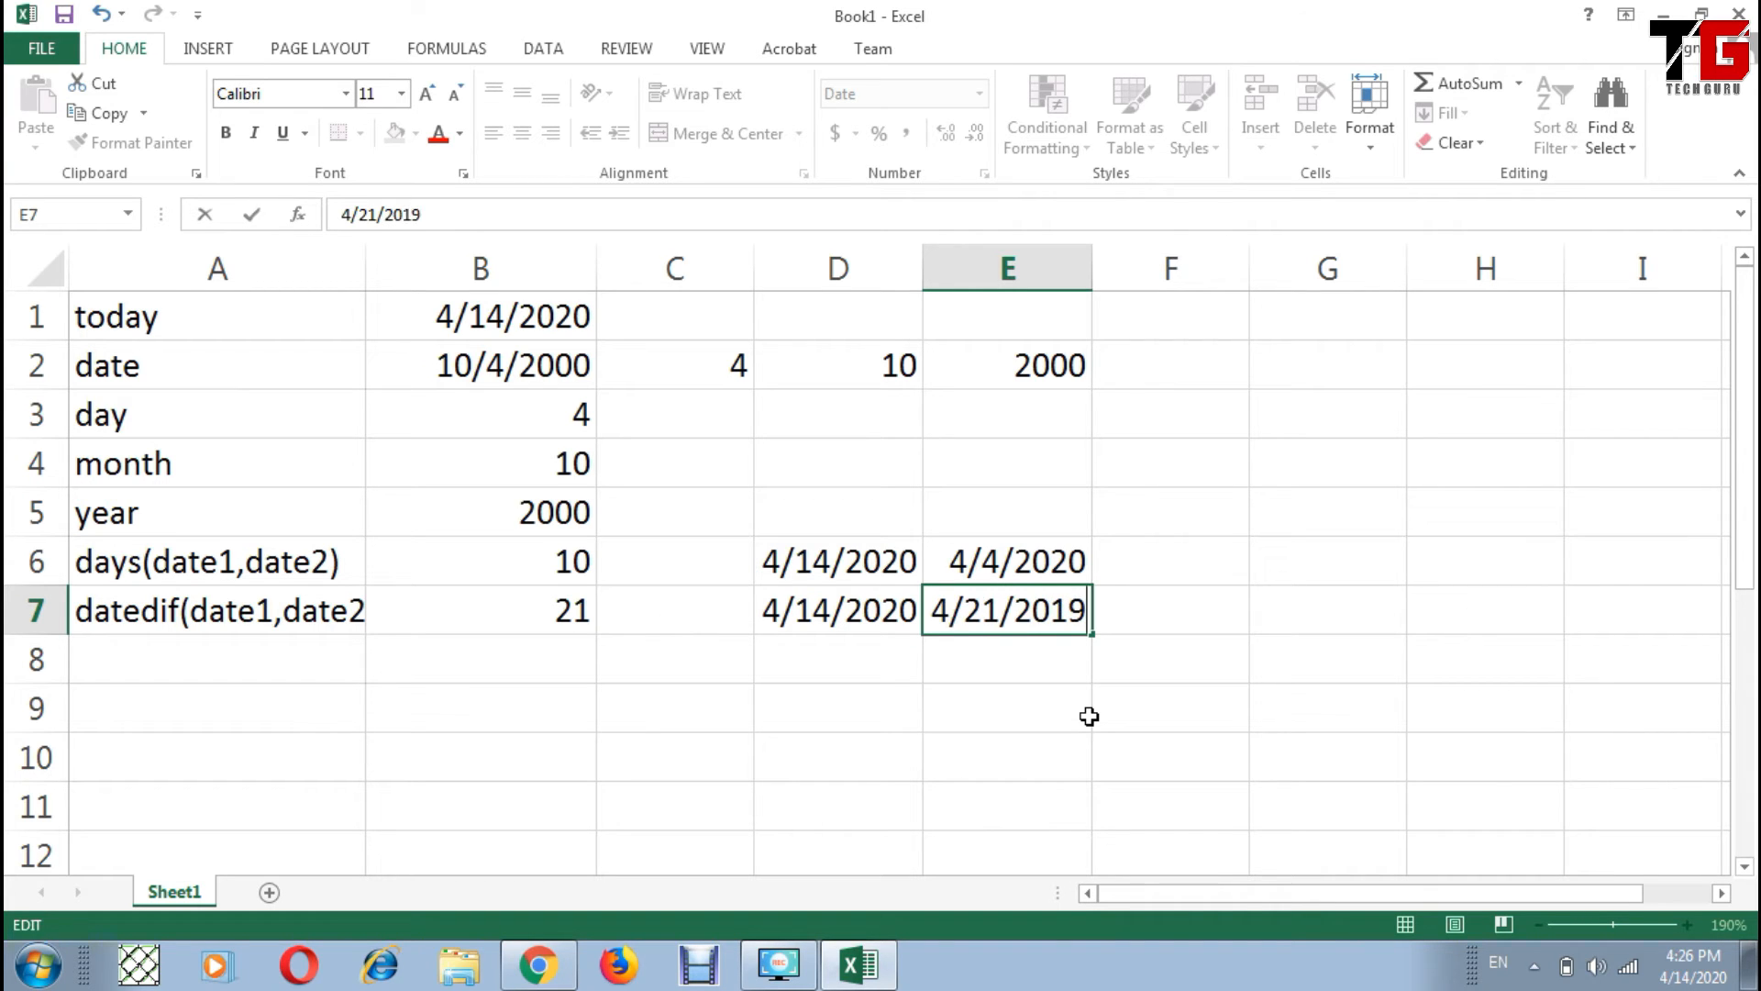
pyautogui.press('Return')
pyautogui.press('Up')
pyautogui.press('Left')
pyautogui.press('Left')
pyautogui.press('Left')
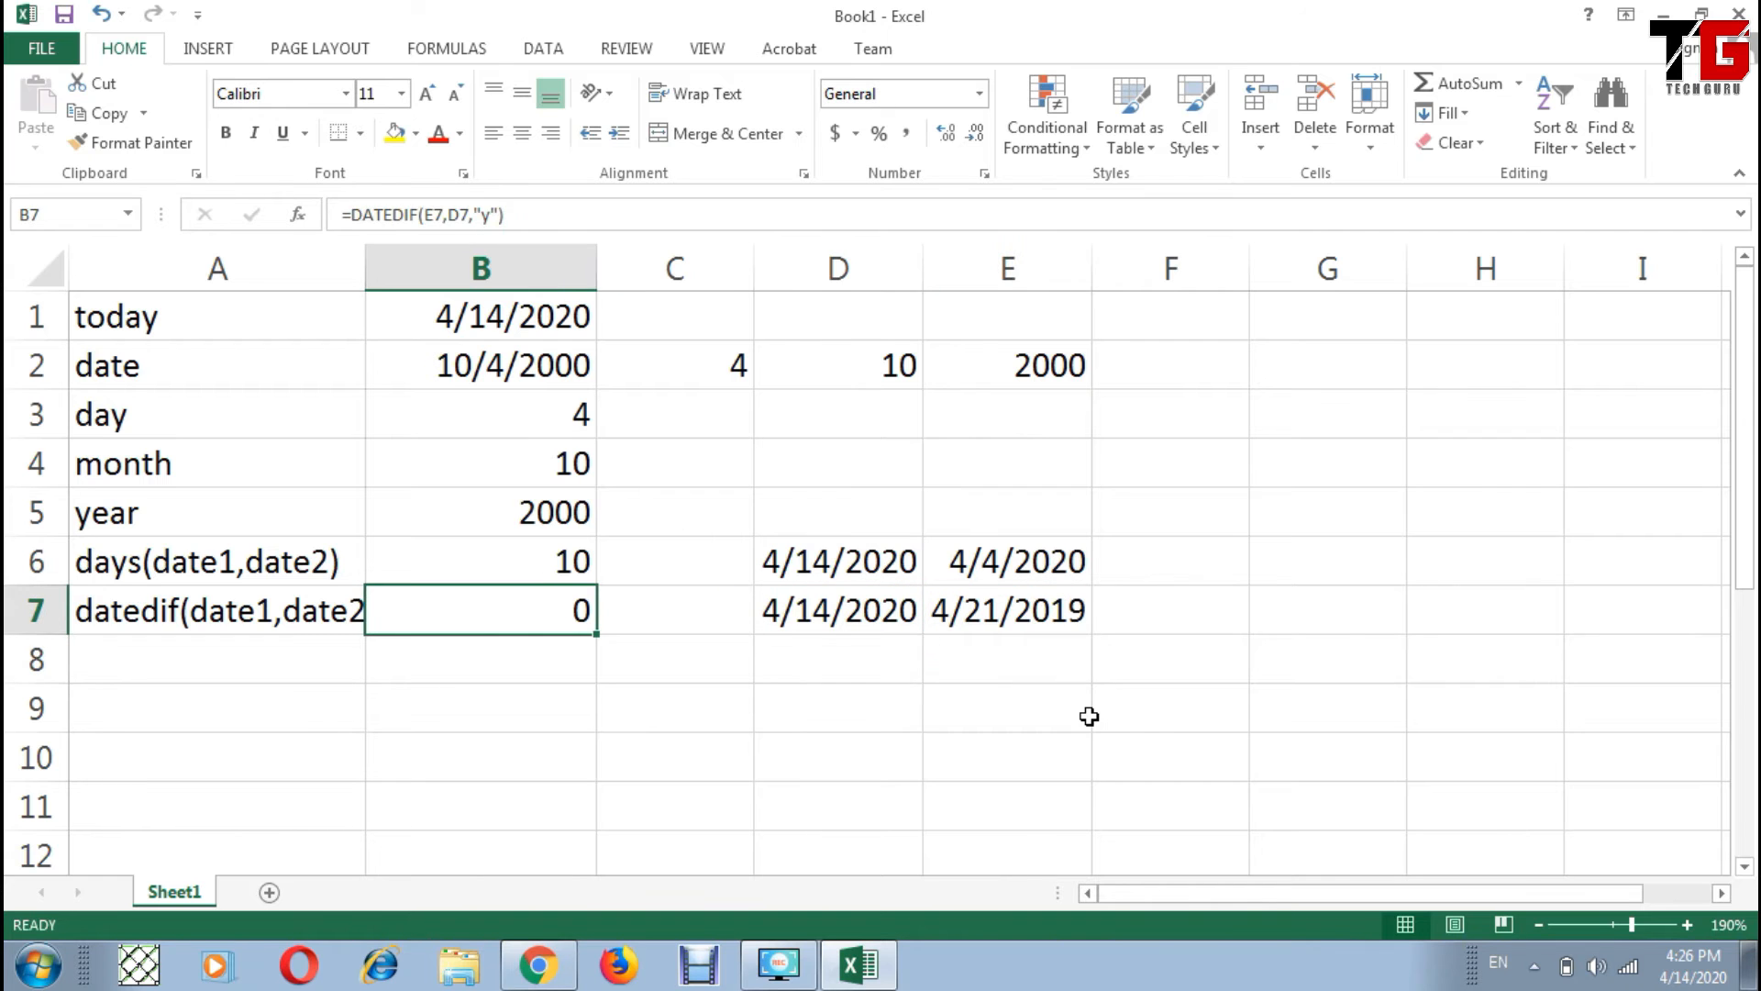
# Step: Compare the dates in cells D7 and E7 to examine the gap DATEDIF counts in years
pyautogui.click(954, 614)
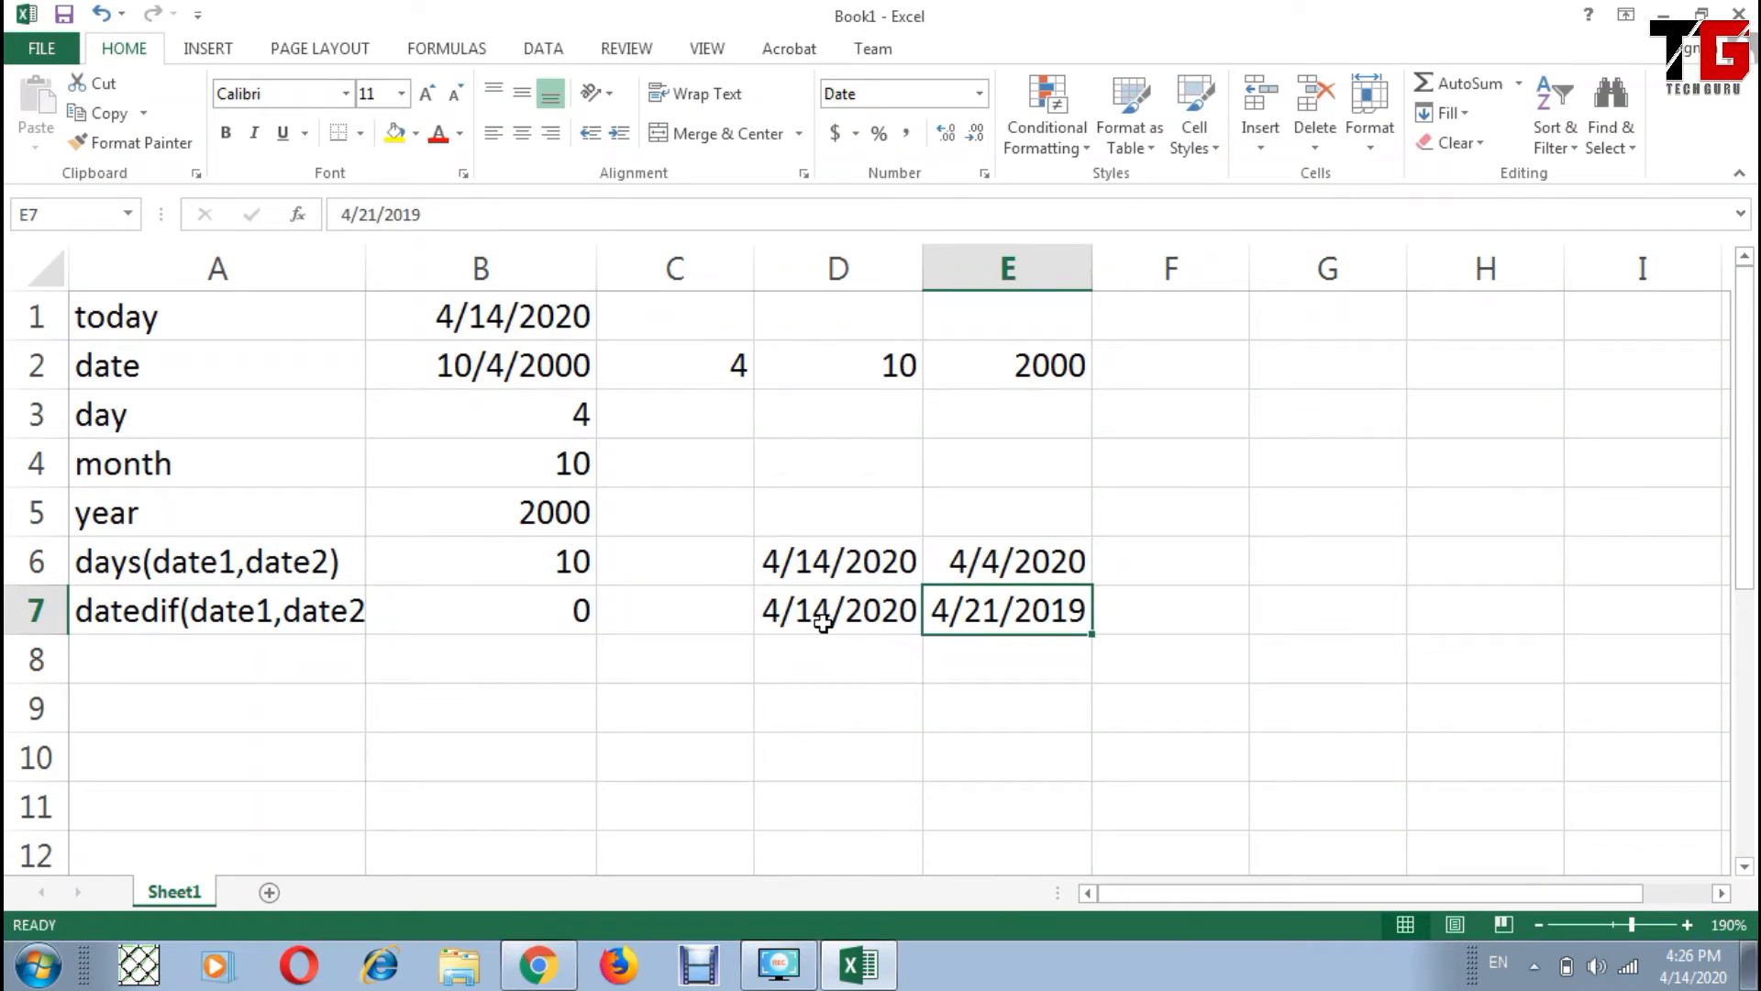
pyautogui.click(816, 613)
pyautogui.click(944, 609)
pyautogui.click(895, 617)
pyautogui.click(963, 610)
pyautogui.click(880, 620)
pyautogui.click(994, 605)
pyautogui.click(870, 613)
pyautogui.click(989, 609)
# Step: Try 4/21/2018 as the date in cell E7
pyautogui.doubleClick(1081, 610)
pyautogui.press('BackSpace')
pyautogui.write('8')
pyautogui.press('Return')
# Step: Change the date in cell E7 to 4/21/2000 and inspect the DATEDIF formula in B7
pyautogui.press('Up')
pyautogui.press('F2')
pyautogui.press('BackSpace')
pyautogui.press('BackSpace')
pyautogui.write('00')
pyautogui.press('Return')
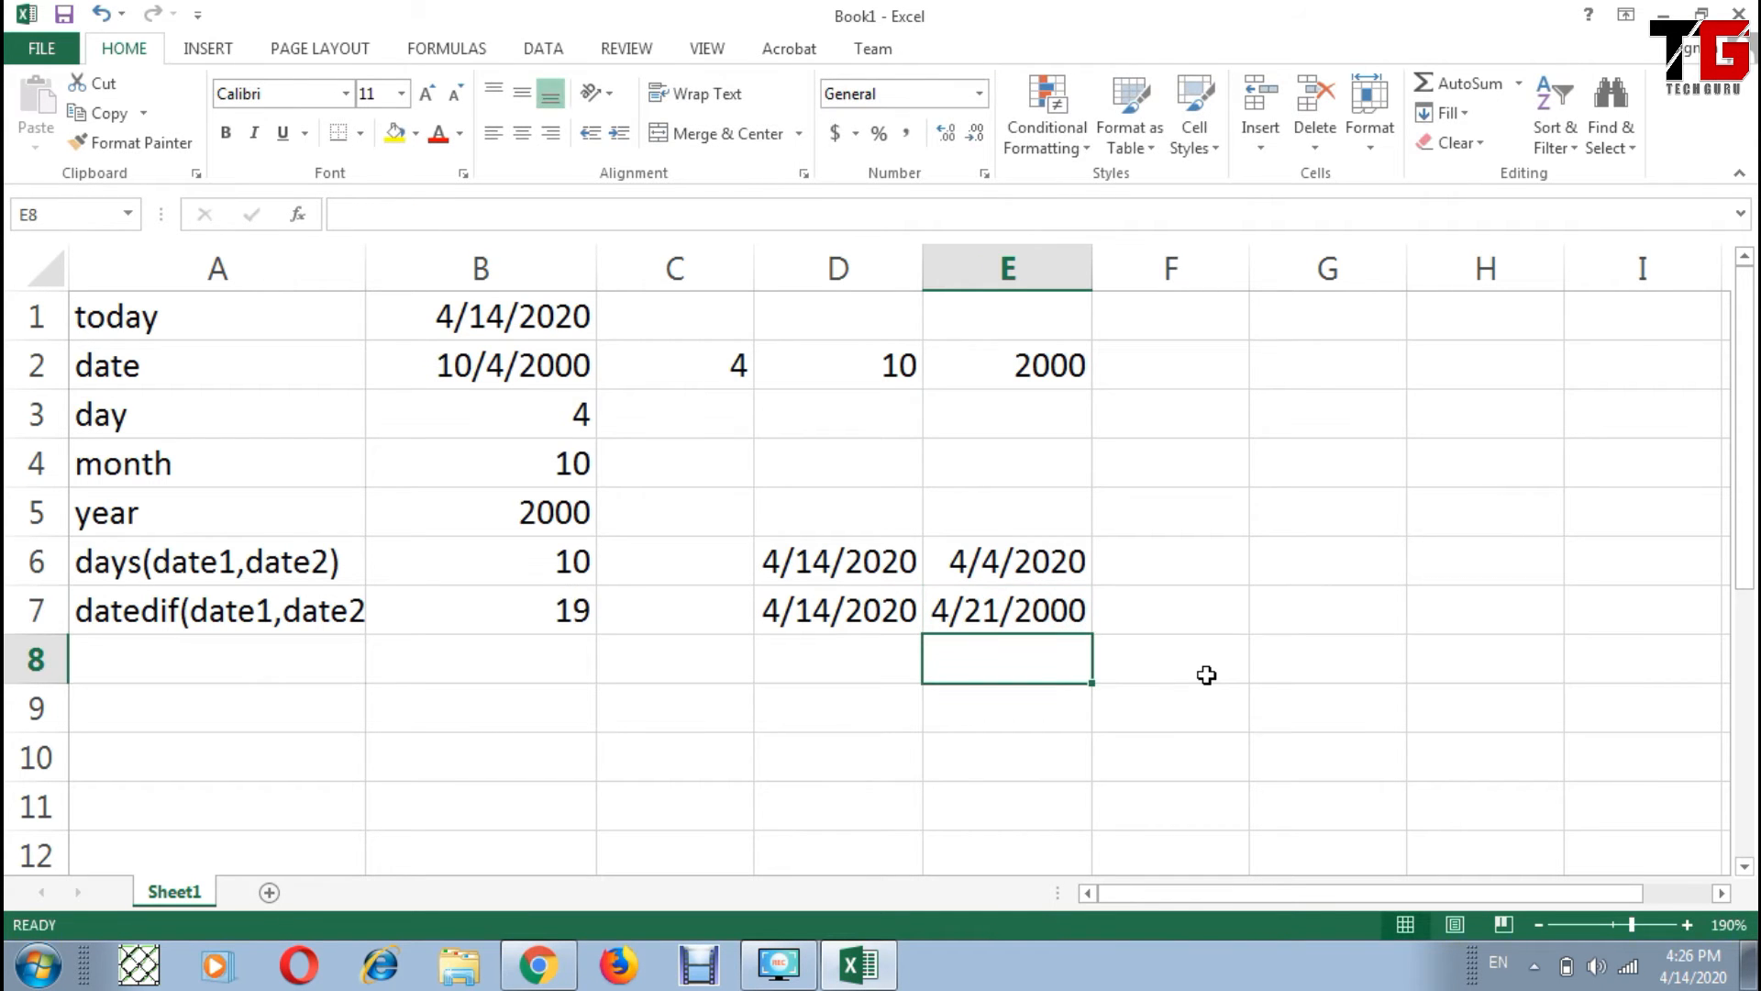
pyautogui.click(441, 607)
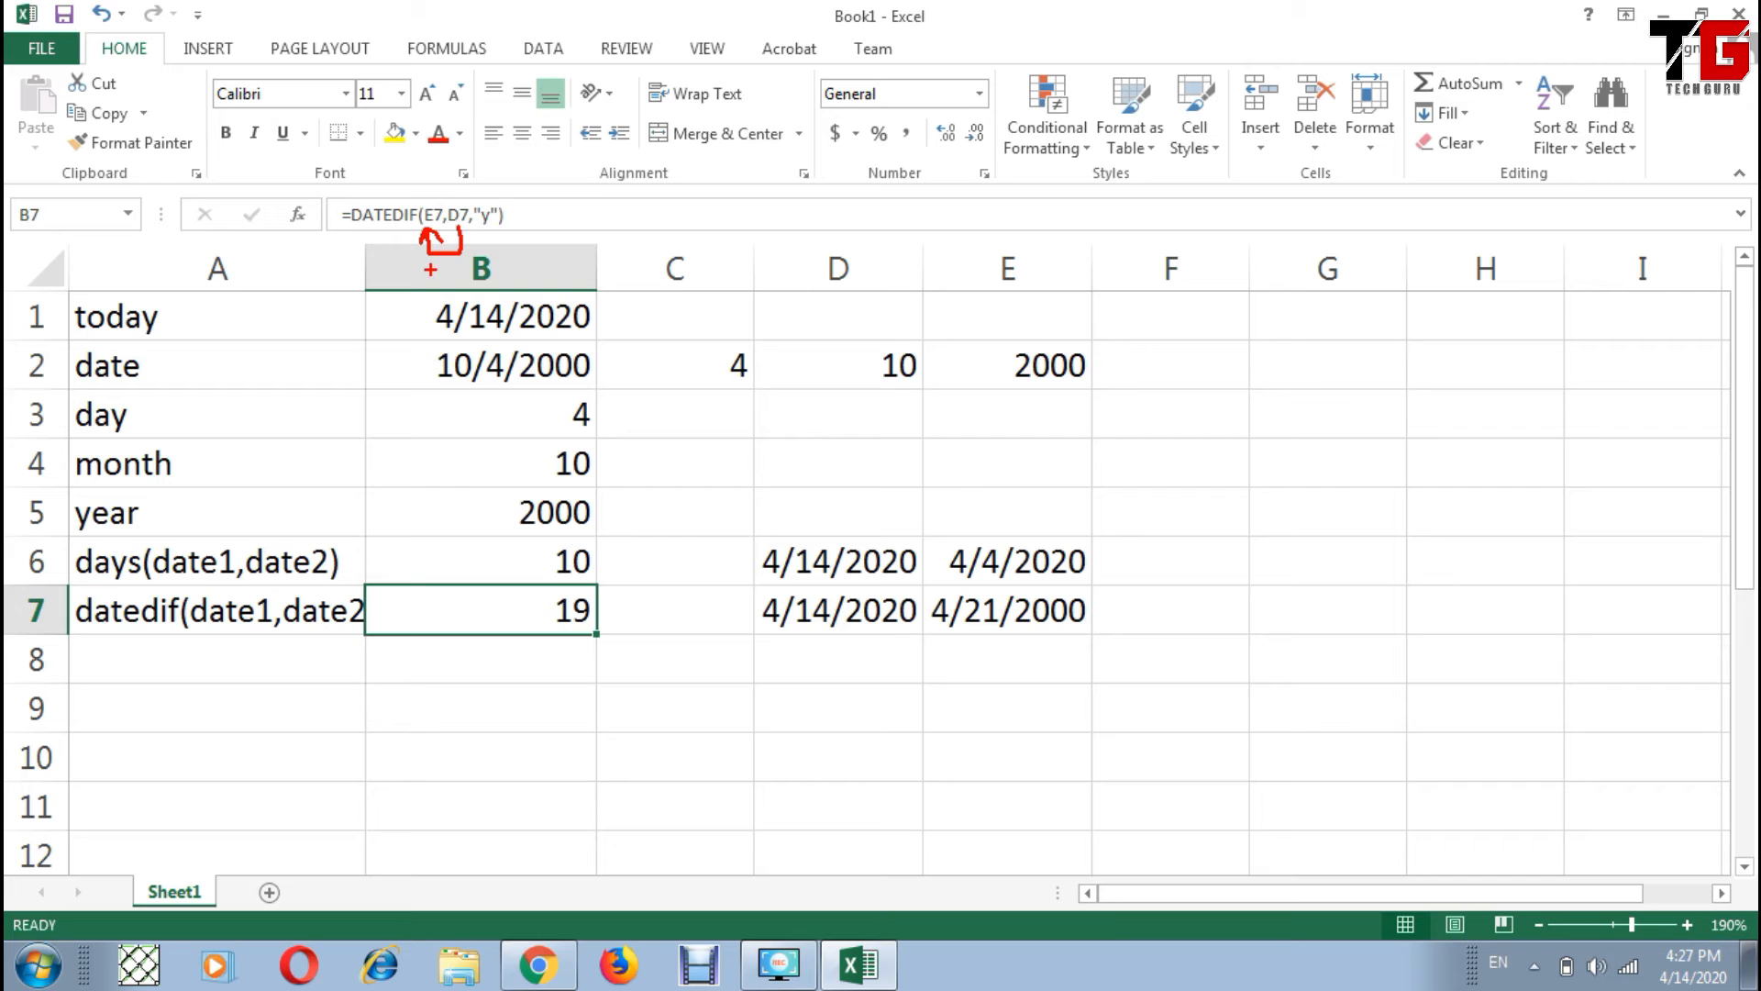
# Step: Label cell A9 "now" and enter =NOW() in cell B9
pyautogui.click(162, 672)
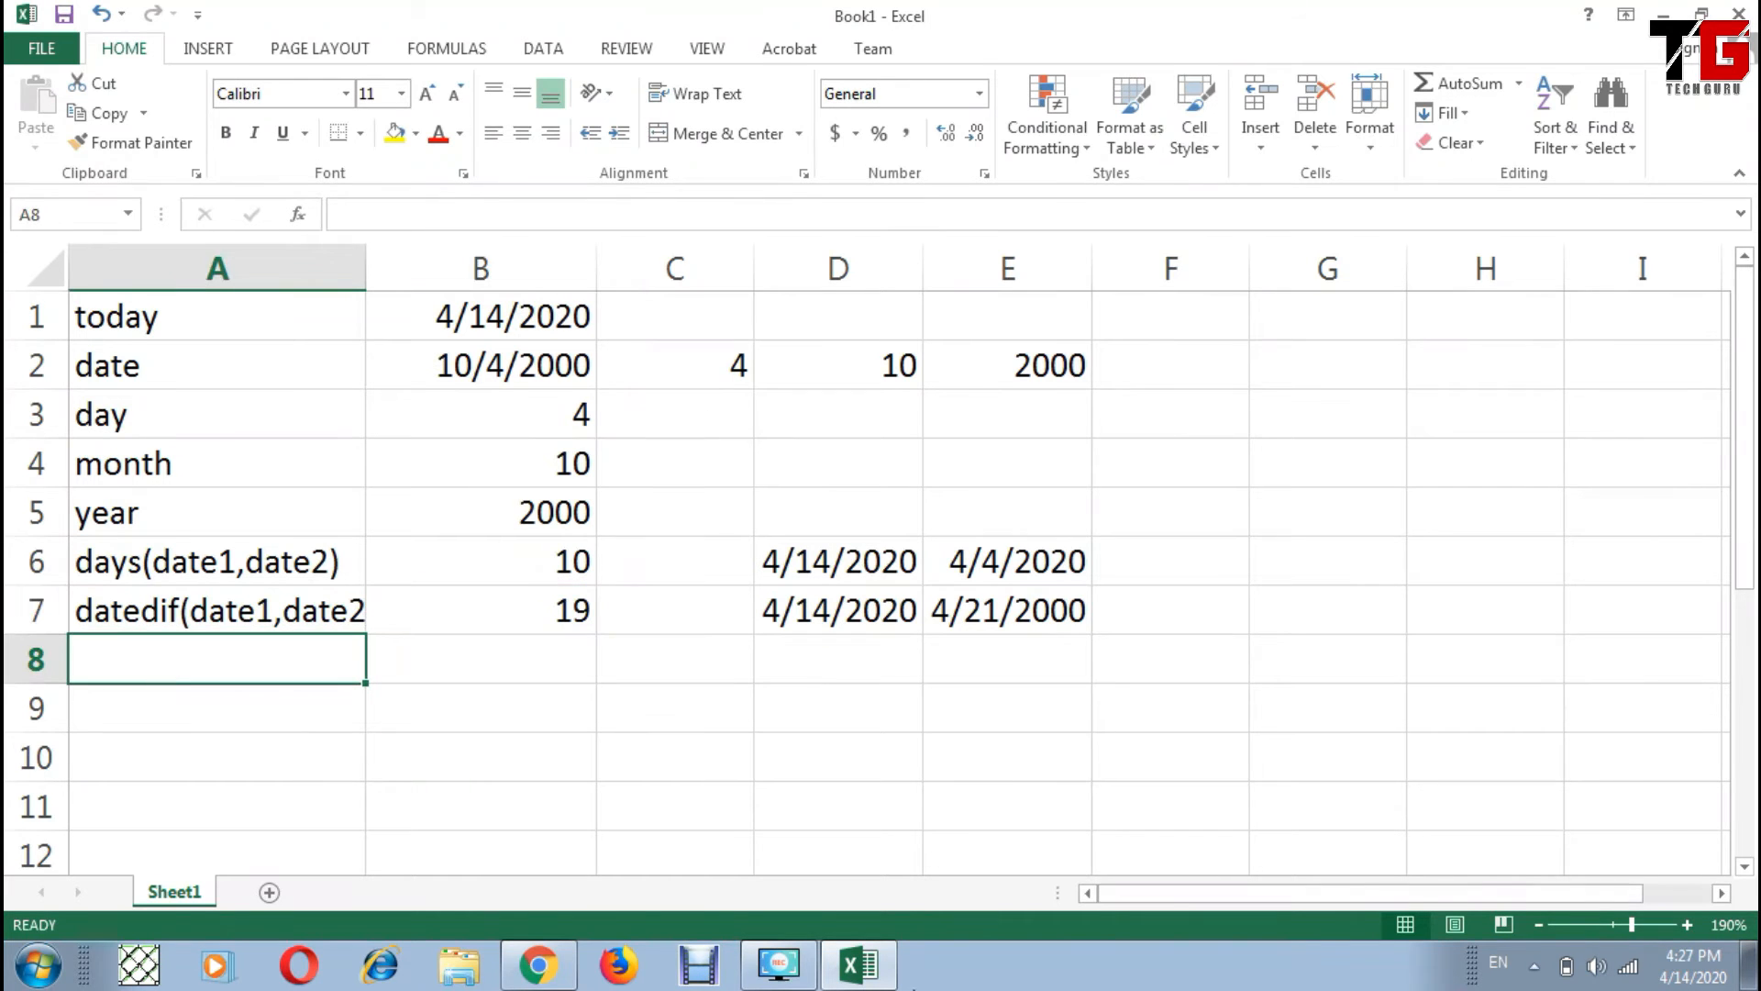
pyautogui.click(217, 708)
pyautogui.write('now')
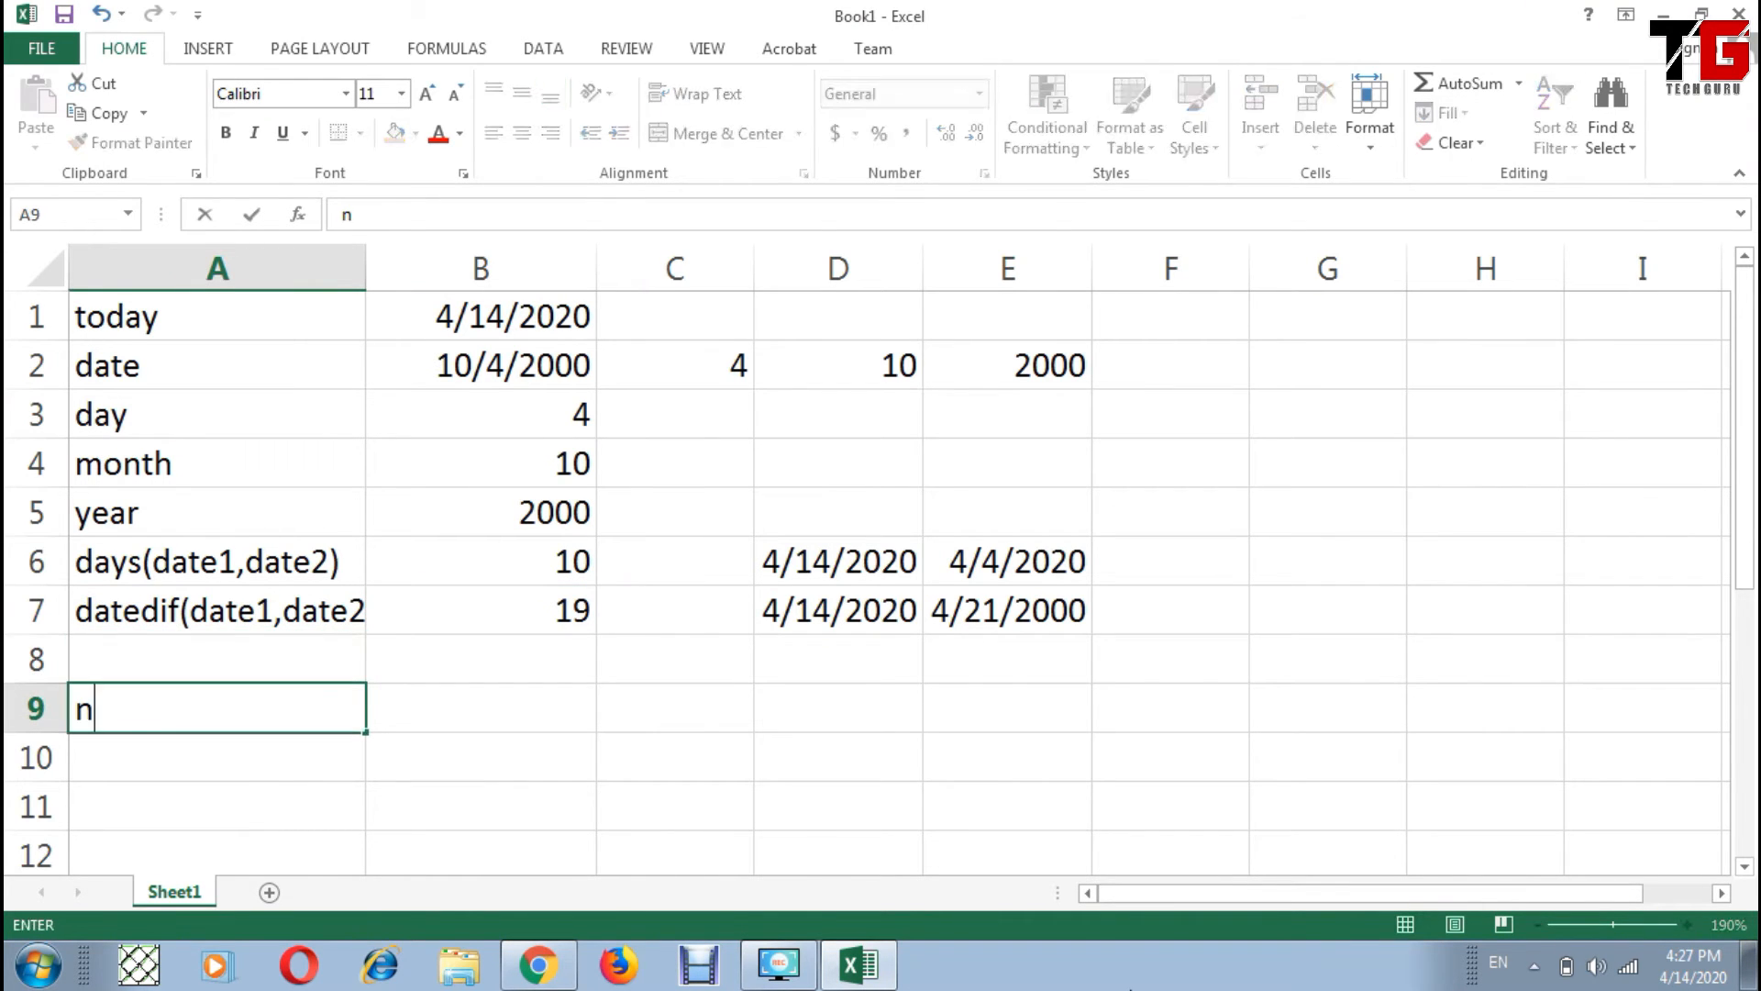
pyautogui.press('Tab')
pyautogui.write('=now()')
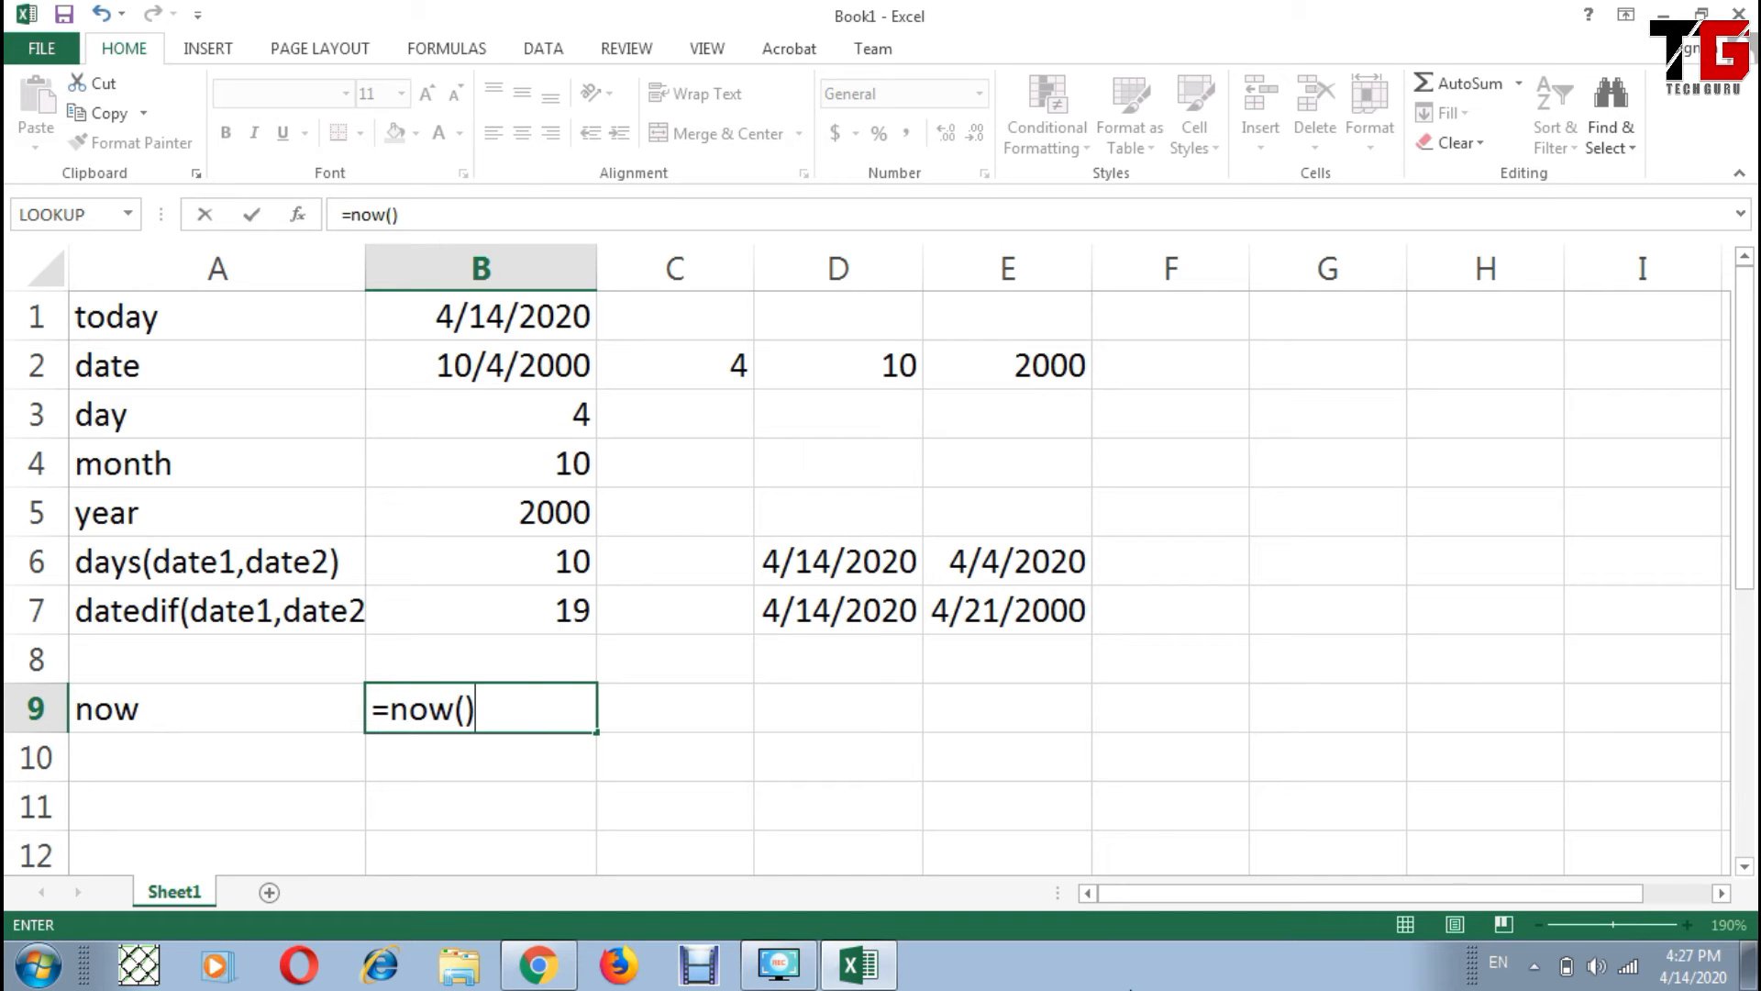
pyautogui.press('Return')
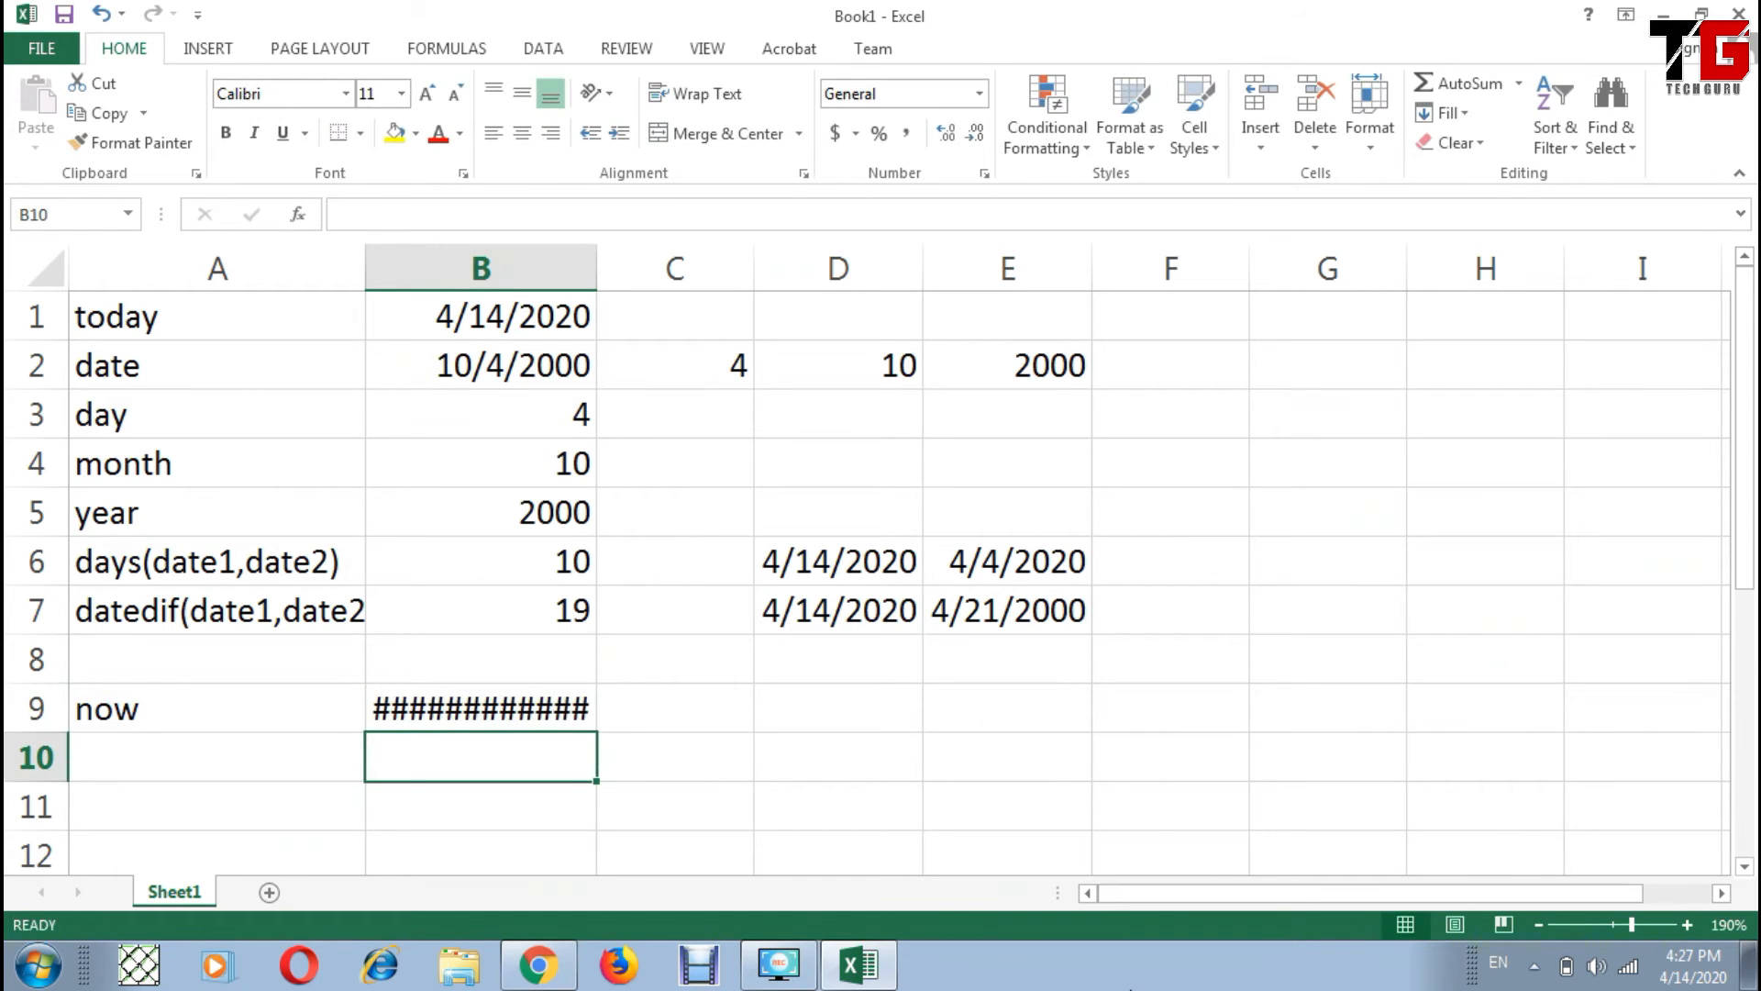
# Step: Widen column B to fit the full date and time in B9 and inspect that cell
pyautogui.moveTo(596, 268); pyautogui.dragTo(654, 268)
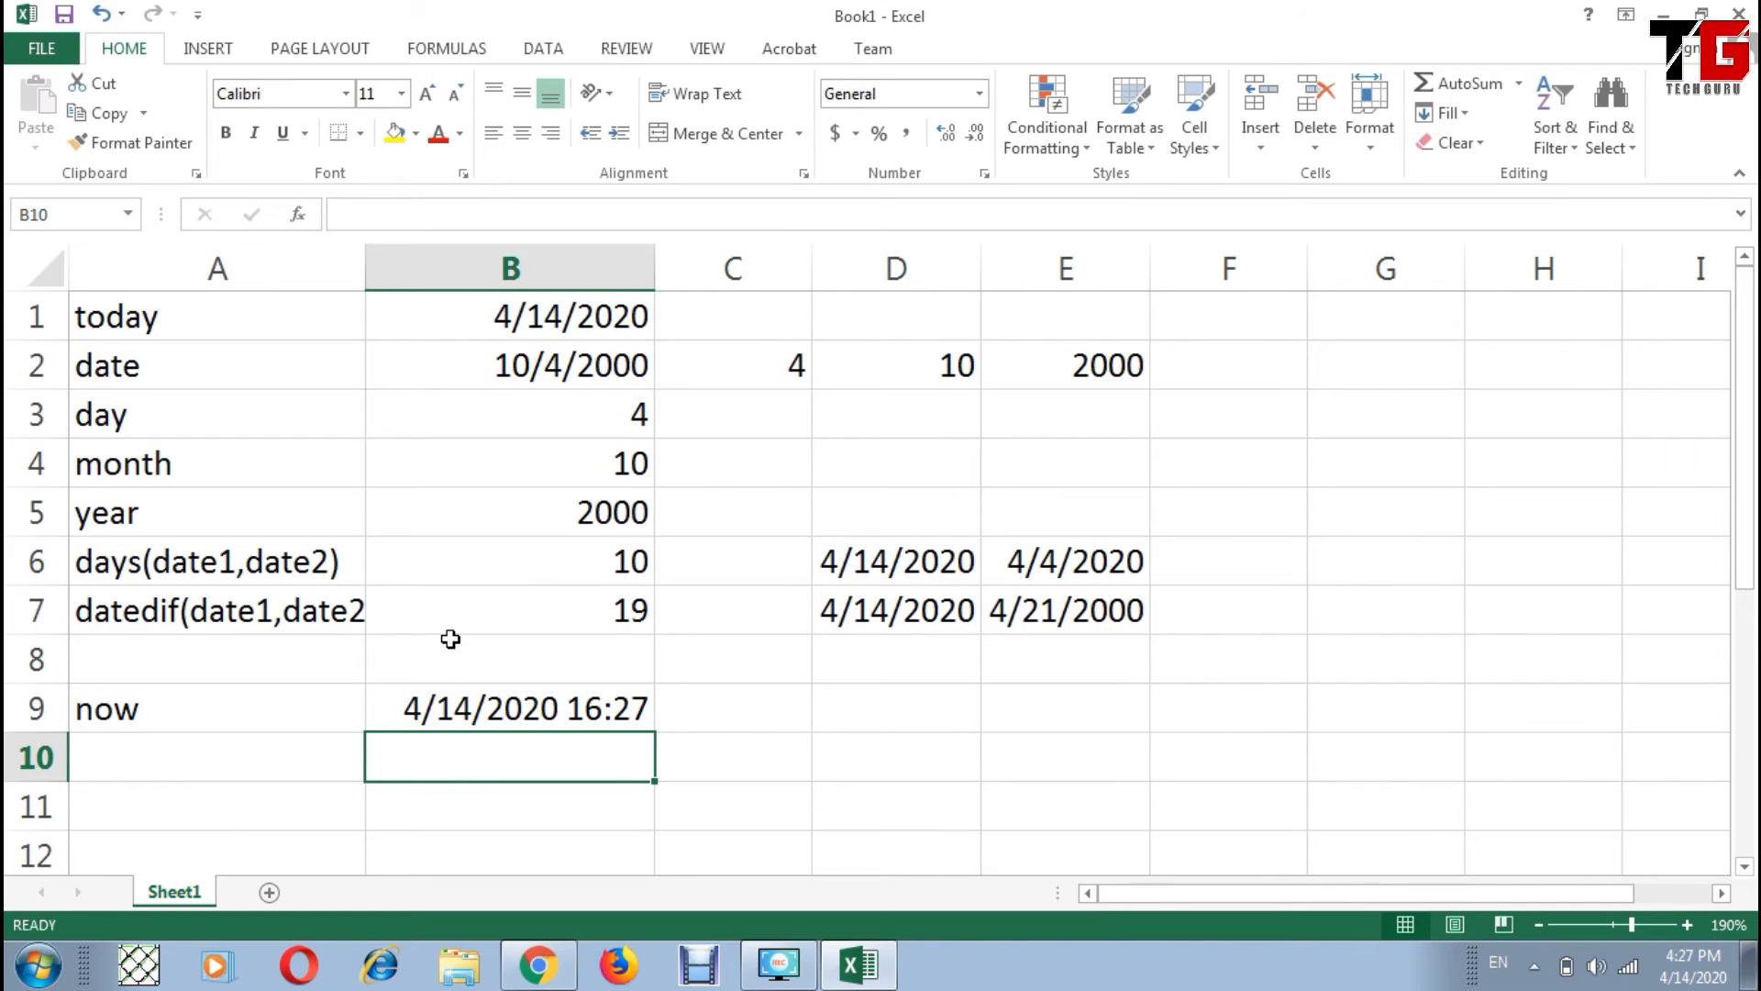
pyautogui.click(490, 717)
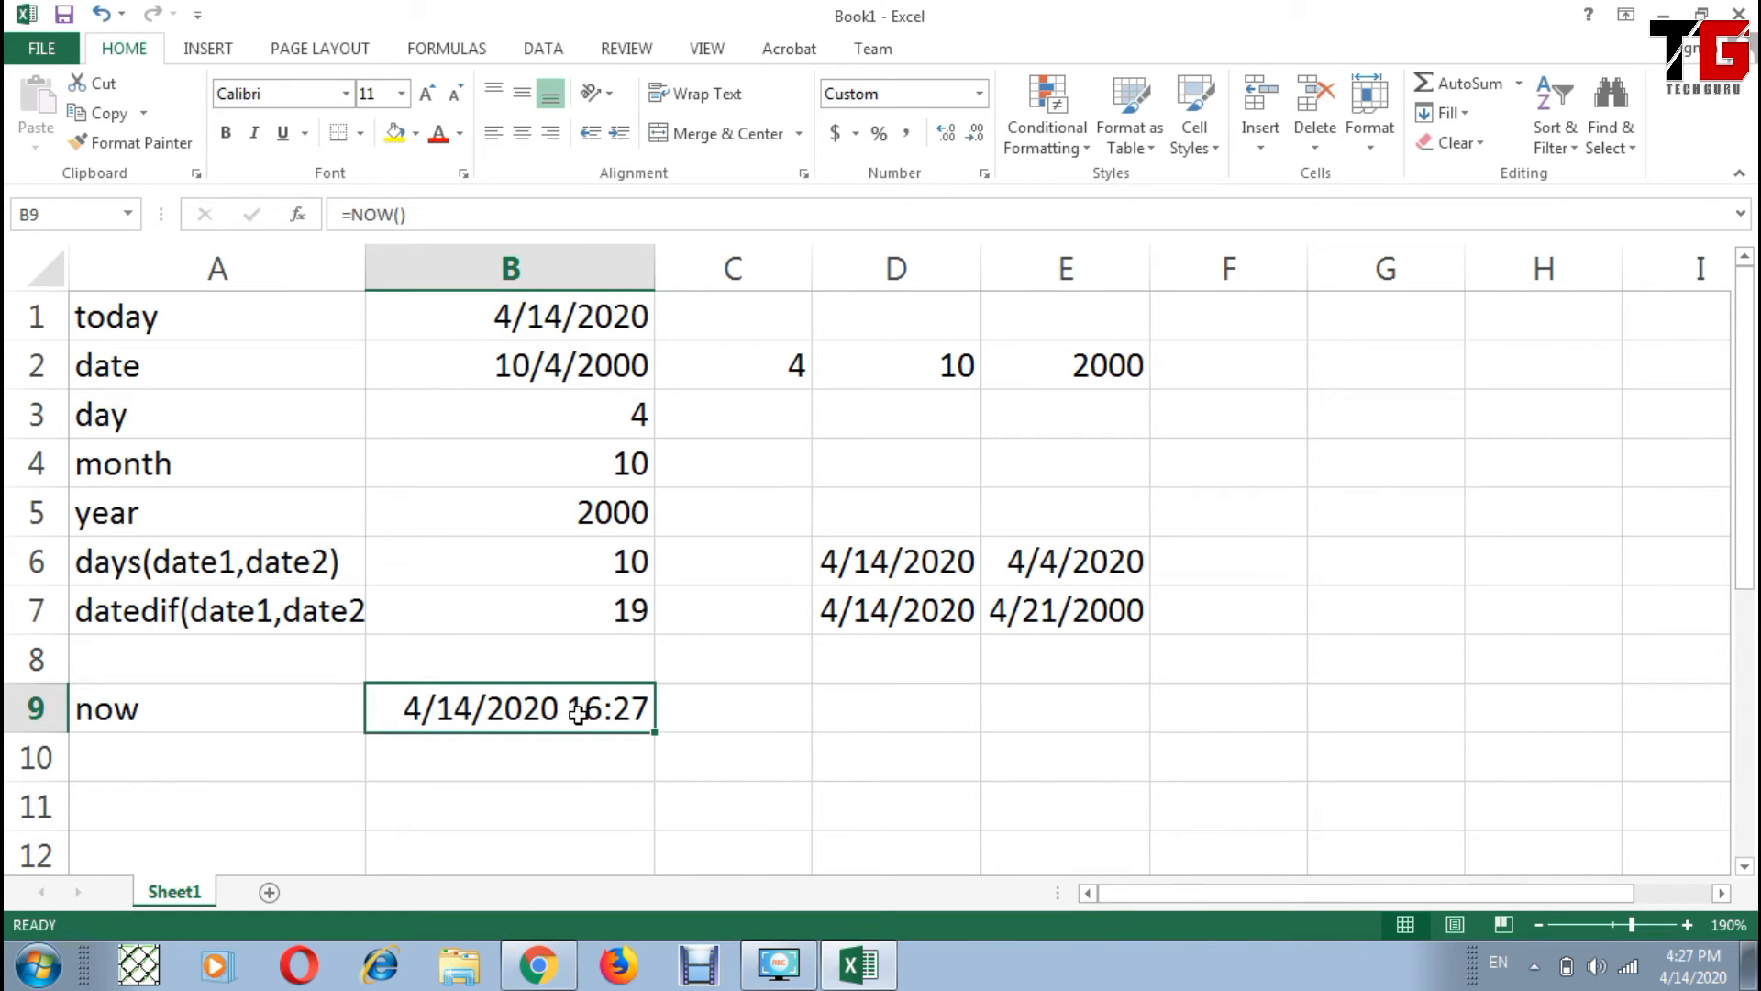
pyautogui.click(198, 708)
pyautogui.click(390, 709)
# Step: Label cell A10 "time" as plain text without an equals sign
pyautogui.click(168, 757)
pyautogui.write('=time')
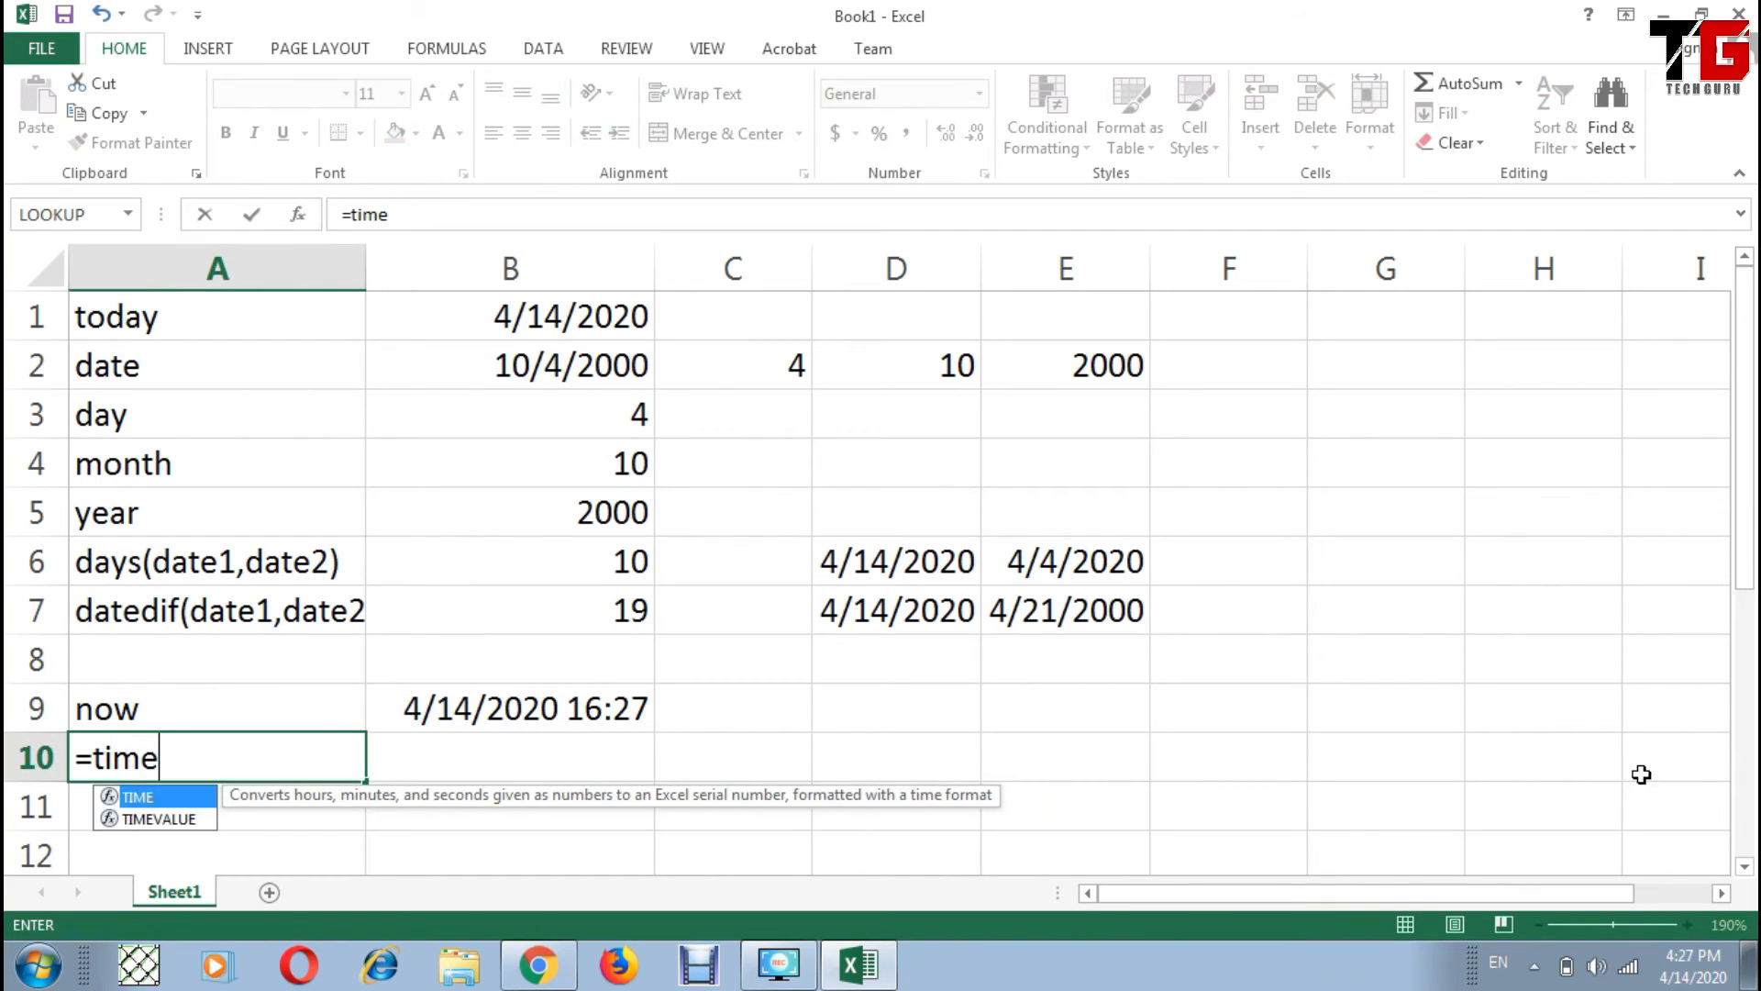
pyautogui.press('BackSpace')
pyautogui.press('Home')
pyautogui.press('Delete')
pyautogui.press('End')
pyautogui.write('e')
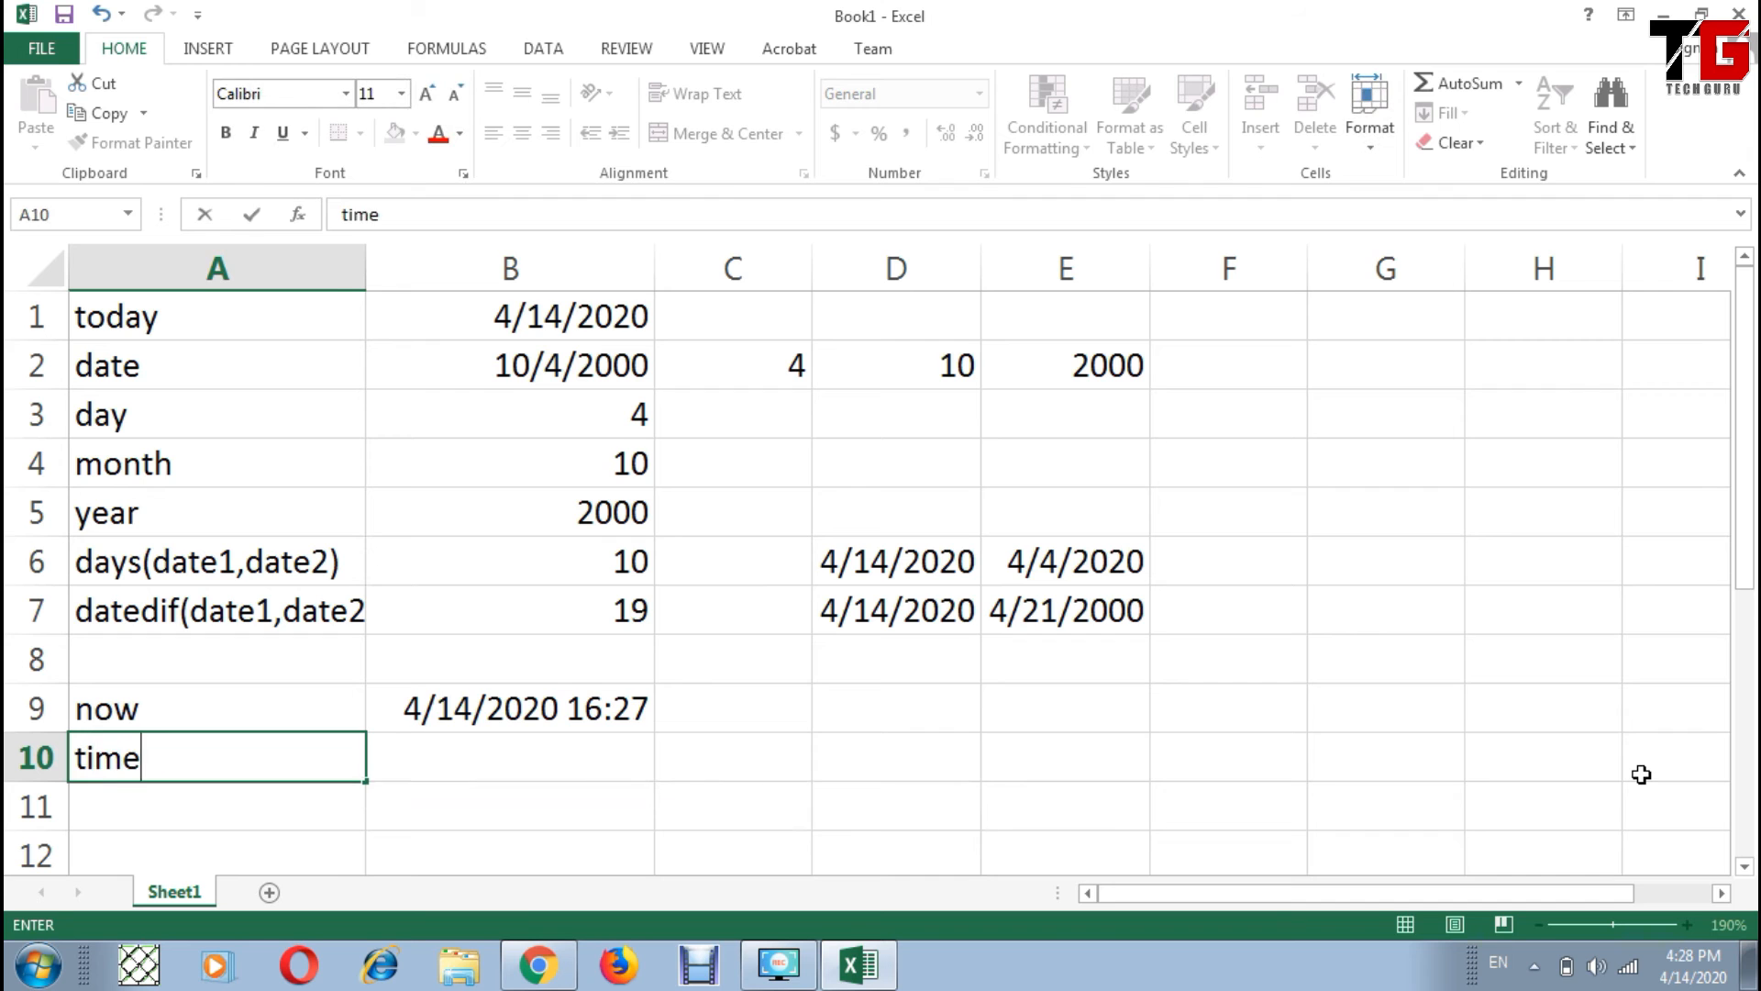
pyautogui.press('Tab')
# Step: Enter the hour 5, minute 6 and second 35 in cells C10, D10 and E10
pyautogui.press('Tab')
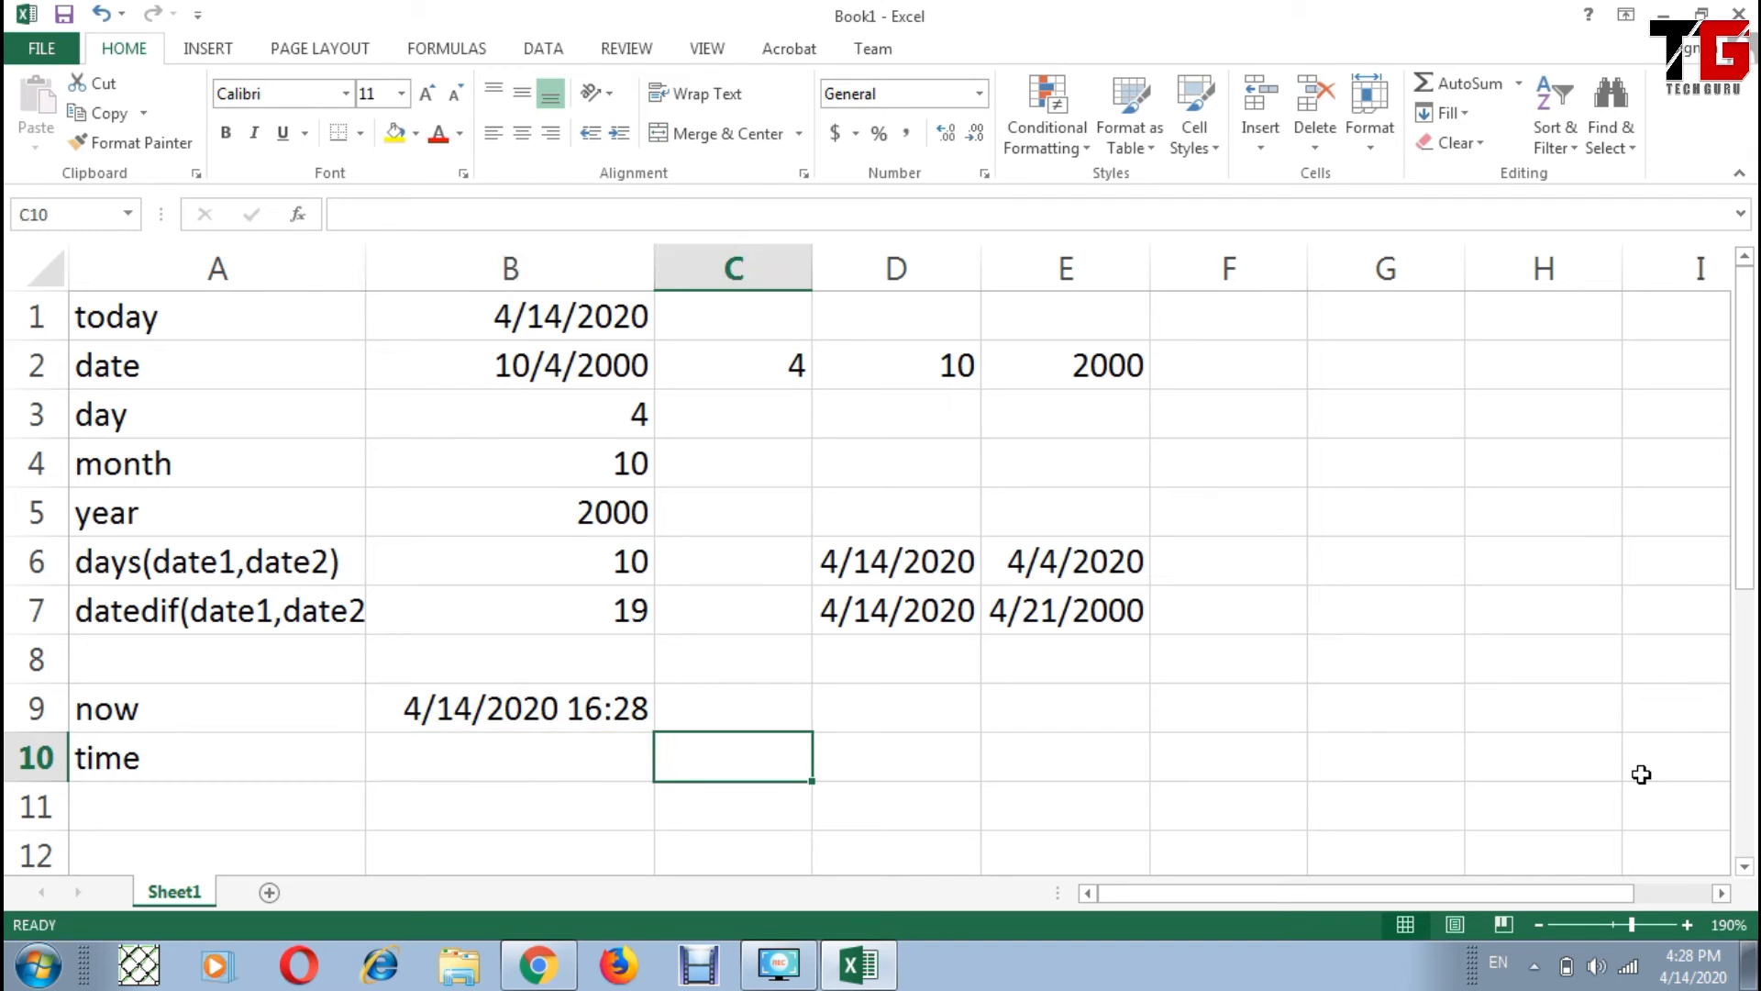
pyautogui.write('5')
pyautogui.press('Tab')
pyautogui.write('6')
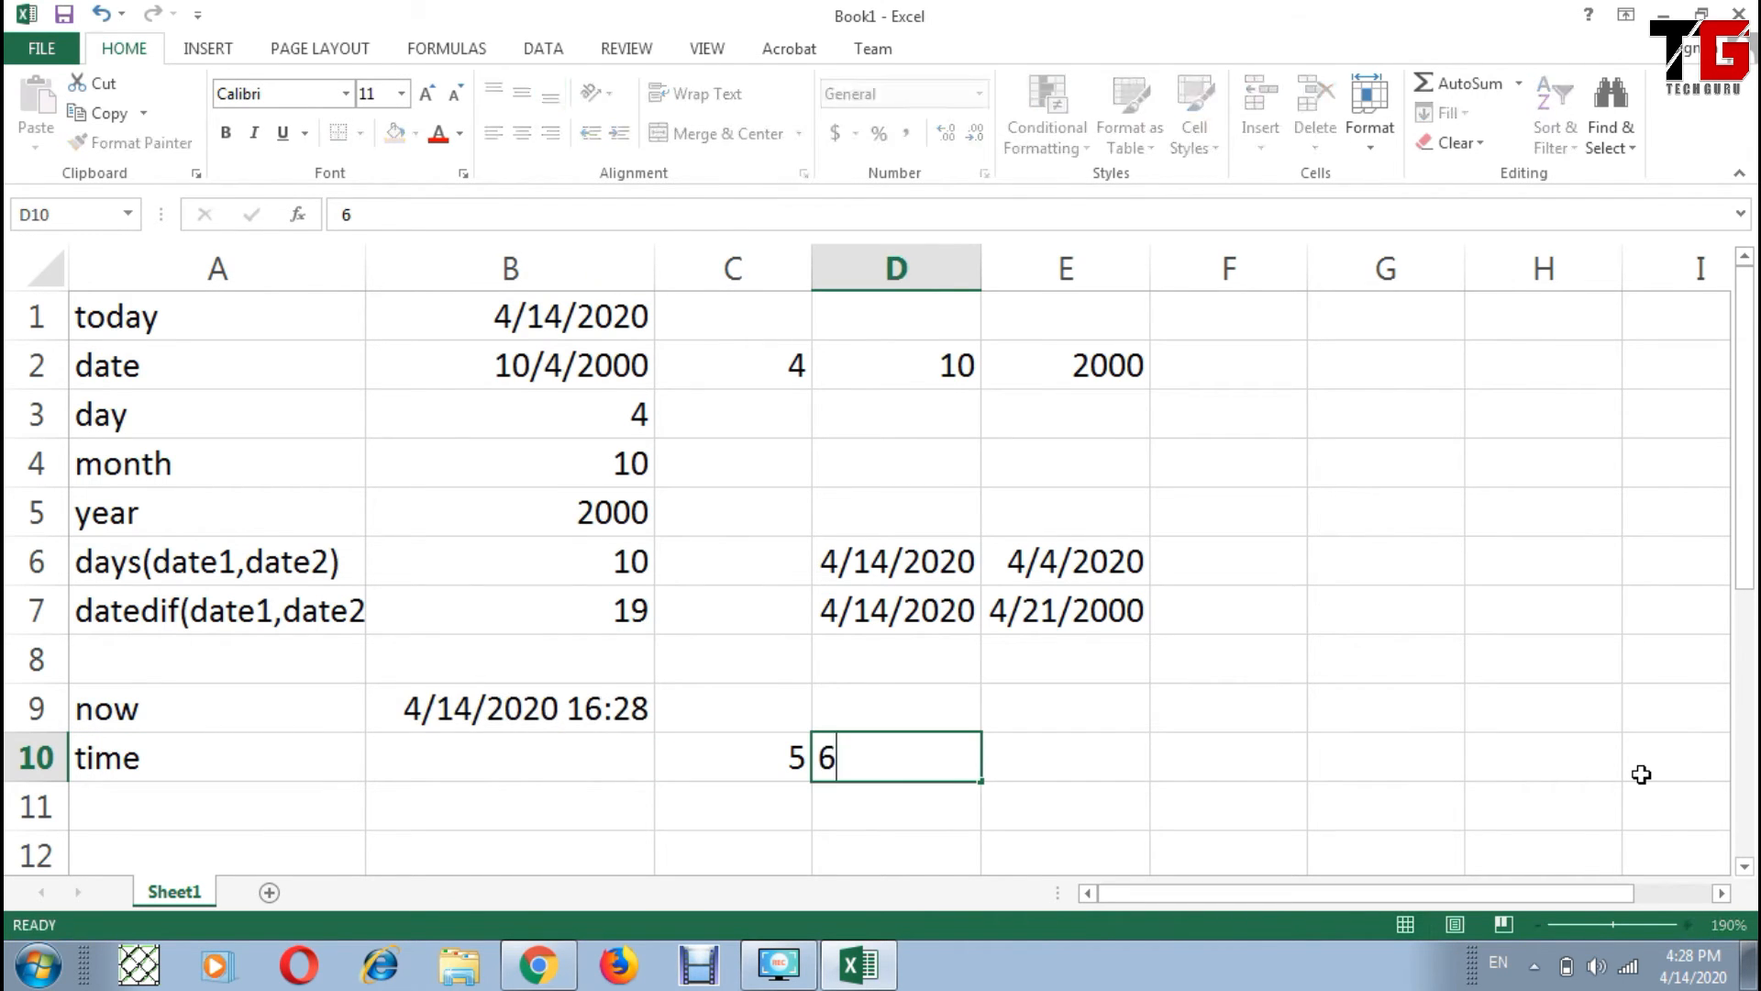
pyautogui.press('Tab')
pyautogui.write('35')
pyautogui.press('Return')
# Step: Enter =TIME(C10,D10,E10) in cell B10 to build a time from the three values
pyautogui.press('Up')
pyautogui.press('Left')
pyautogui.press('Left')
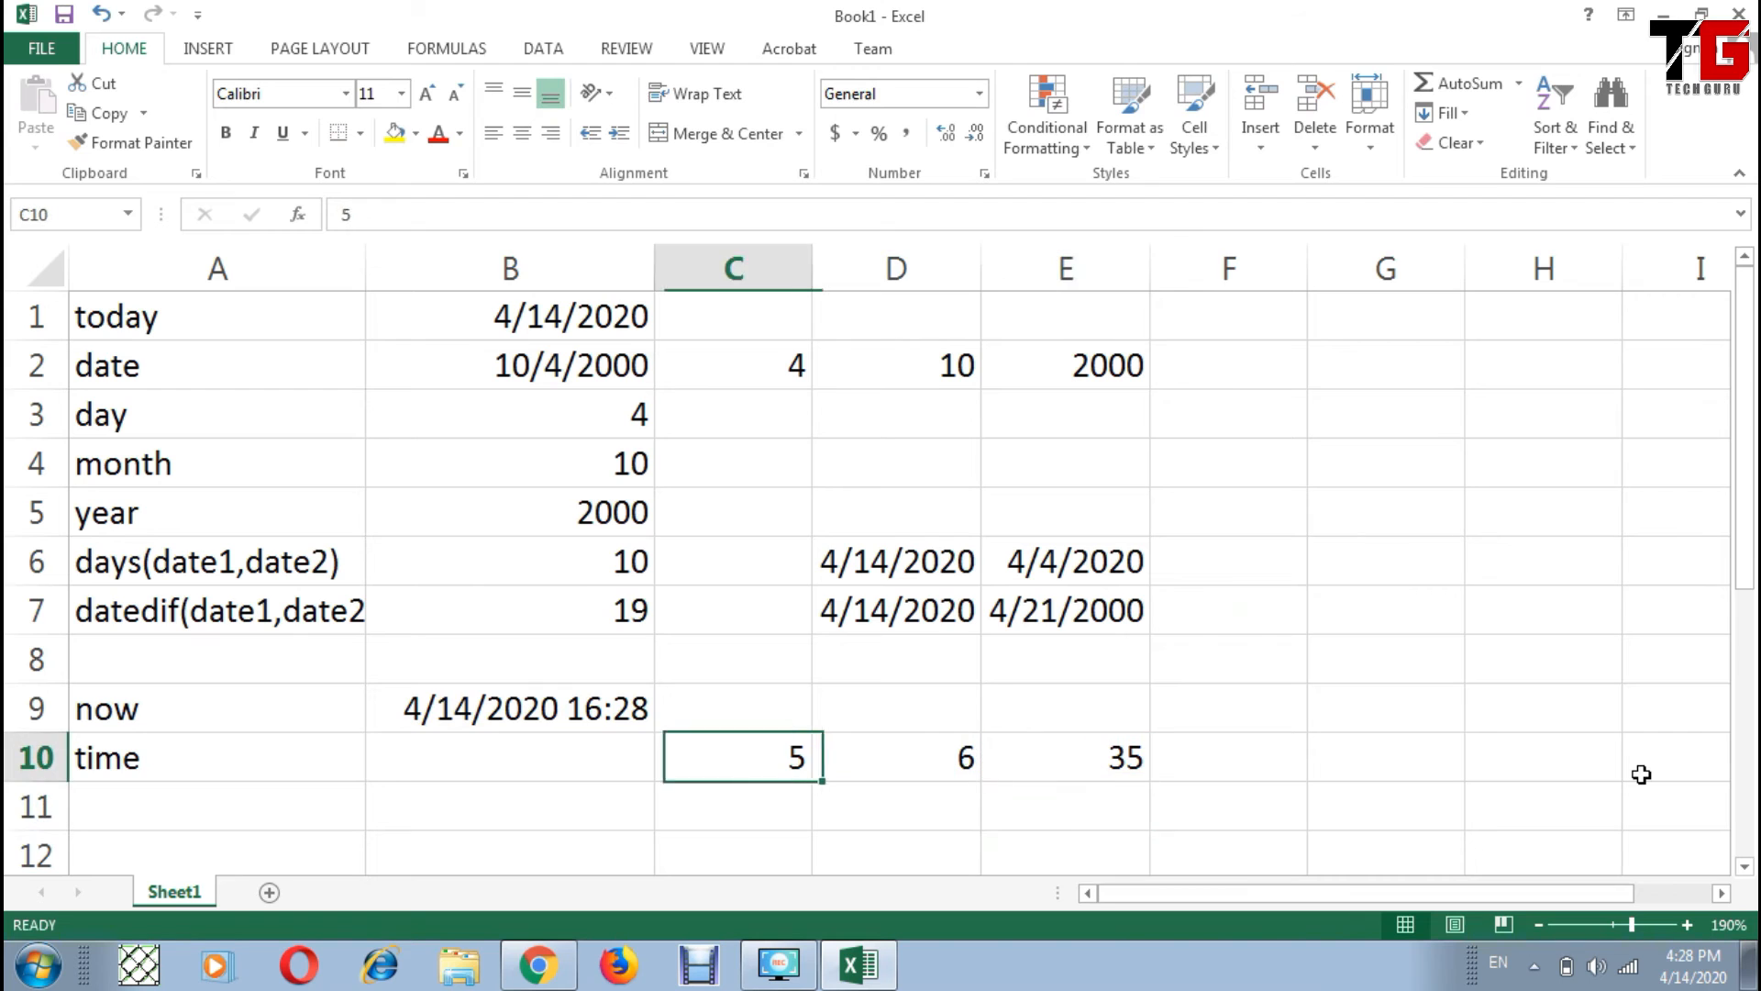
pyautogui.press('Left')
pyautogui.write('=time(')
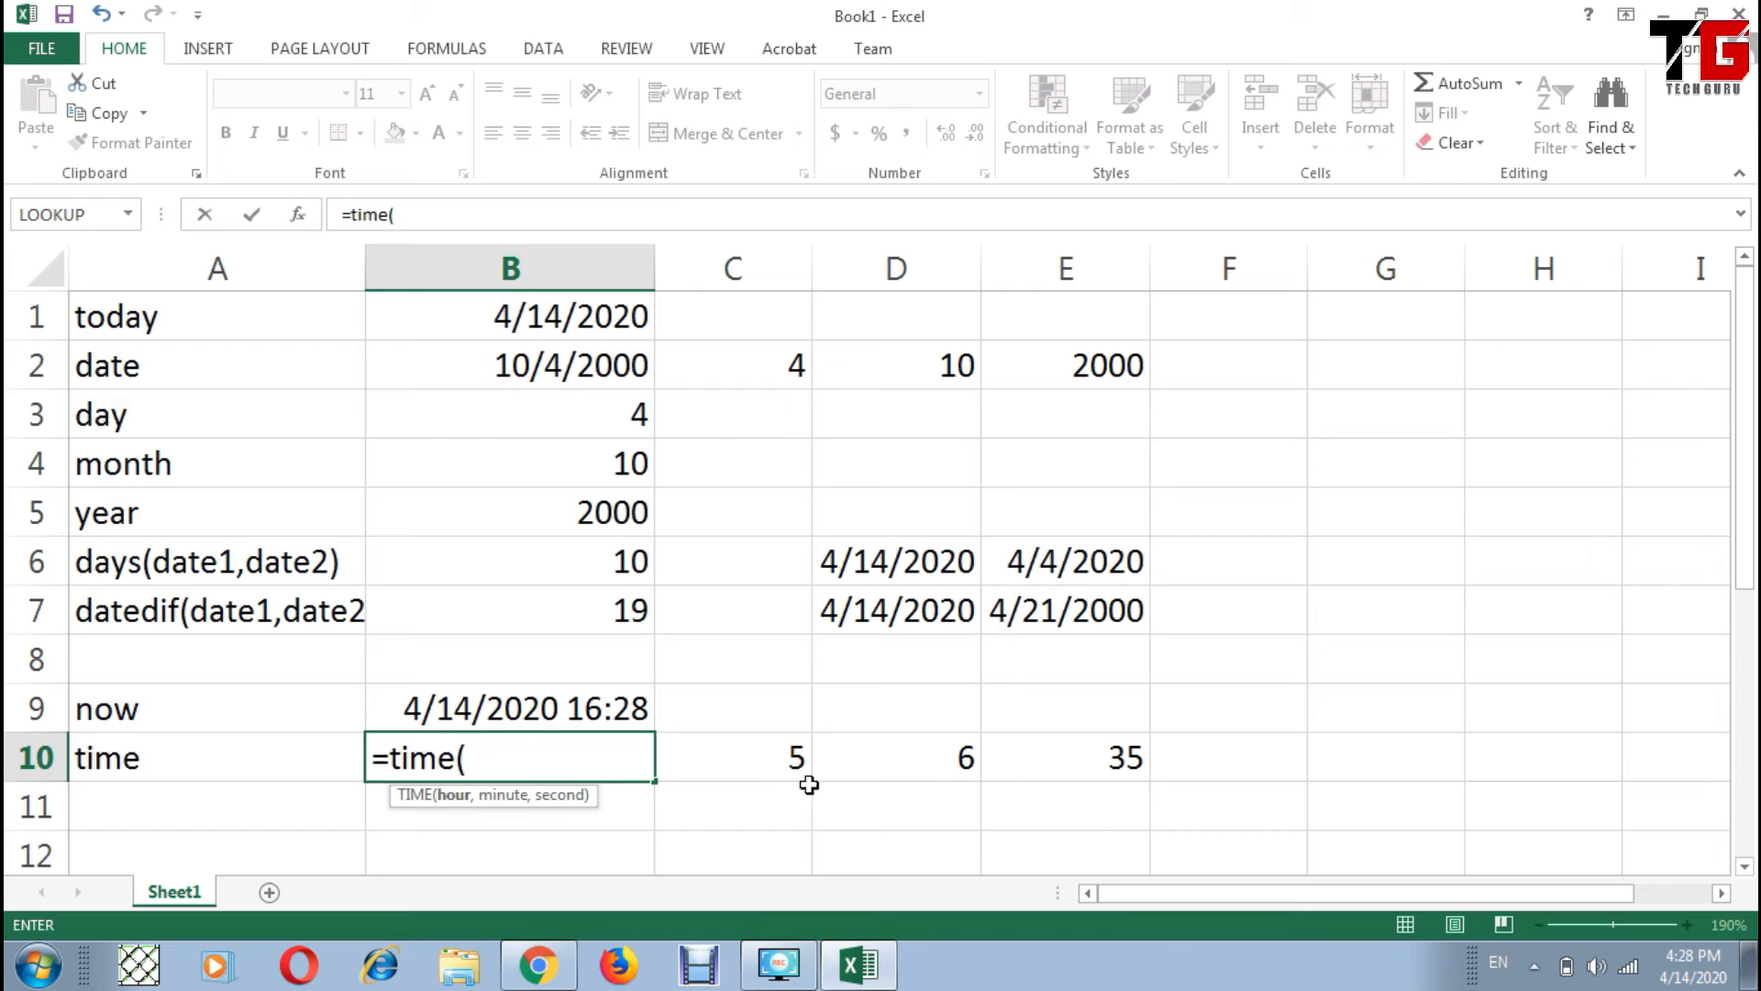
pyautogui.click(768, 756)
pyautogui.write(',')
pyautogui.click(903, 764)
pyautogui.write(',')
pyautogui.click(1077, 753)
pyautogui.write(')')
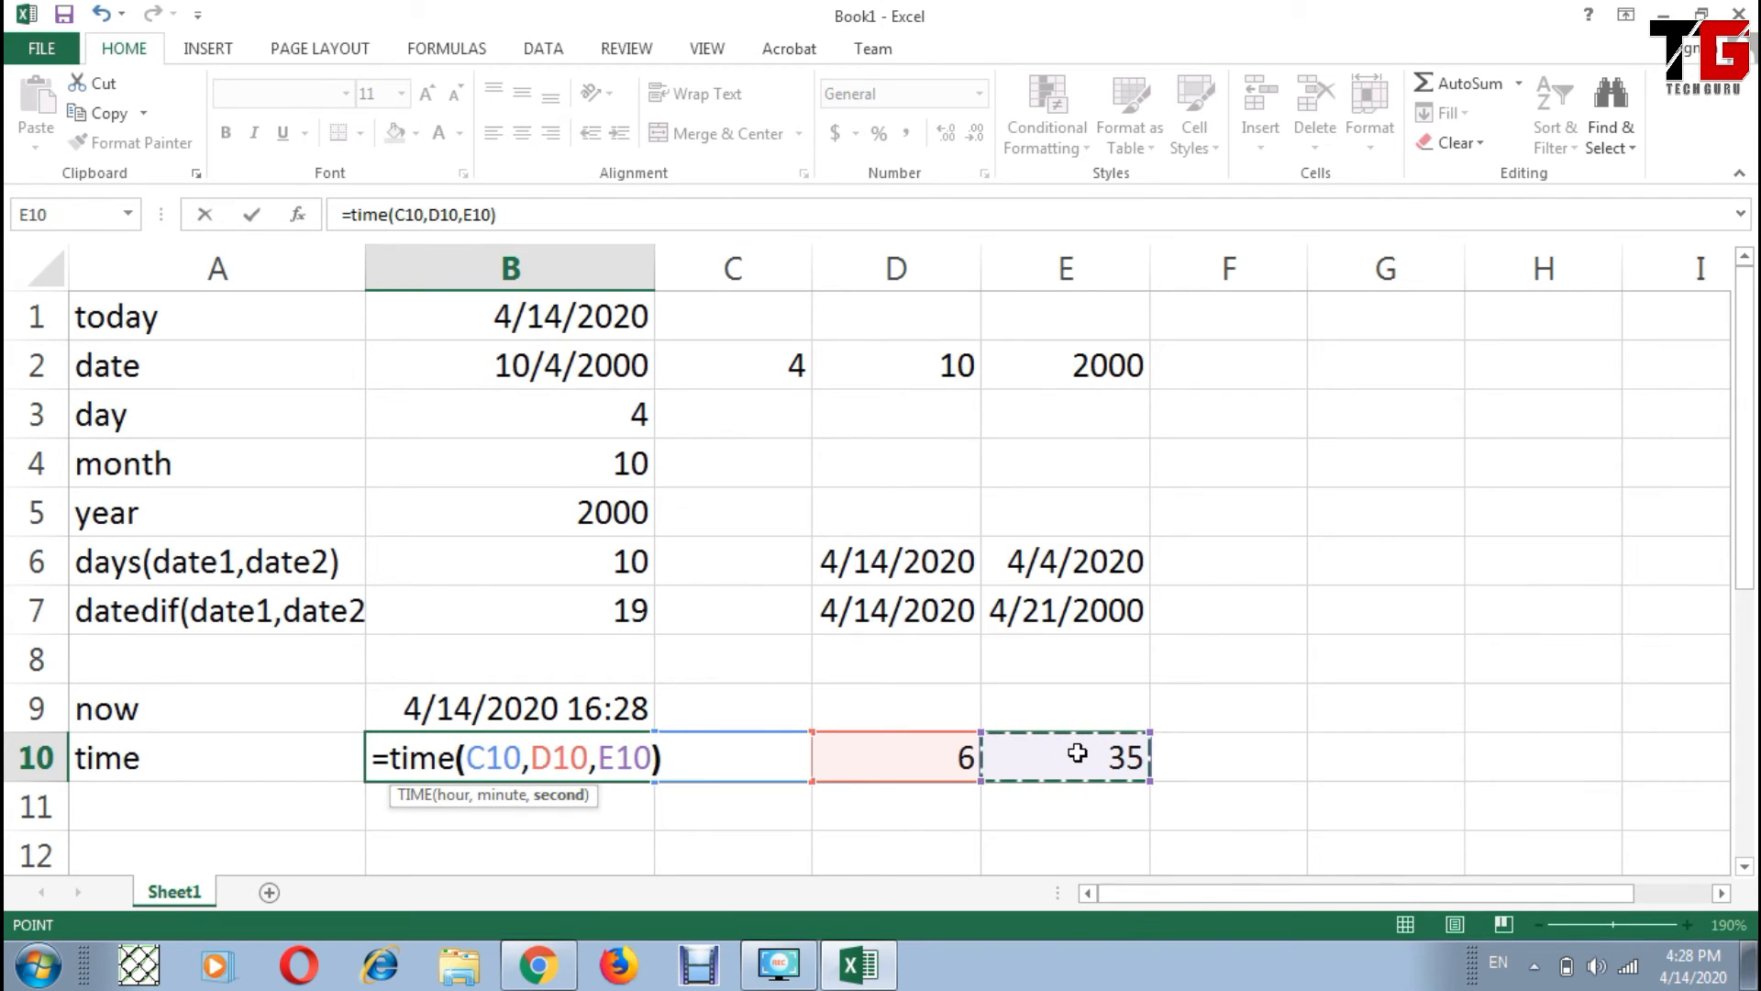
pyautogui.press('Return')
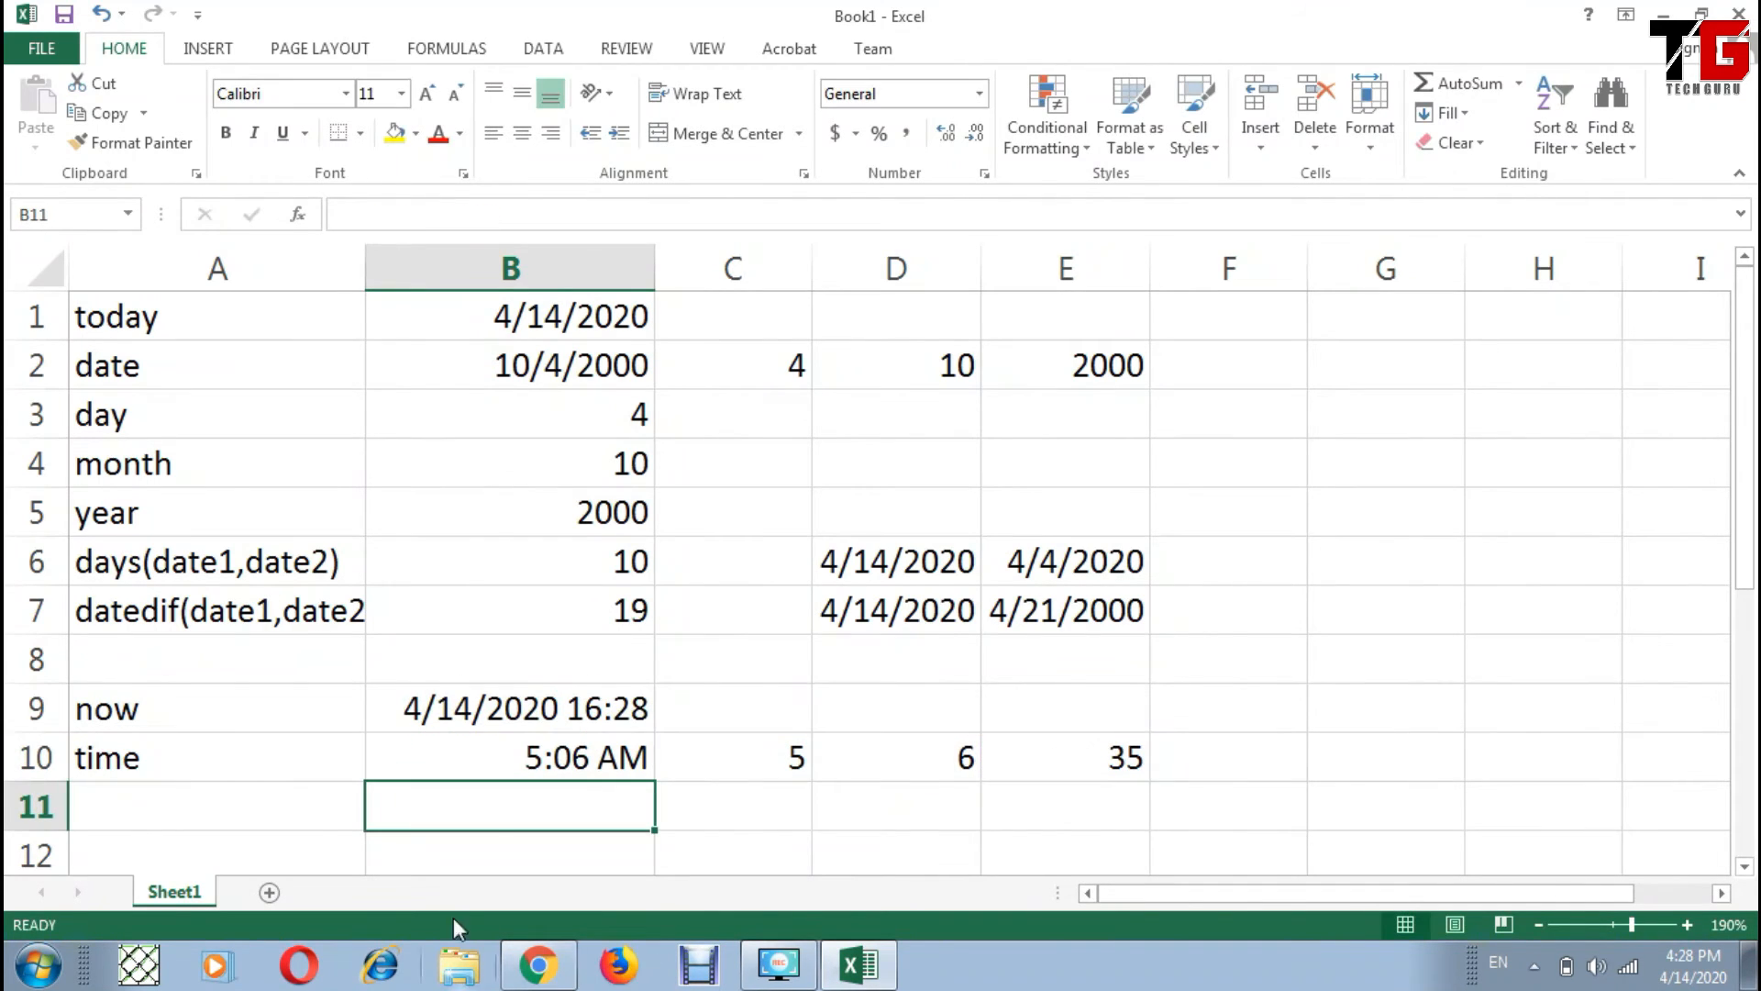
# Step: Set the hour value in cell C10 to 20 and inspect the resulting time in B10
pyautogui.click(523, 745)
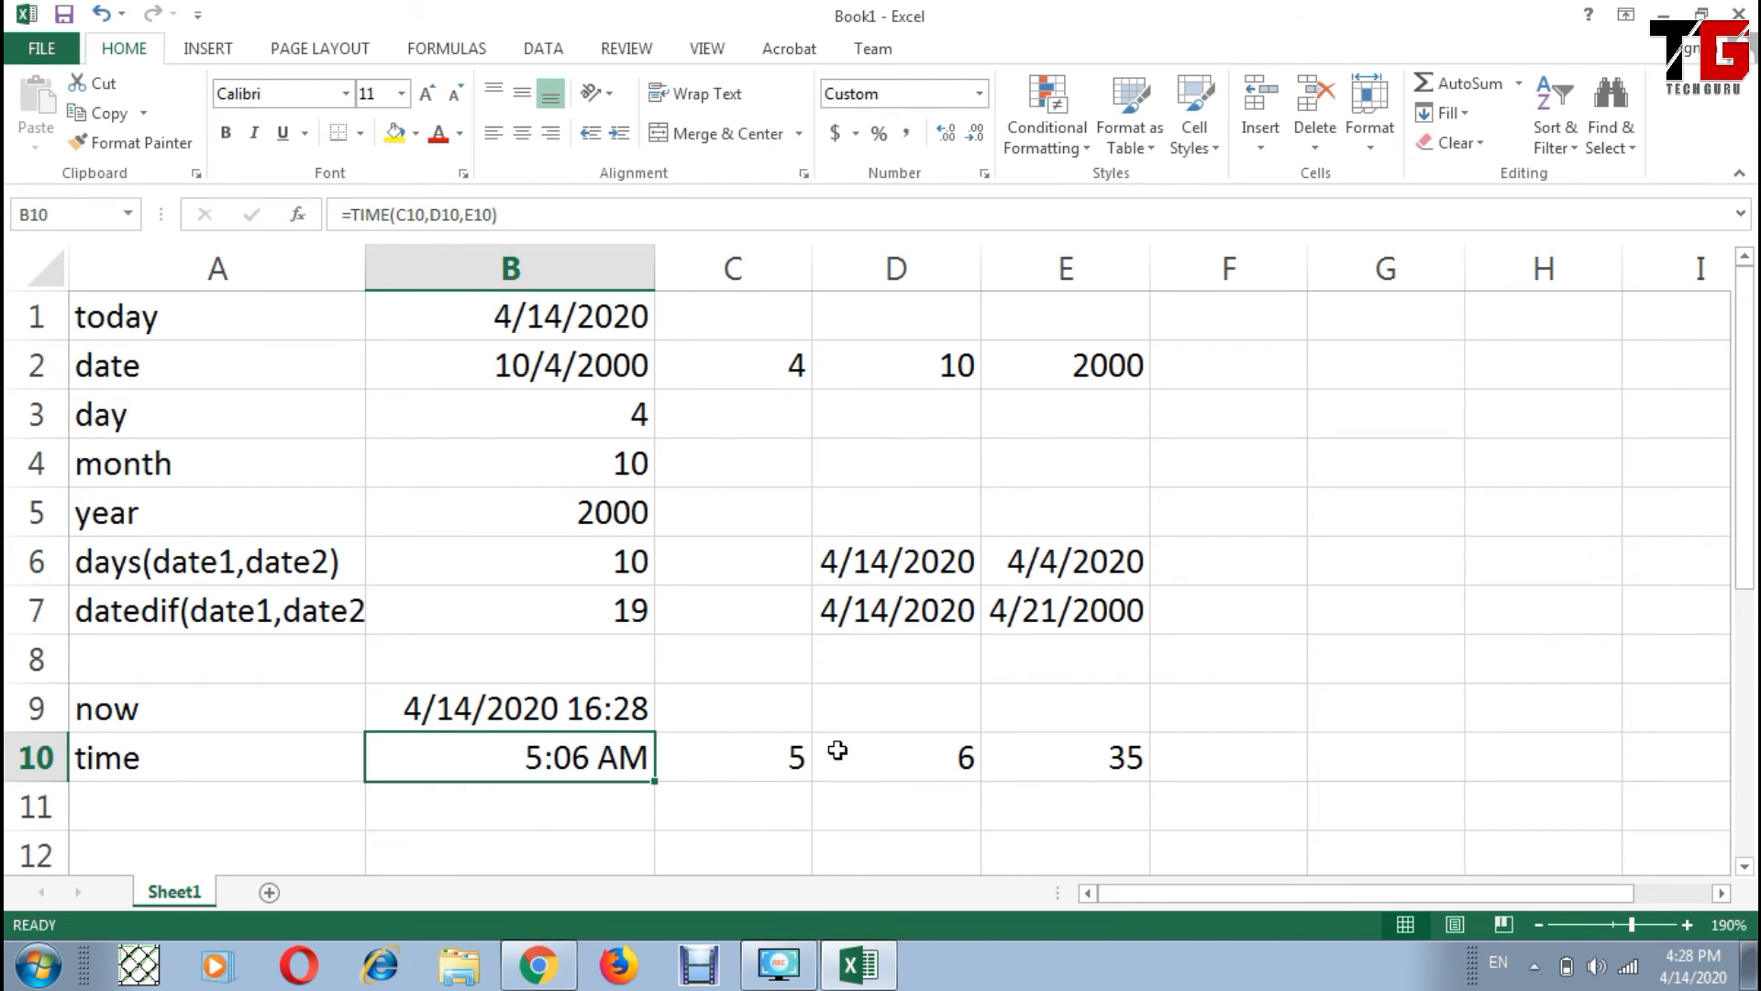
pyautogui.click(776, 765)
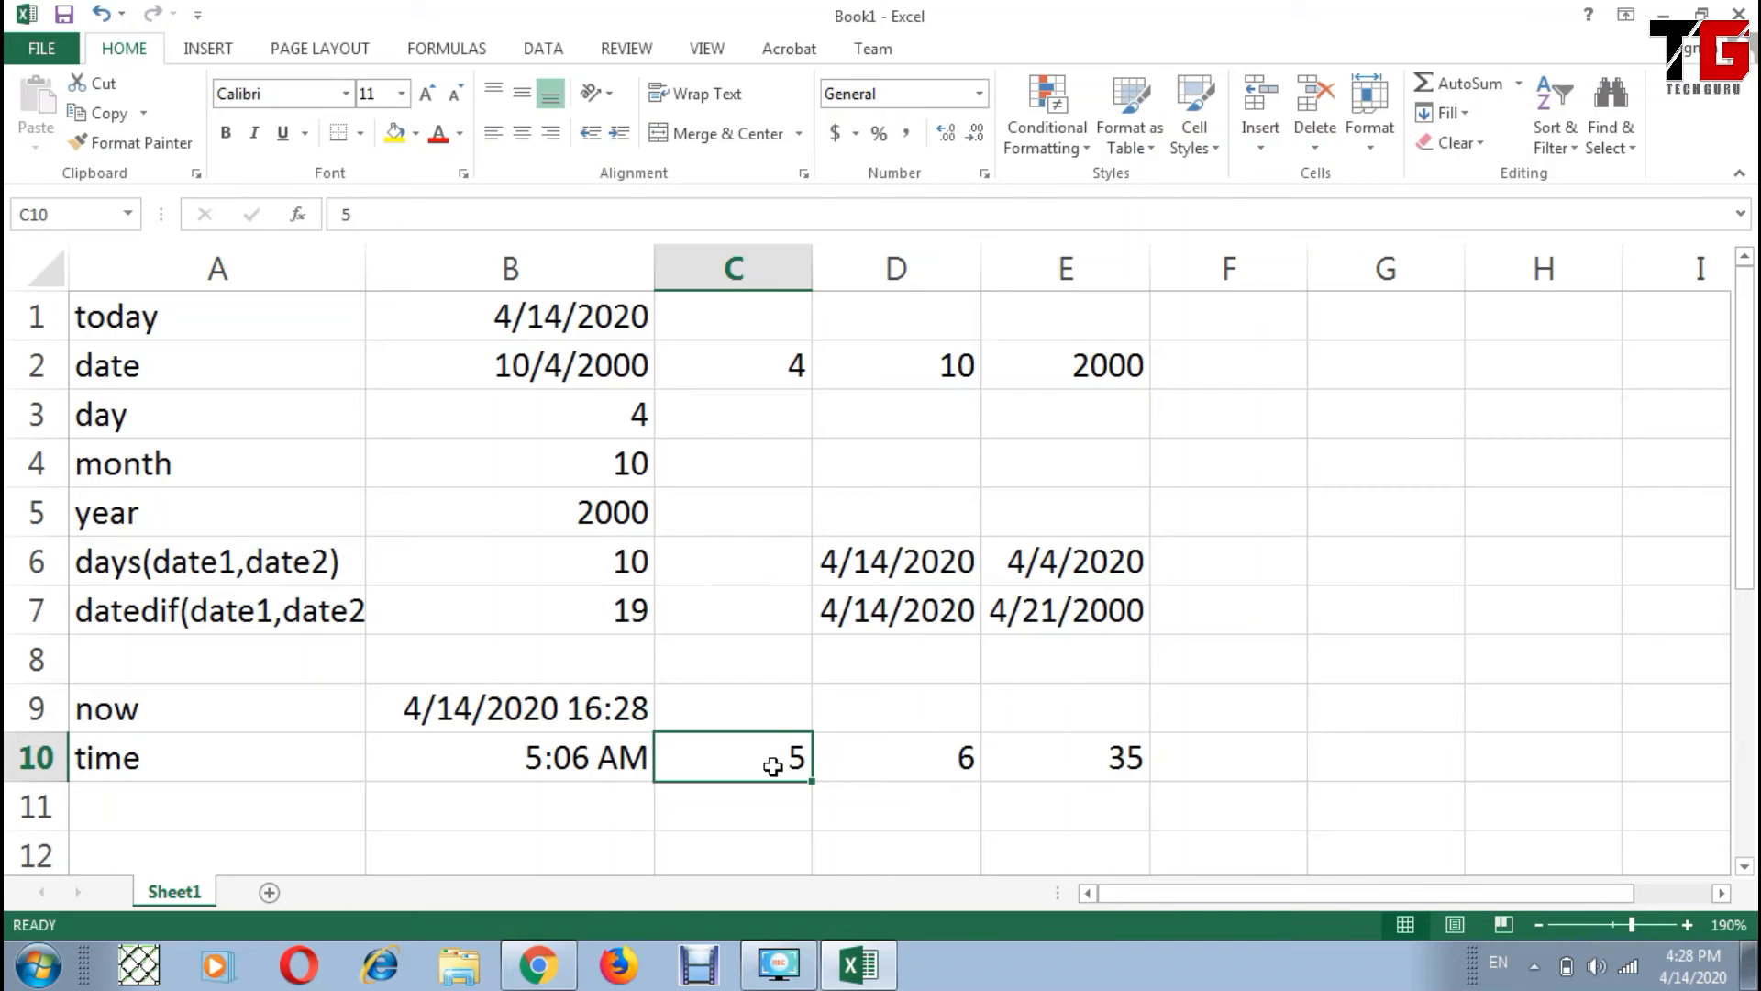
pyautogui.write('20')
pyautogui.press('Return')
pyautogui.click(515, 757)
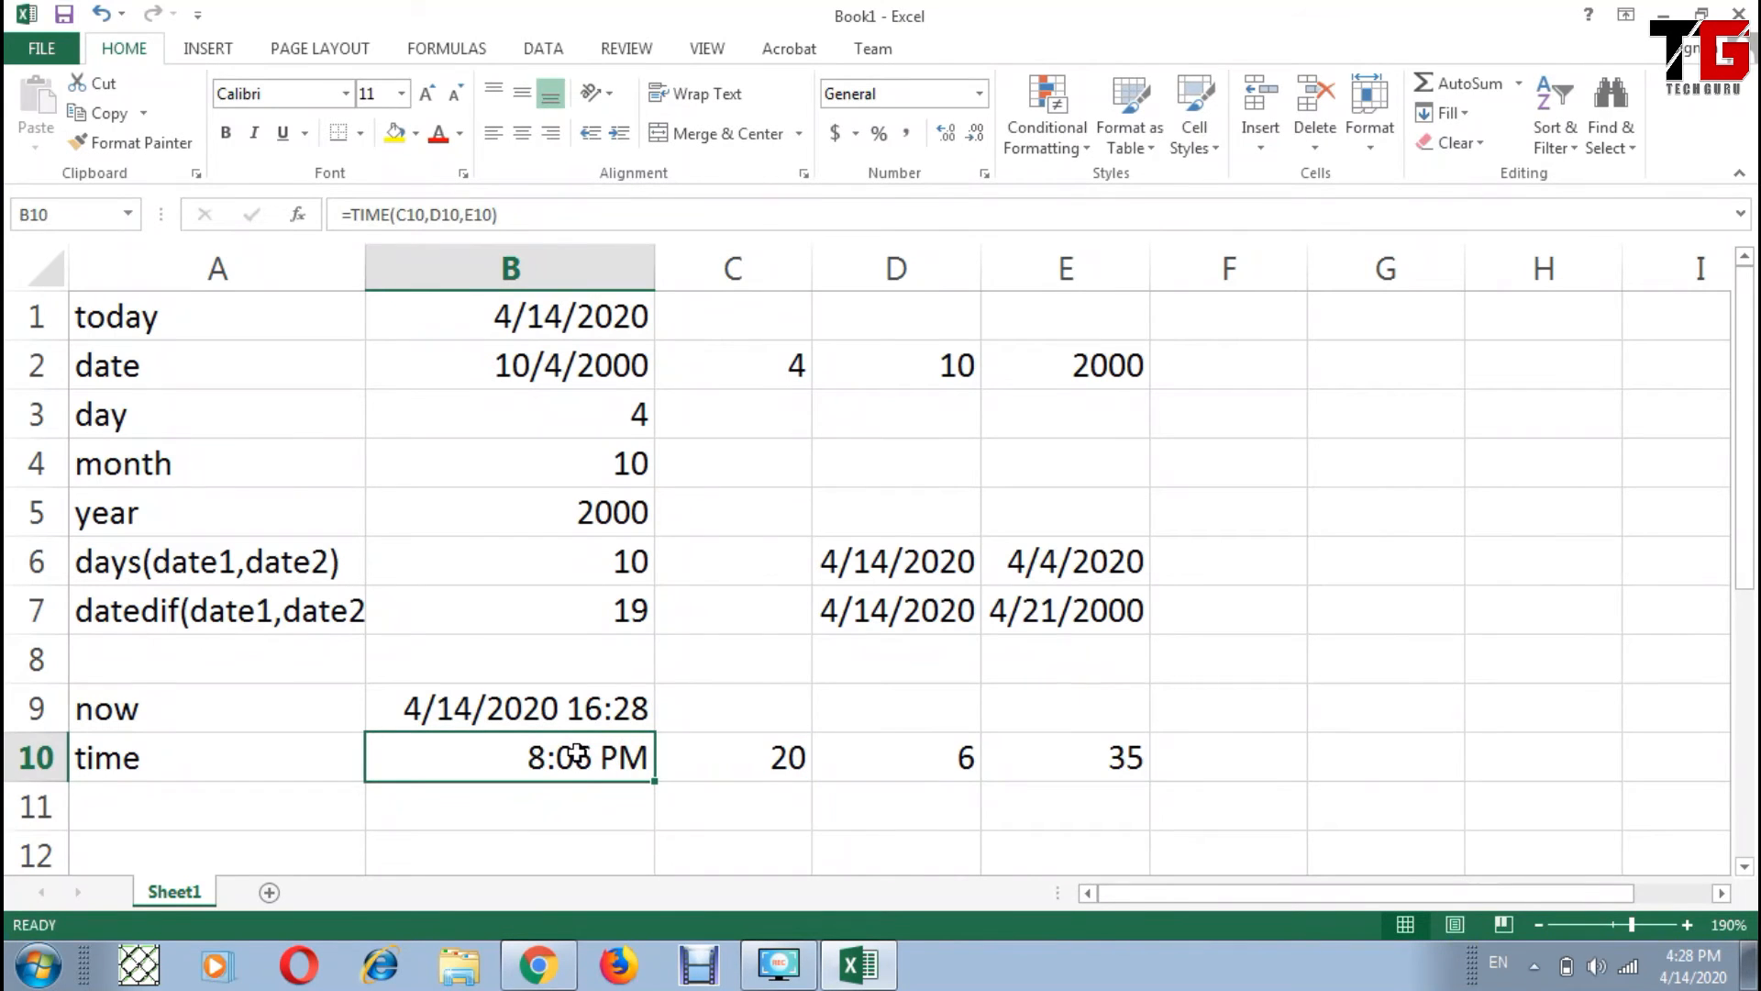
# Step: Label cell A11 "second" and enter =SECOND(B10) in cell B11
pyautogui.click(310, 796)
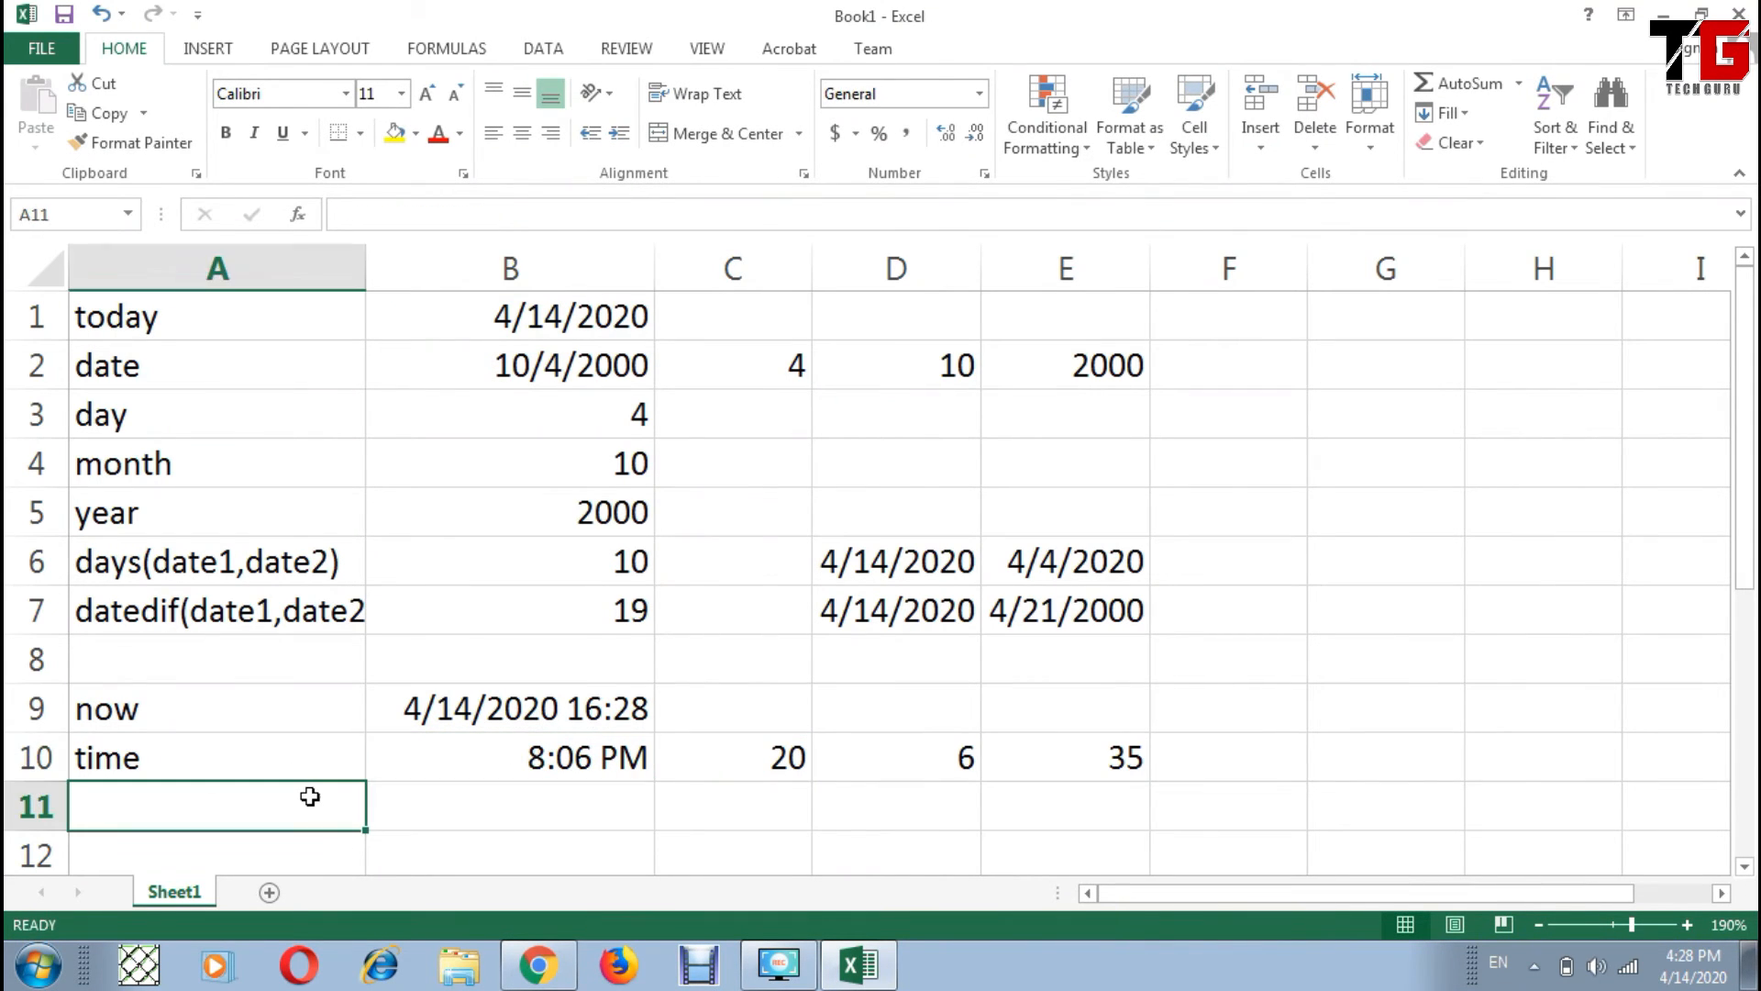
pyautogui.write('second')
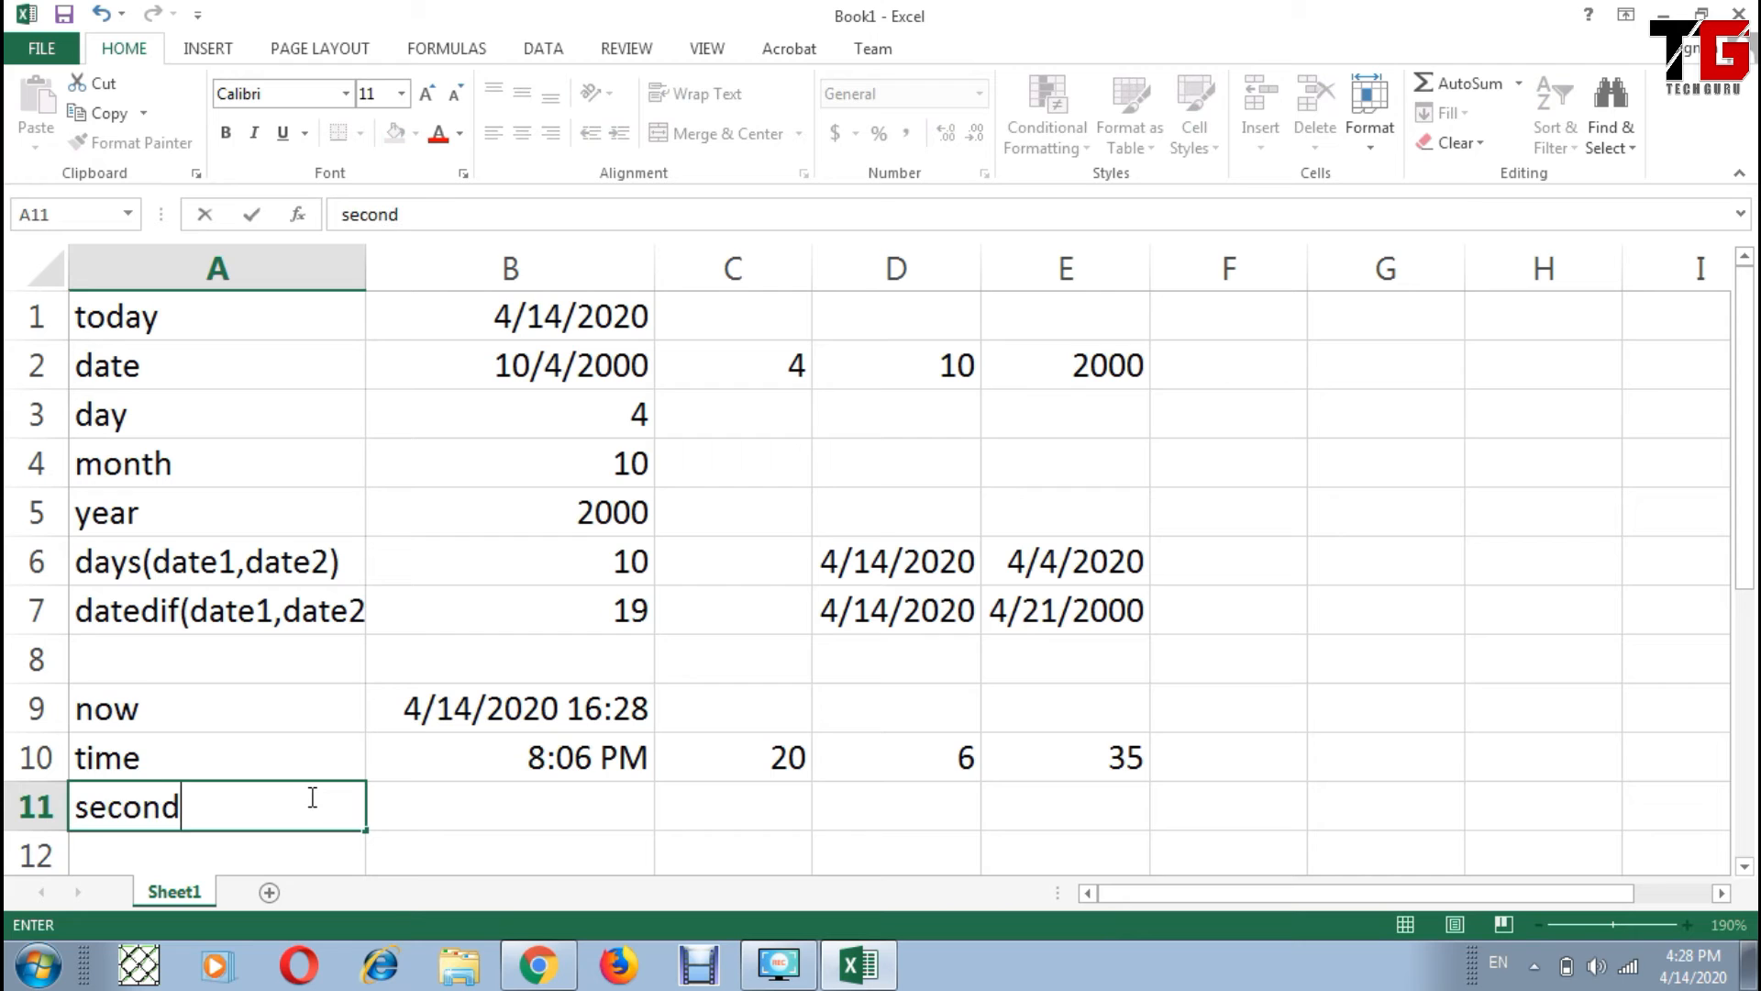
pyautogui.press('Tab')
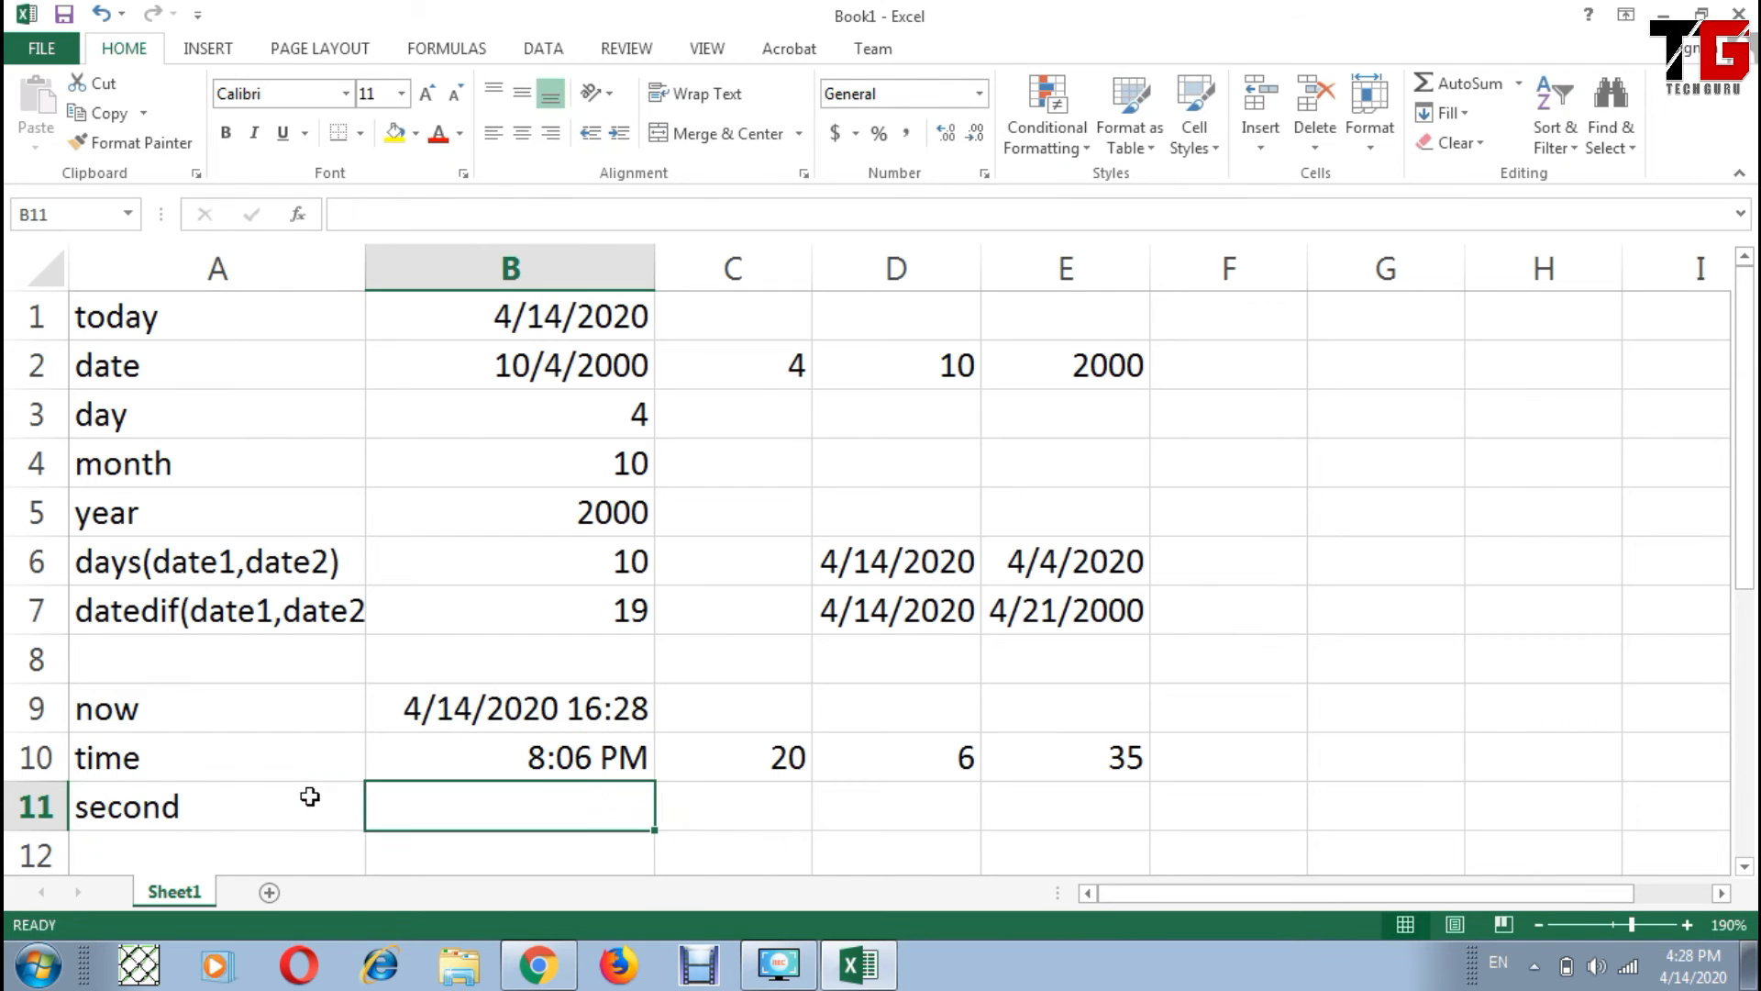
pyautogui.press('Up')
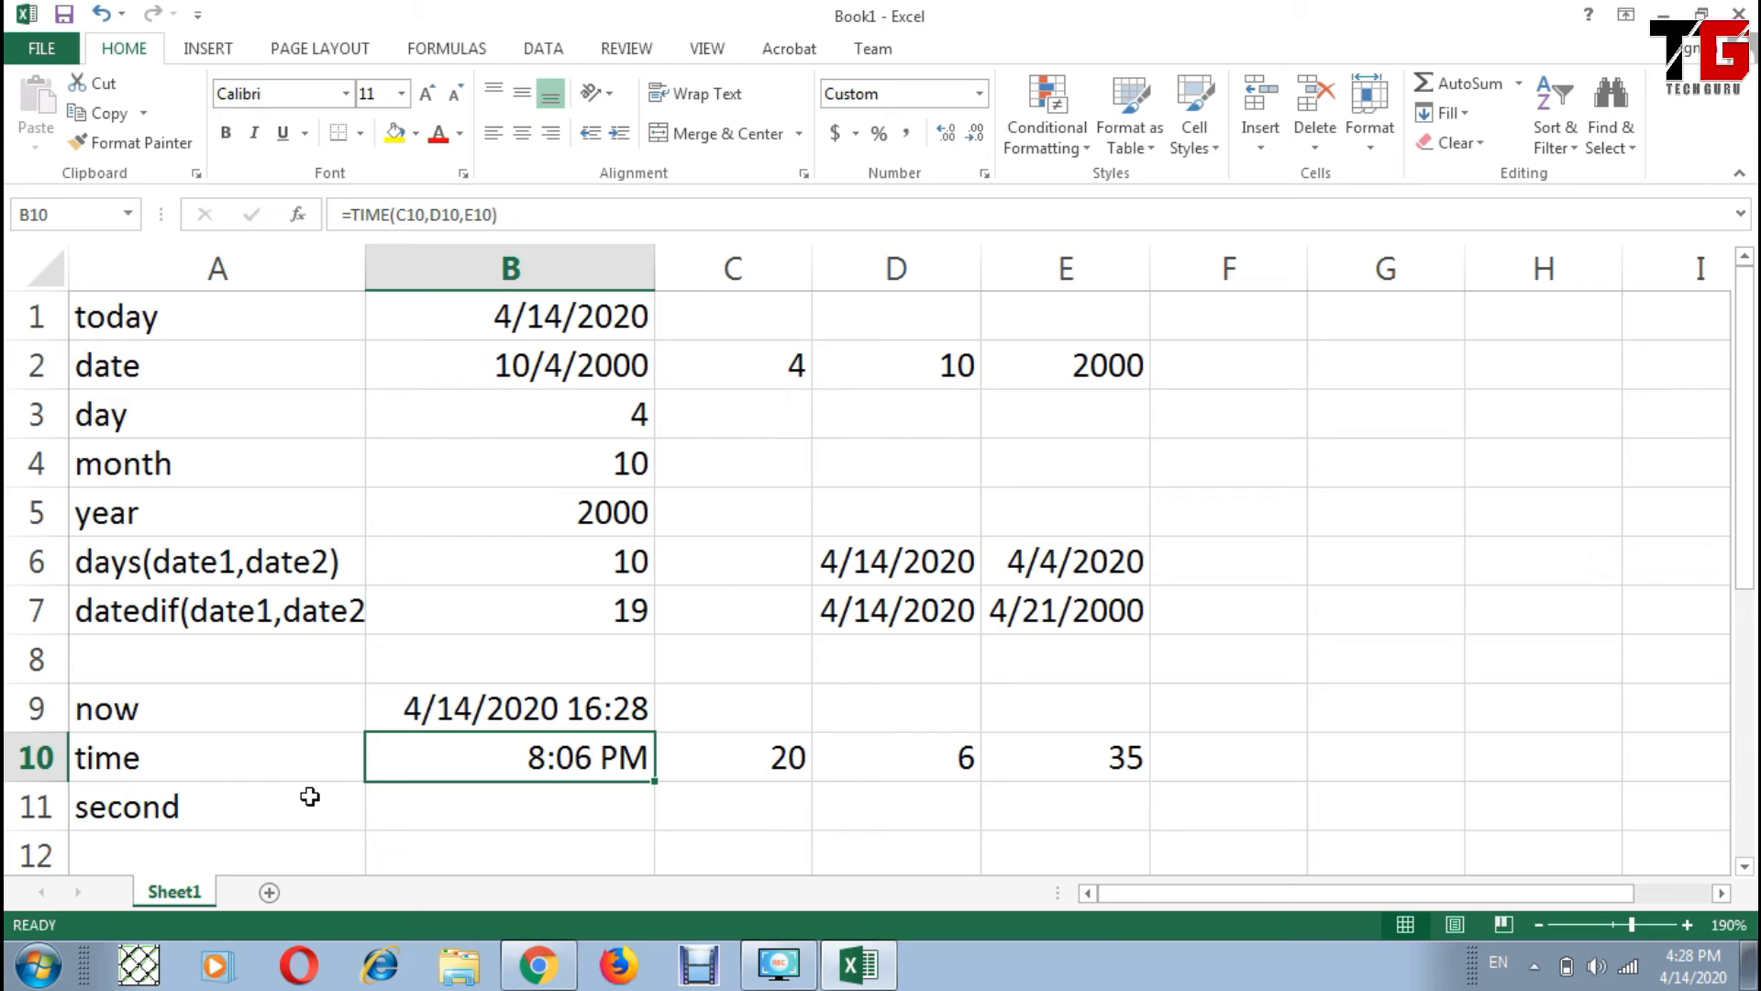
pyautogui.press('Down')
pyautogui.write('=')
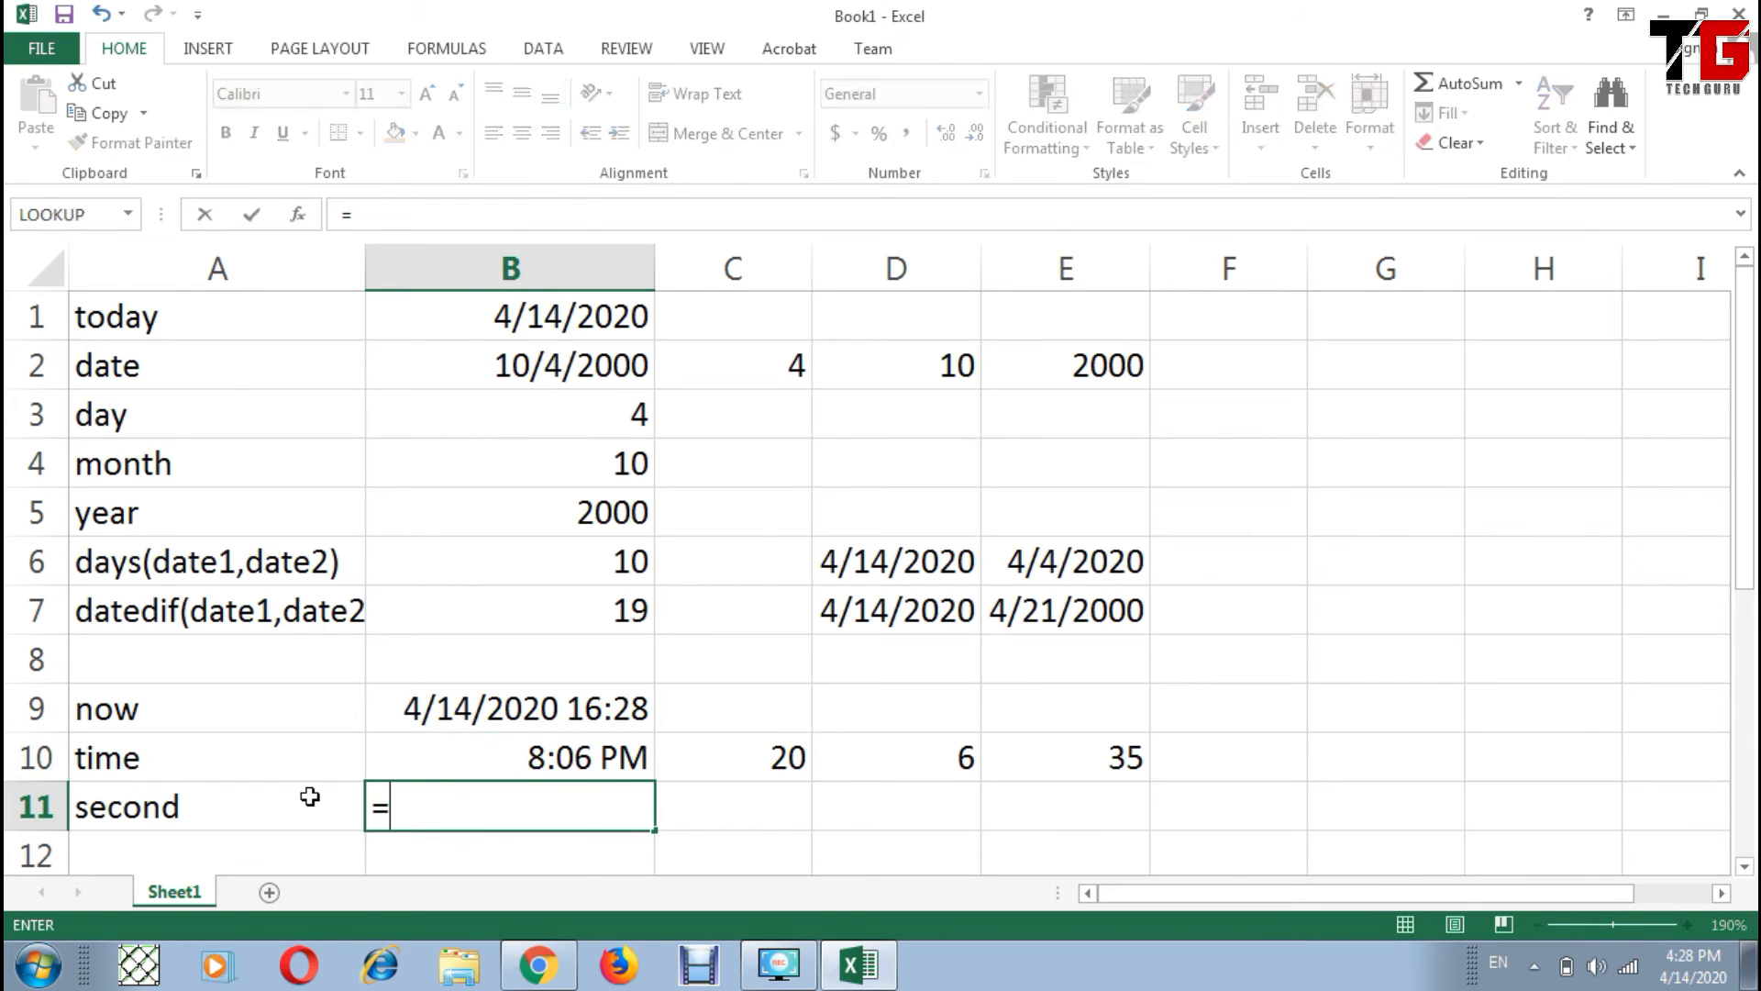
pyautogui.write('second(')
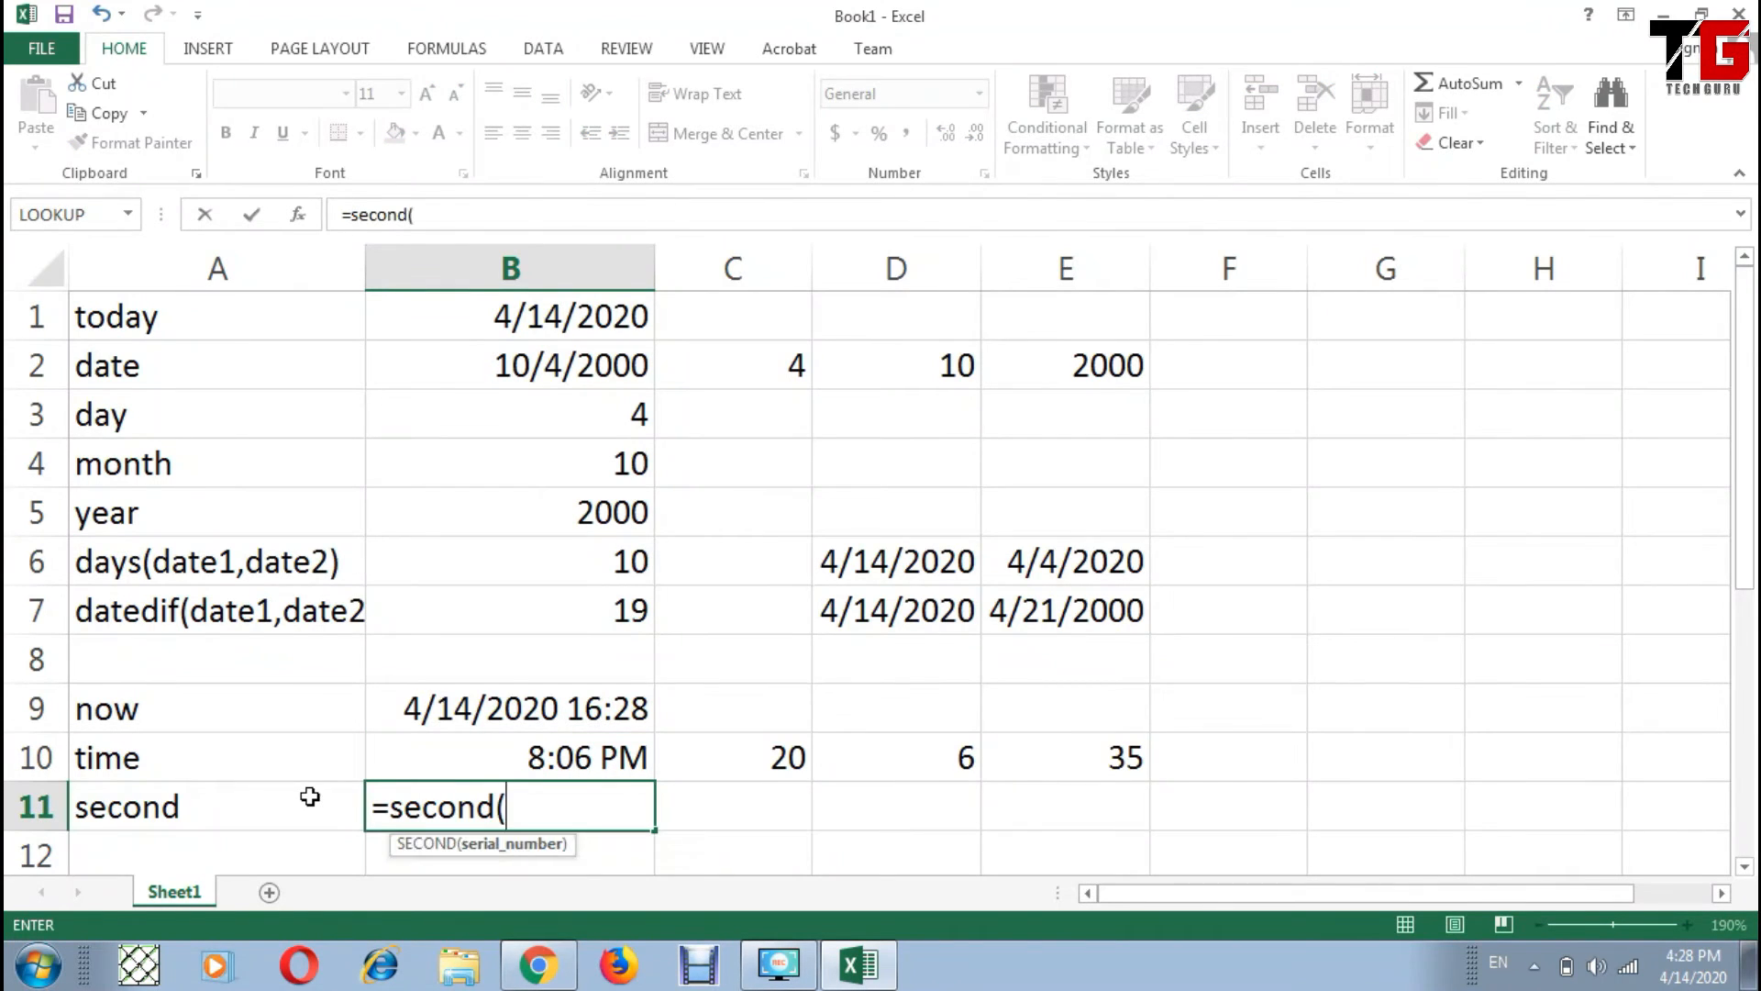
pyautogui.click(486, 769)
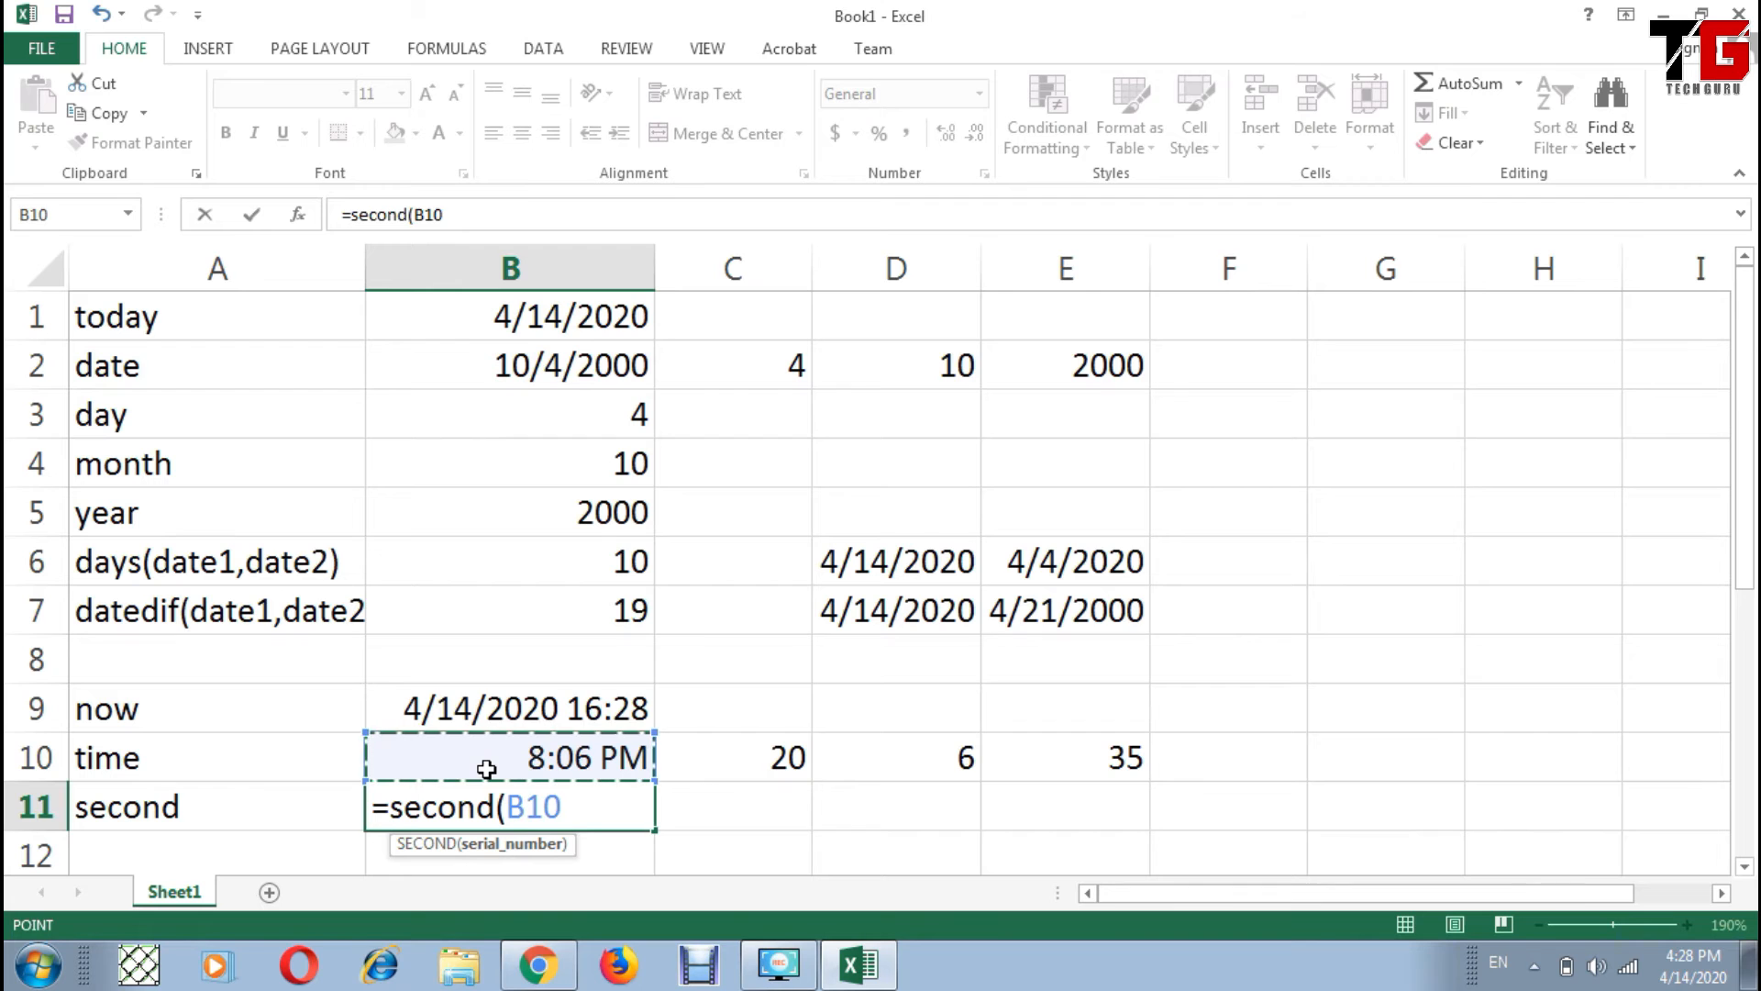
pyautogui.write(')')
pyautogui.press('Return')
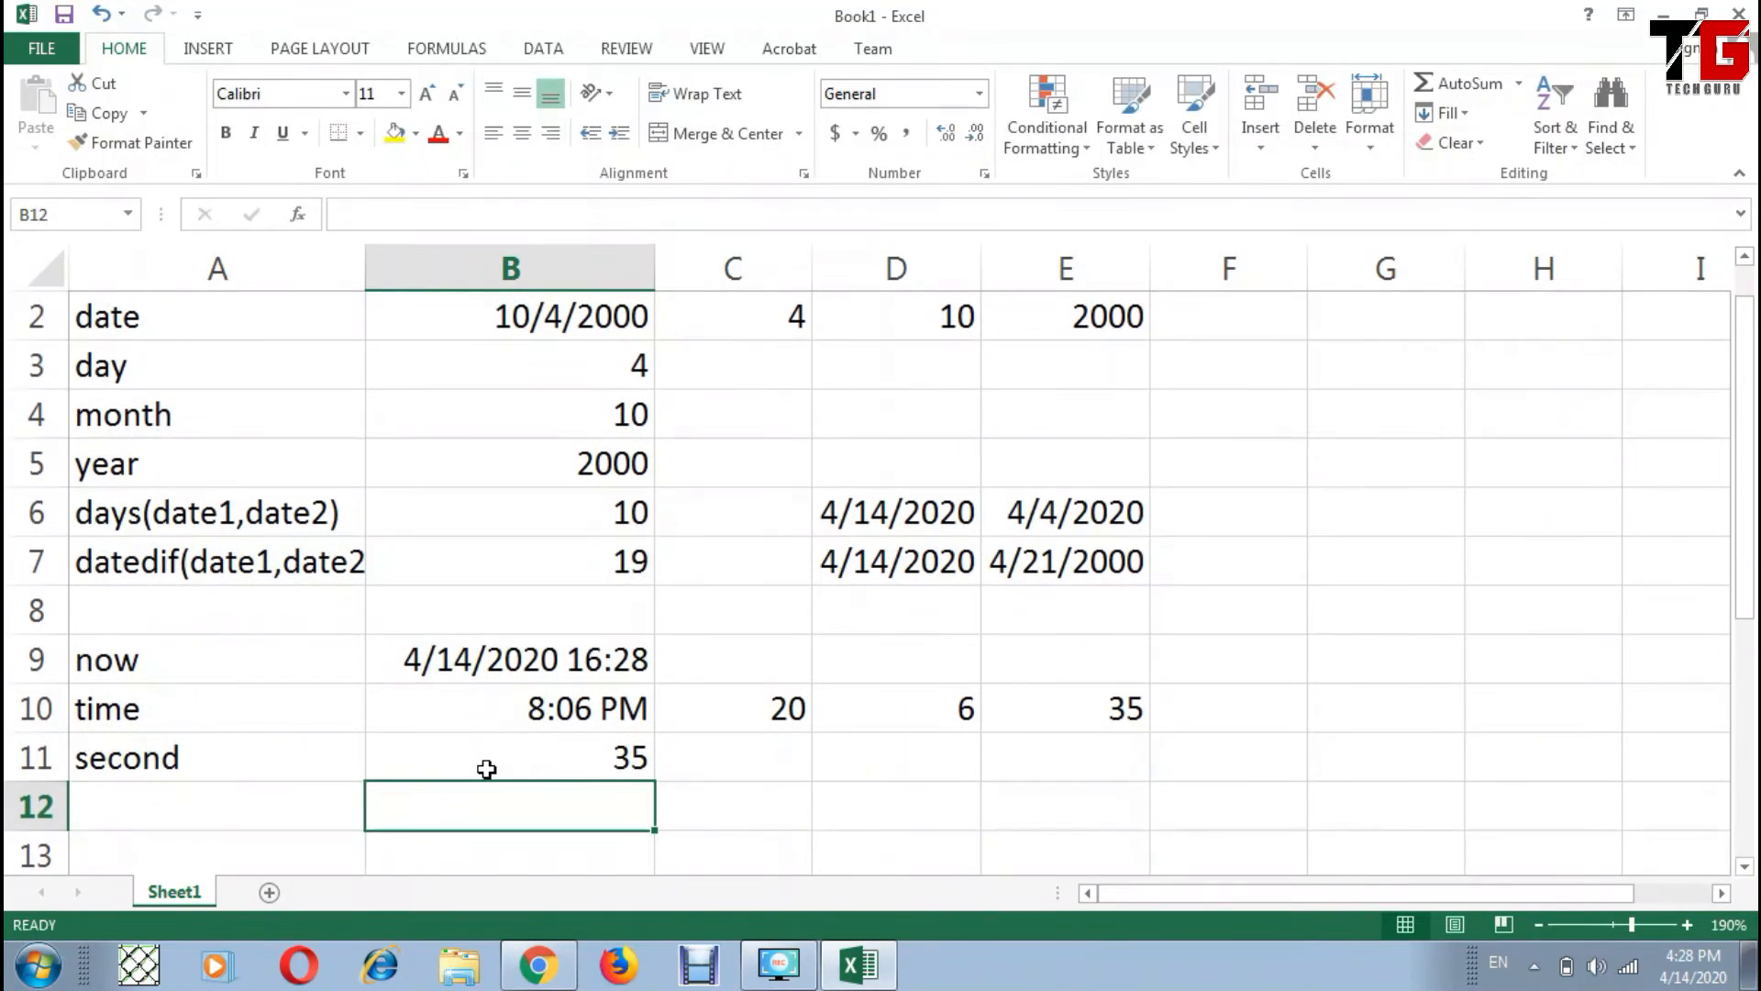
# Step: Change the SECOND formula in cell B11 to reference the current date and time: =SECOND(B9)
pyautogui.doubleClick(585, 768)
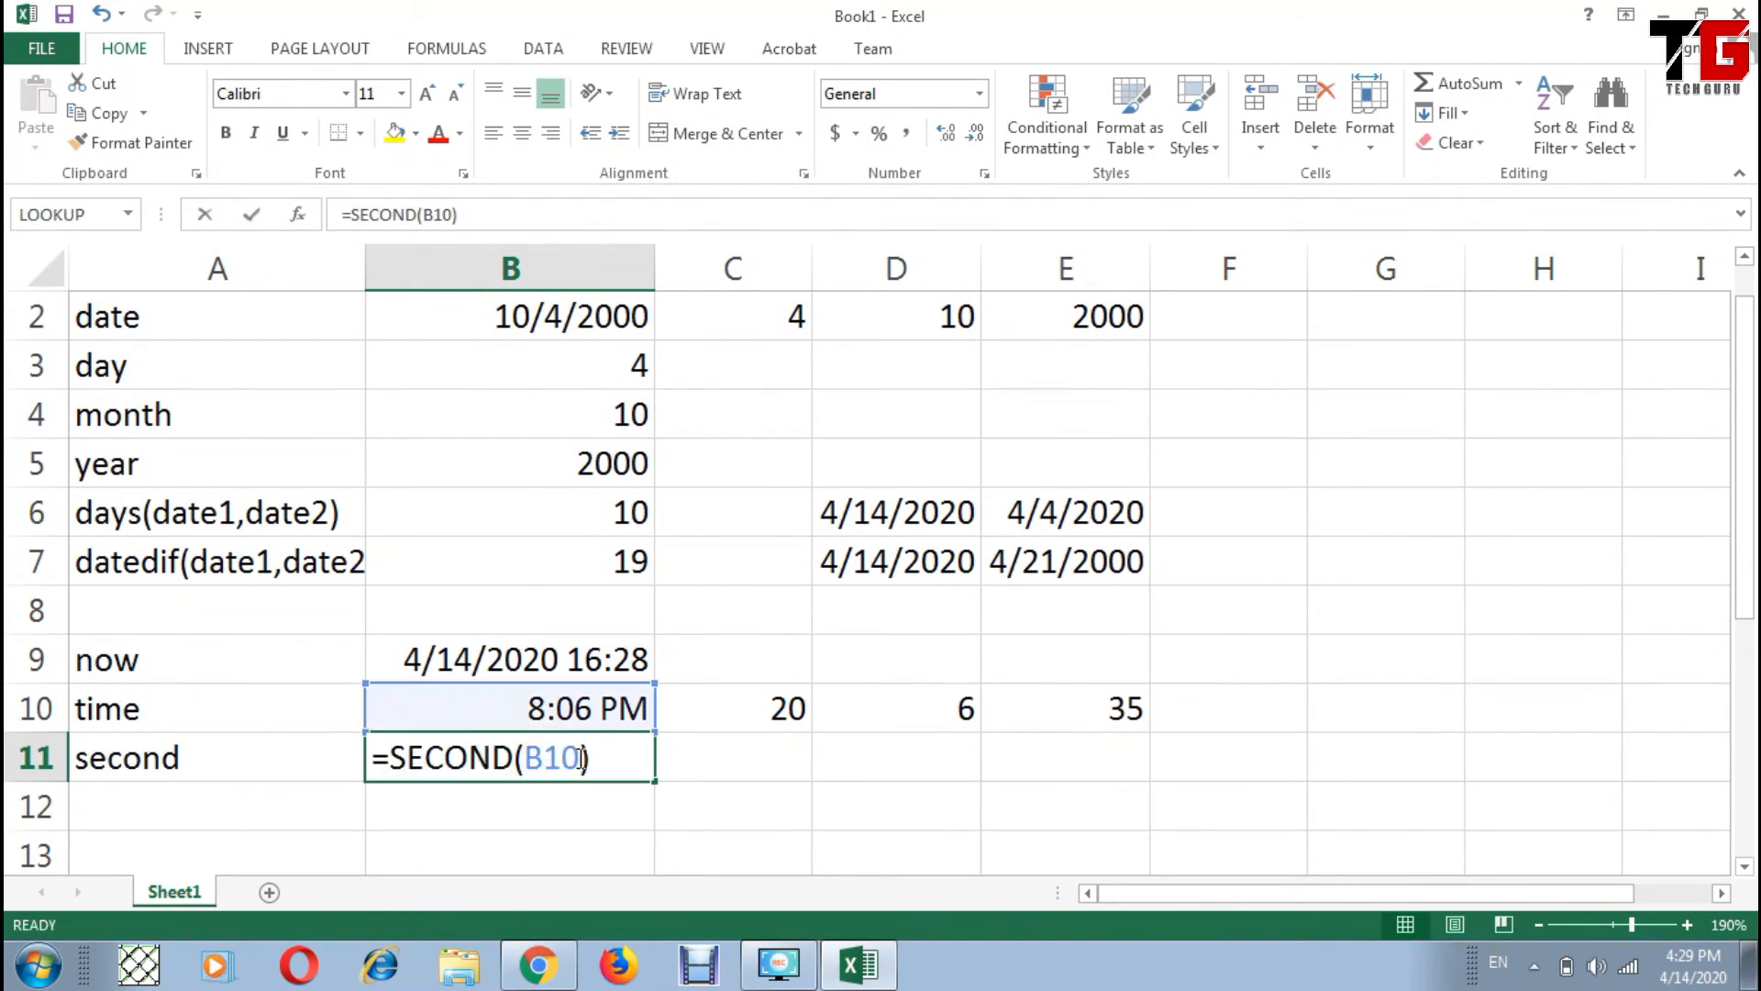
pyautogui.press('BackSpace')
pyautogui.press('BackSpace')
pyautogui.press('BackSpace')
pyautogui.press('BackSpace')
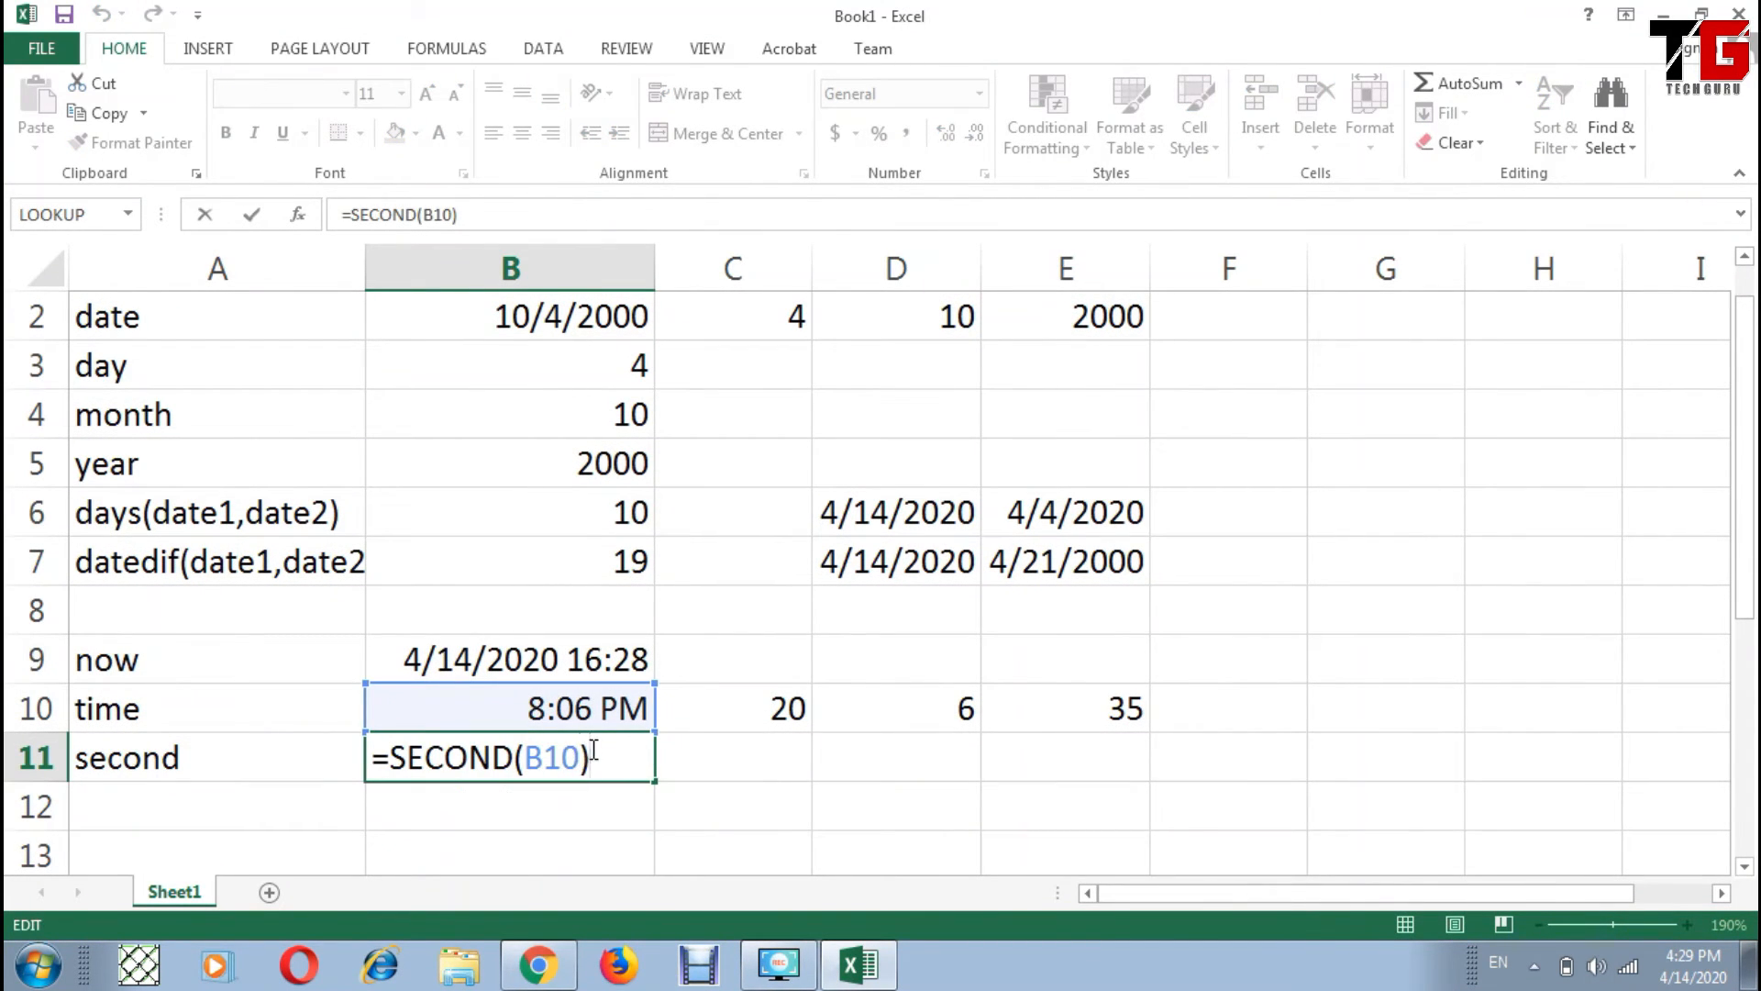
pyautogui.press('Up')
pyautogui.press('Up')
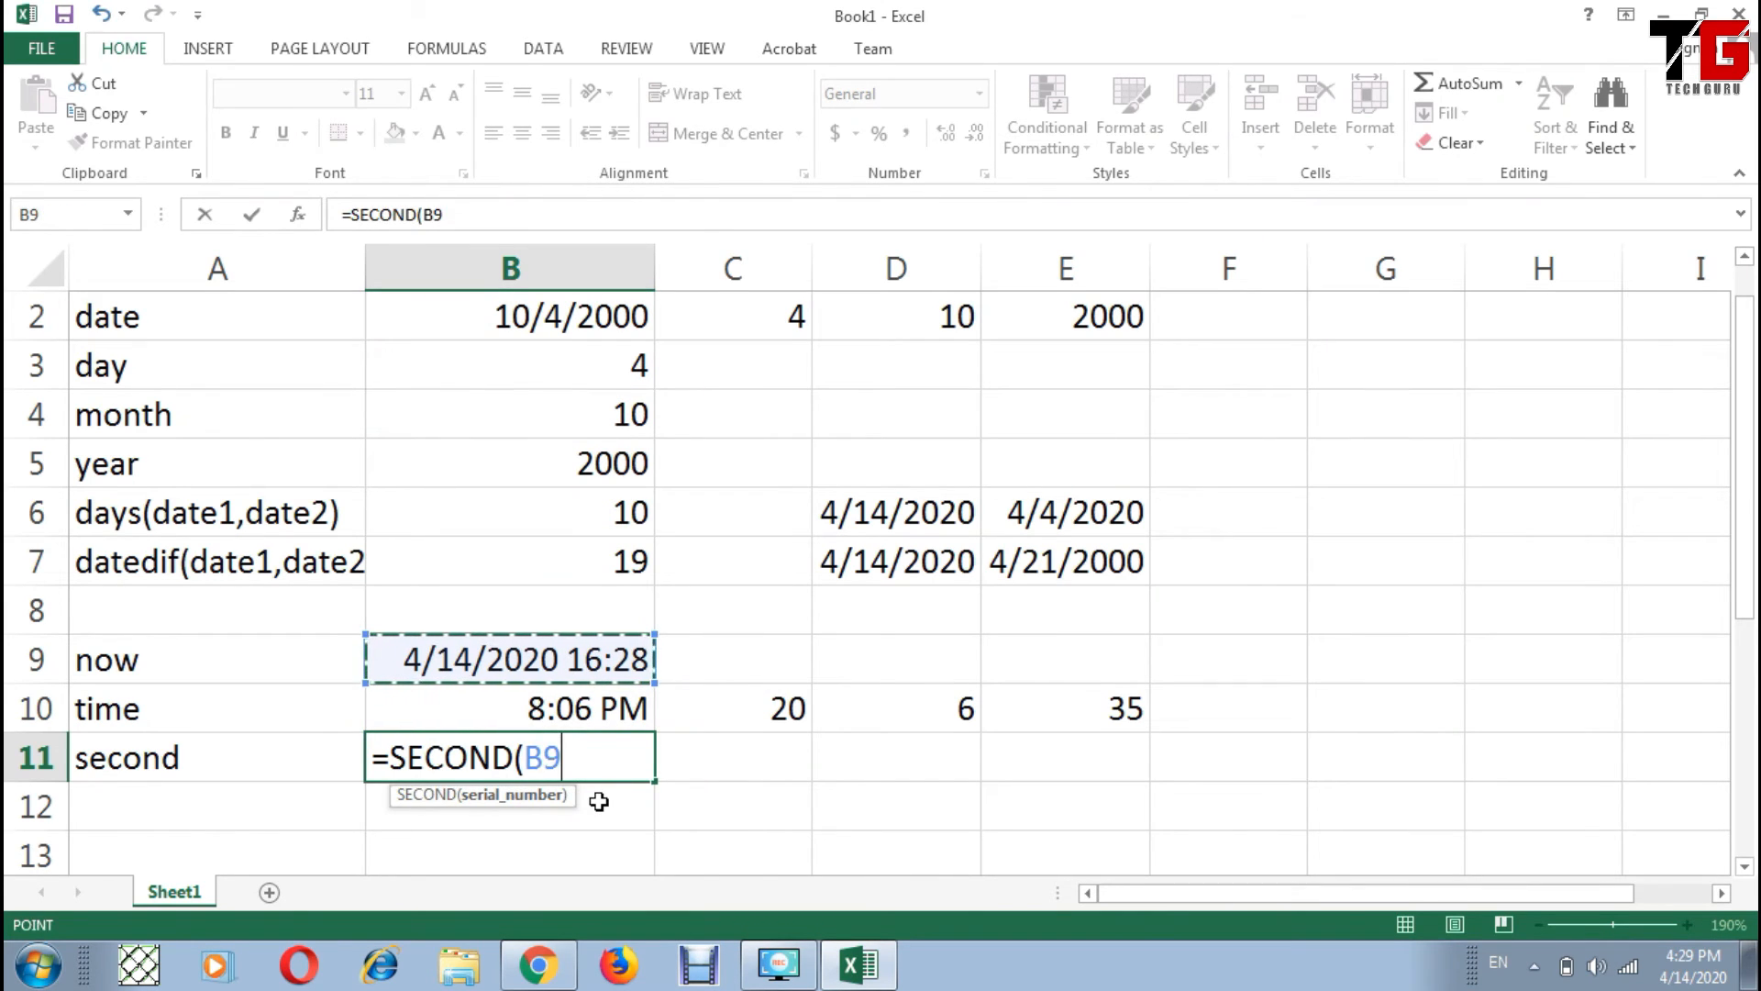
pyautogui.press('Return')
pyautogui.click(593, 761)
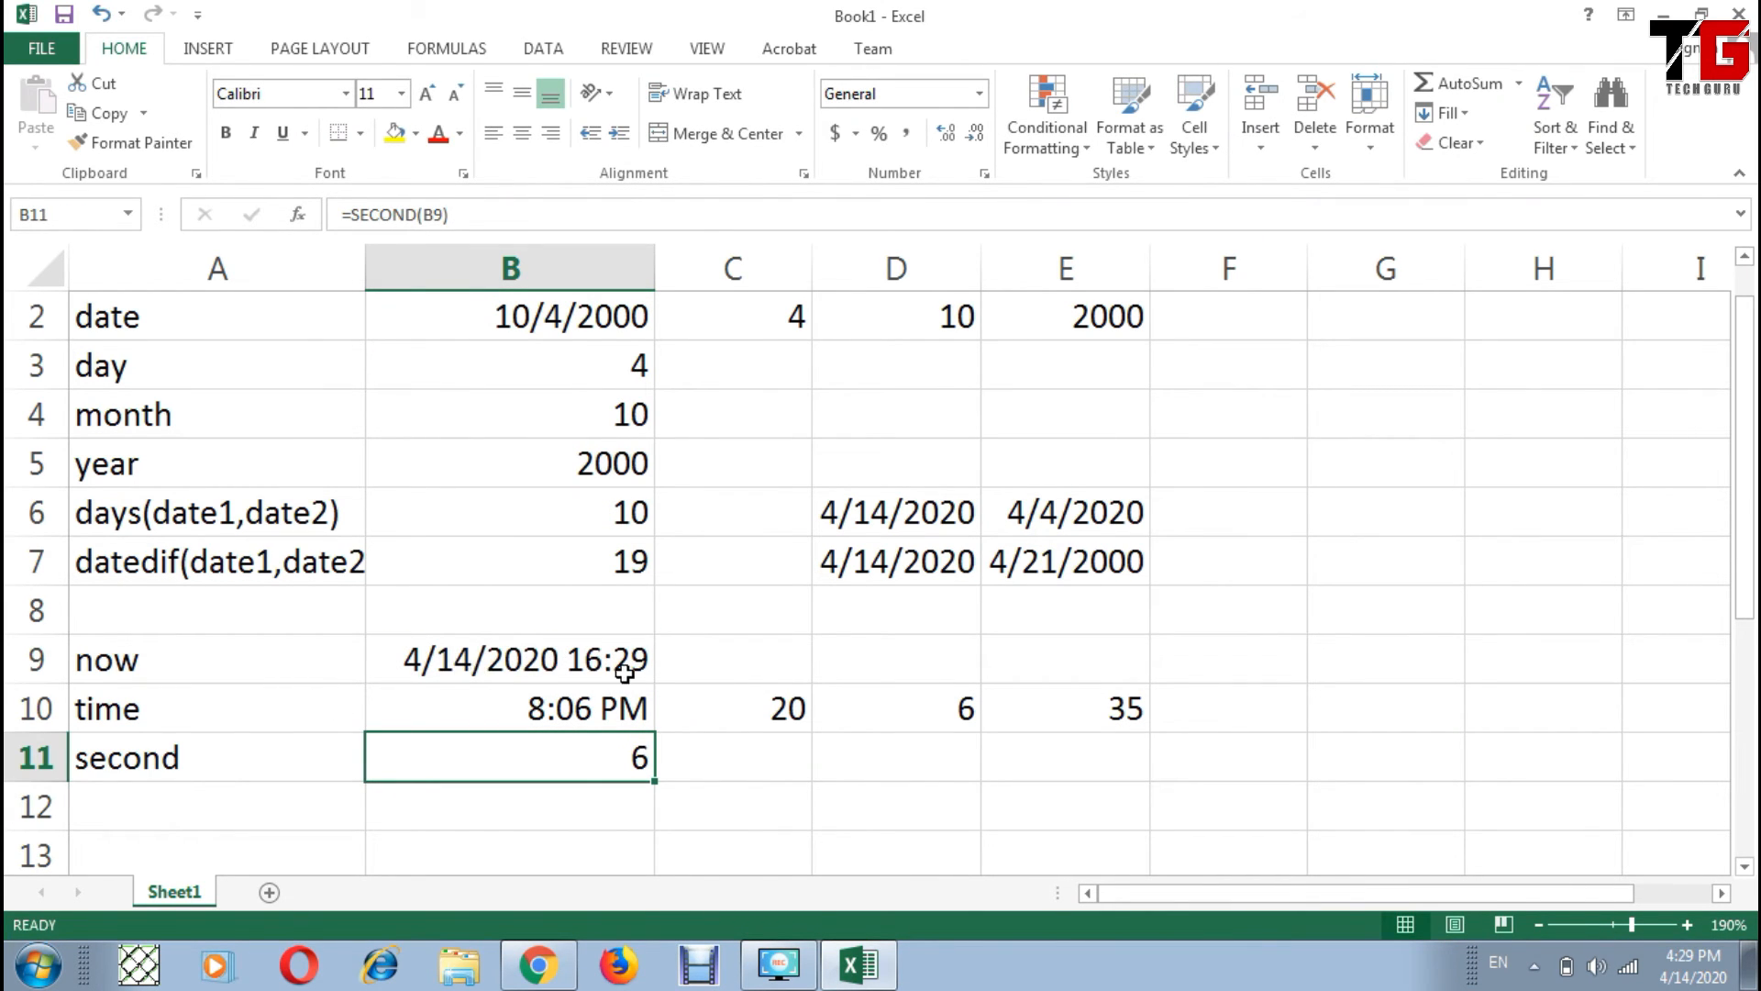
# Step: Label cell A12 "minute" and enter =MINUTE(B9) in cell B12
pyautogui.press('Down')
pyautogui.press('Left')
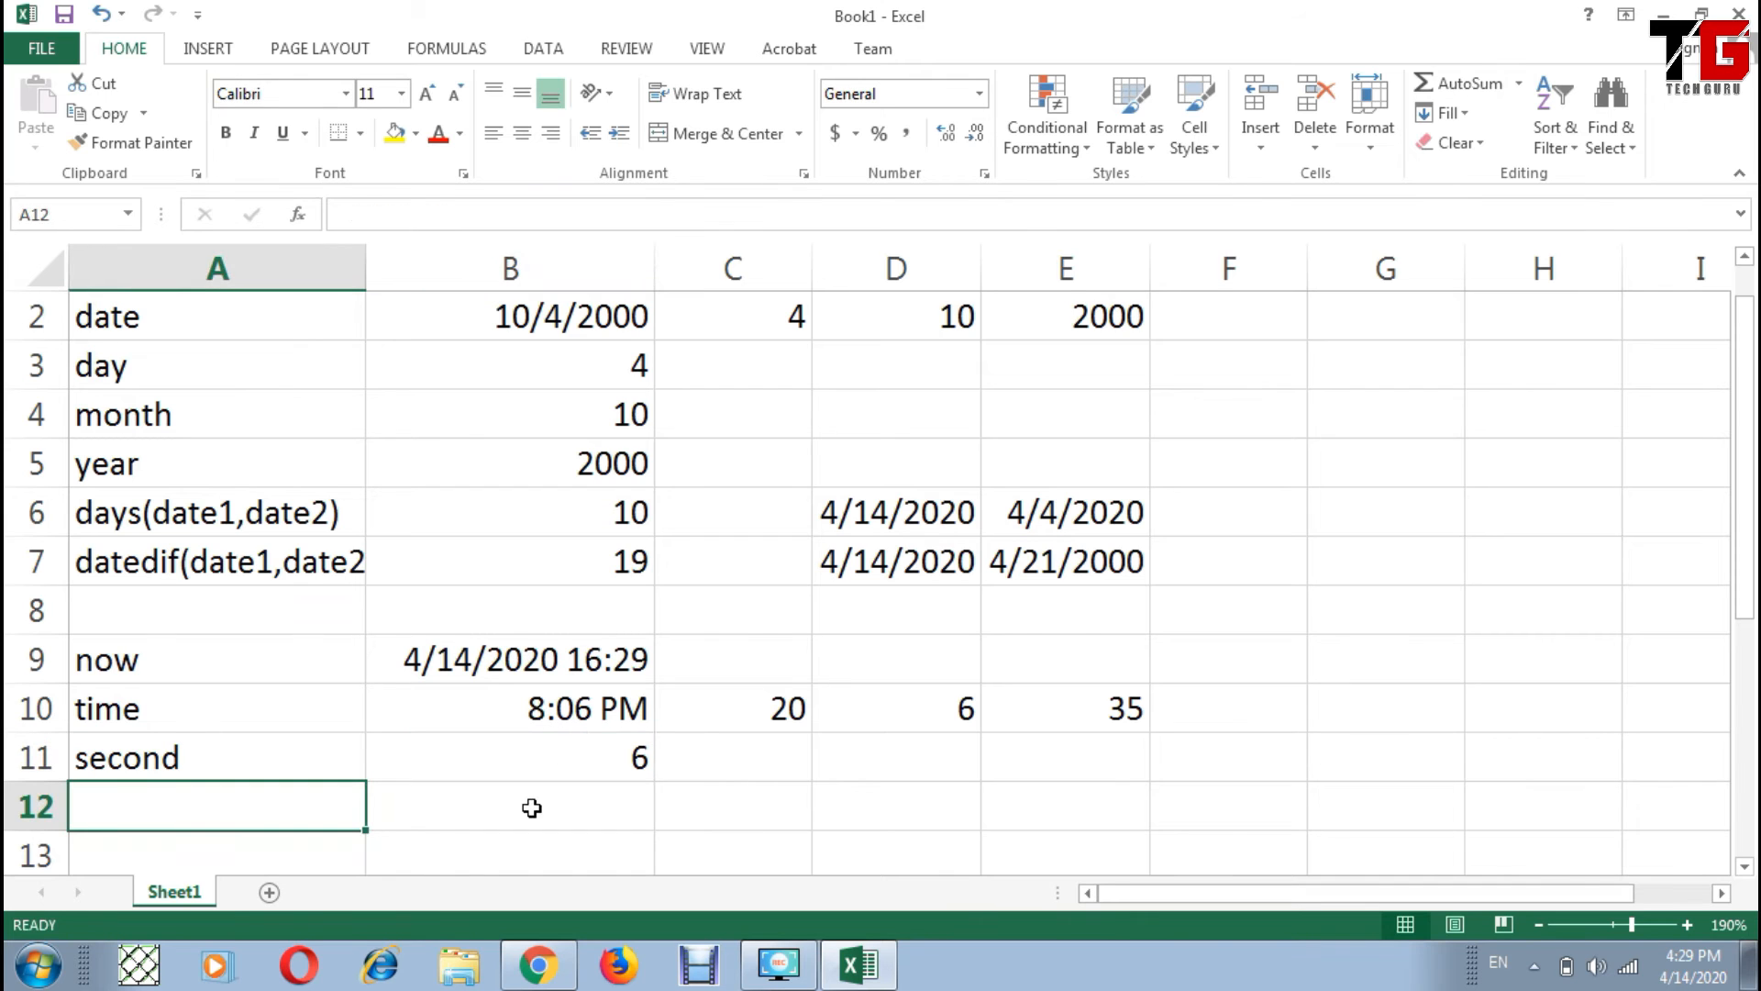
pyautogui.write('minute')
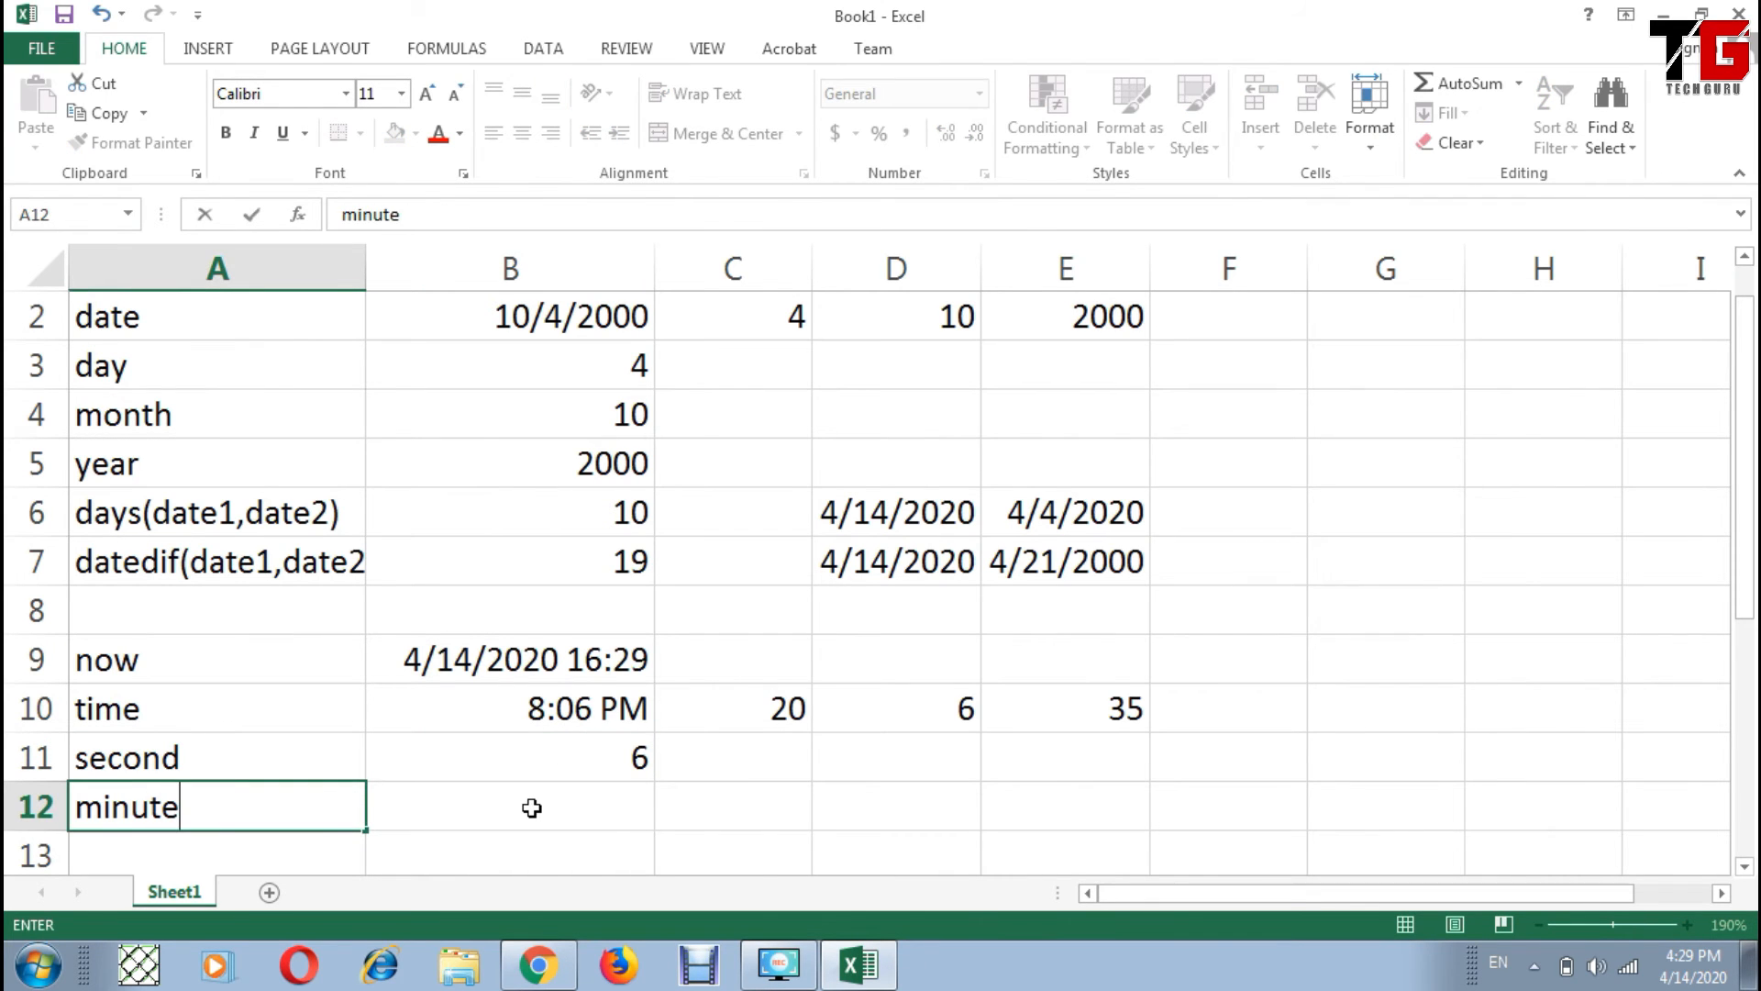
pyautogui.press('Tab')
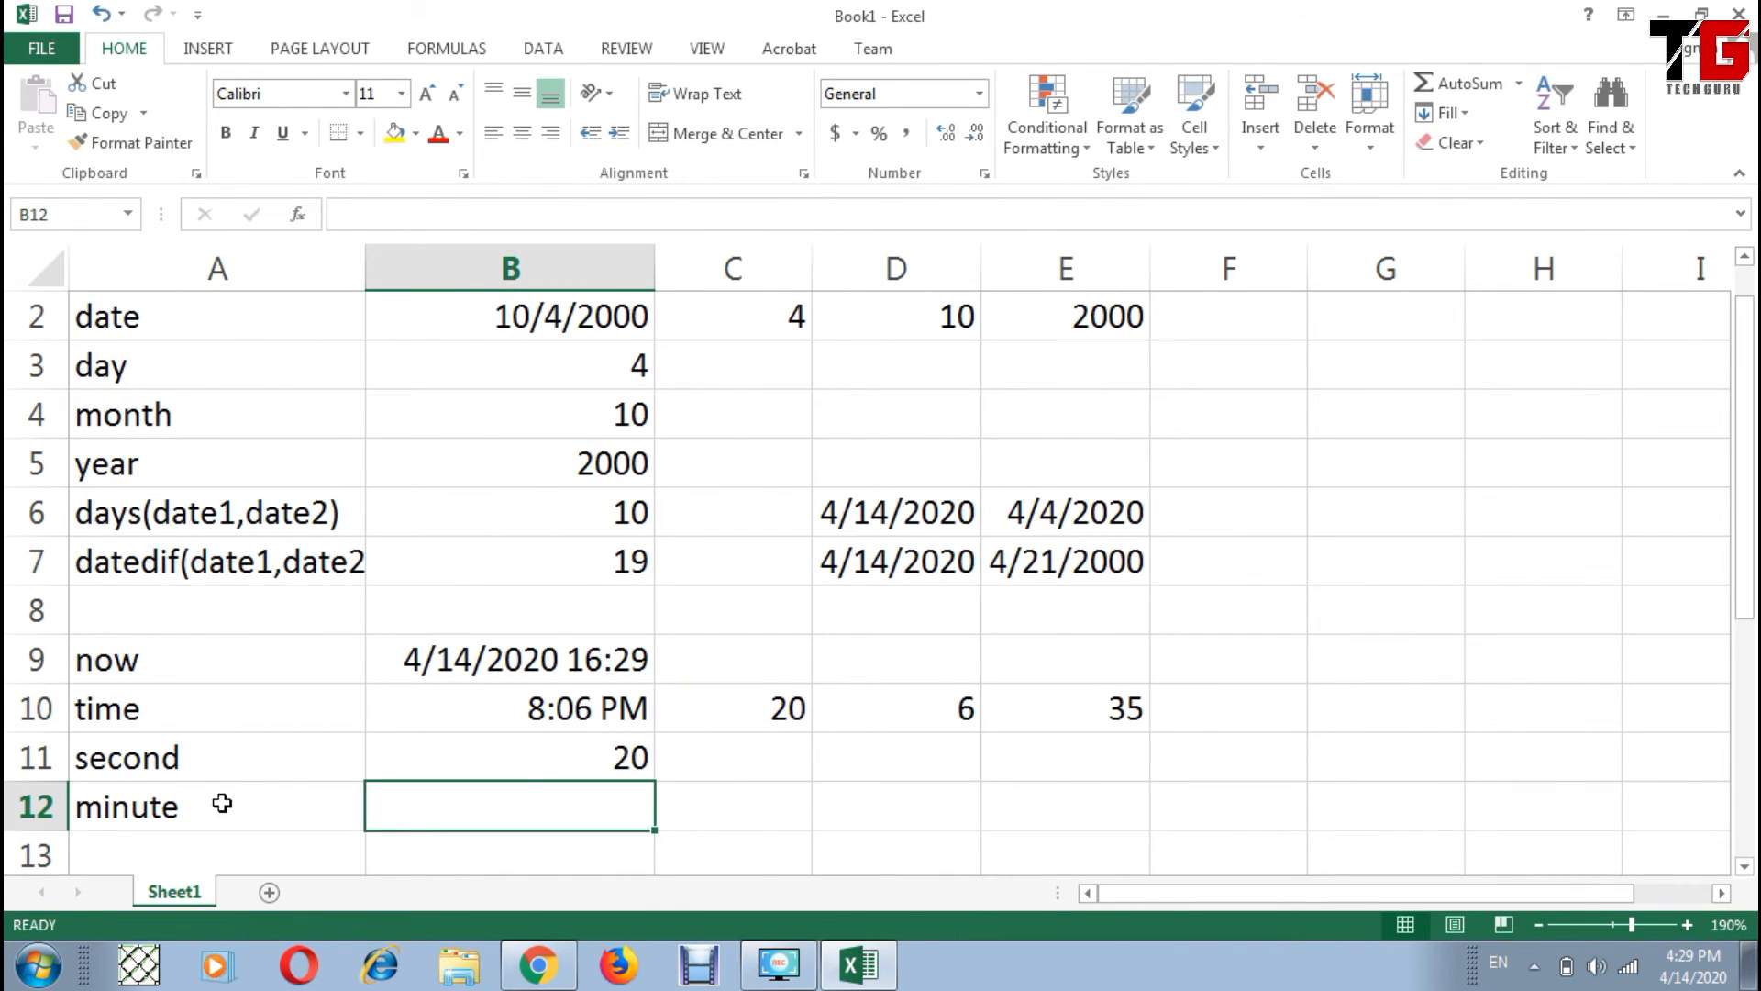
pyautogui.write('=minut')
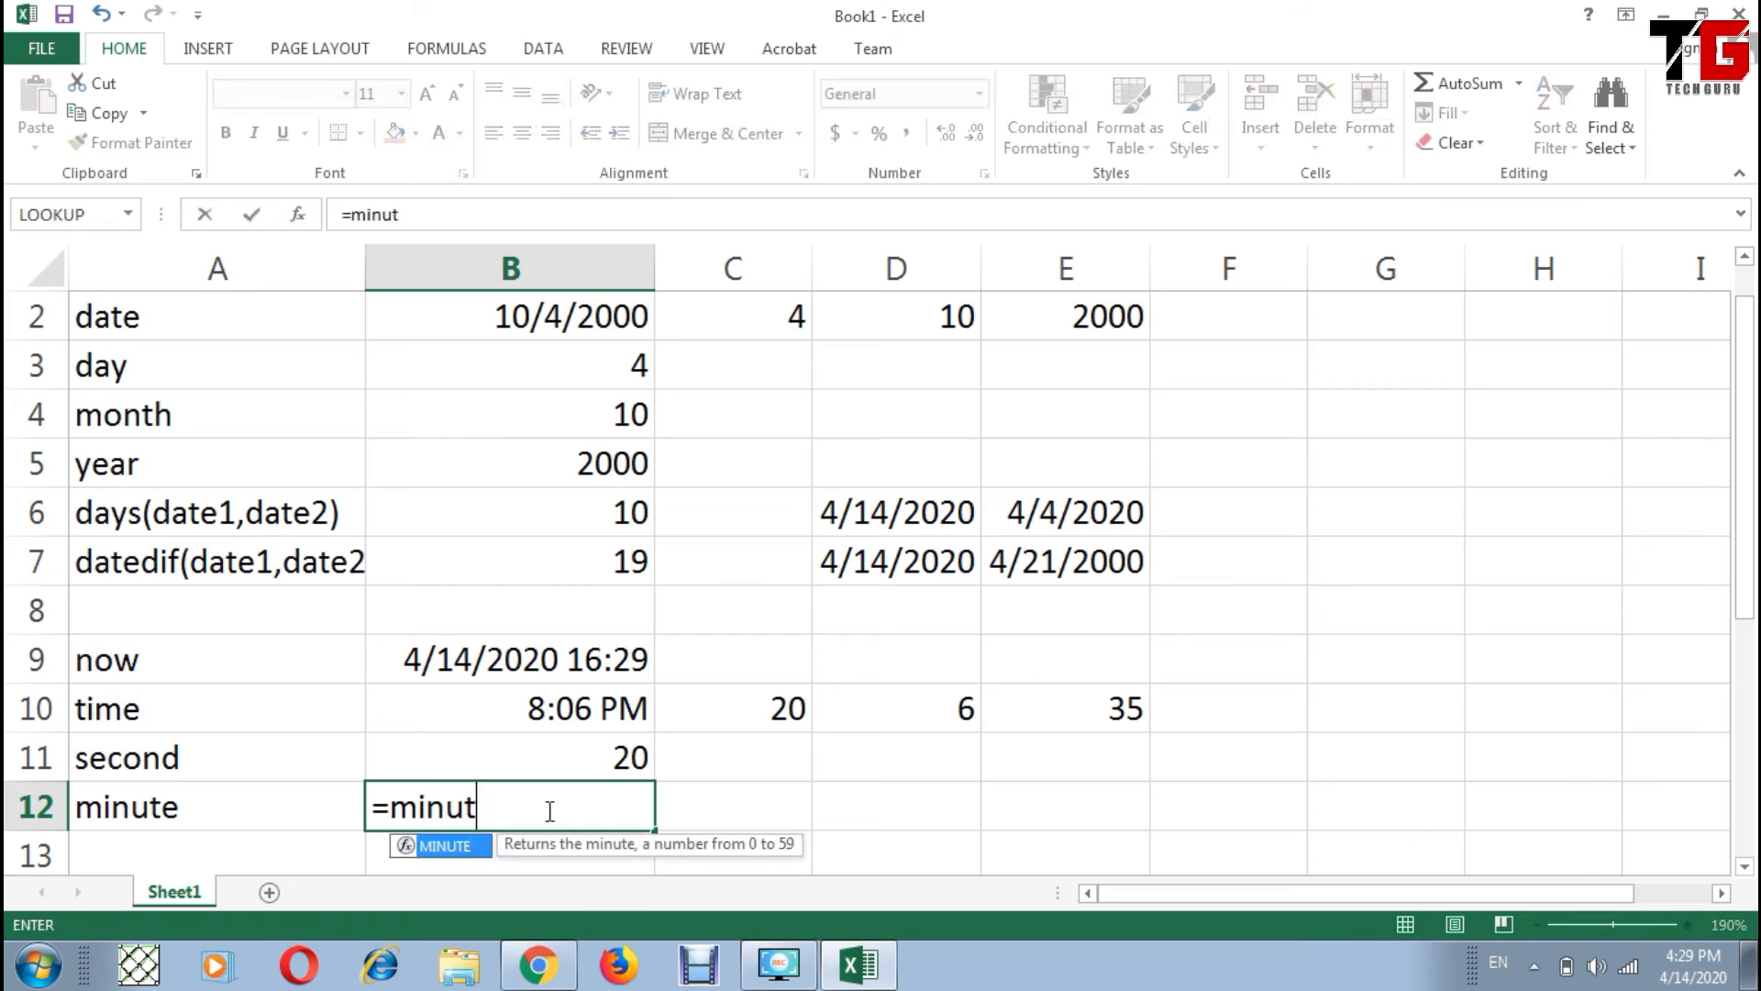
pyautogui.write('e(')
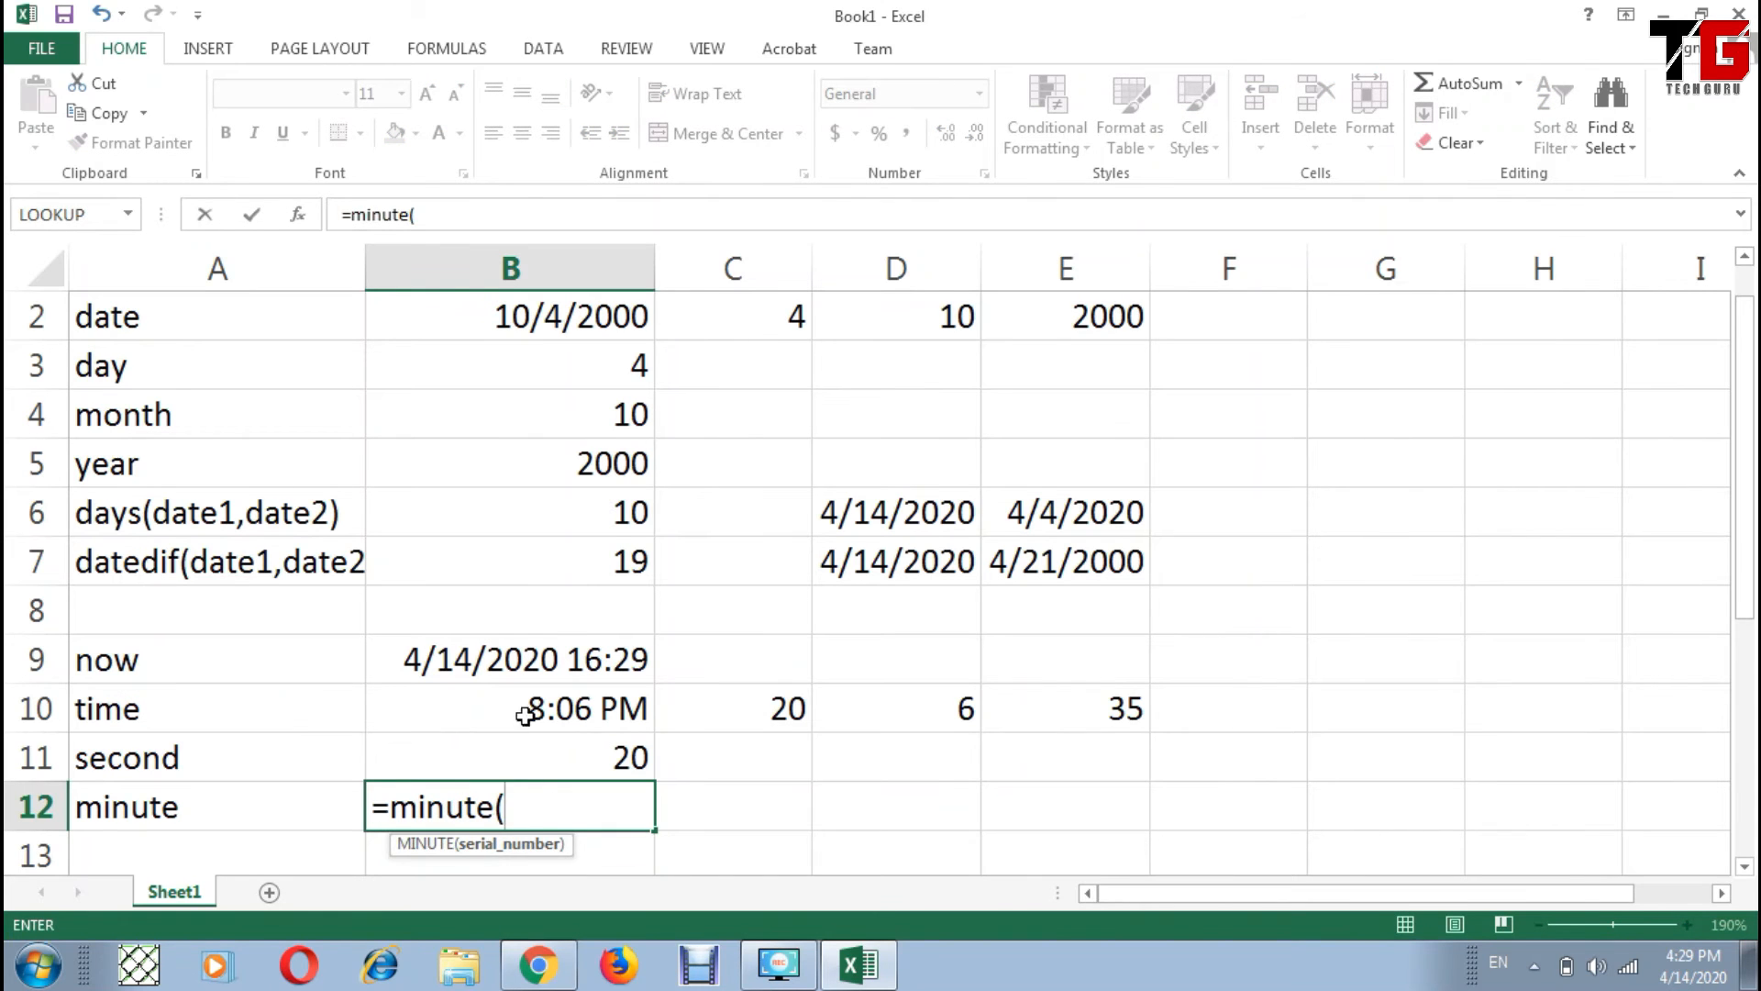
pyautogui.click(526, 661)
pyautogui.write(')')
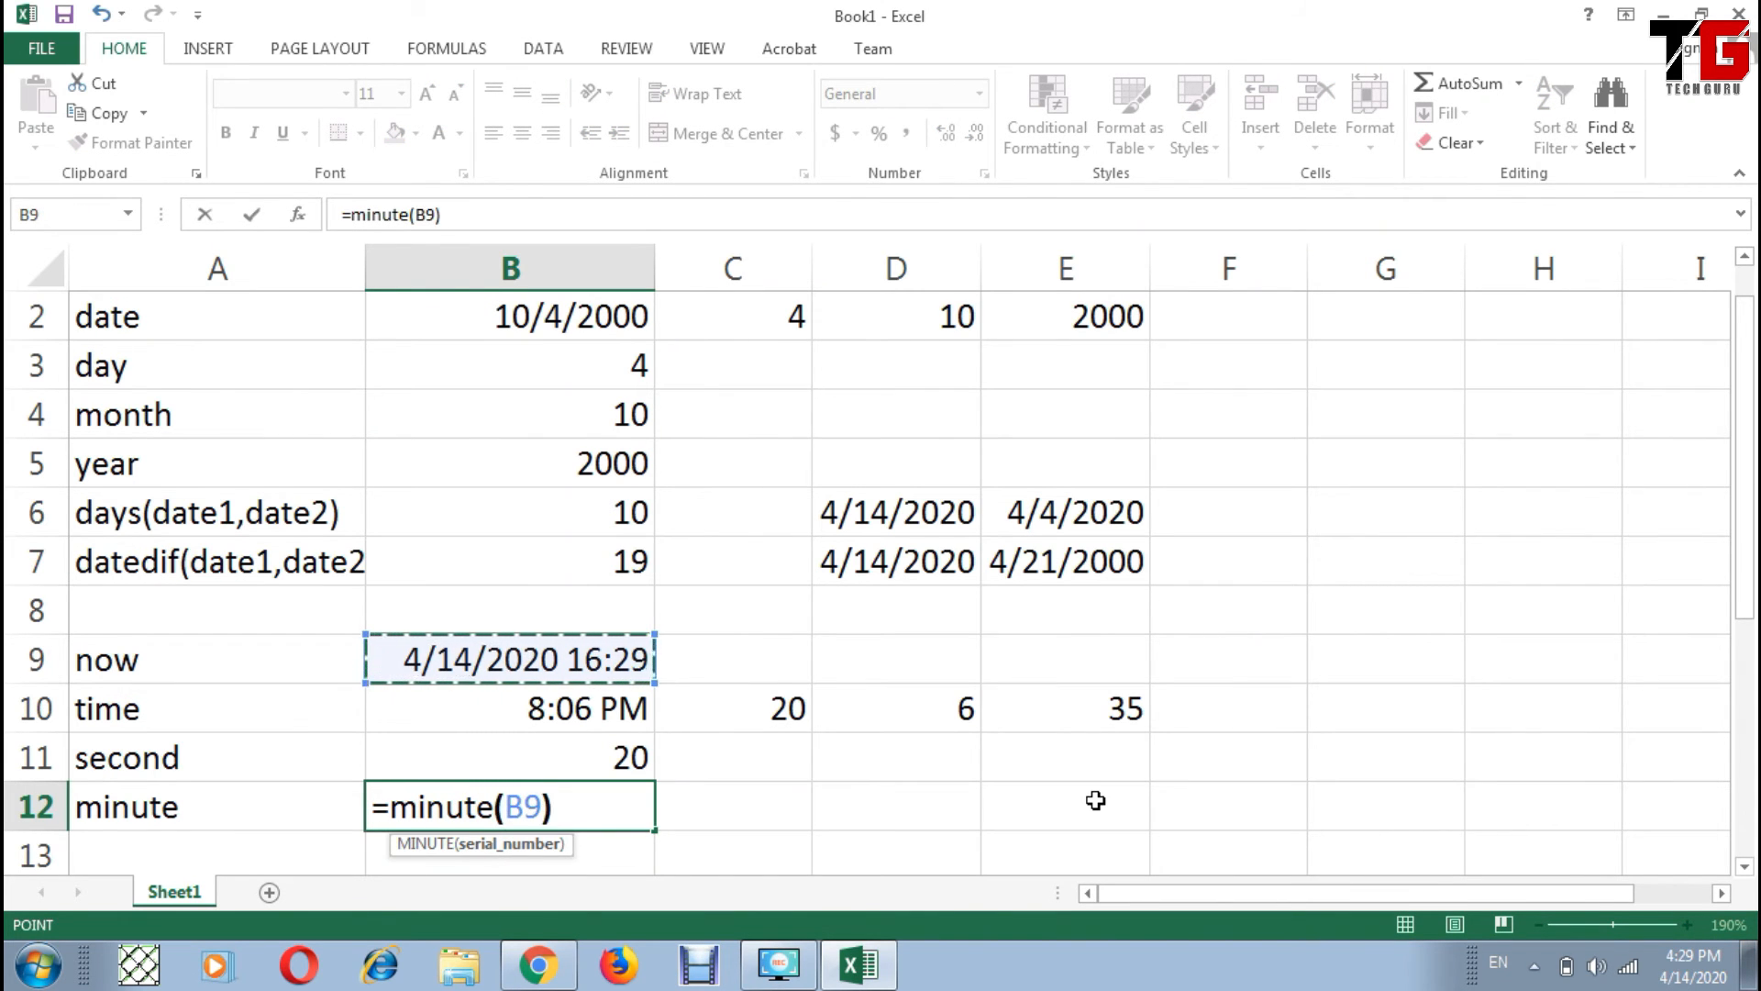
pyautogui.press('Return')
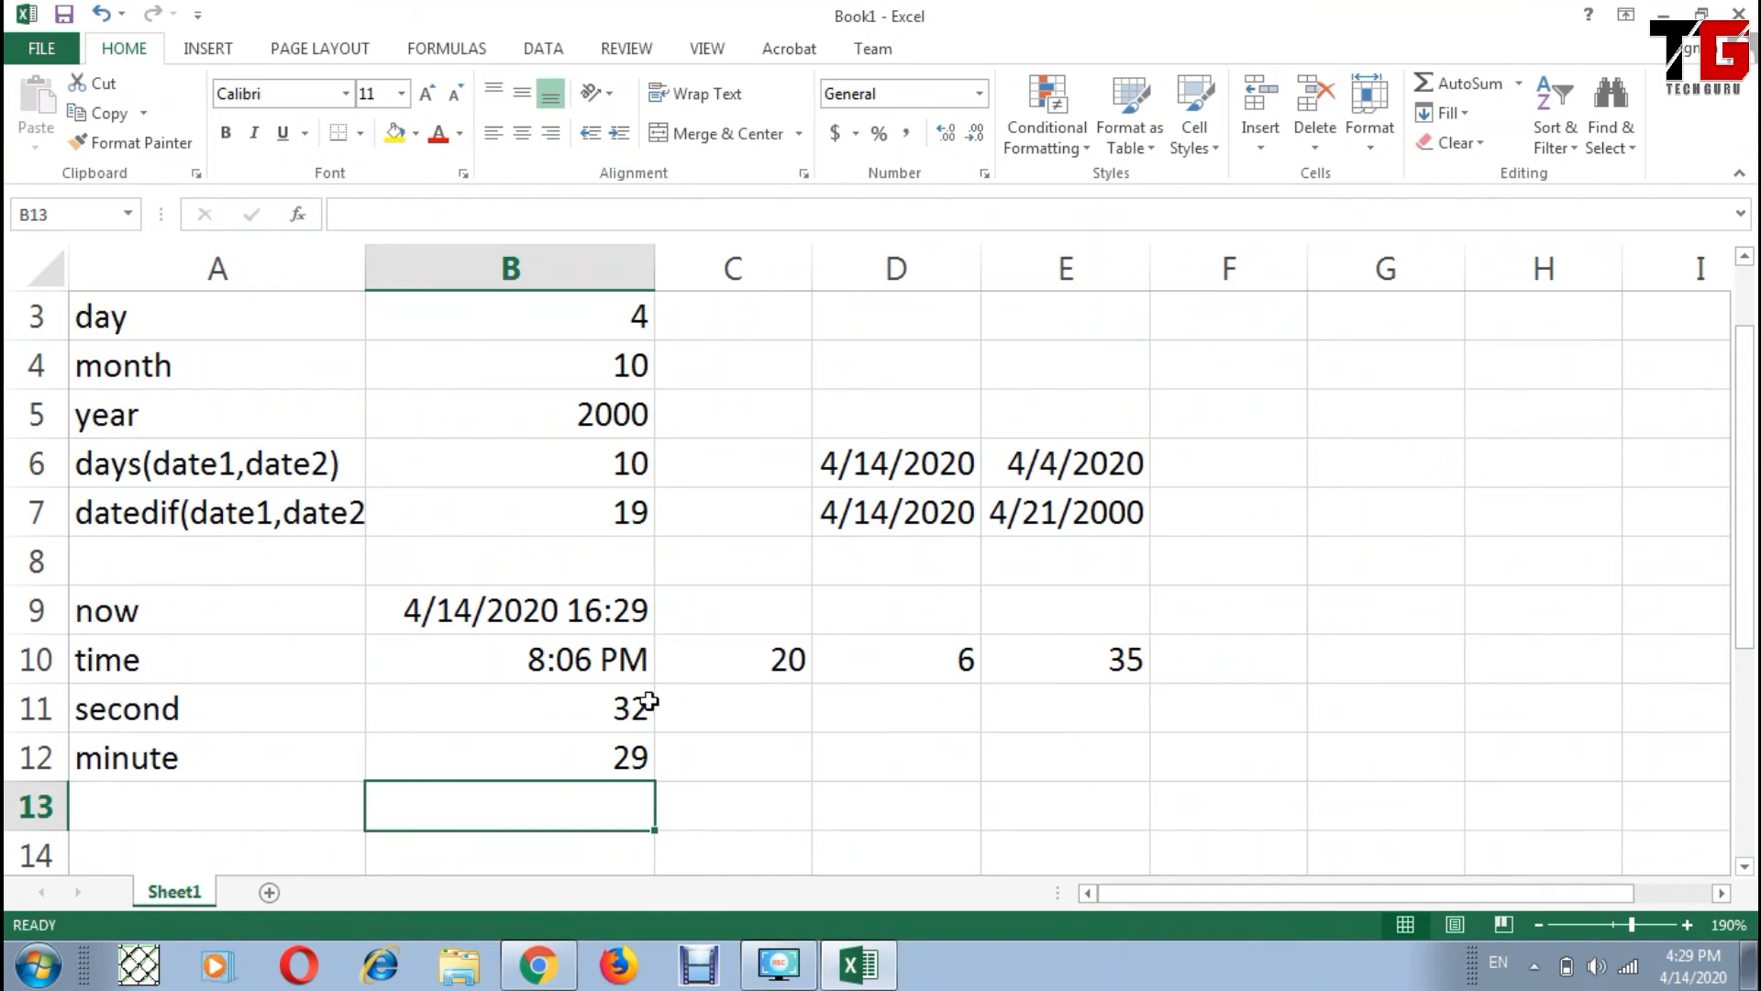
# Step: Label cell A13 "hour", enter =HOUR(B9) in cell B13, and check it against the NOW value in B9
pyautogui.click(534, 712)
pyautogui.click(174, 808)
pyautogui.write('hour')
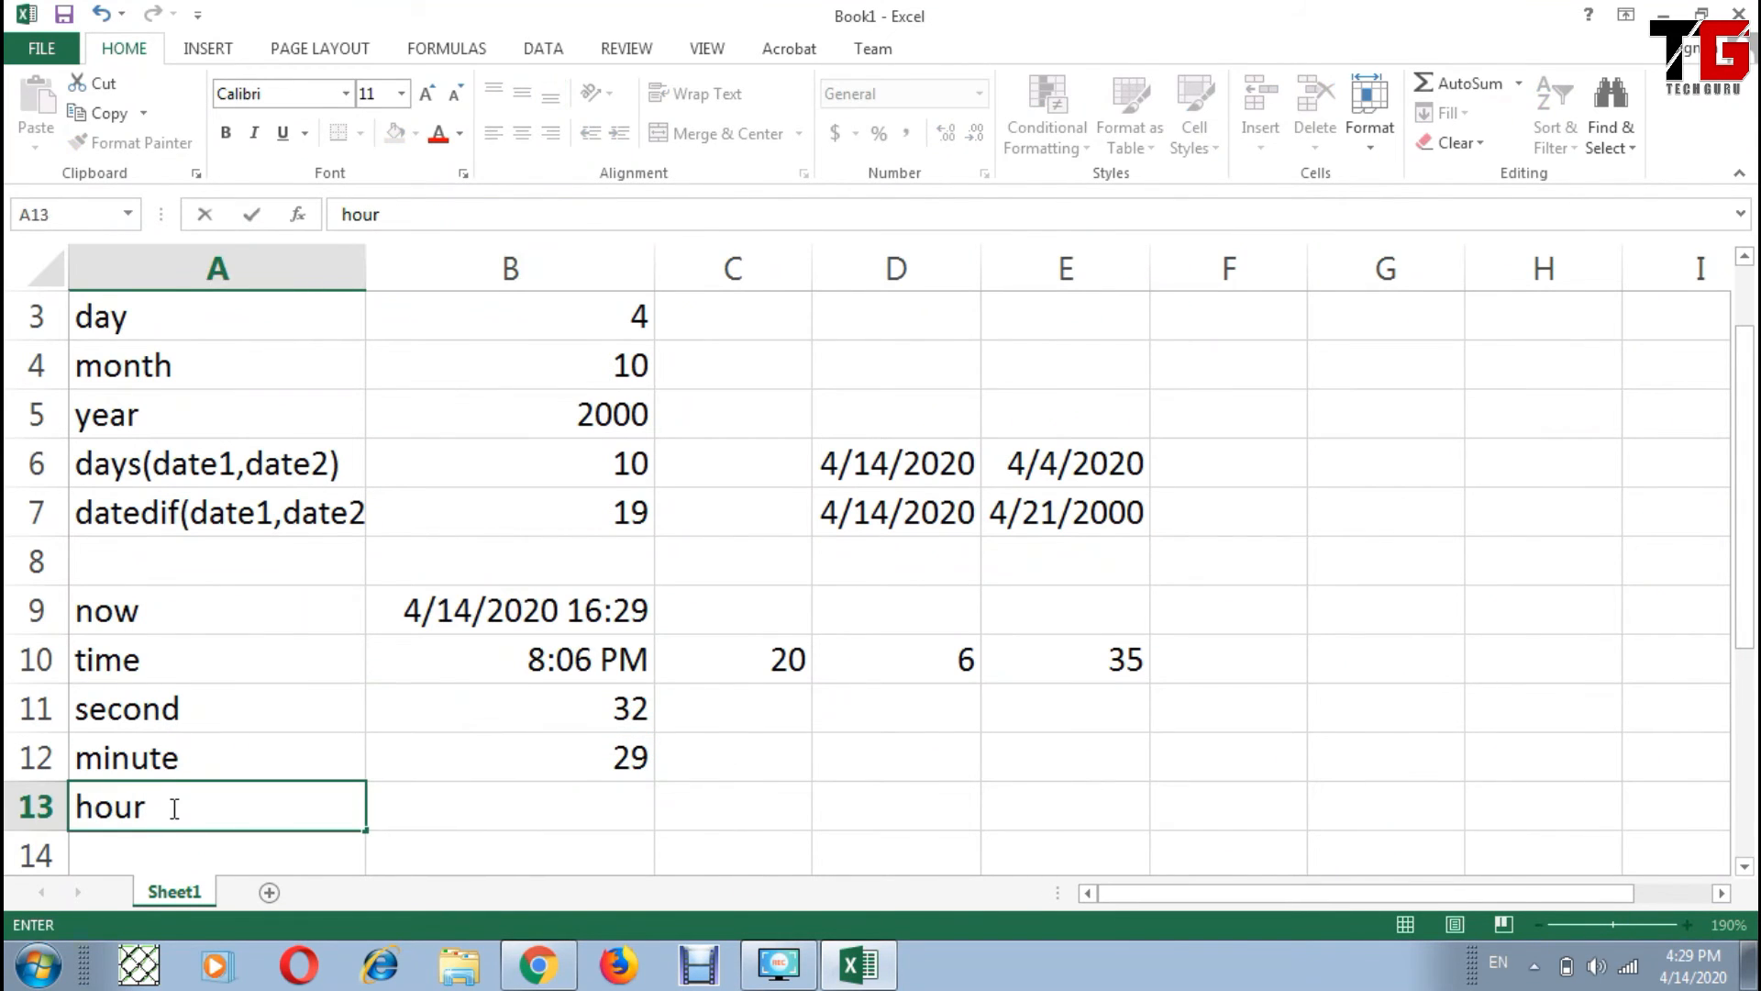
pyautogui.press('Tab')
pyautogui.write('=hour')
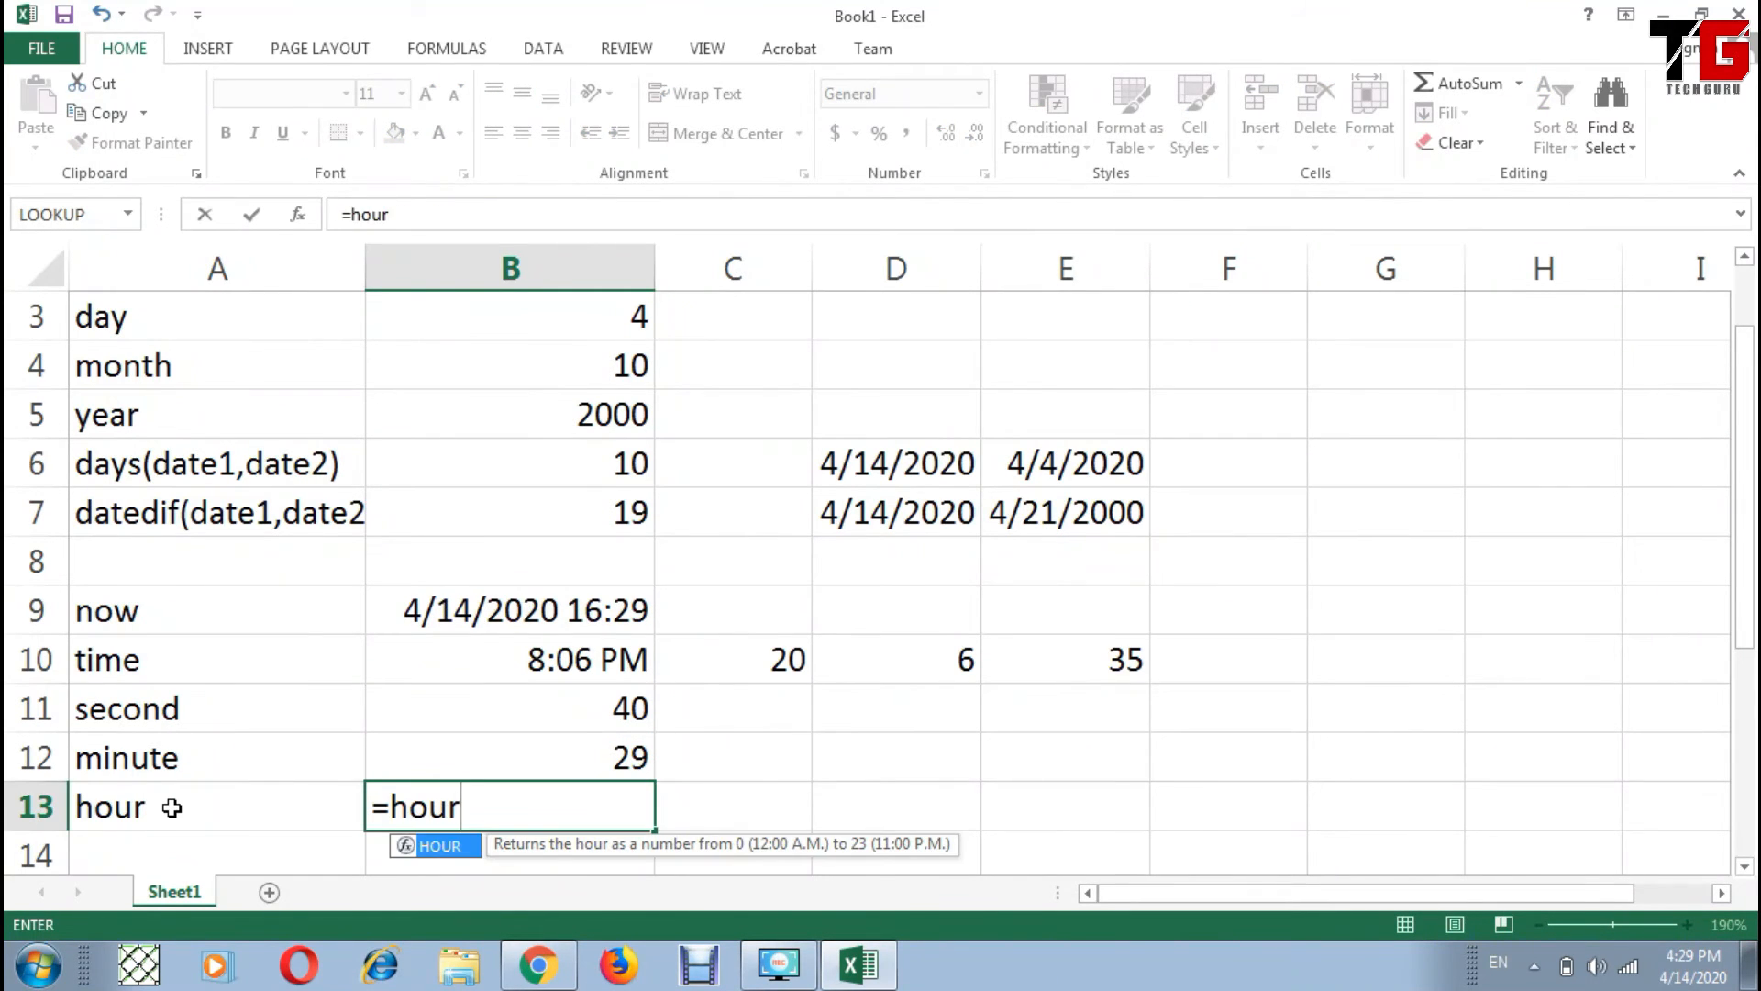
pyautogui.write('(')
pyautogui.click(446, 603)
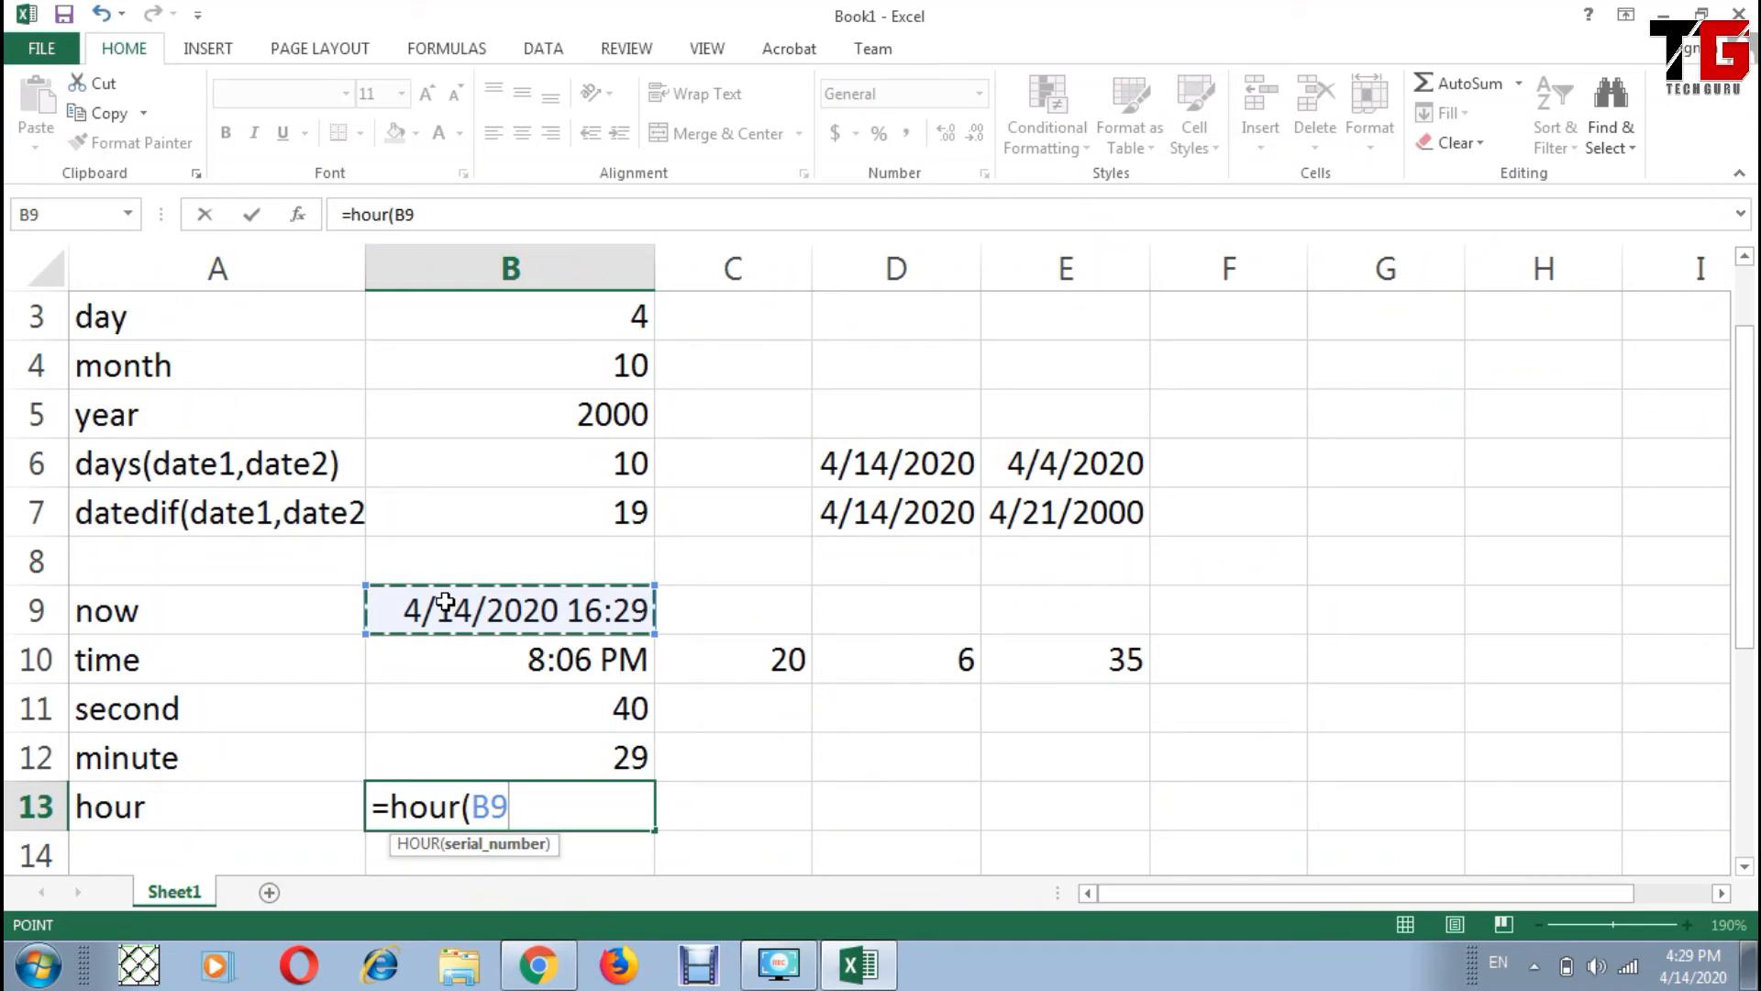
pyautogui.write(')')
pyautogui.press('Return')
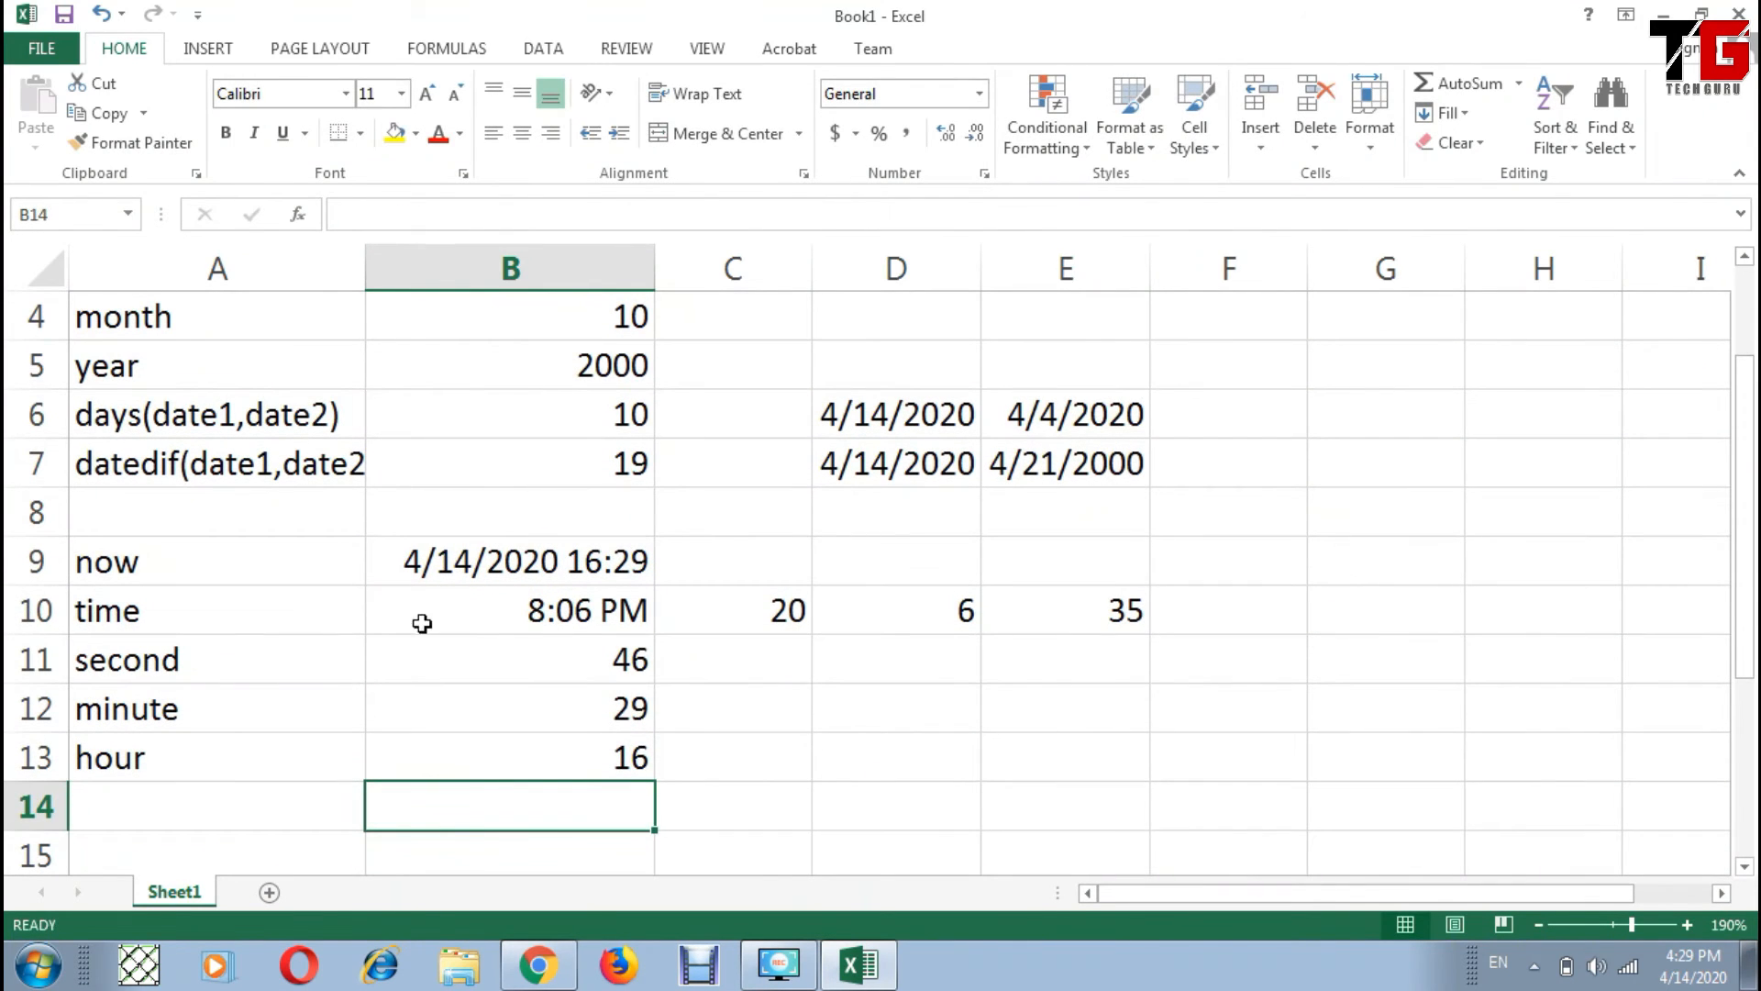
pyautogui.moveTo(37, 659); pyautogui.dragTo(587, 757)
pyautogui.click(468, 561)
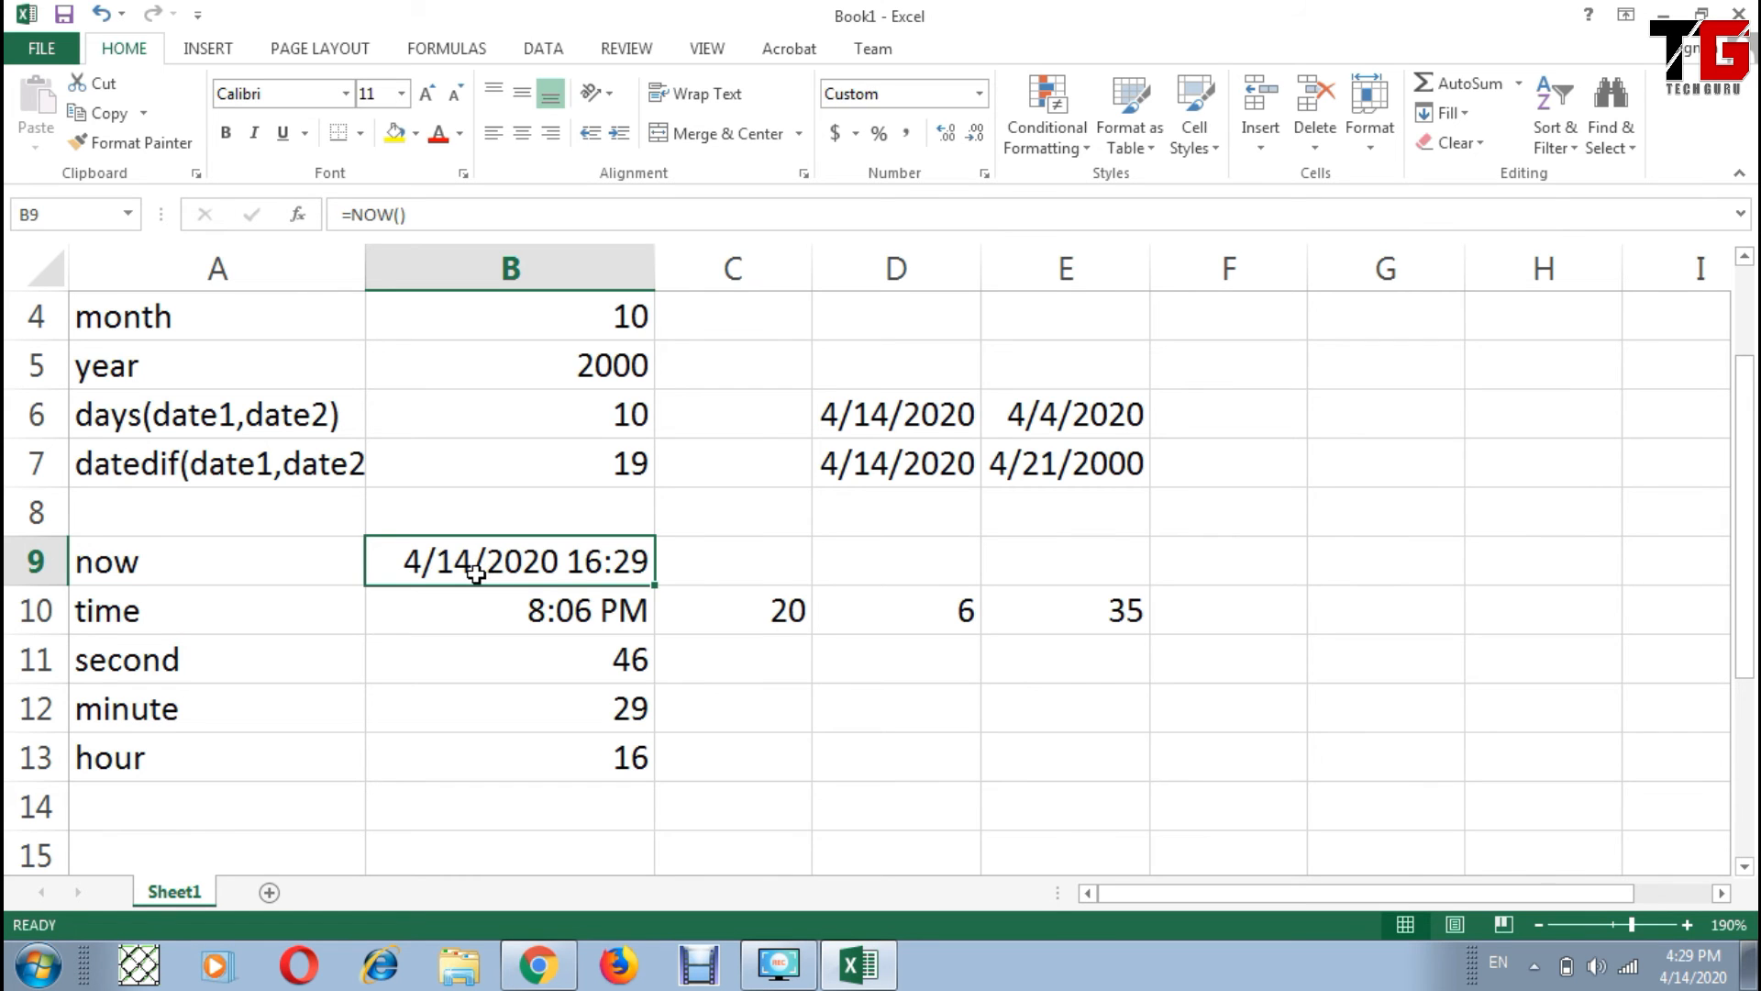
# Step: Label cell A14 "weekday(date,parameter)"
pyautogui.click(204, 815)
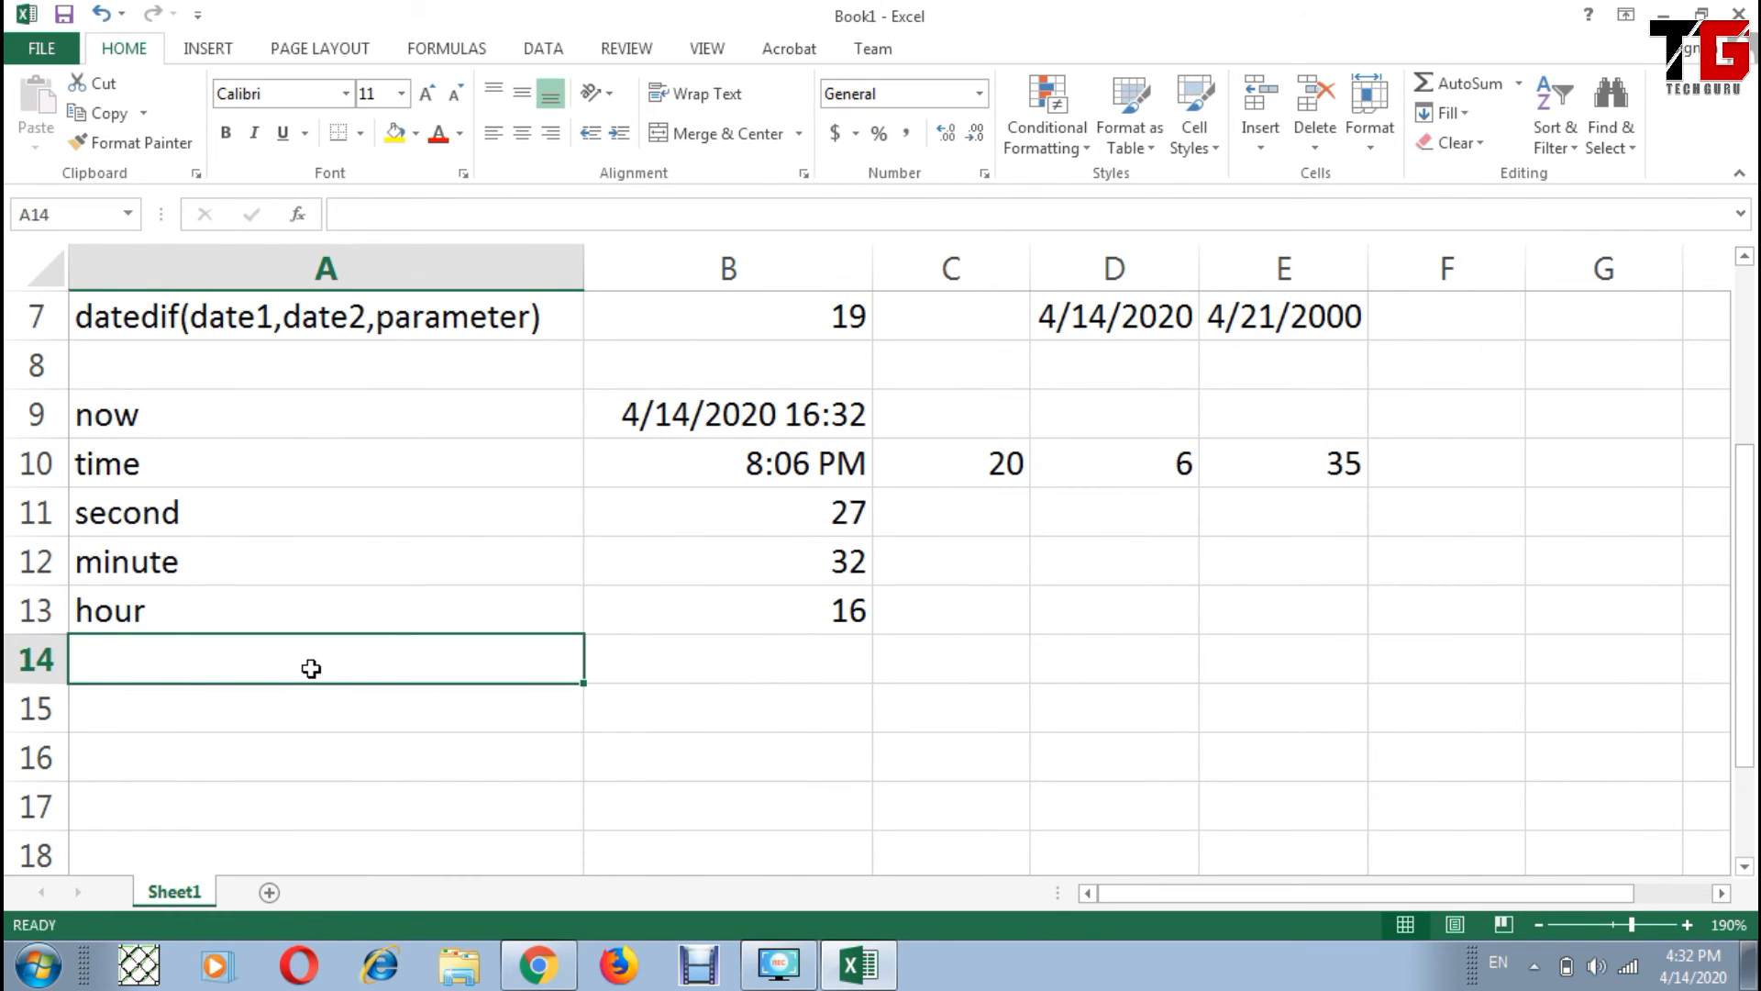
pyautogui.write('weekday(')
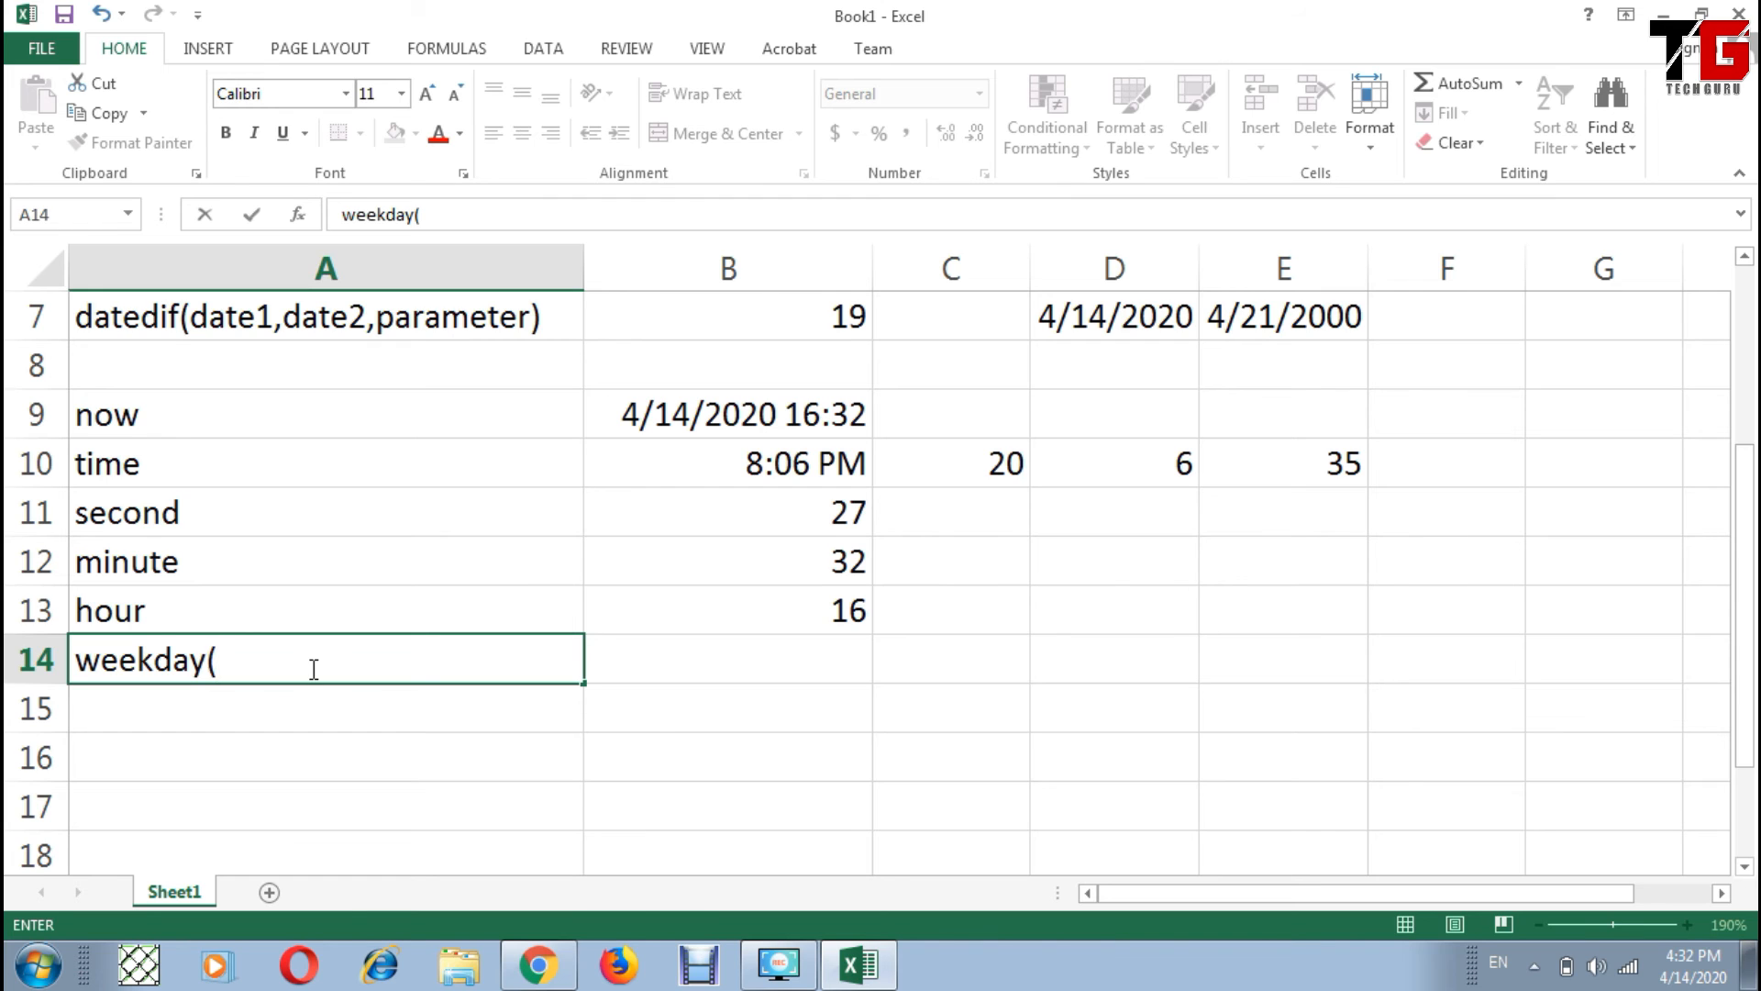
pyautogui.write('date,parameter)')
pyautogui.press('Tab')
# Step: Start a WEEKDAY formula in cell B14 that references B9 and uses return type 1
pyautogui.write('=')
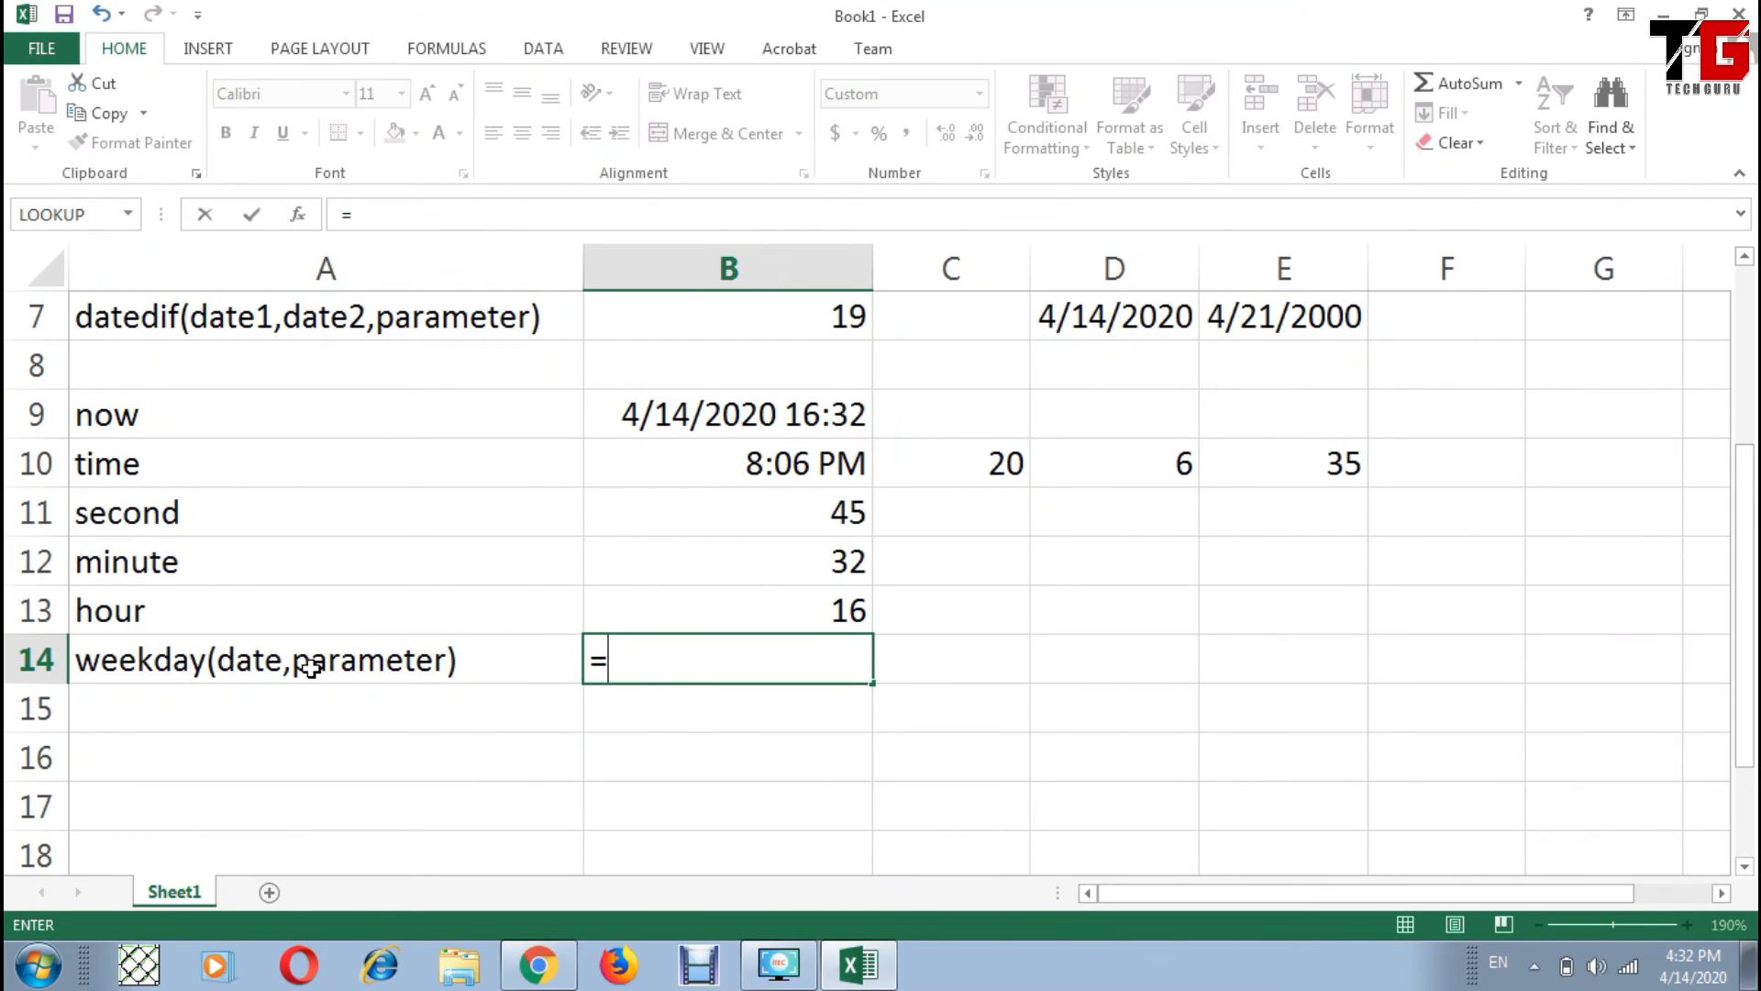
pyautogui.write('week')
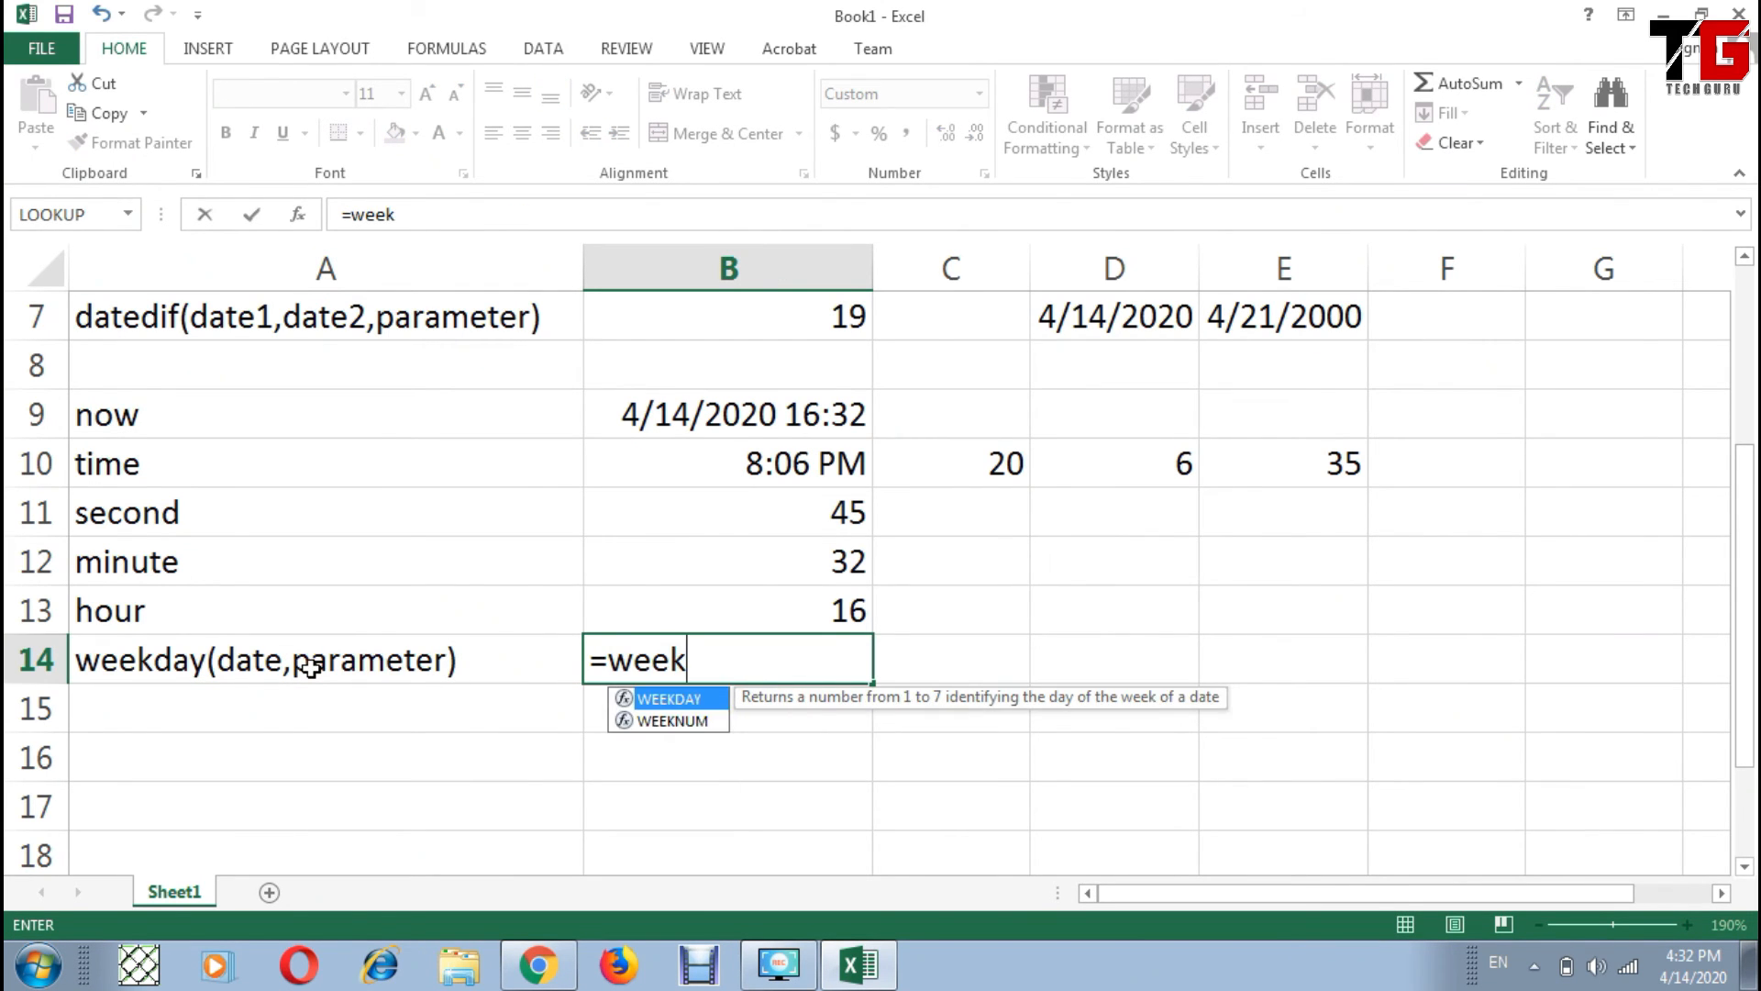
pyautogui.write('day(')
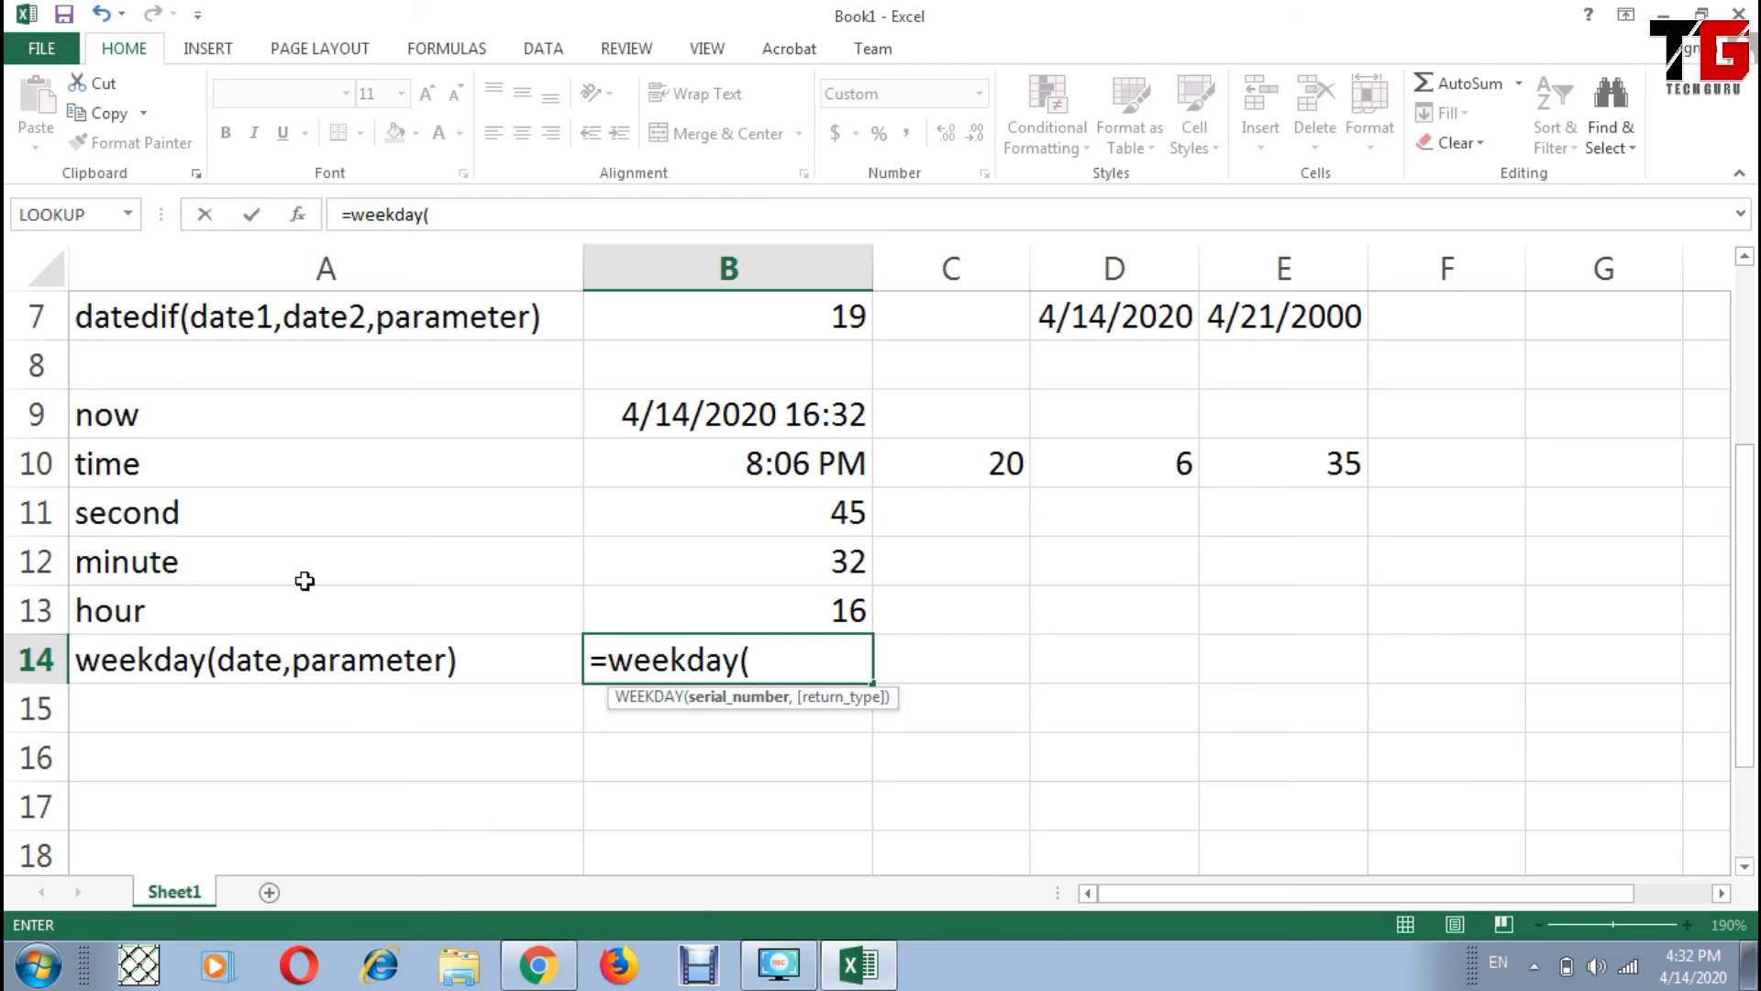
pyautogui.click(740, 410)
pyautogui.write(',1')
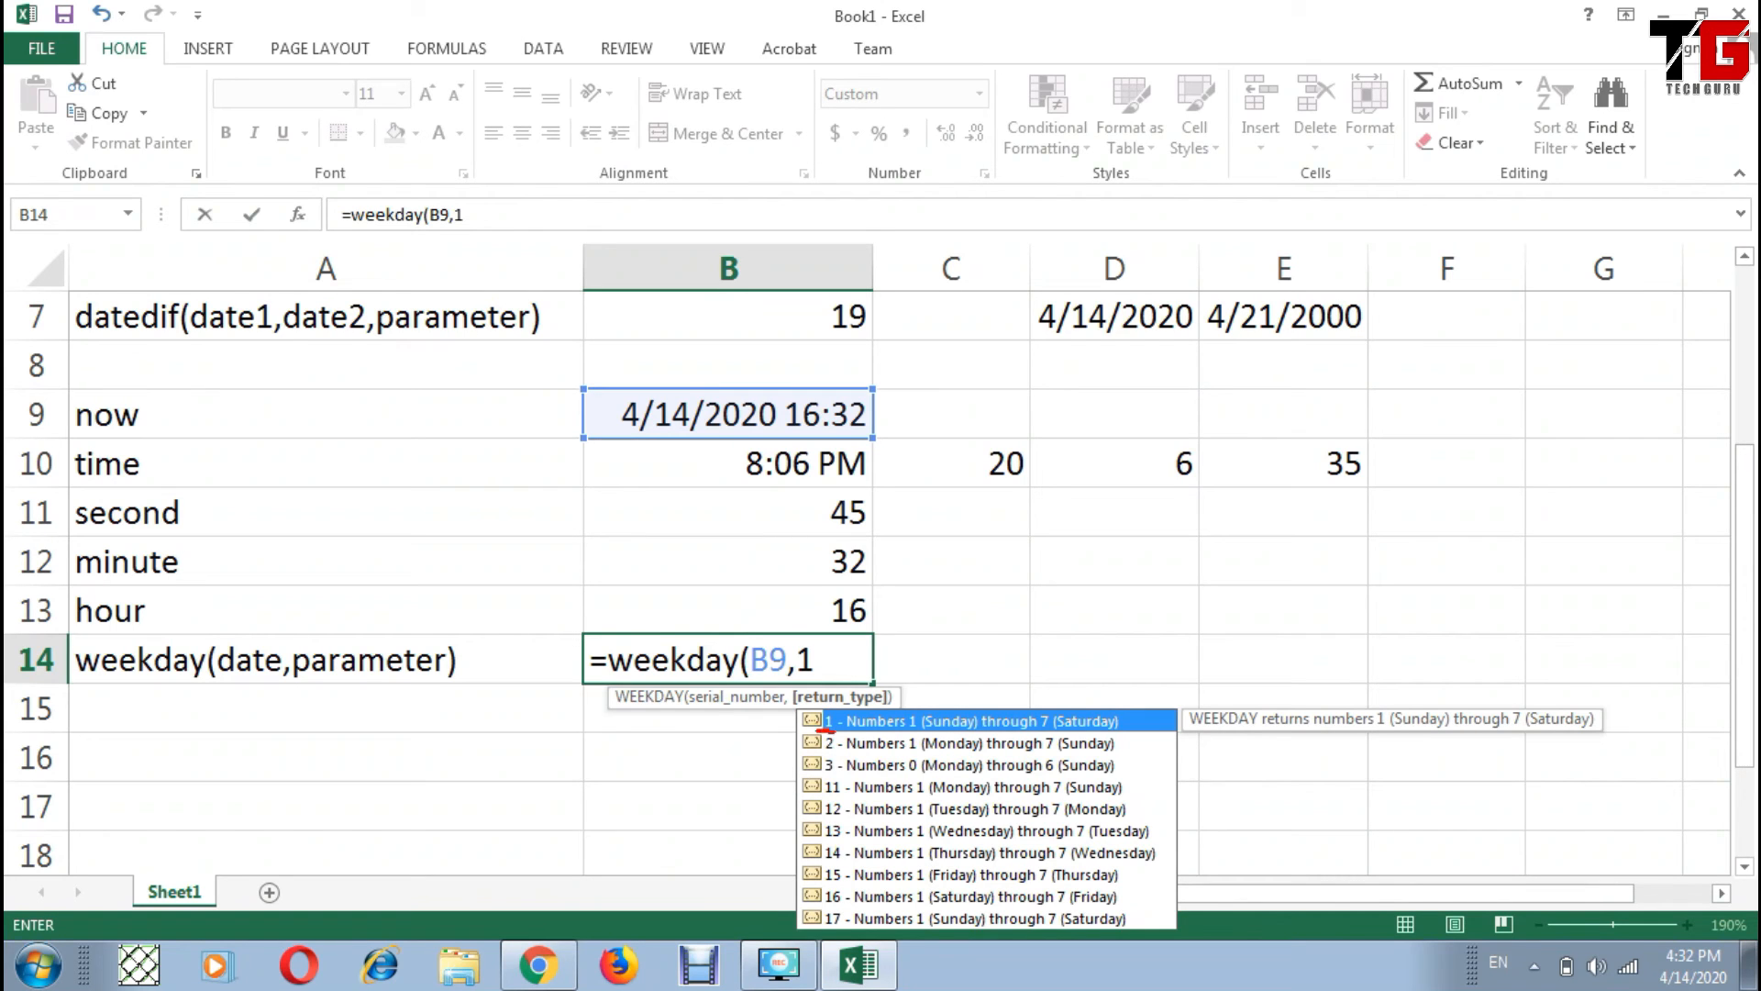
pyautogui.moveTo(905, 735); pyautogui.dragTo(938, 731)
pyautogui.moveTo(820, 755); pyautogui.dragTo(970, 753)
pyautogui.moveTo(982, 754); pyautogui.dragTo(1104, 748)
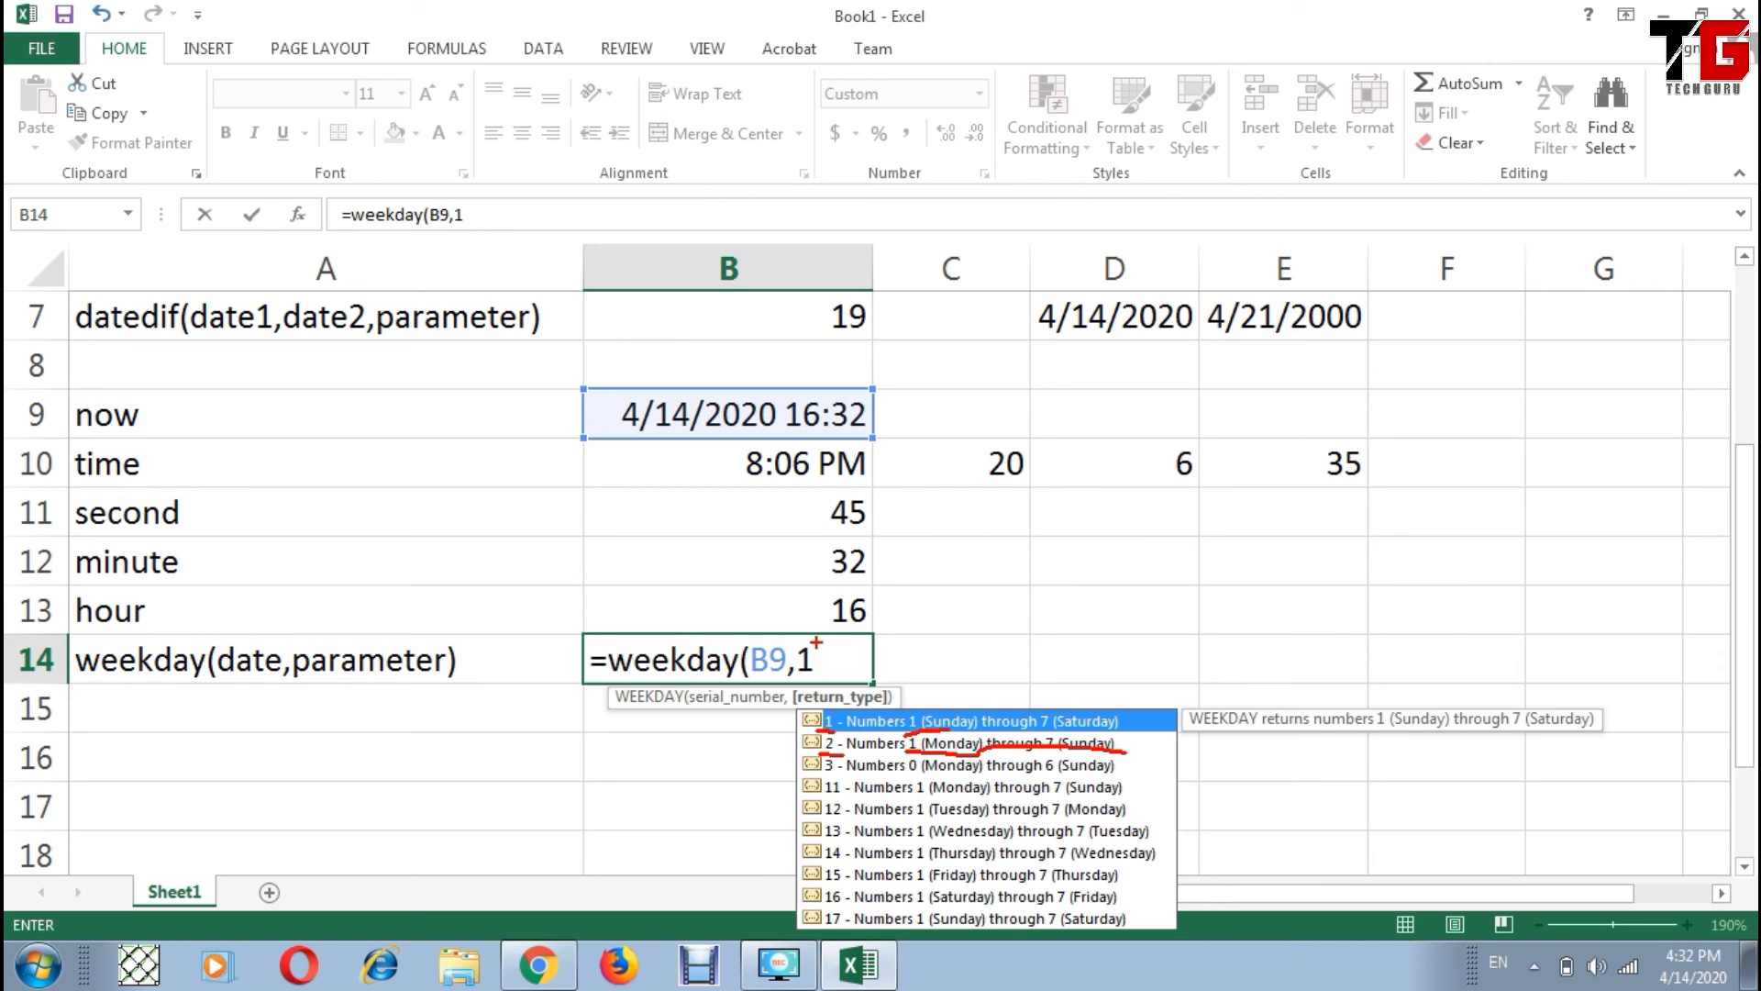
pyautogui.press('Escape')
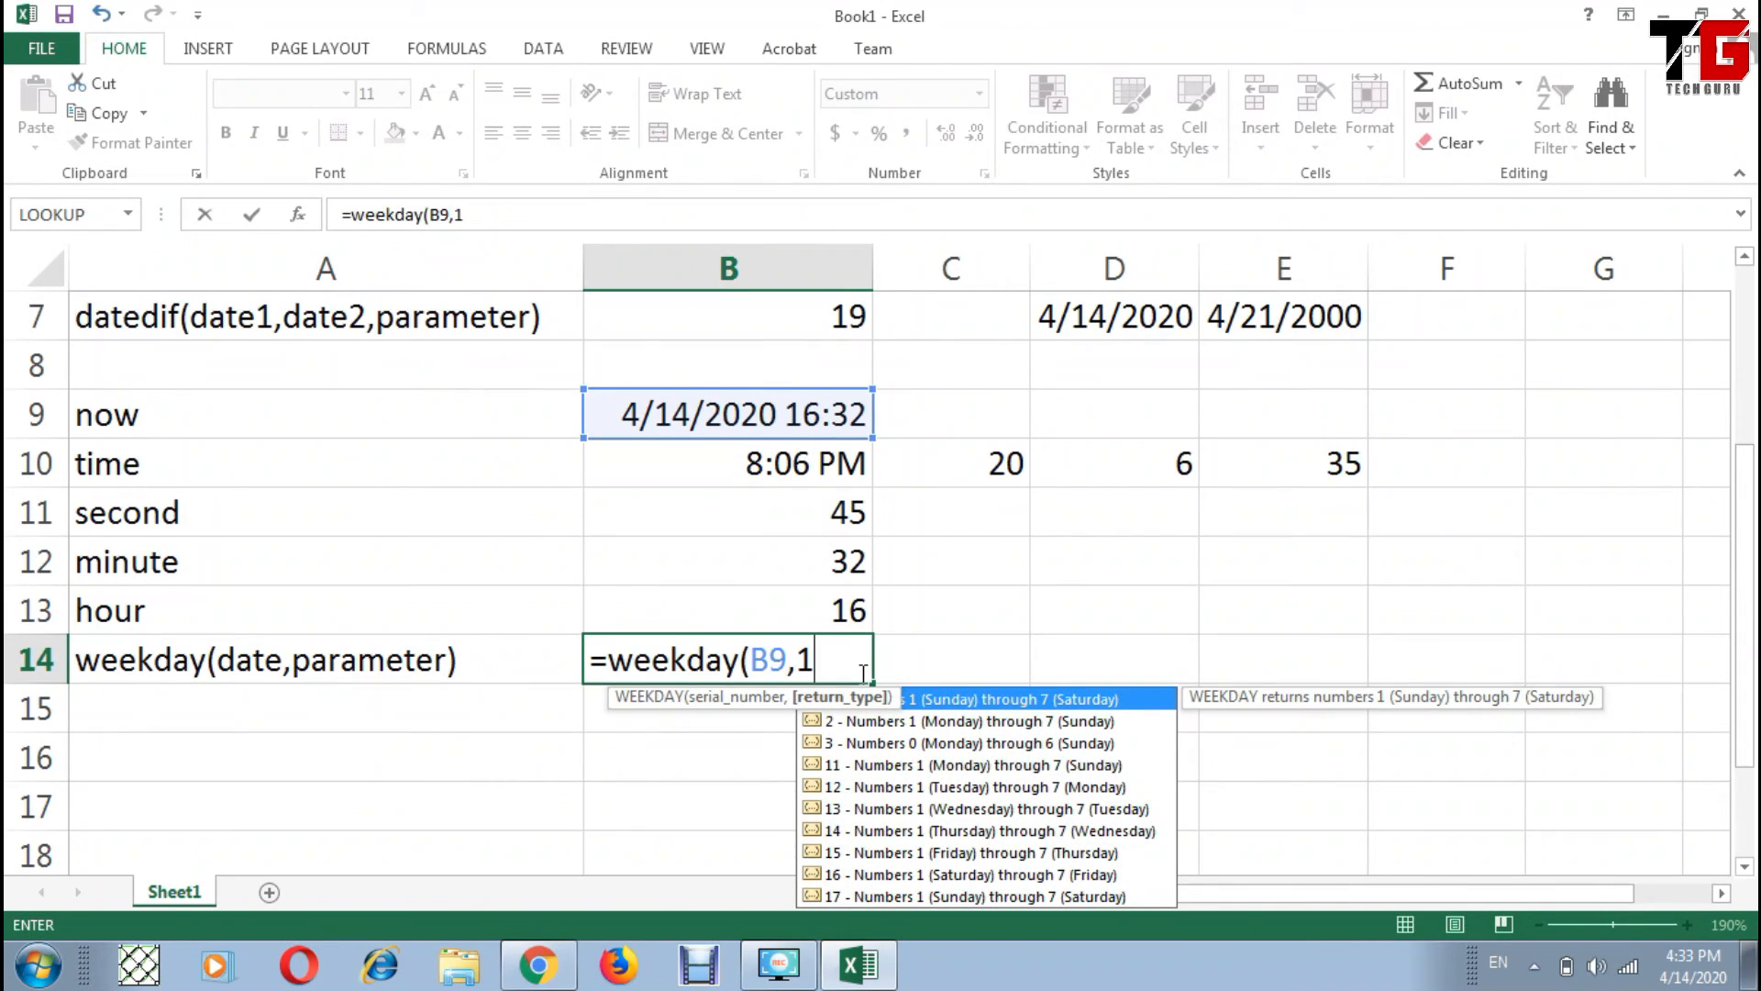
# Step: Complete the WEEKDAY formula in cell B14 and select the cell to check its result
pyautogui.write(')')
pyautogui.press('Return')
pyautogui.click(860, 675)
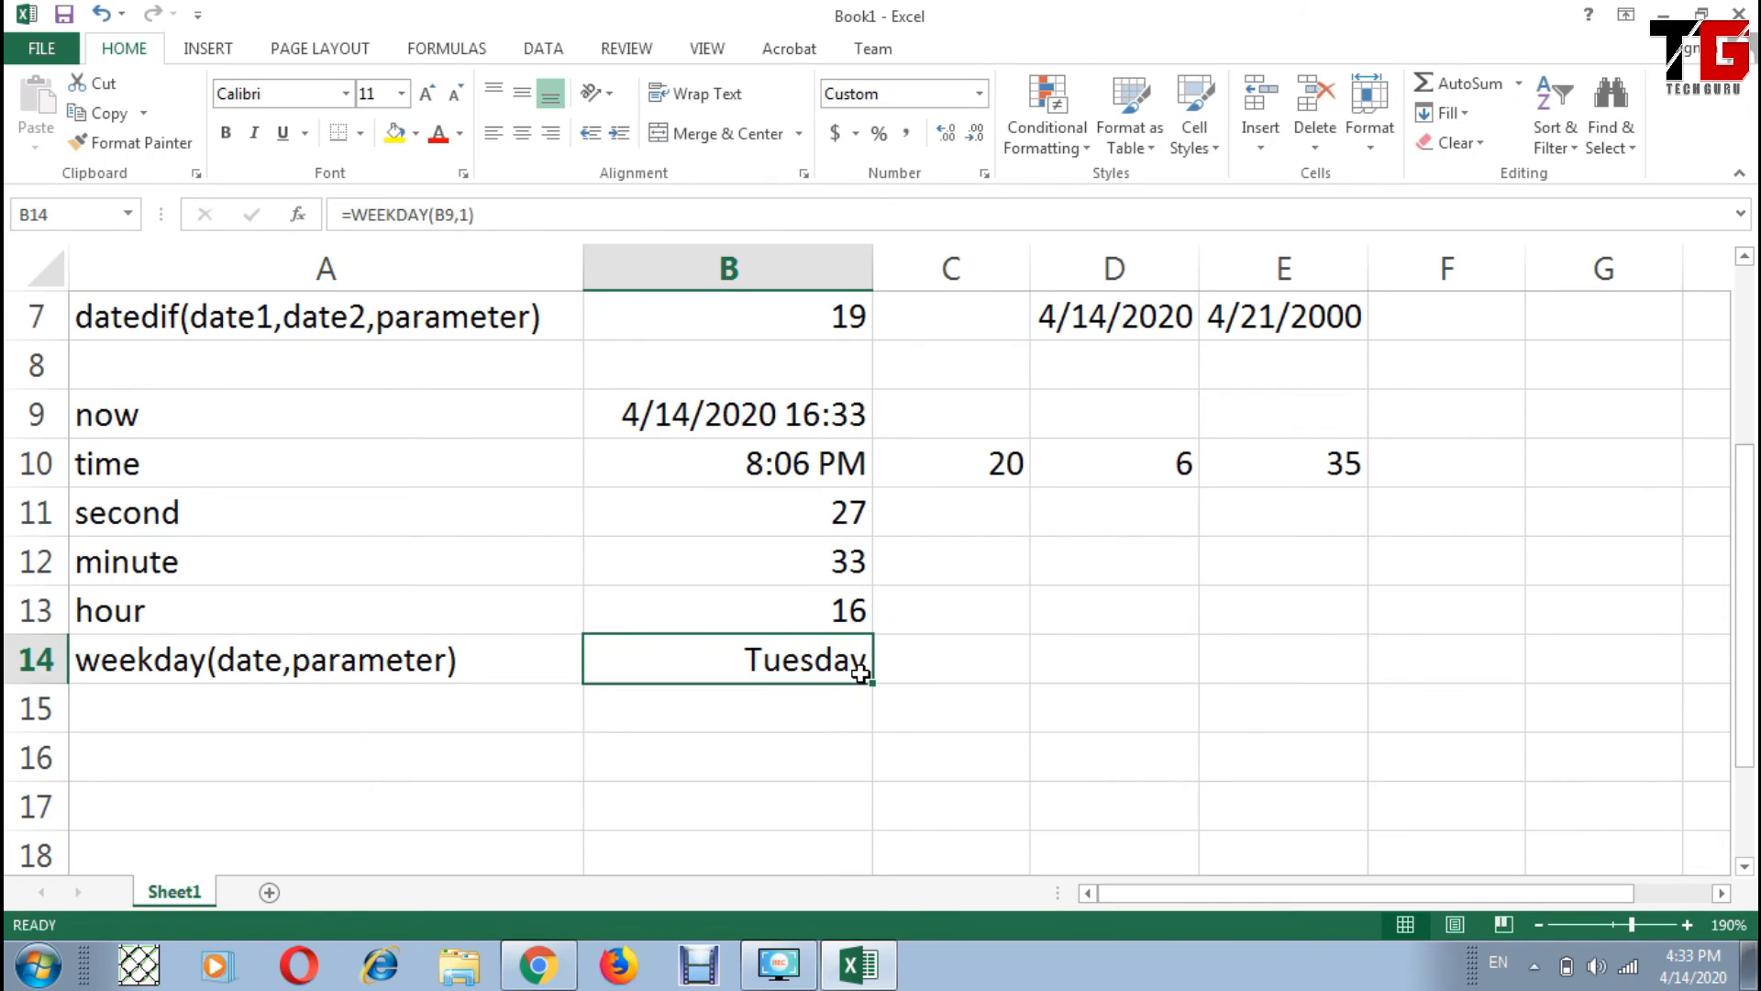
# Step: Enter =WEEKDAY(B9,1) in cell C14 and reselect the cell to view its result
pyautogui.press('Right')
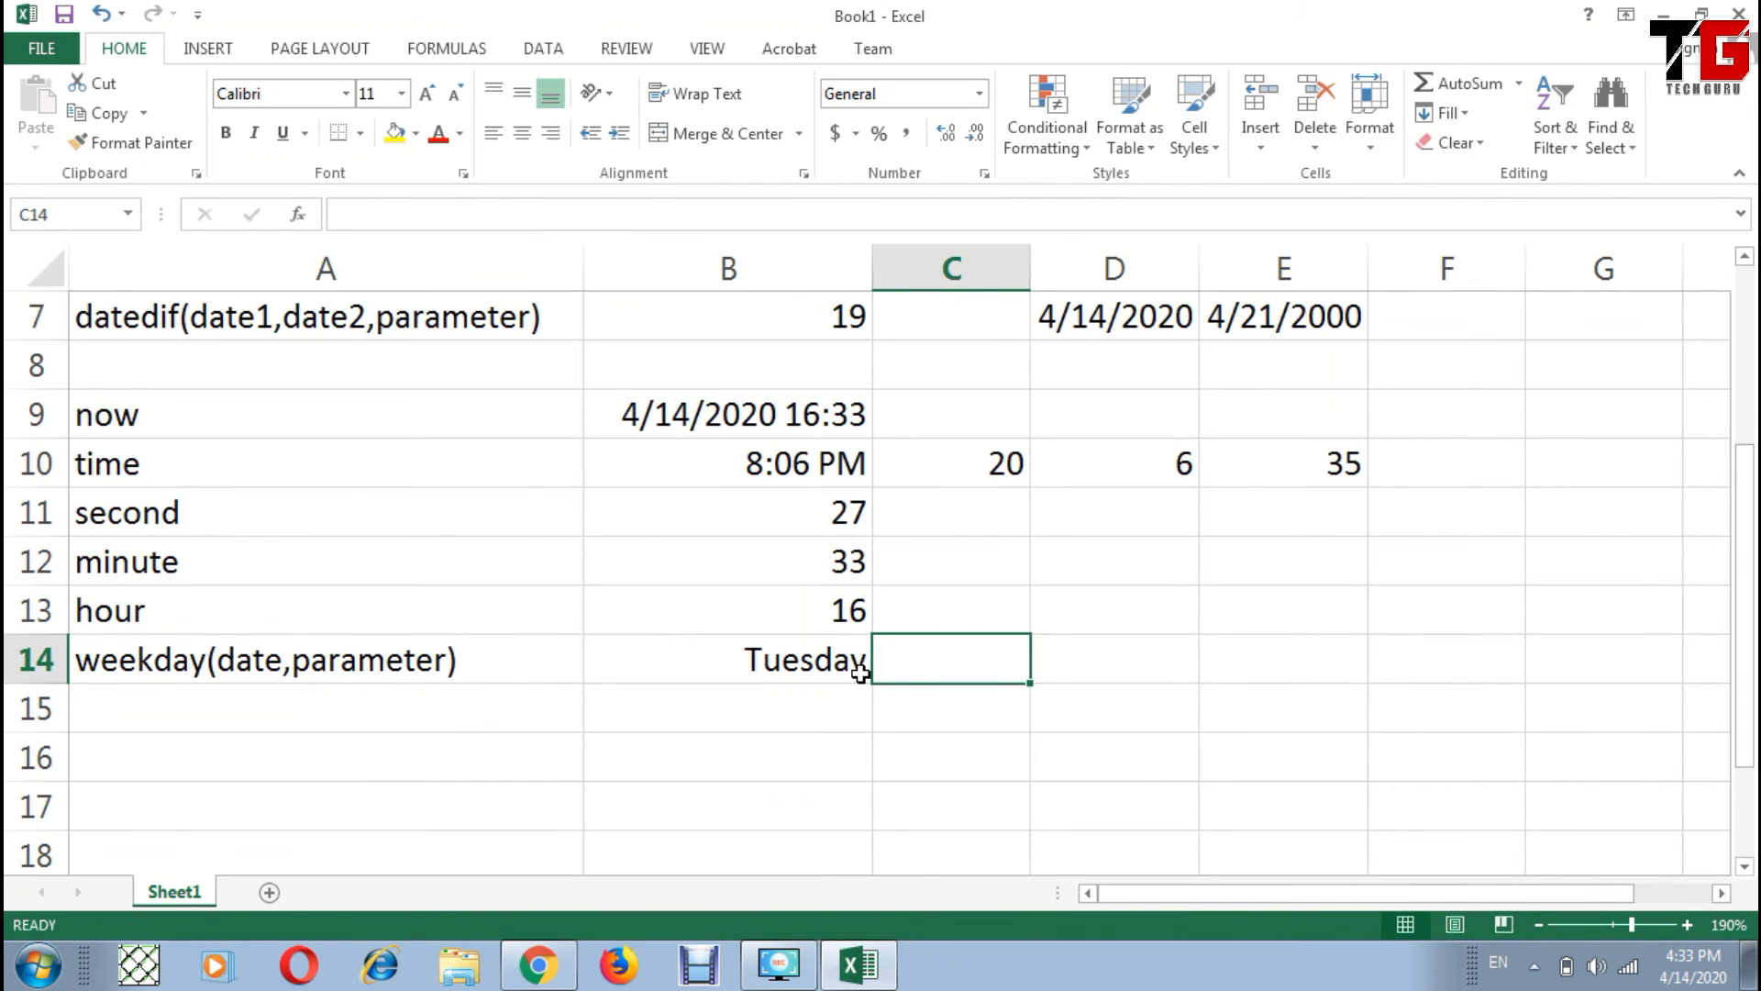
pyautogui.write('=')
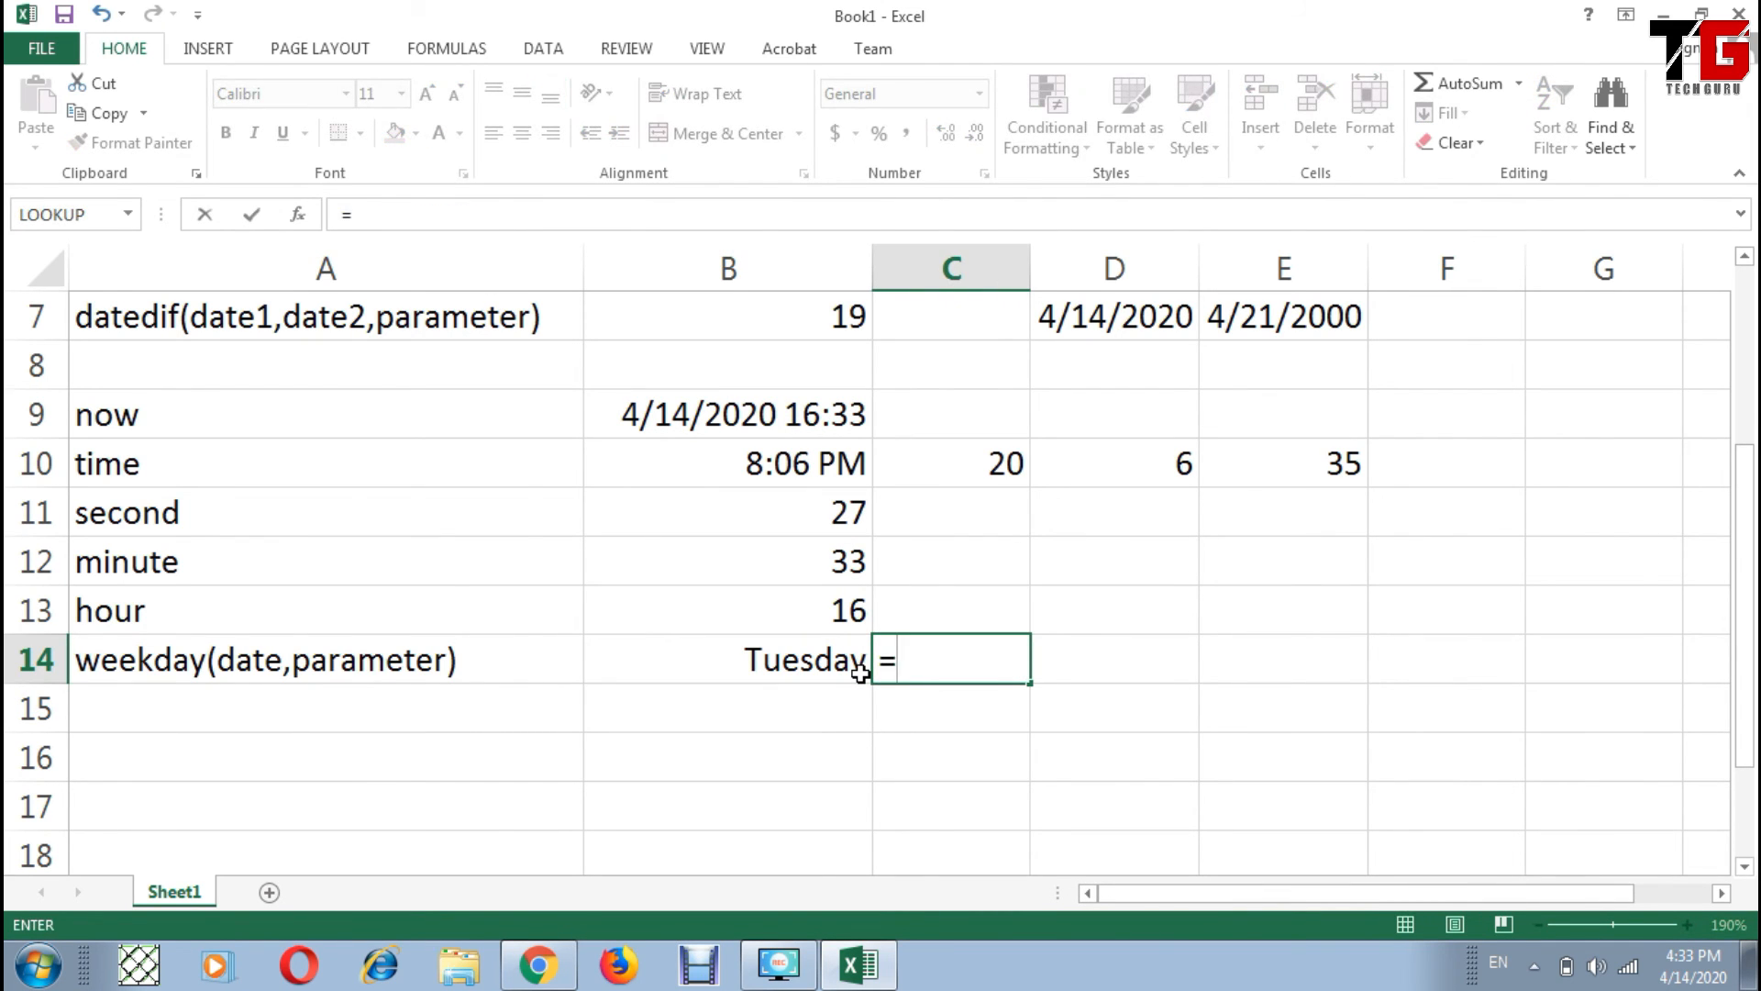
pyautogui.write('weekda')
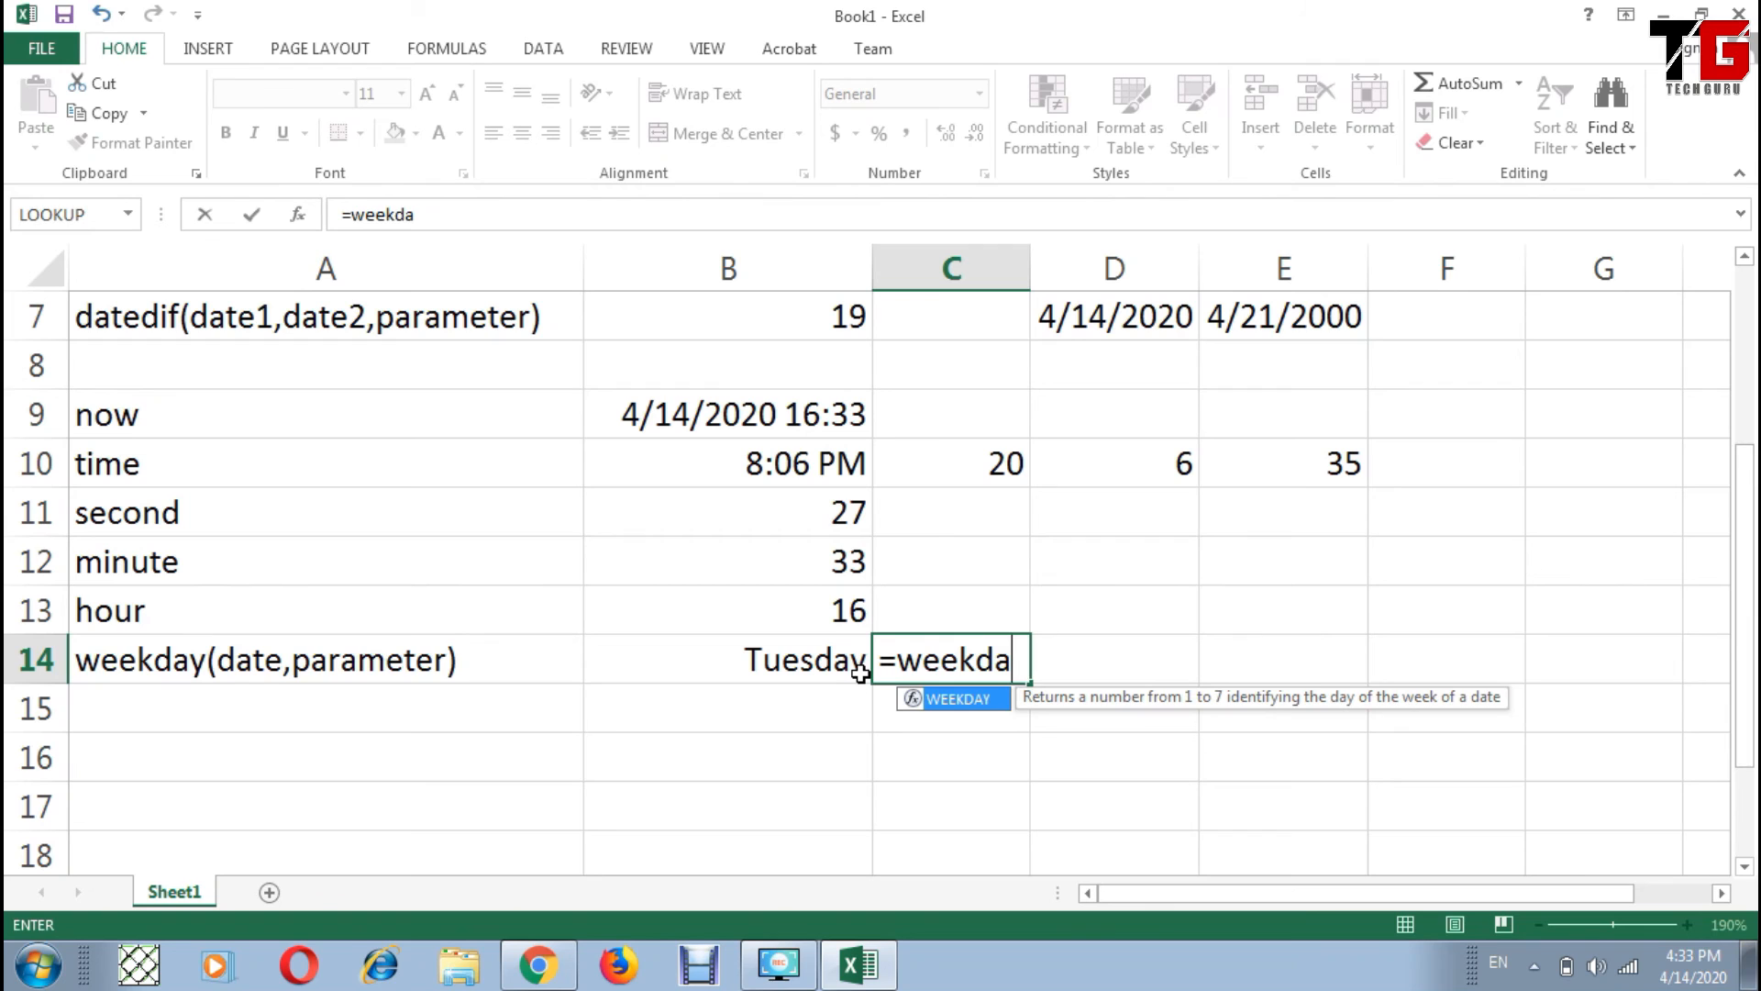
pyautogui.write('y(dat')
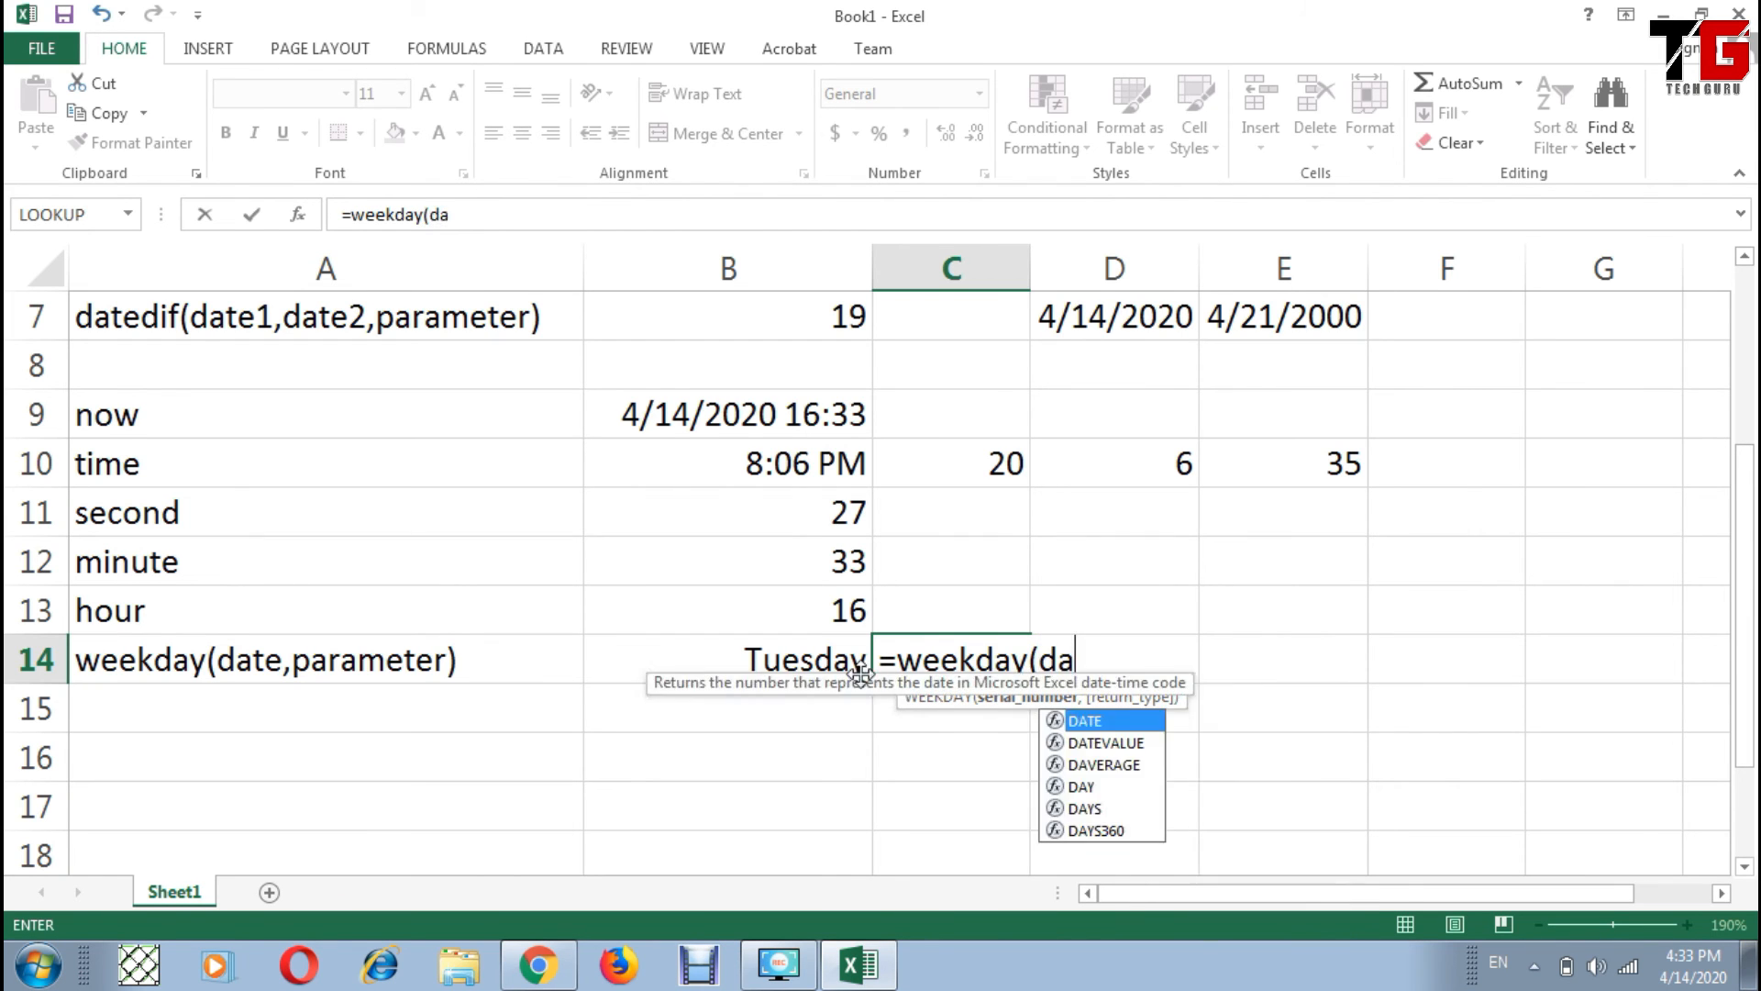
pyautogui.press('BackSpace')
pyautogui.press('BackSpace')
pyautogui.press('BackSpace')
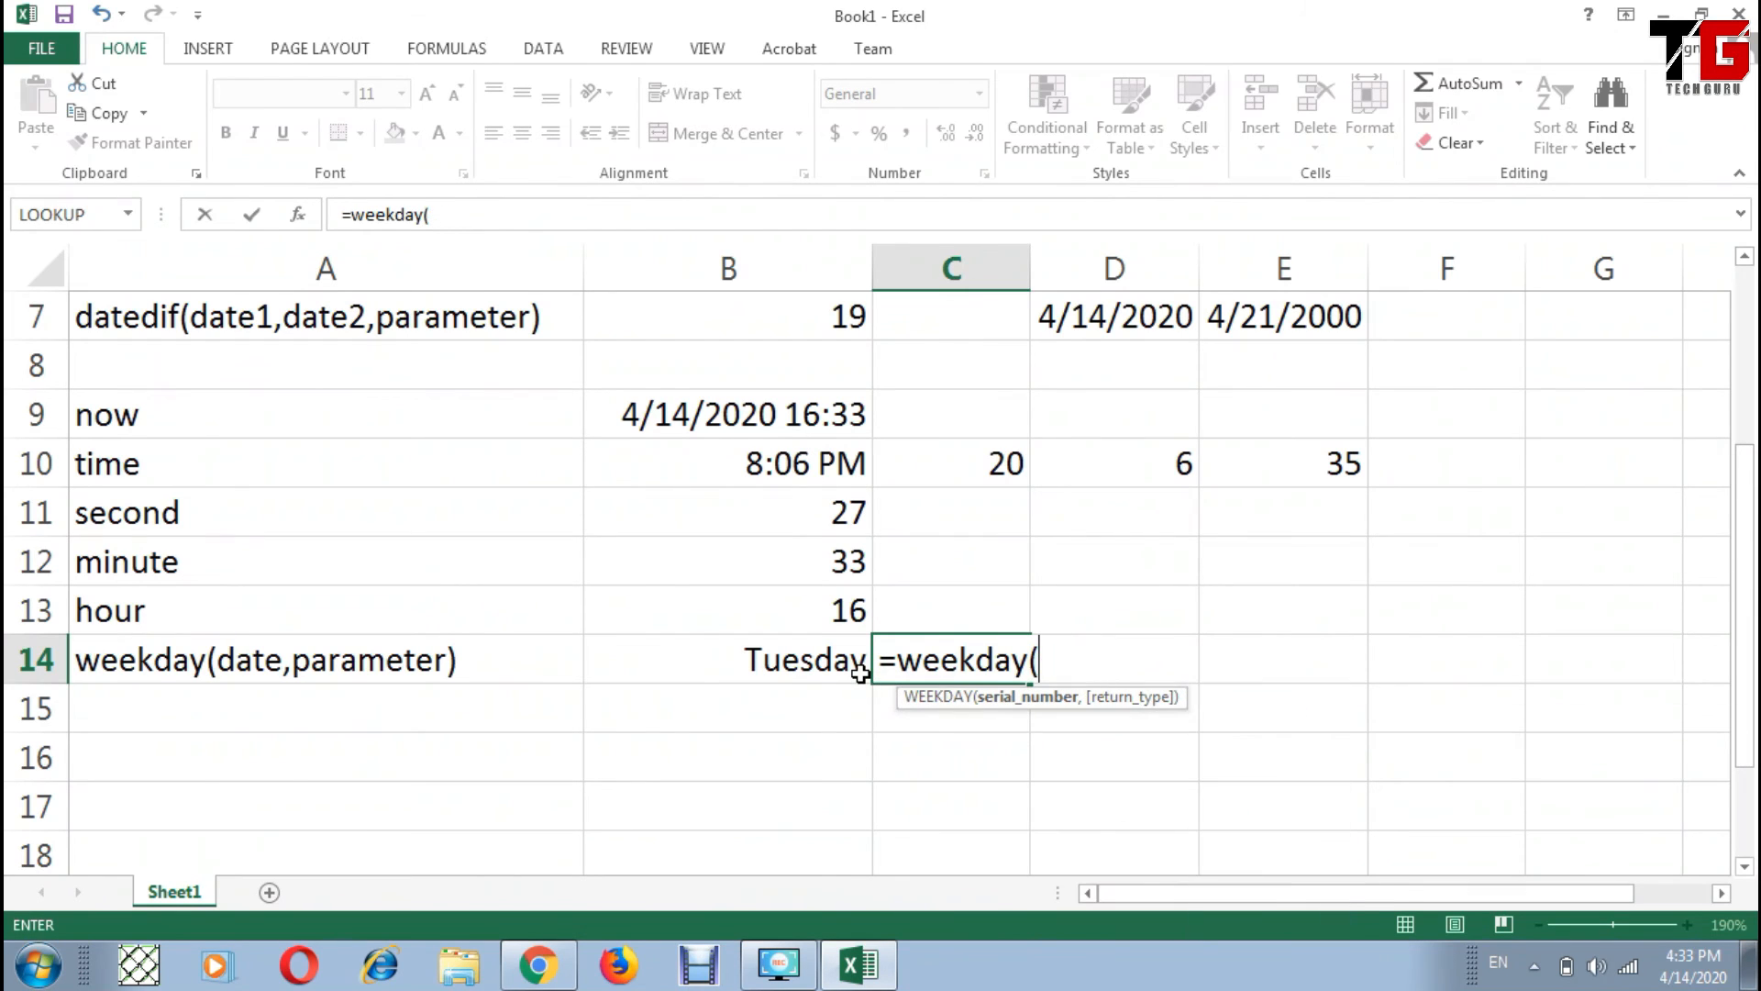
pyautogui.click(645, 414)
pyautogui.write(',1)')
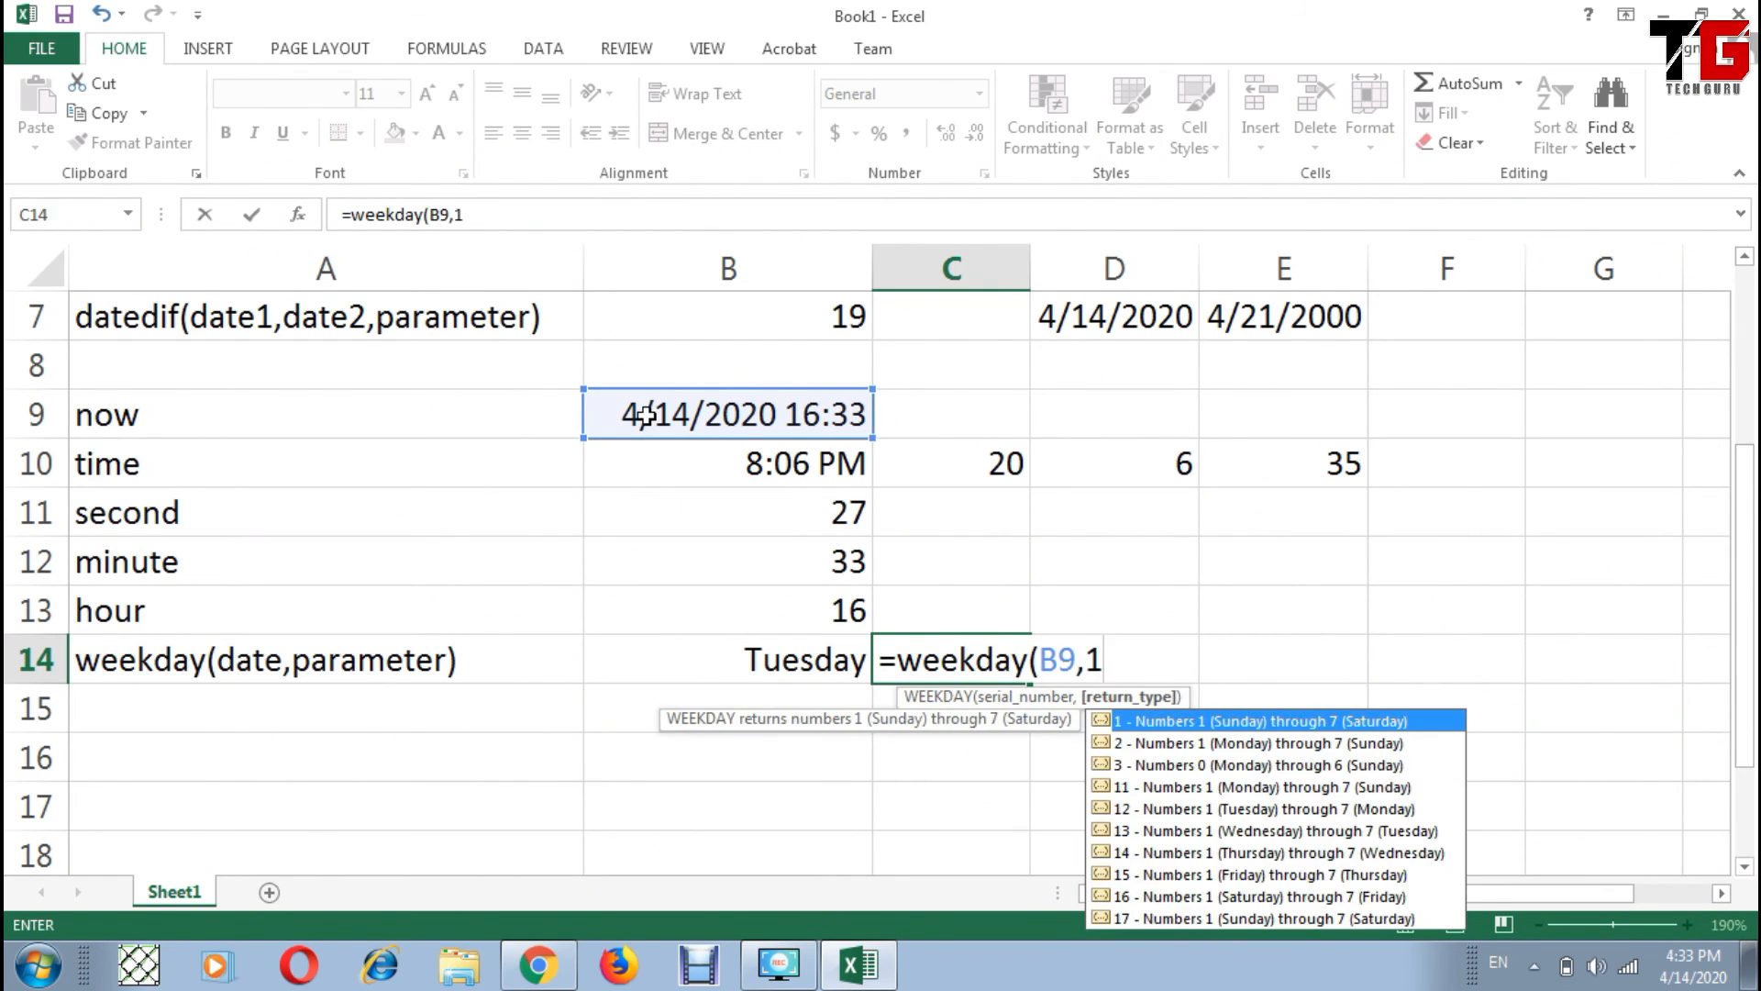
pyautogui.press('Return')
pyautogui.press('Down')
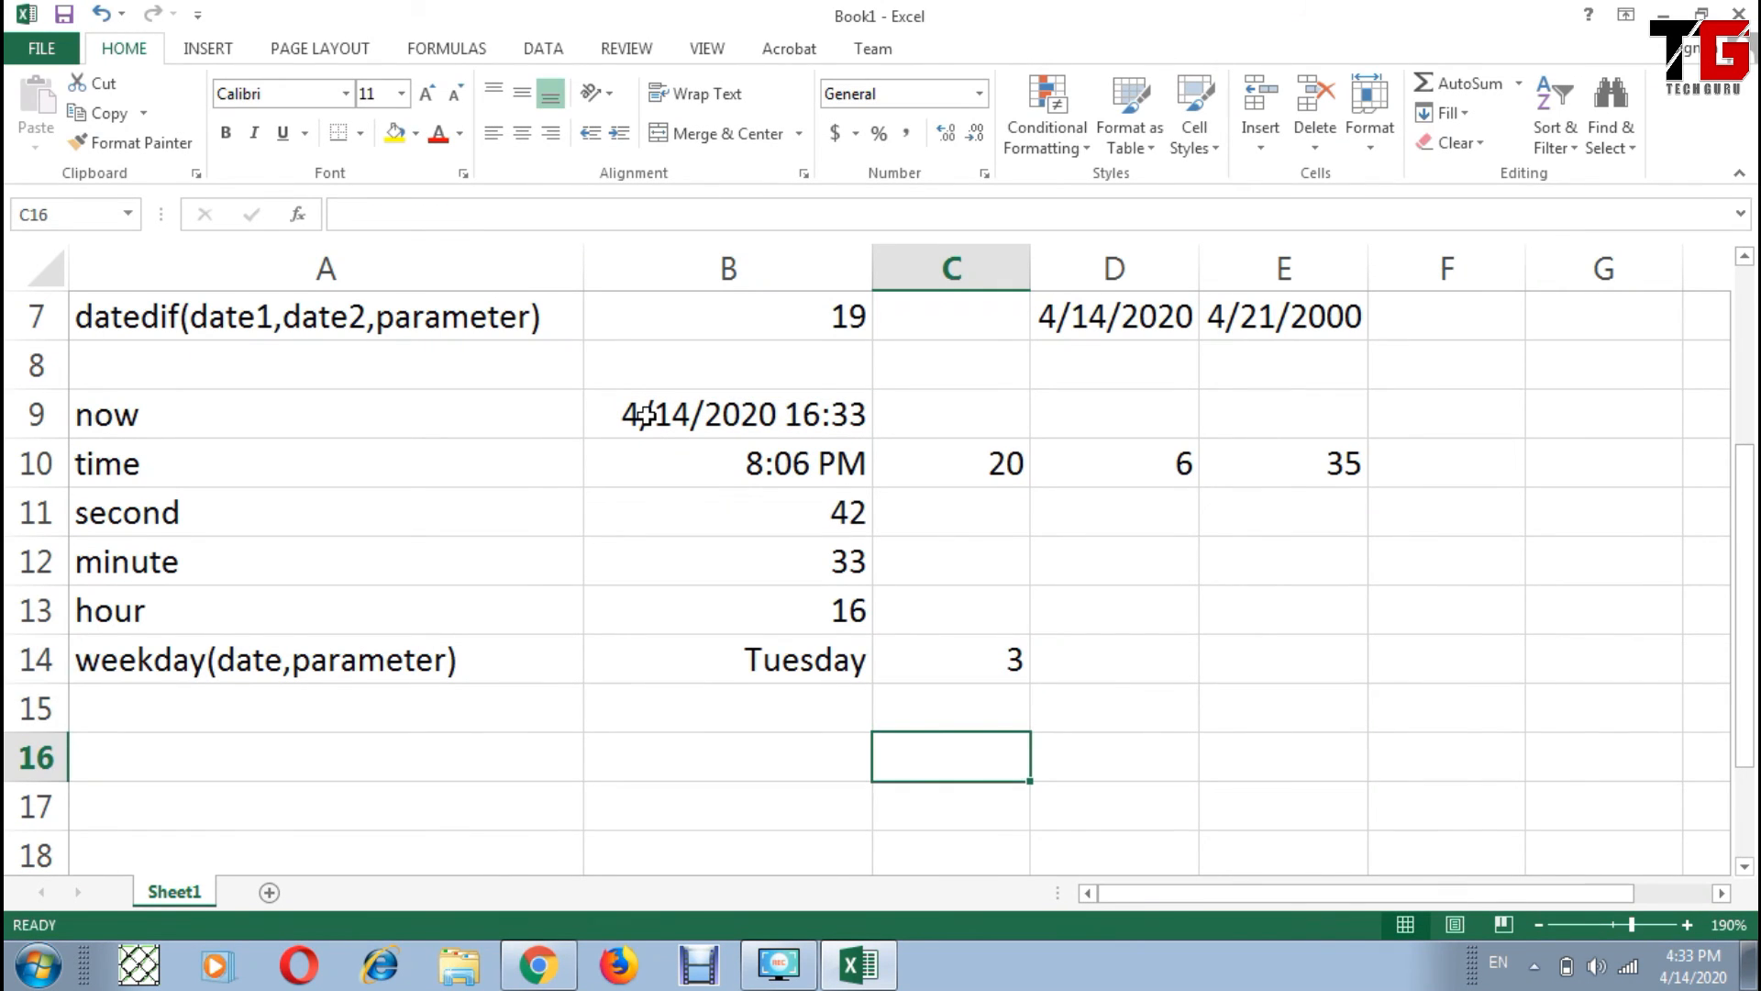
pyautogui.press('Up')
pyautogui.press('Up')
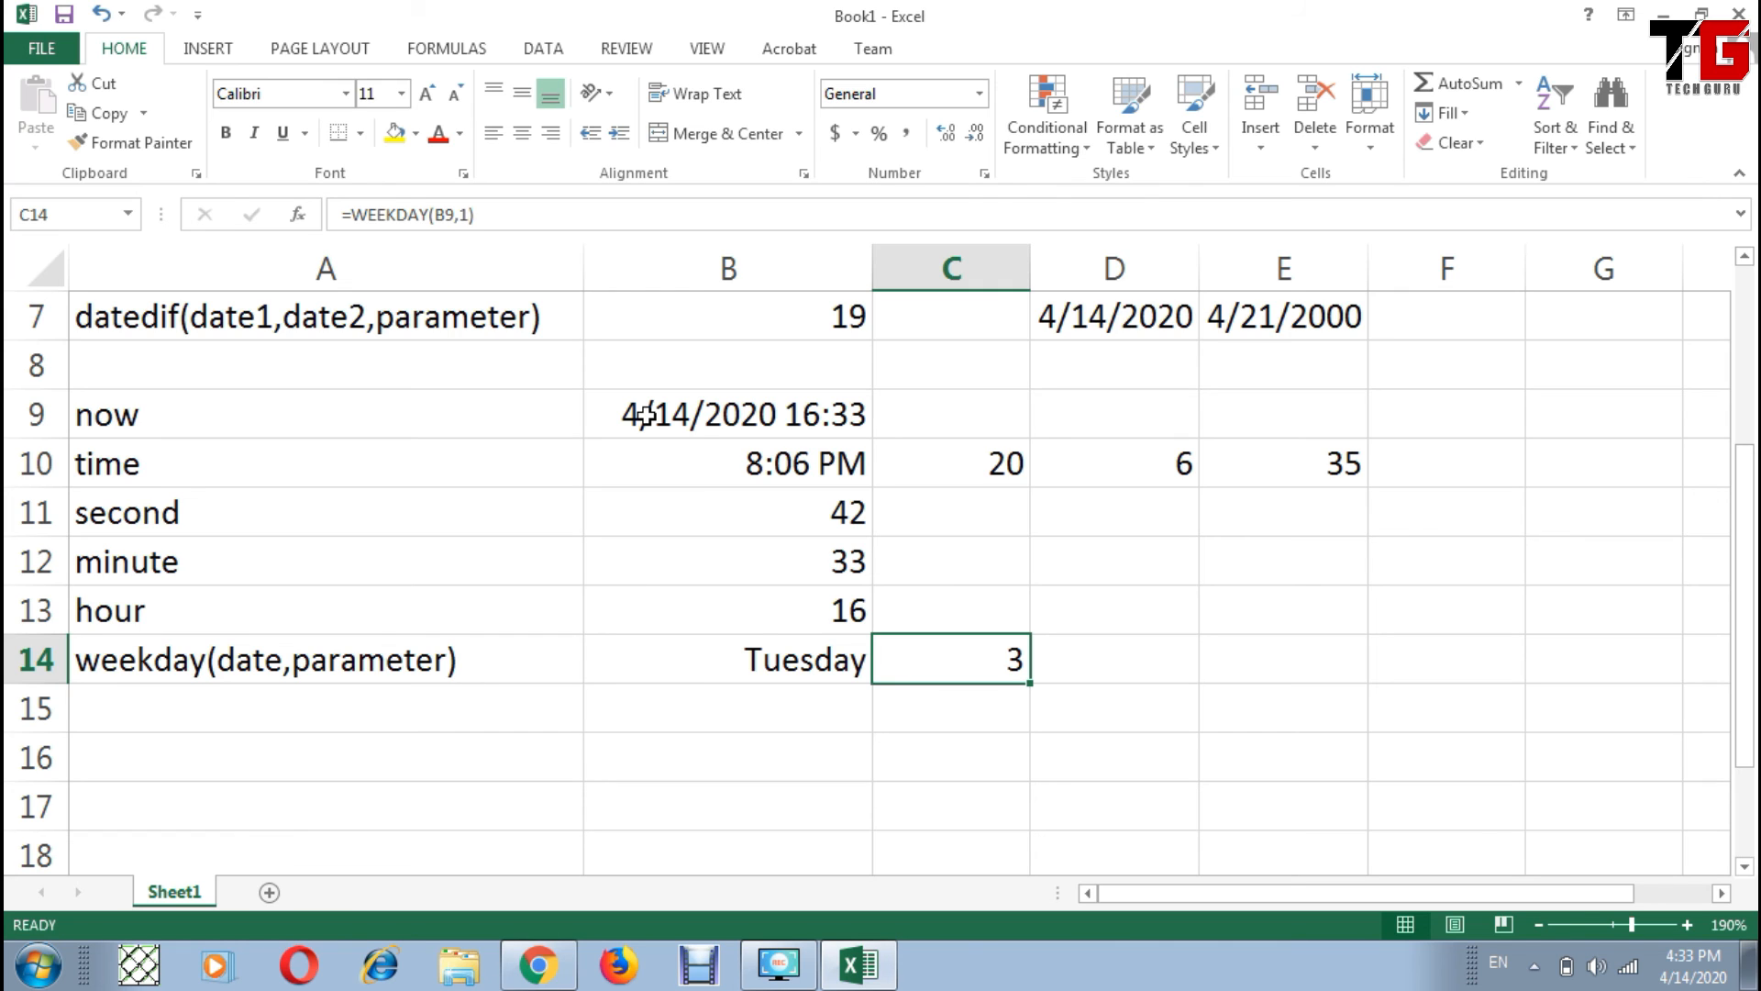
# Step: Handwrite the day numbering Sun 1, M 2 and Tu 3 below cell C14, mark the formula's return type, and clear the annotations
pyautogui.moveTo(913, 708)
pyautogui.mouseDown()
pyautogui.moveTo(897, 748)
pyautogui.moveTo(959, 723)
pyautogui.moveTo(1009, 758)
pyautogui.moveTo(1083, 743)
pyautogui.moveTo(1120, 764)
pyautogui.moveTo(1245, 764)
pyautogui.mouseUp()
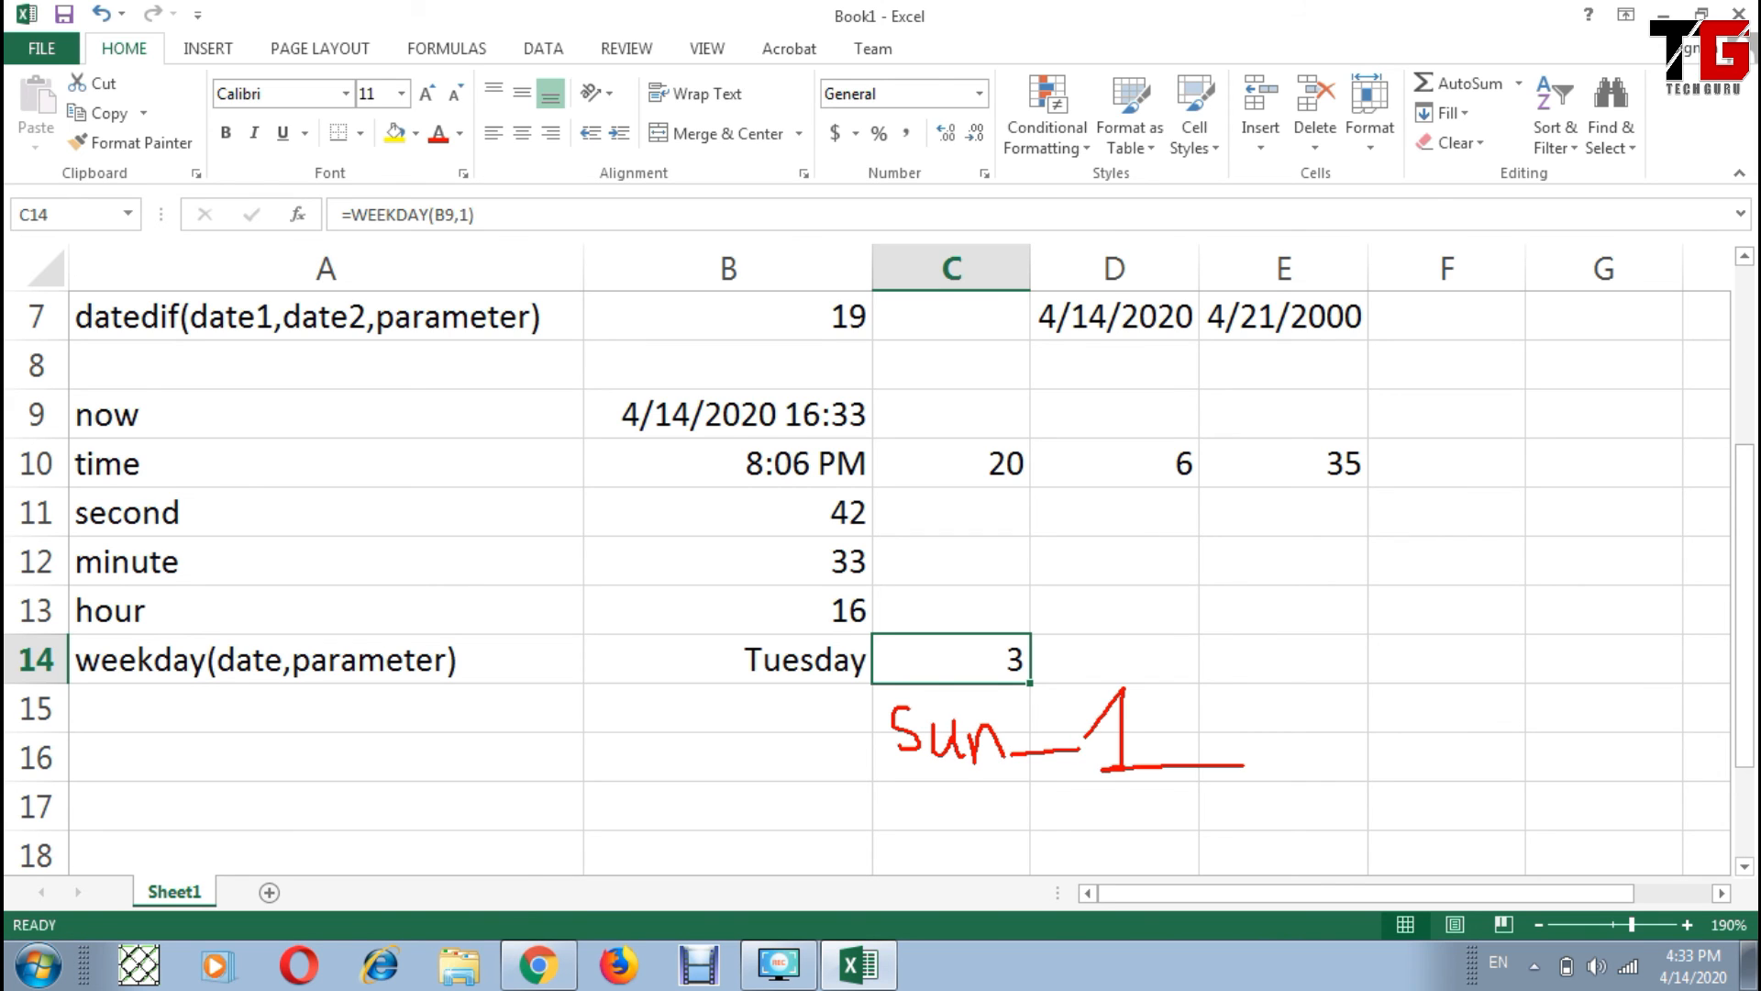
pyautogui.moveTo(911, 791)
pyautogui.mouseDown()
pyautogui.moveTo(908, 848)
pyautogui.moveTo(1047, 823)
pyautogui.moveTo(1170, 836)
pyautogui.mouseUp()
pyautogui.moveTo(912, 789)
pyautogui.mouseDown()
pyautogui.moveTo(941, 863)
pyautogui.moveTo(1018, 849)
pyautogui.moveTo(991, 921)
pyautogui.mouseUp()
pyautogui.moveTo(1004, 891)
pyautogui.mouseDown()
pyautogui.moveTo(1044, 916)
pyautogui.moveTo(1135, 912)
pyautogui.mouseUp()
pyautogui.moveTo(1133, 890); pyautogui.dragTo(1142, 913)
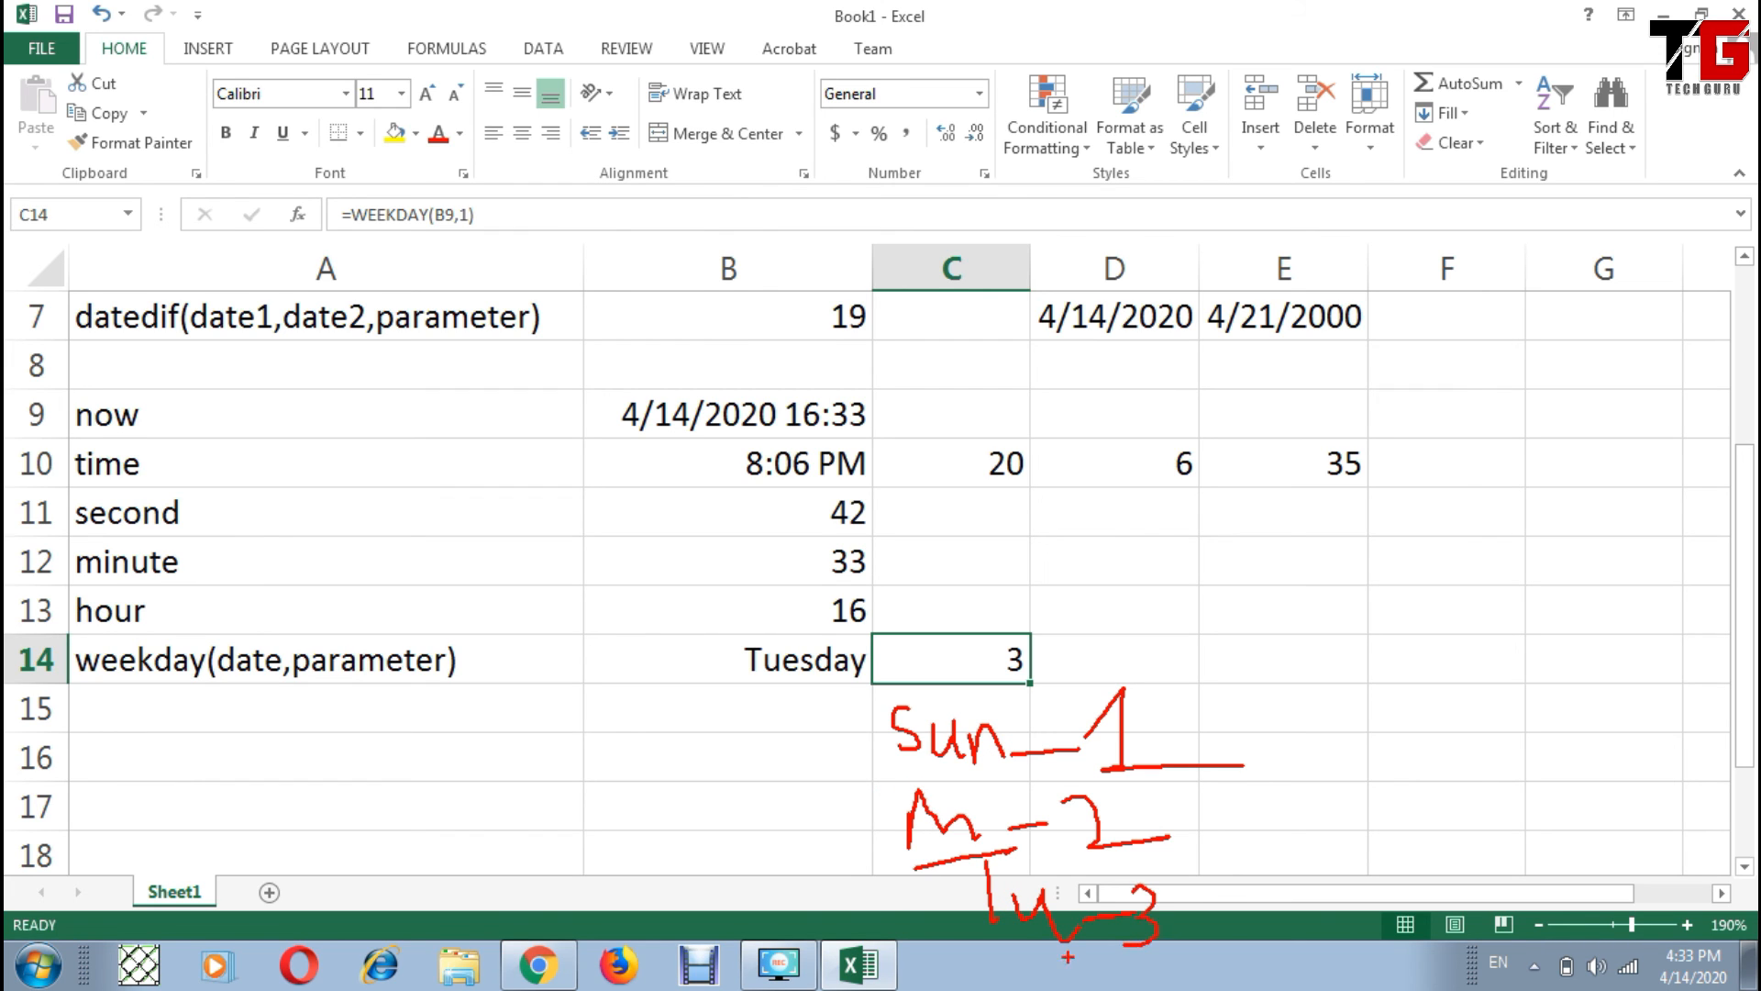
pyautogui.moveTo(482, 196)
pyautogui.mouseDown()
pyautogui.moveTo(457, 190)
pyautogui.moveTo(475, 246)
pyautogui.moveTo(482, 204)
pyautogui.mouseUp()
pyautogui.press('Escape')
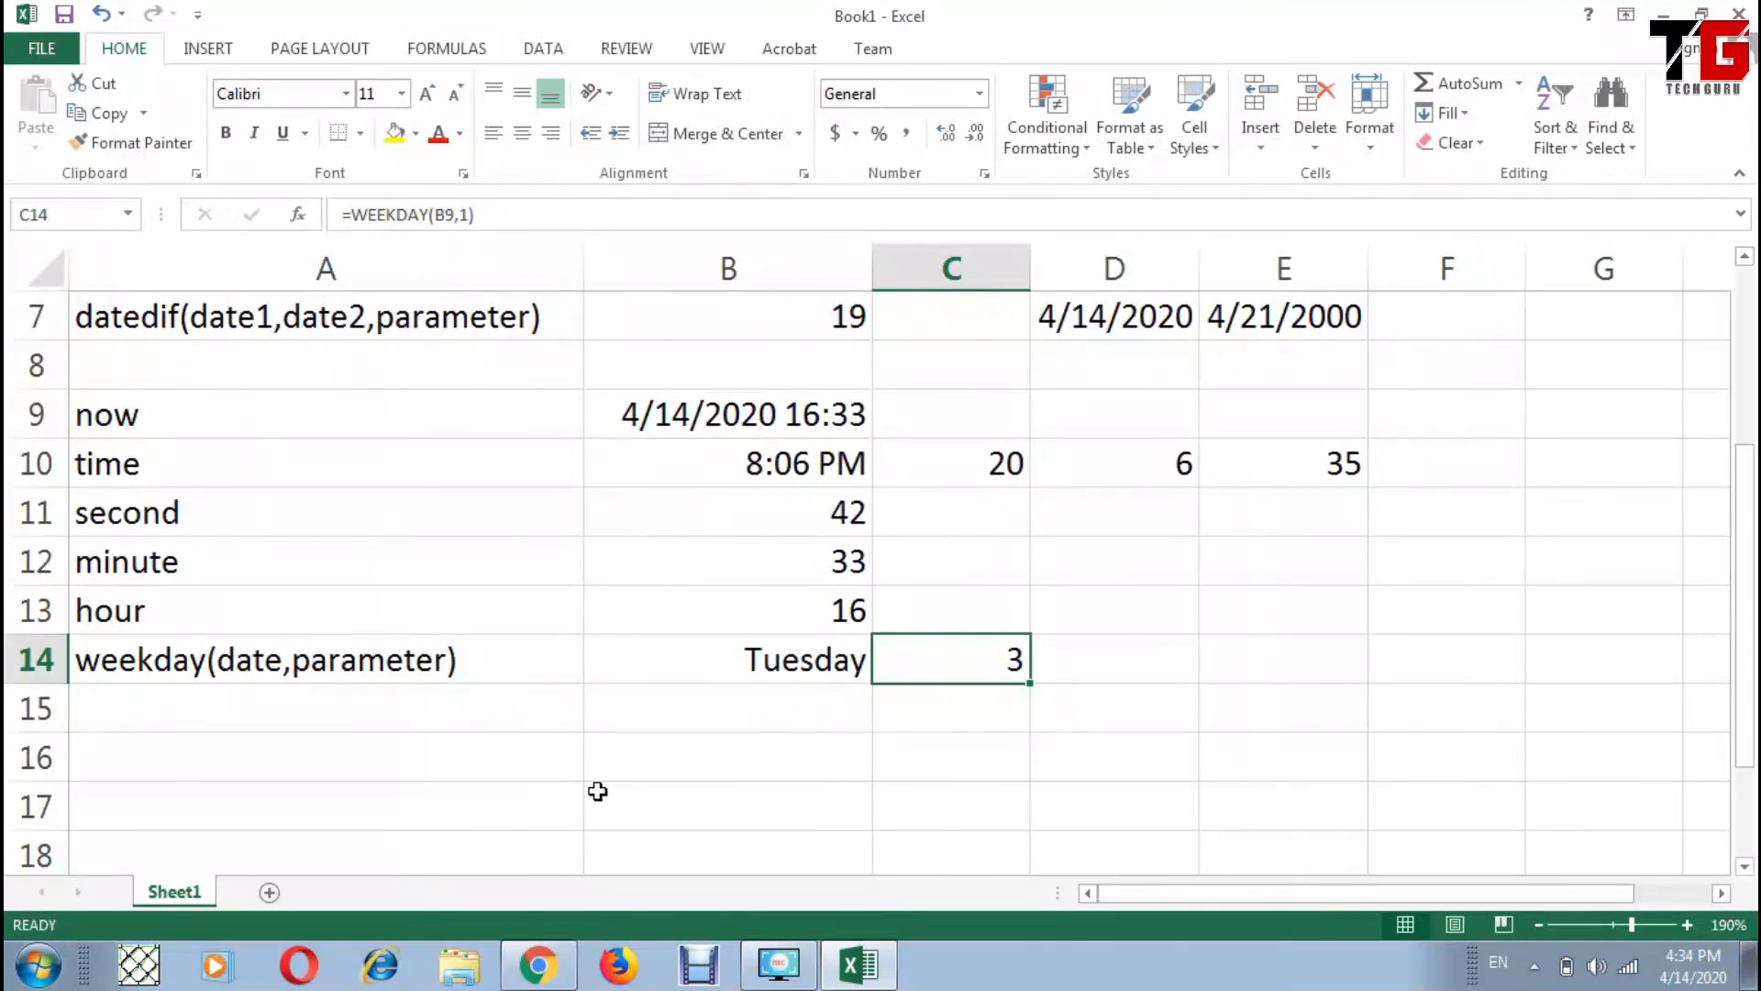
# Step: Change the WEEKDAY return type in cell C14 to 2 and reselect the cell
pyautogui.press('F2')
pyautogui.press('Left')
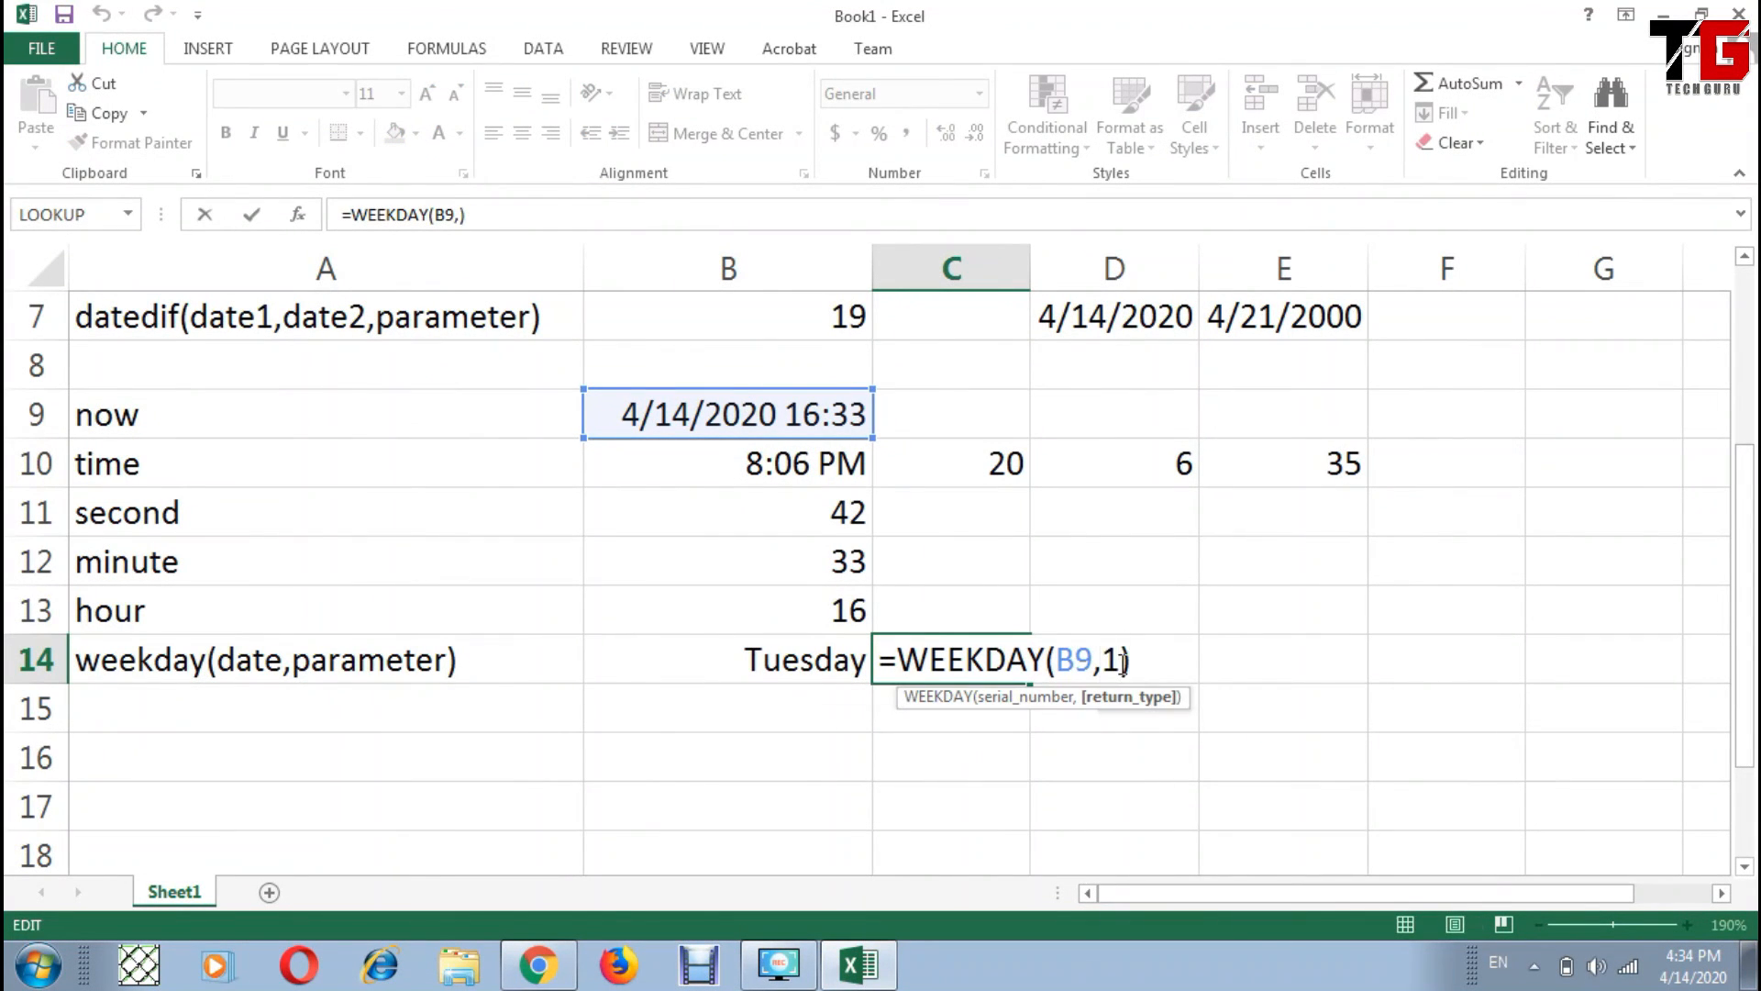
pyautogui.press('BackSpace')
pyautogui.write('2')
pyautogui.press('Return')
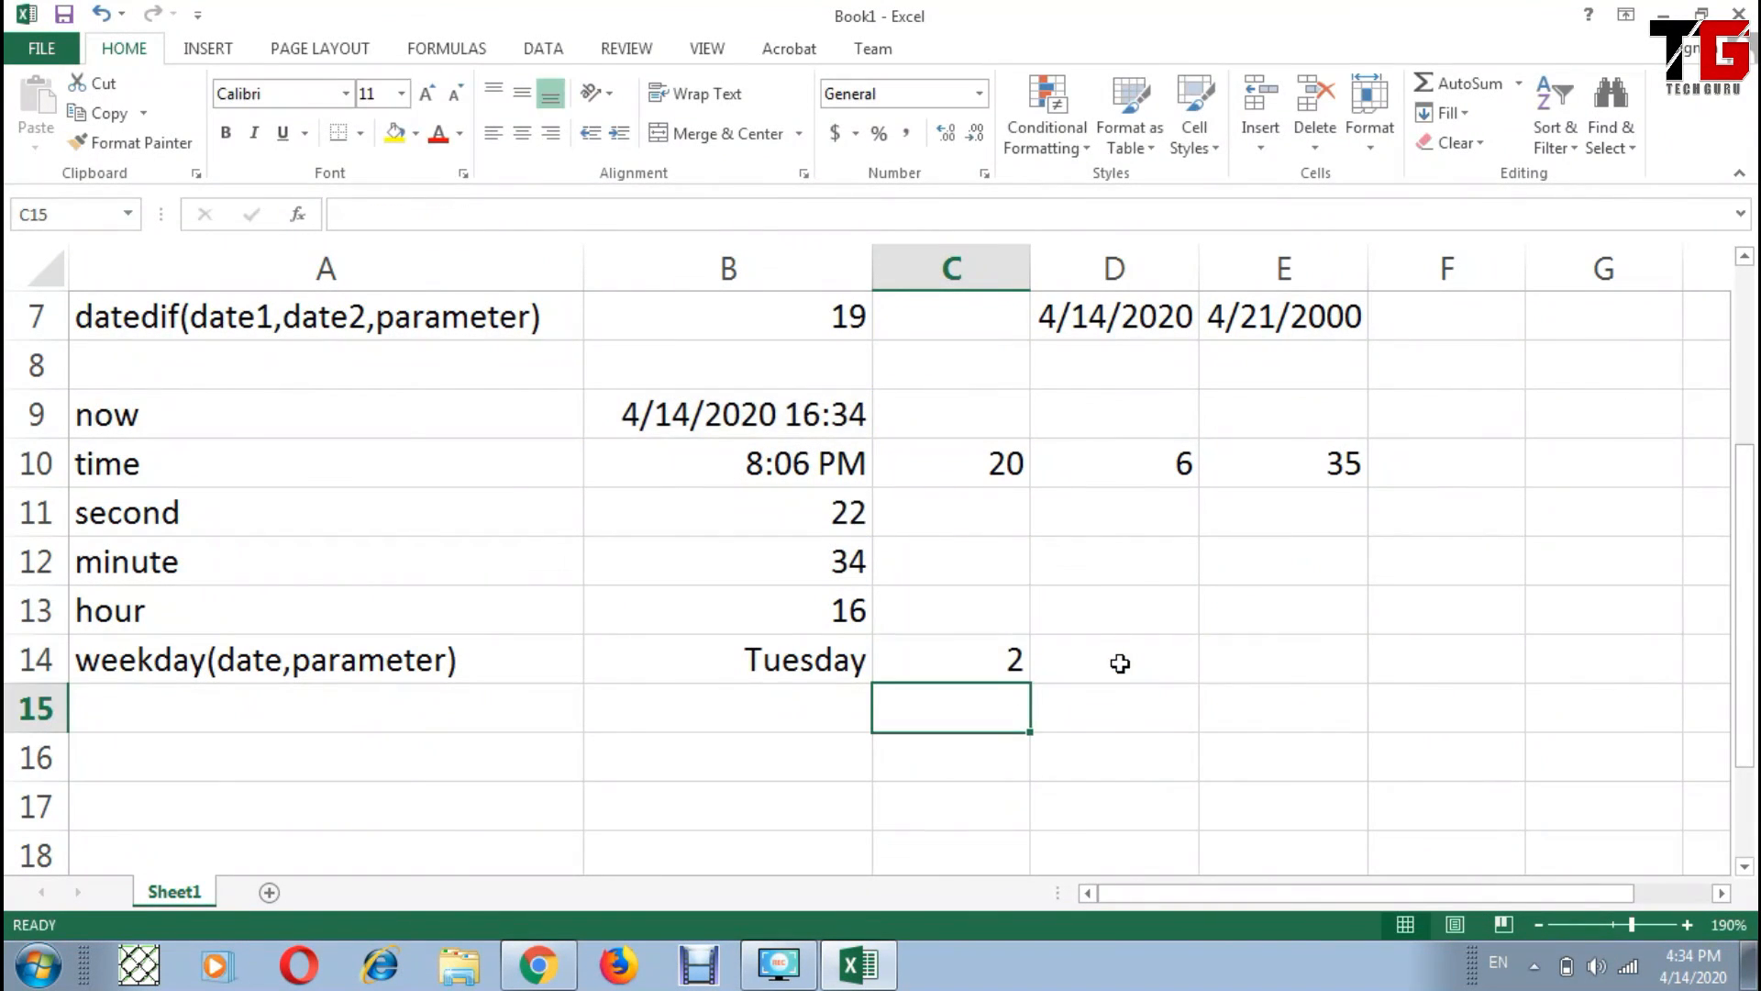
pyautogui.click(965, 664)
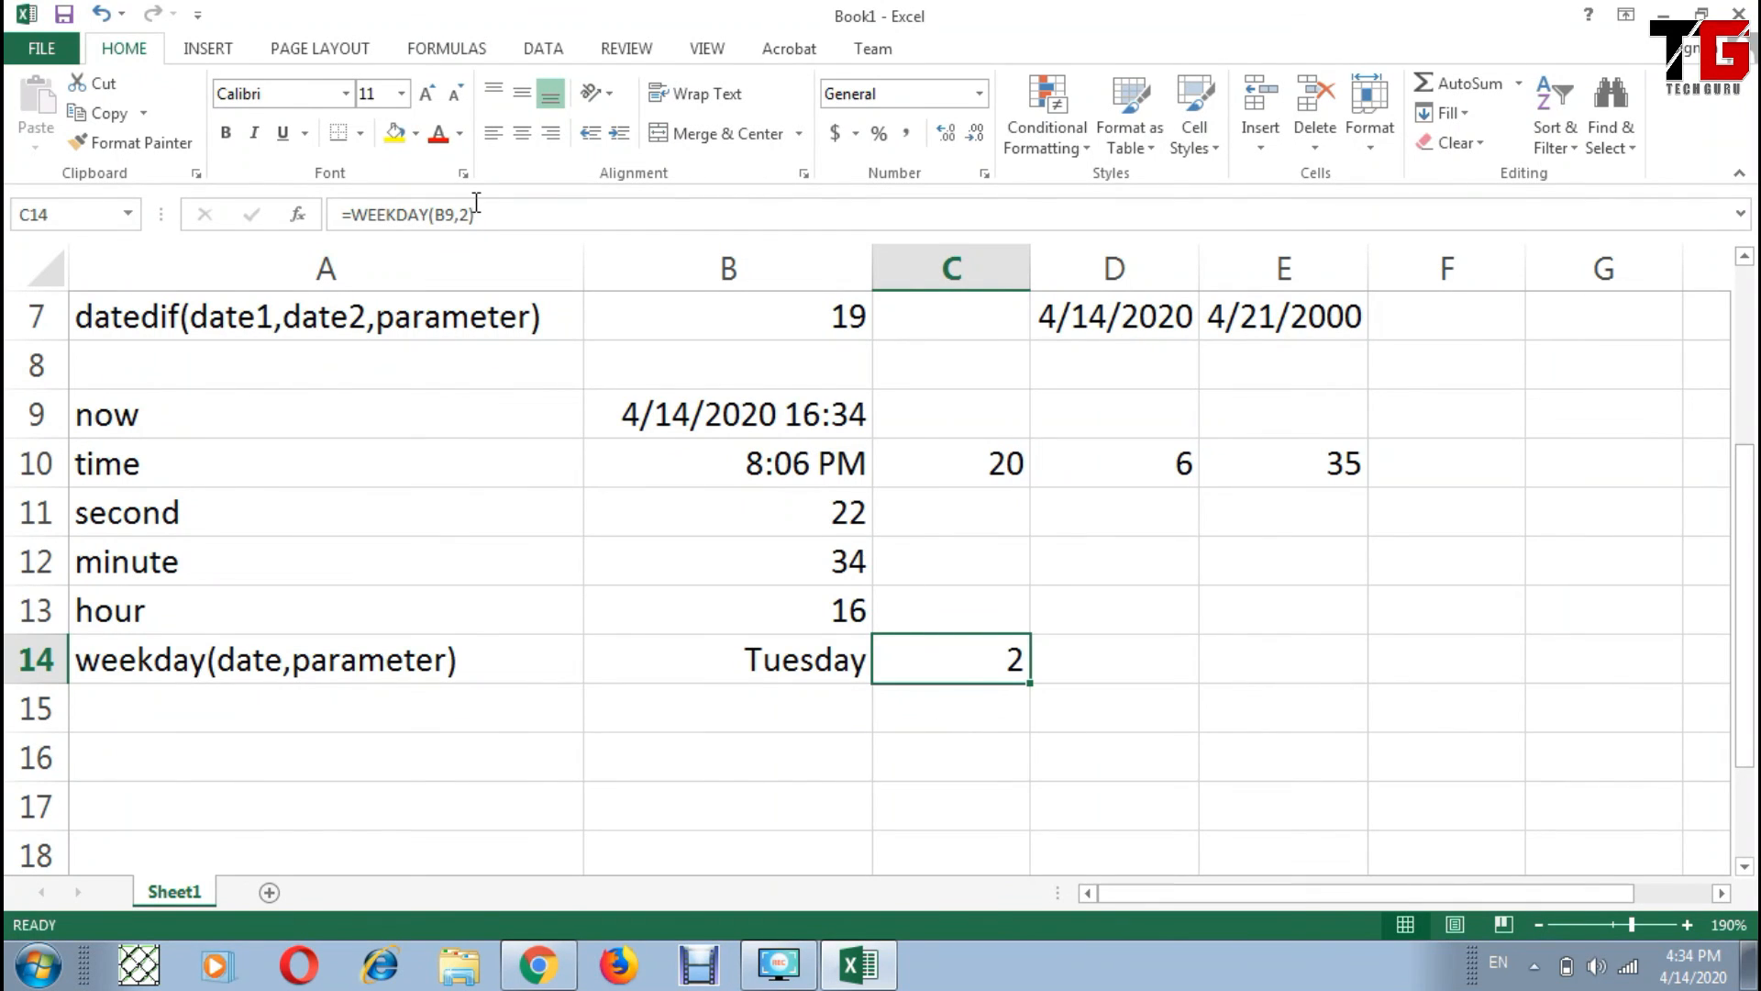
# Step: Circle the return type and C14's result, handwrite M 1 and Tu 2 below row 14, and clear the annotations
pyautogui.moveTo(468, 187)
pyautogui.mouseDown()
pyautogui.moveTo(453, 220)
pyautogui.moveTo(473, 191)
pyautogui.mouseUp()
pyautogui.moveTo(730, 683)
pyautogui.mouseDown()
pyautogui.moveTo(731, 728)
pyautogui.moveTo(775, 694)
pyautogui.moveTo(780, 726)
pyautogui.moveTo(861, 707)
pyautogui.moveTo(879, 720)
pyautogui.moveTo(870, 743)
pyautogui.mouseUp()
pyautogui.moveTo(731, 790)
pyautogui.mouseDown()
pyautogui.moveTo(809, 769)
pyautogui.moveTo(775, 821)
pyautogui.moveTo(911, 776)
pyautogui.moveTo(970, 824)
pyautogui.mouseUp()
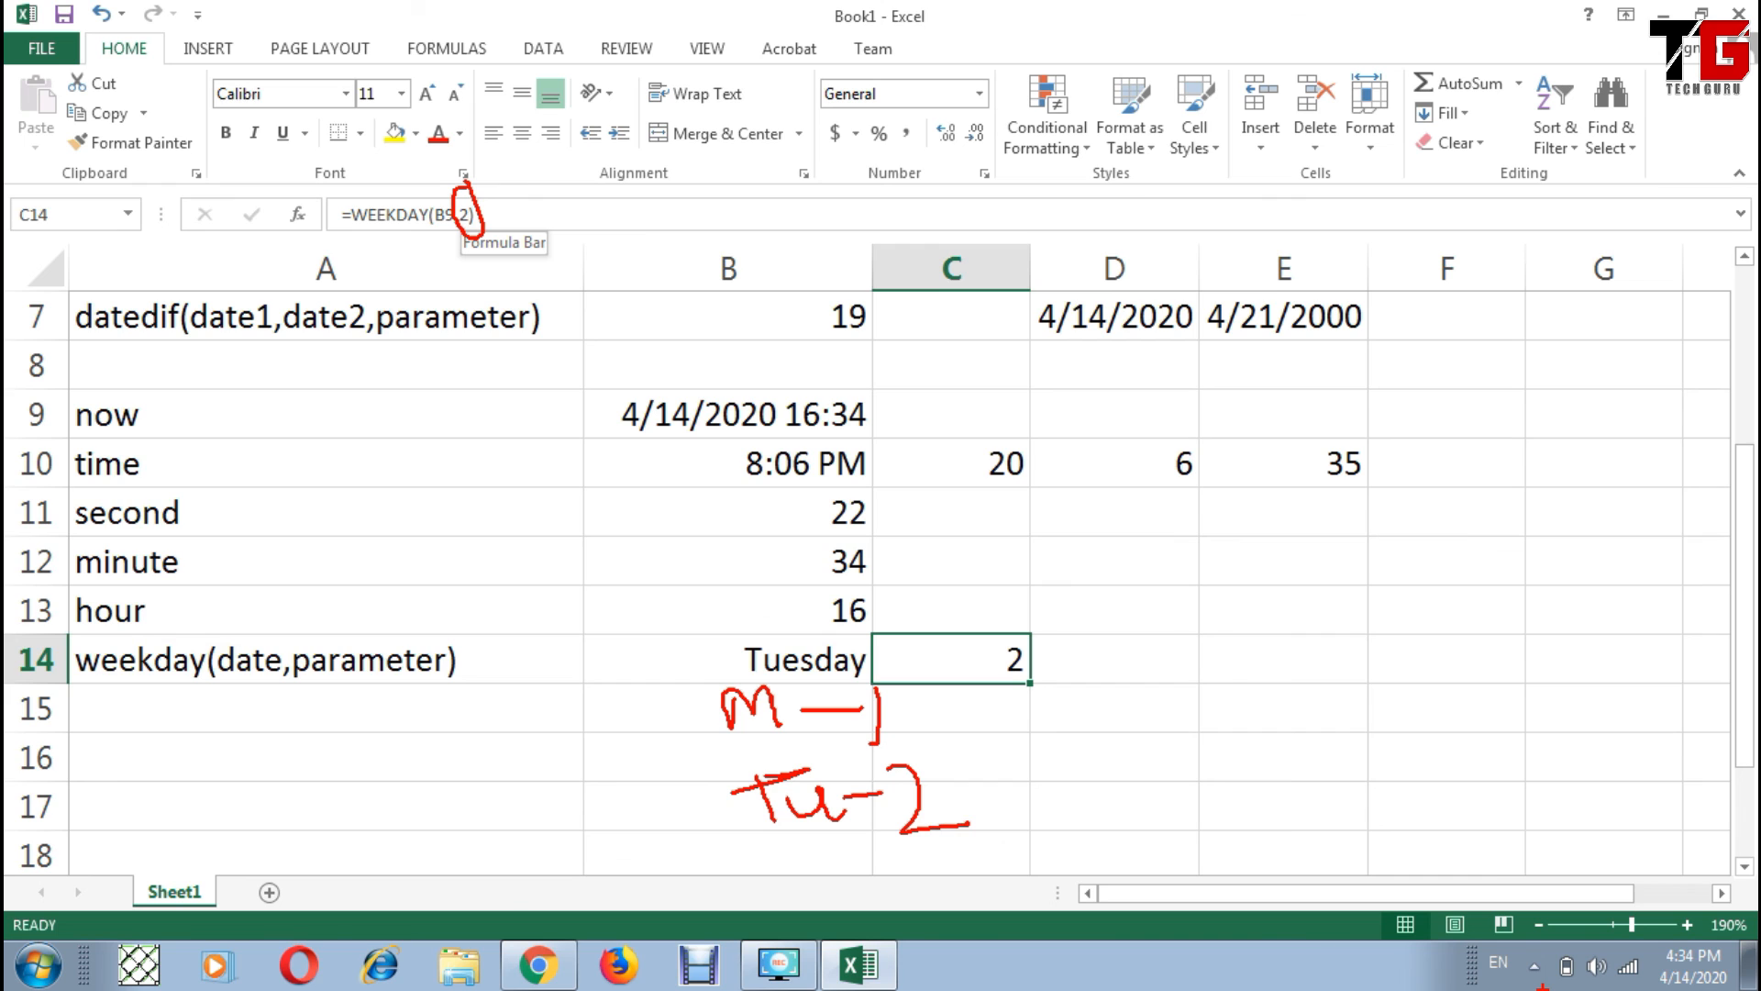
pyautogui.moveTo(1064, 648)
pyautogui.mouseDown()
pyautogui.moveTo(975, 712)
pyautogui.moveTo(1066, 647)
pyautogui.mouseUp()
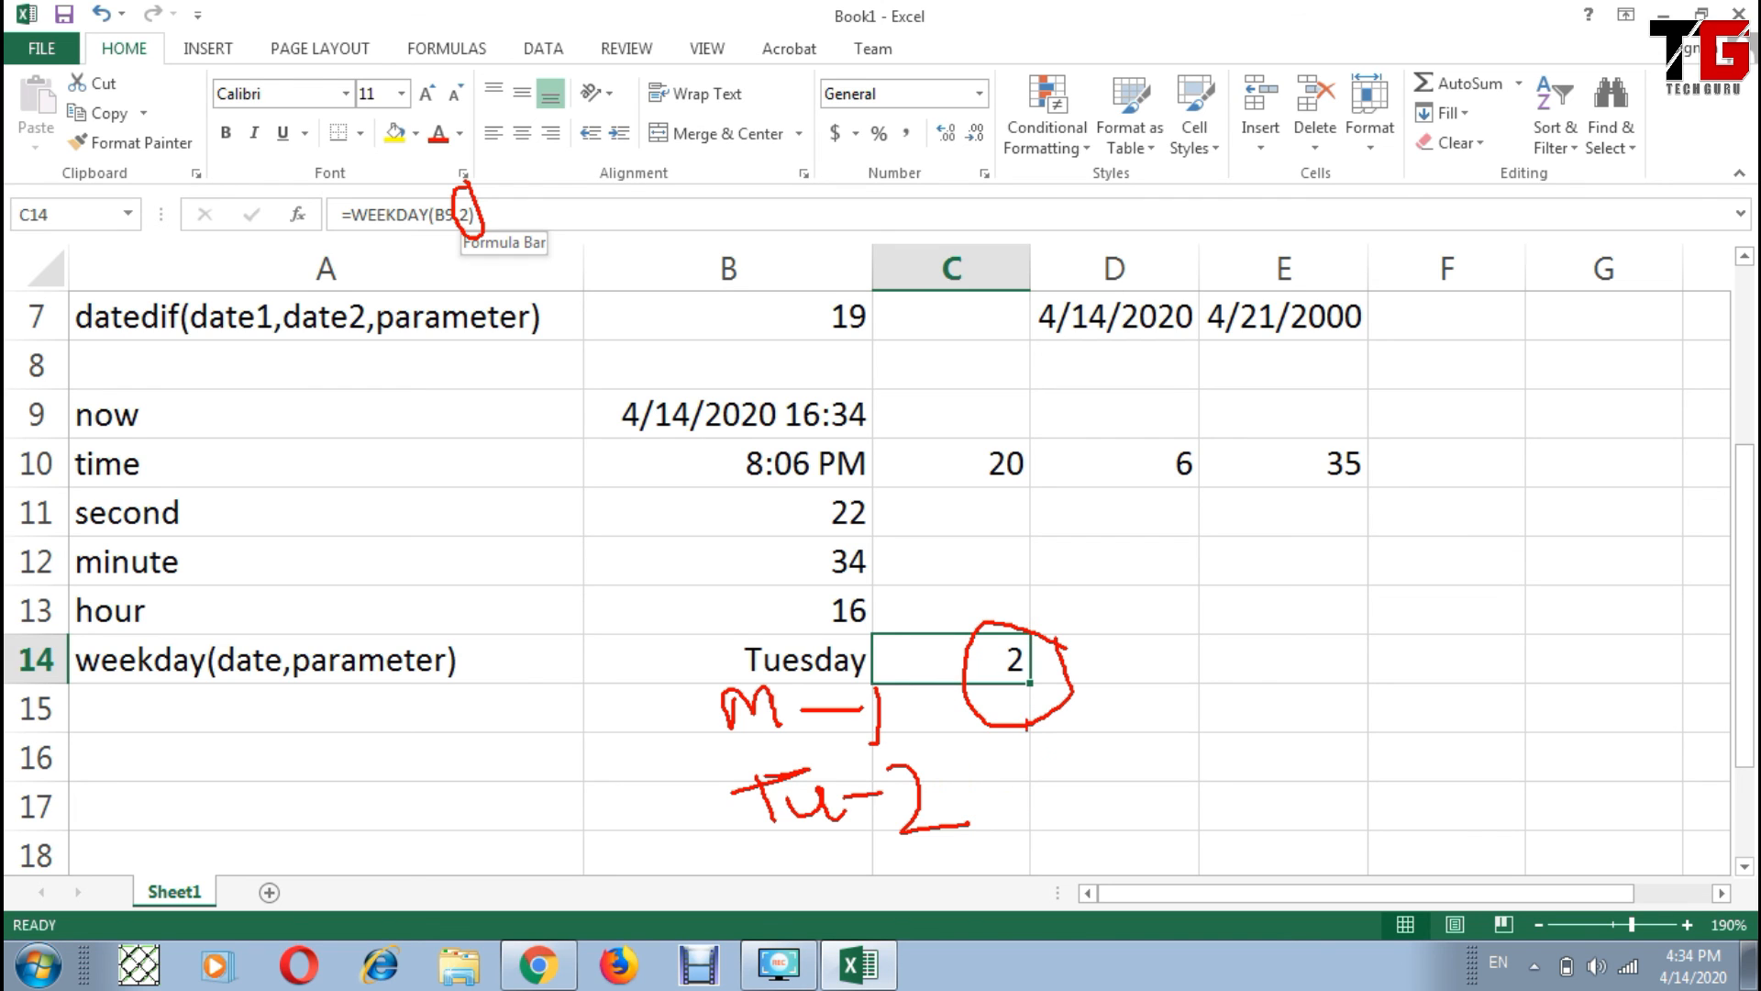
pyautogui.press('Escape')
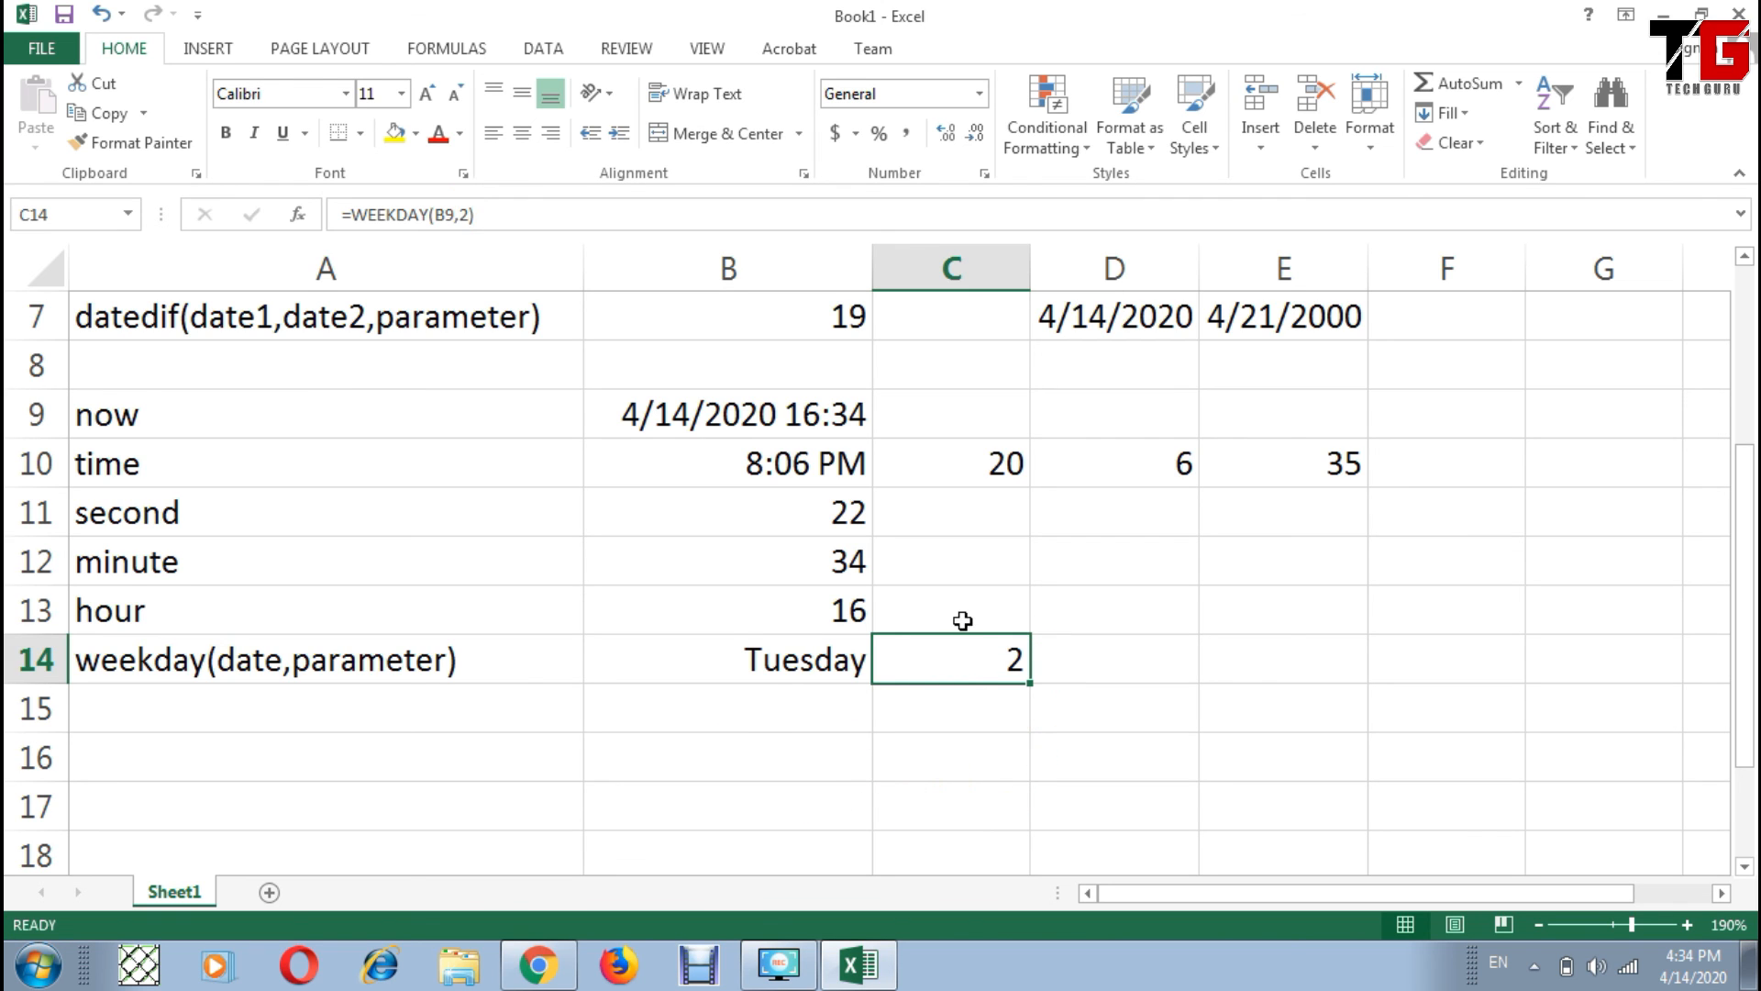
# Step: Start a custom number format for cell C14 with the day code dd and examine its sample preview
pyautogui.rightClick(977, 676)
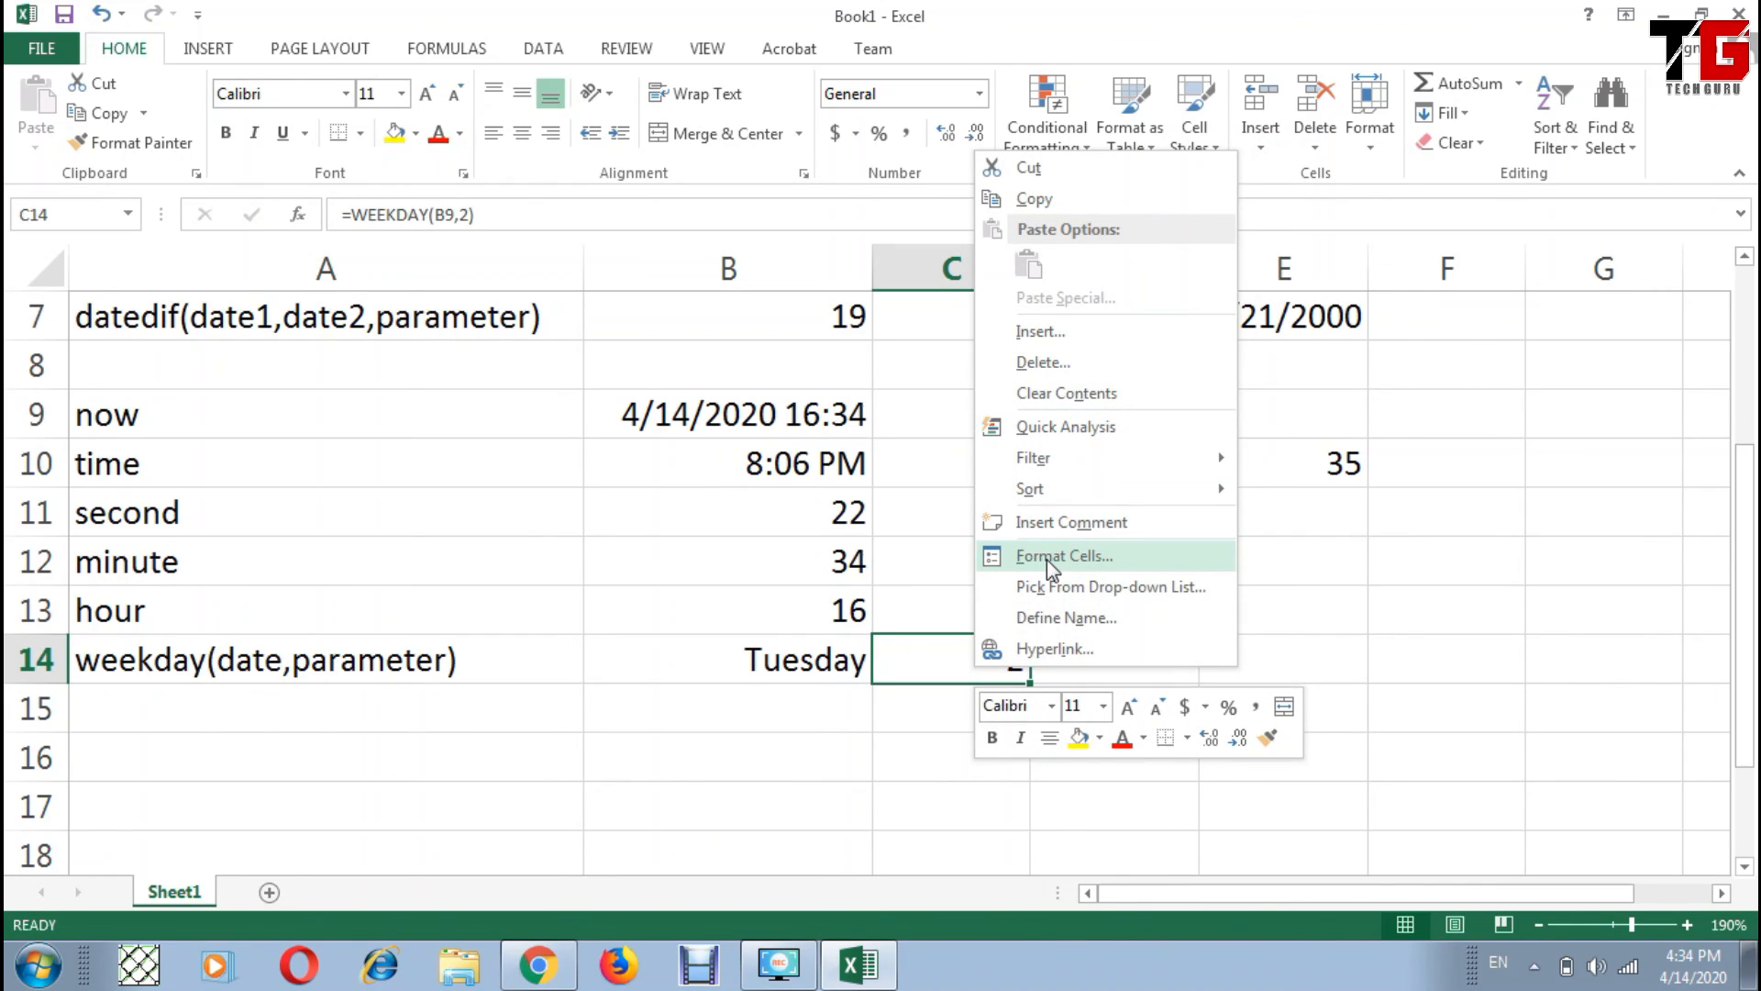
pyautogui.click(1048, 562)
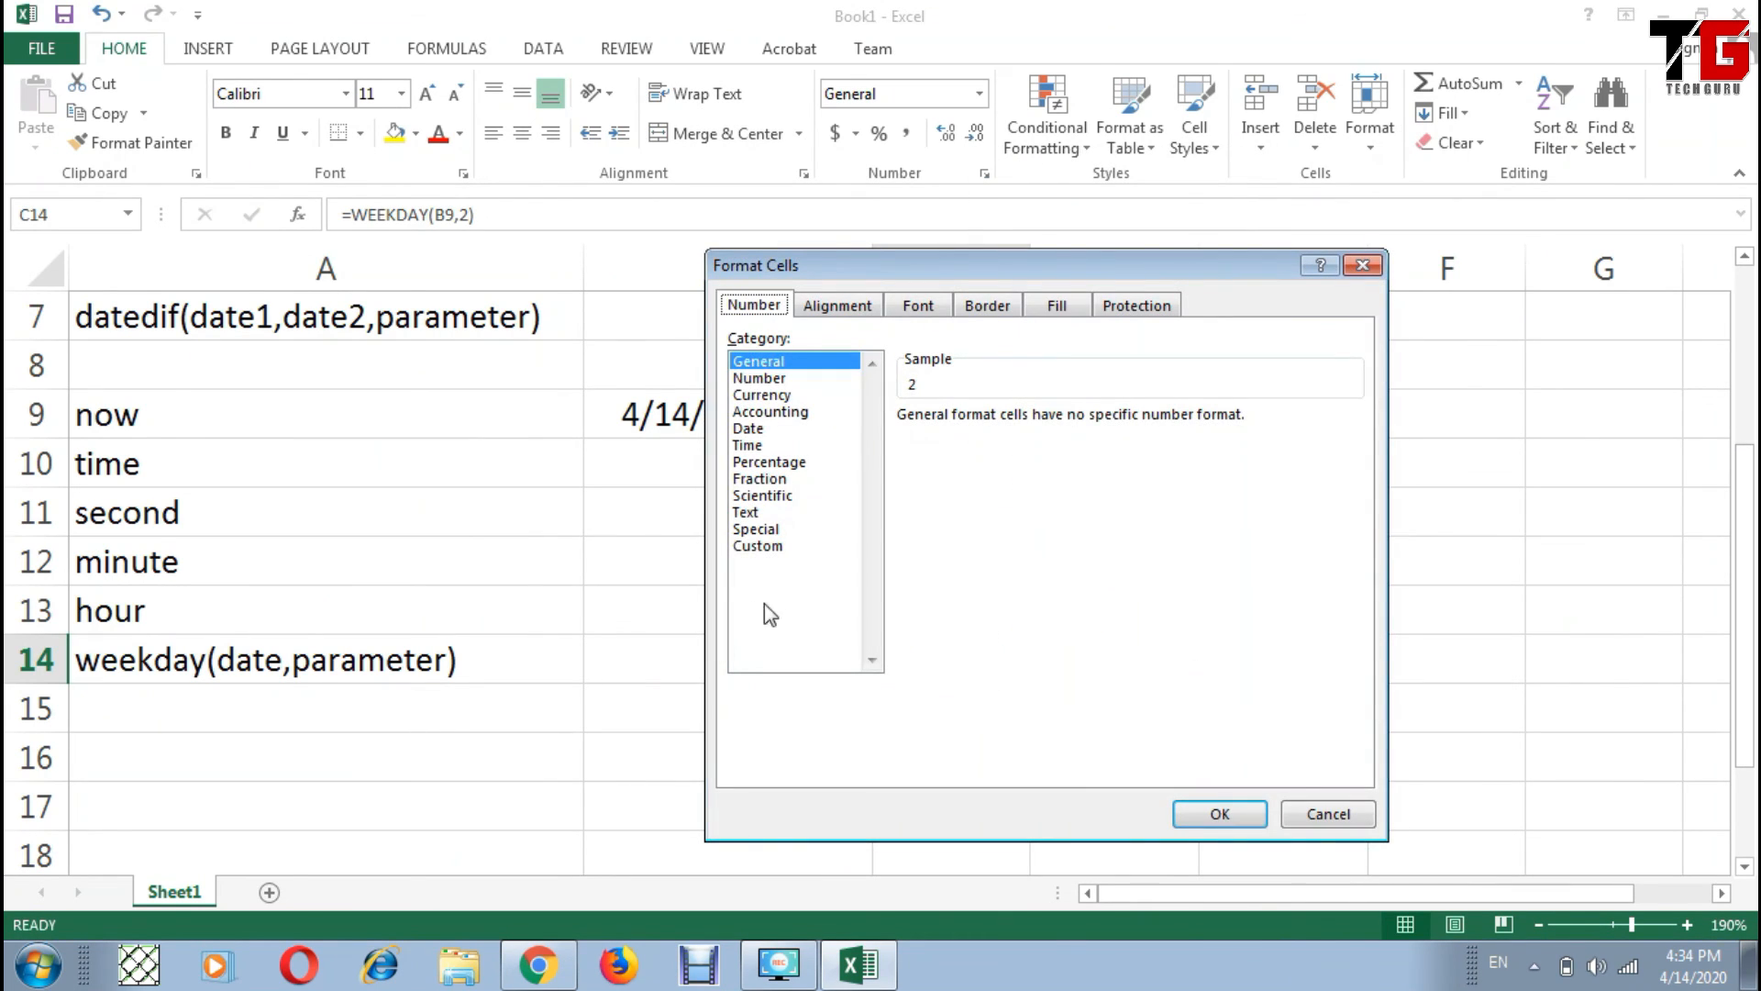
pyautogui.click(762, 548)
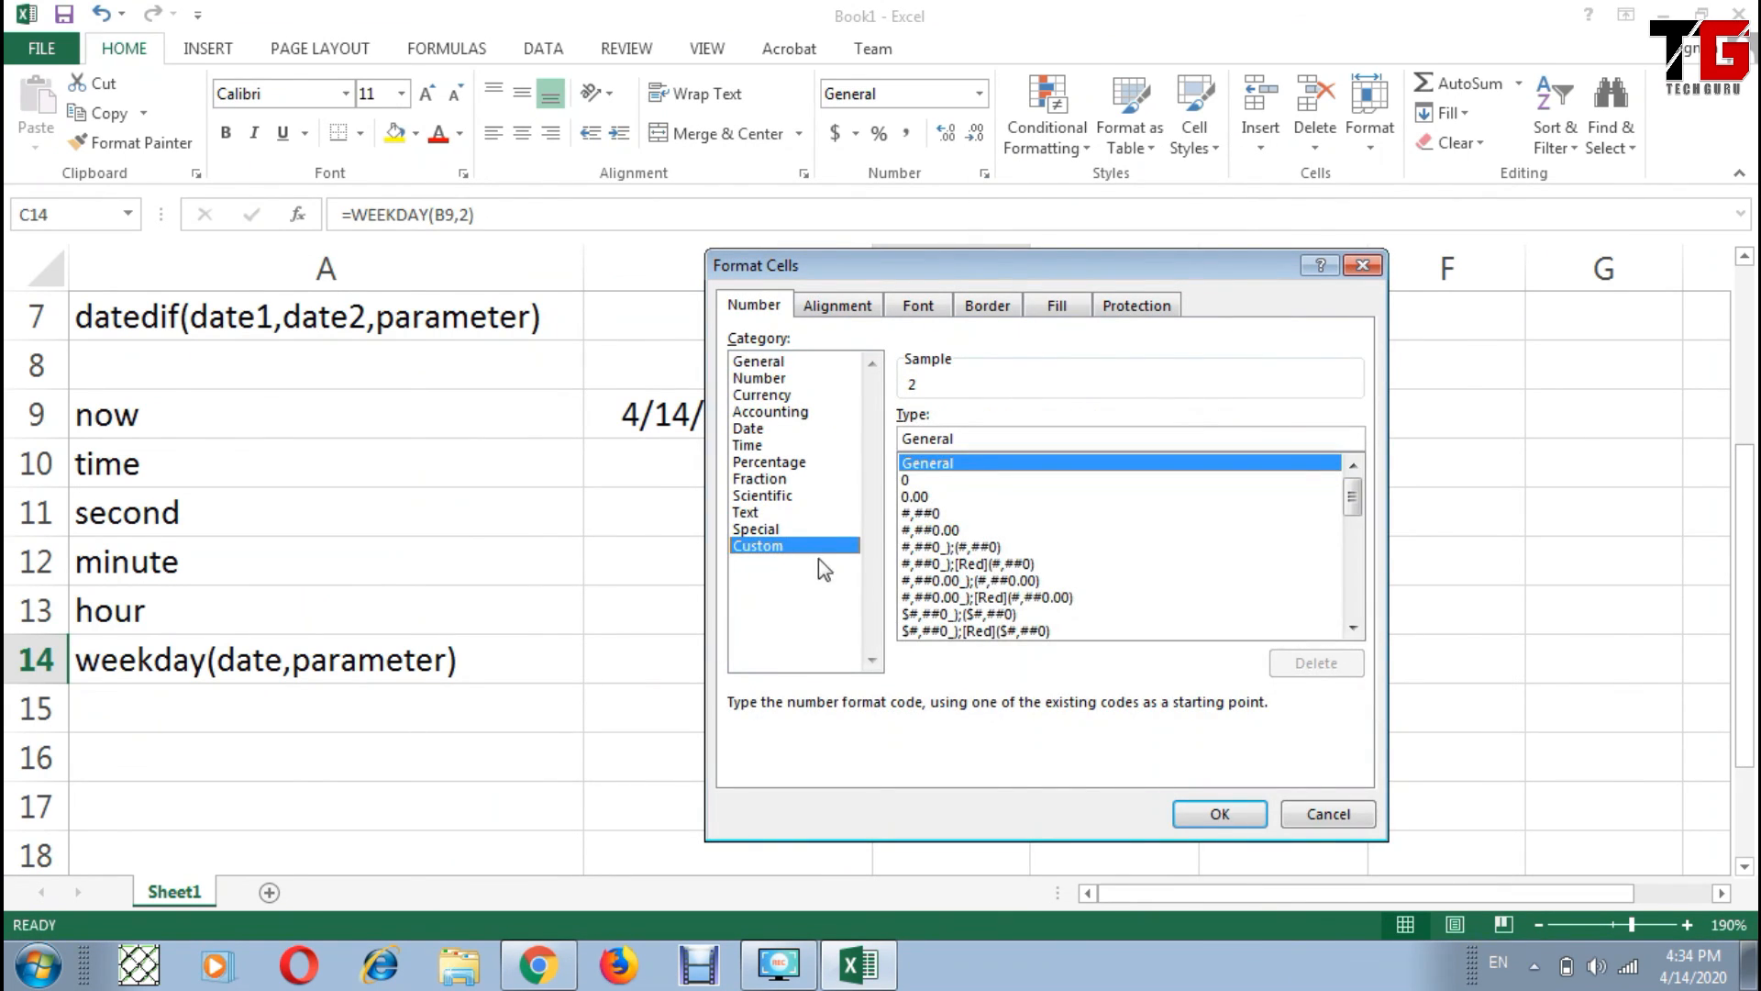
pyautogui.moveTo(975, 438); pyautogui.dragTo(855, 440)
pyautogui.write('d')
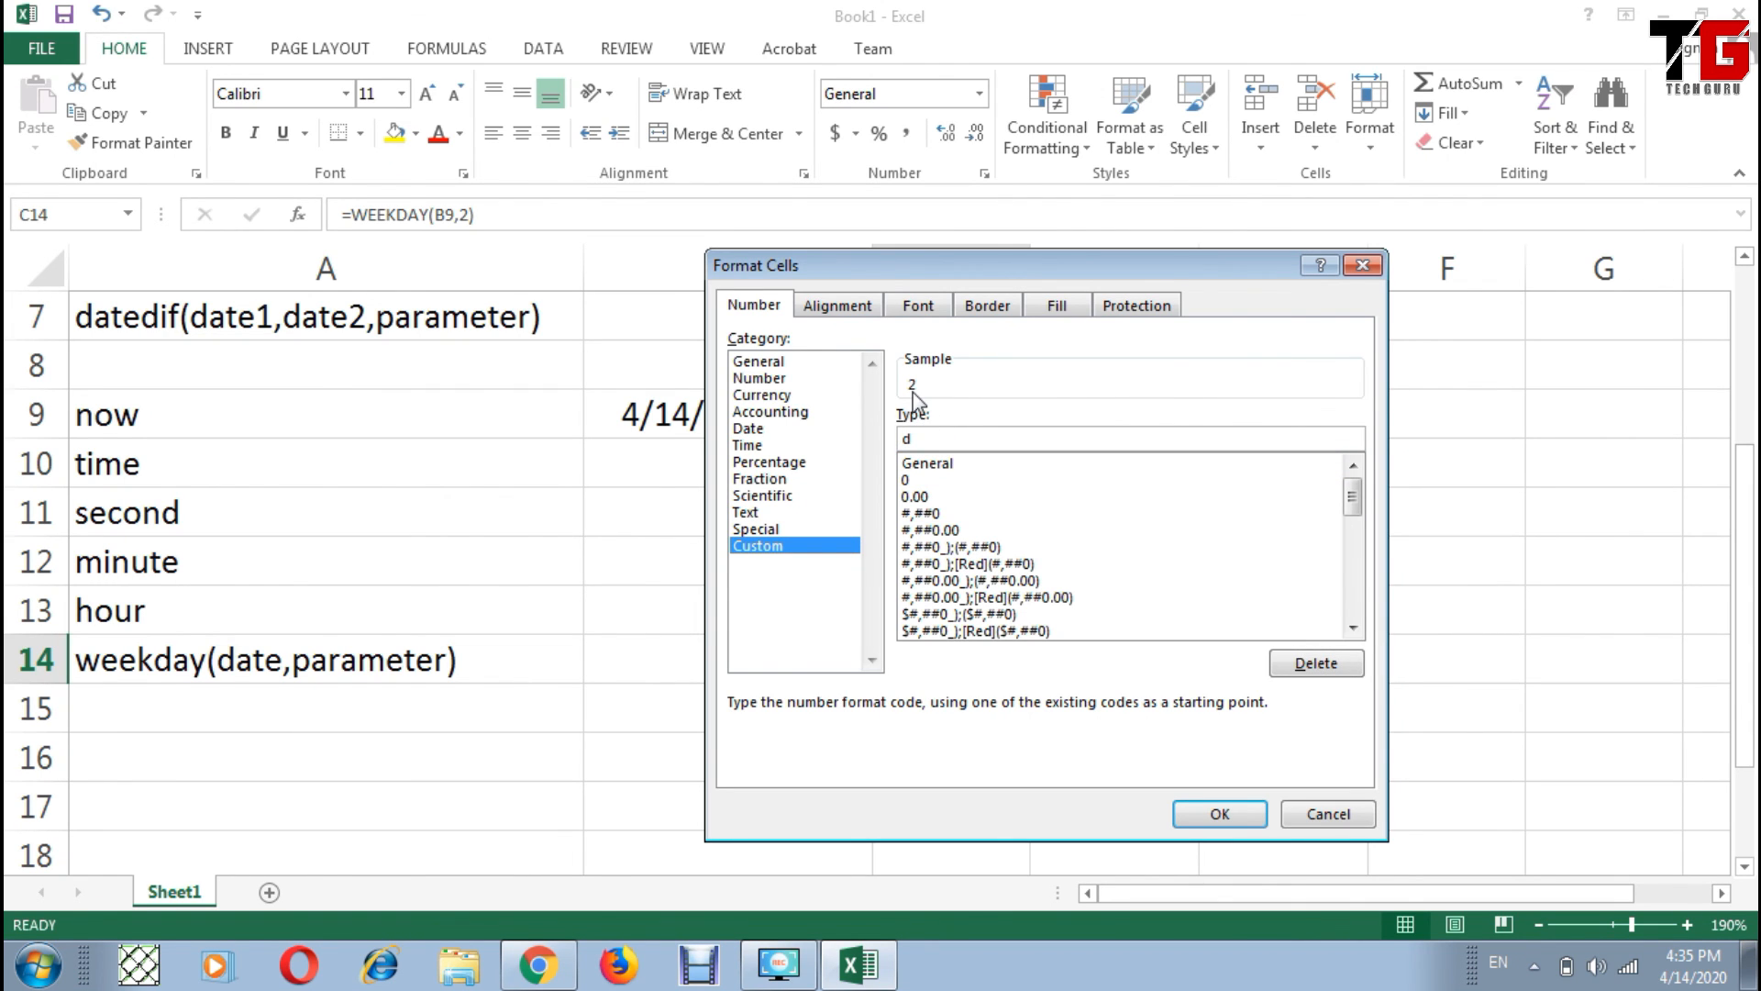
pyautogui.write('d')
pyautogui.moveTo(902, 449); pyautogui.dragTo(937, 459)
pyautogui.moveTo(893, 390); pyautogui.dragTo(950, 397)
pyautogui.press('Escape')
# Step: Extend the custom format code to dddd, examine its sample preview, and apply the format to cell C14
pyautogui.write('dd')
pyautogui.moveTo(894, 442); pyautogui.dragTo(950, 456)
pyautogui.moveTo(903, 382)
pyautogui.mouseDown()
pyautogui.moveTo(920, 404)
pyautogui.moveTo(964, 396)
pyautogui.mouseUp()
pyautogui.press('Escape')
pyautogui.write('dd')
pyautogui.moveTo(888, 446)
pyautogui.mouseDown()
pyautogui.moveTo(906, 459)
pyautogui.moveTo(951, 439)
pyautogui.mouseUp()
pyautogui.moveTo(896, 371)
pyautogui.mouseDown()
pyautogui.moveTo(910, 401)
pyautogui.moveTo(974, 404)
pyautogui.moveTo(928, 369)
pyautogui.mouseUp()
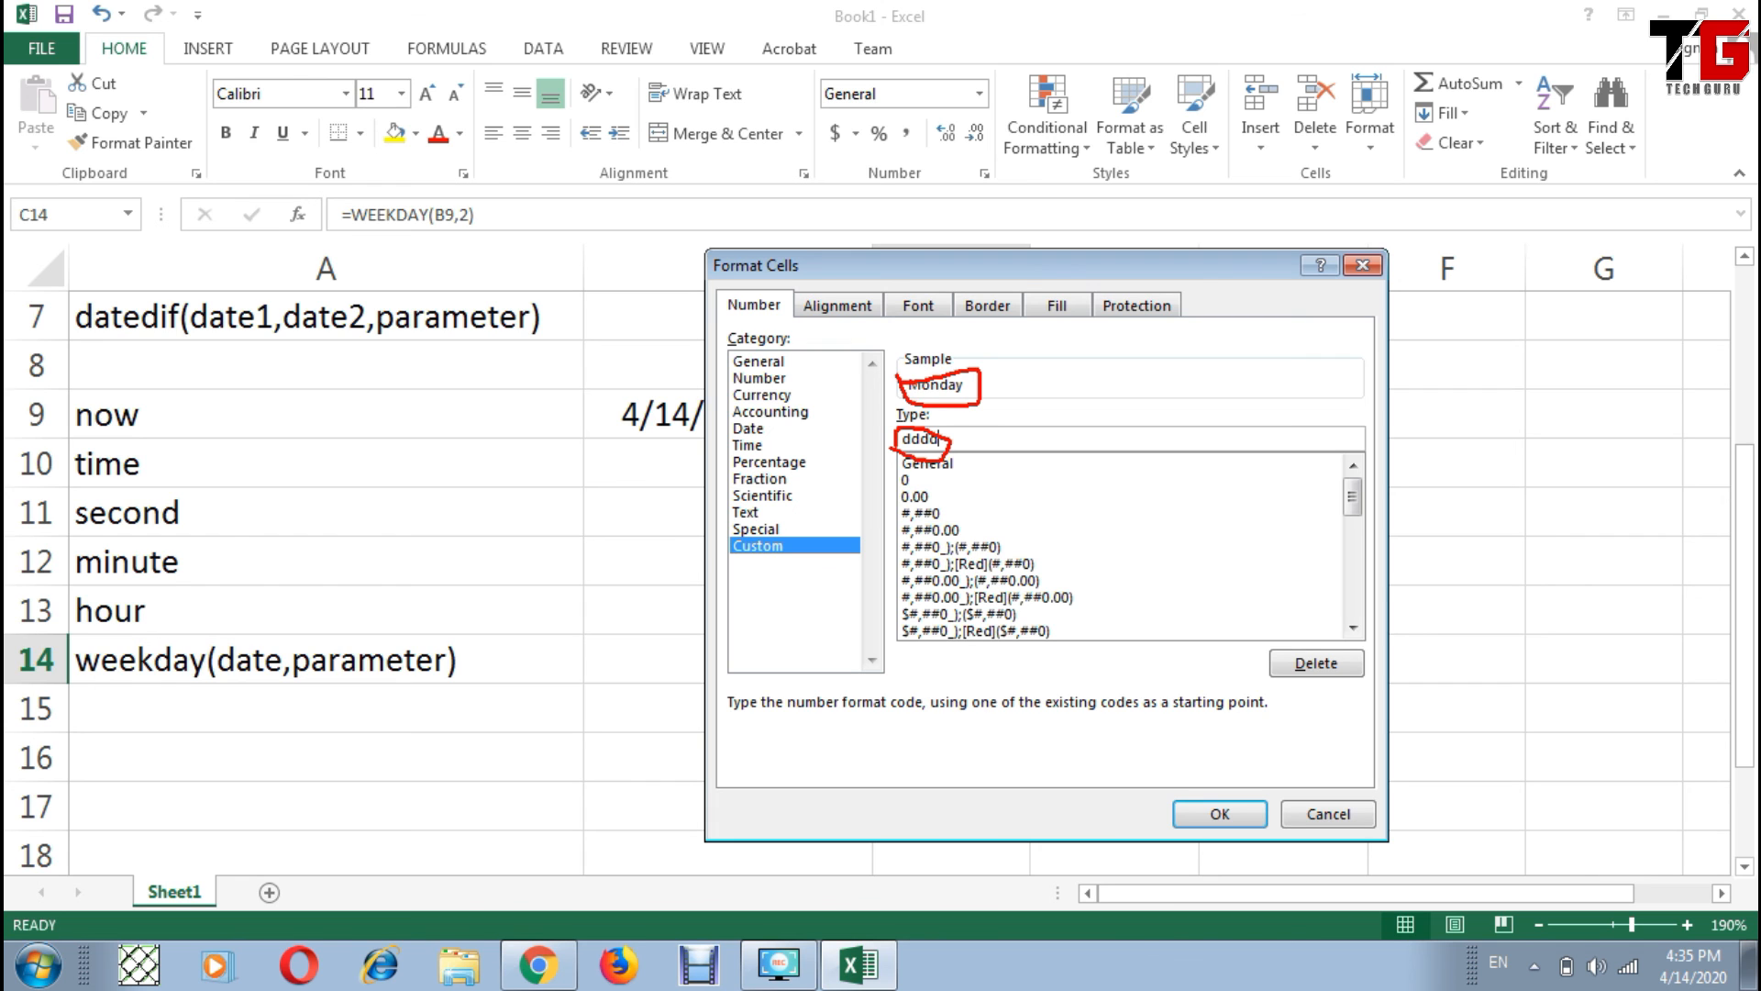
pyautogui.press('Escape')
pyautogui.click(1230, 814)
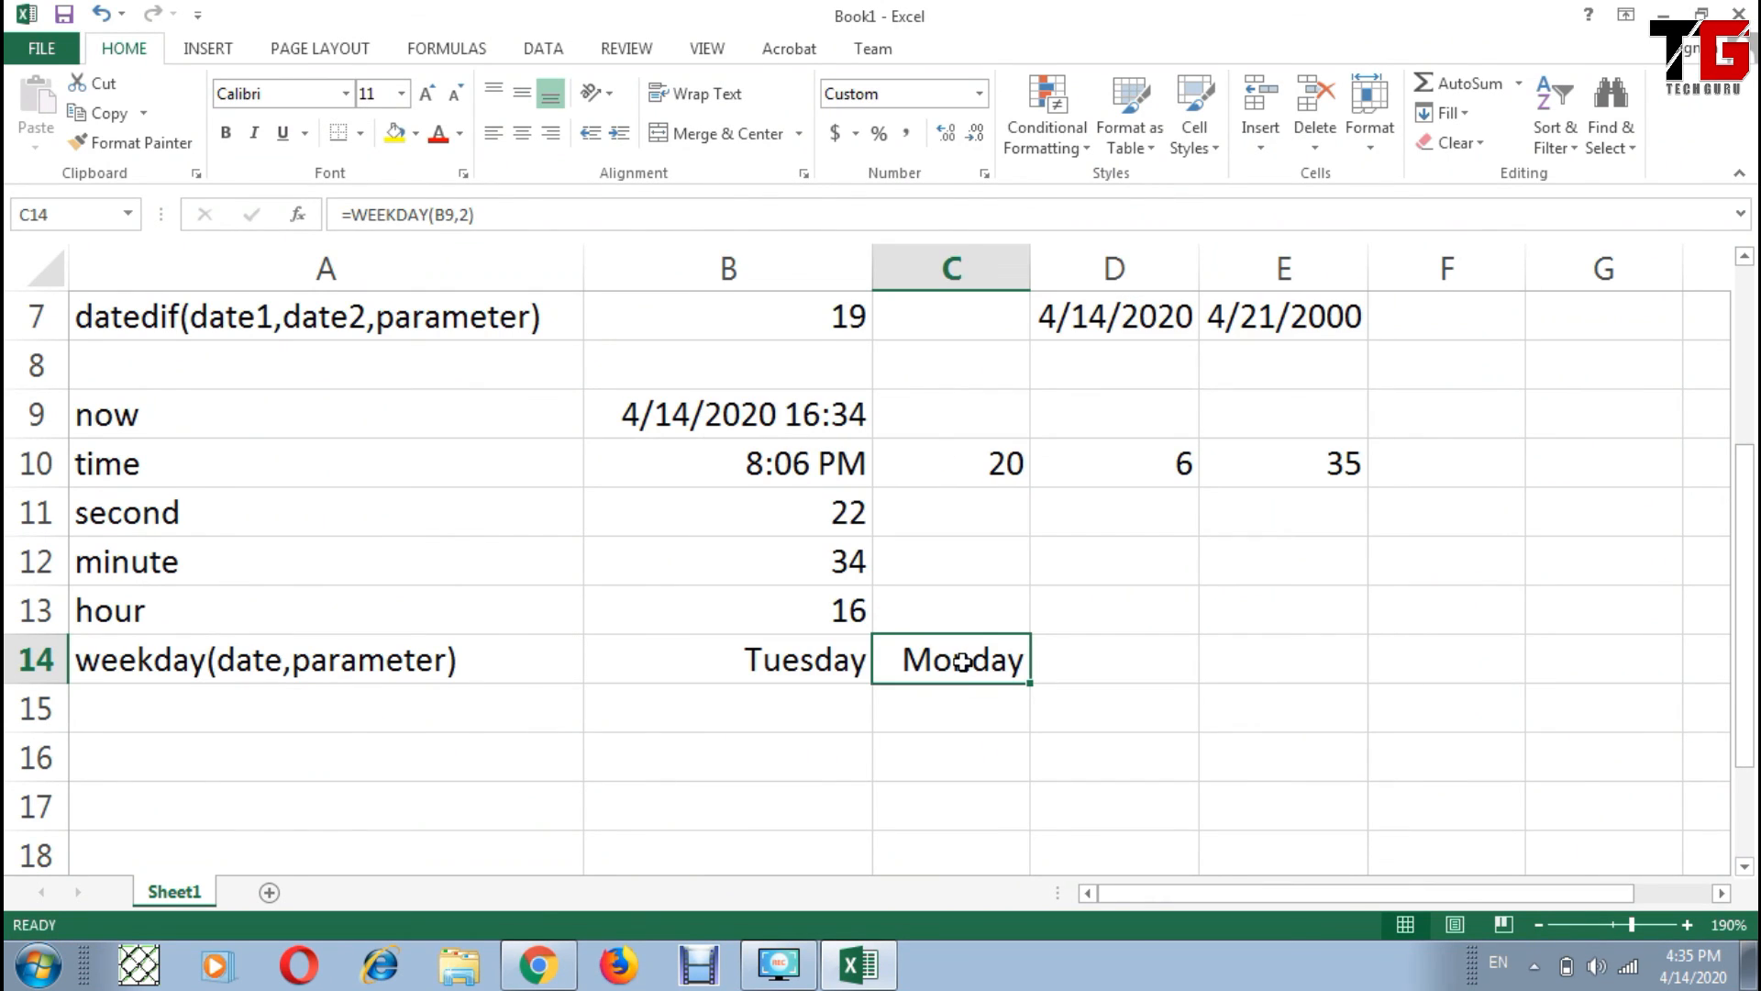